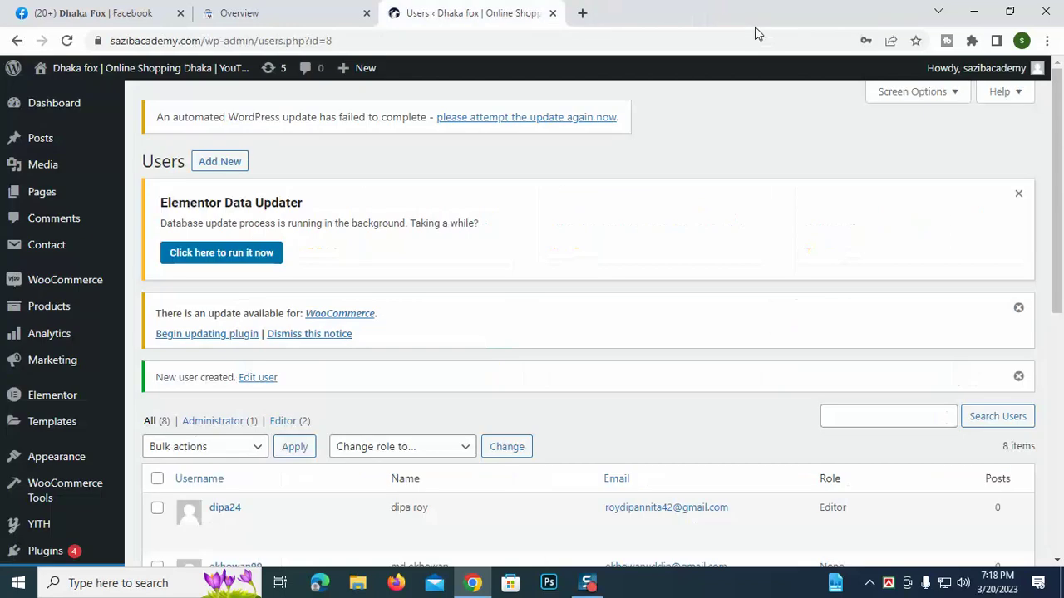
Step: Search Google in a new browser tab for site:sazibacademy.com
{"action": "left_click", "coordinate": [281, 12]}
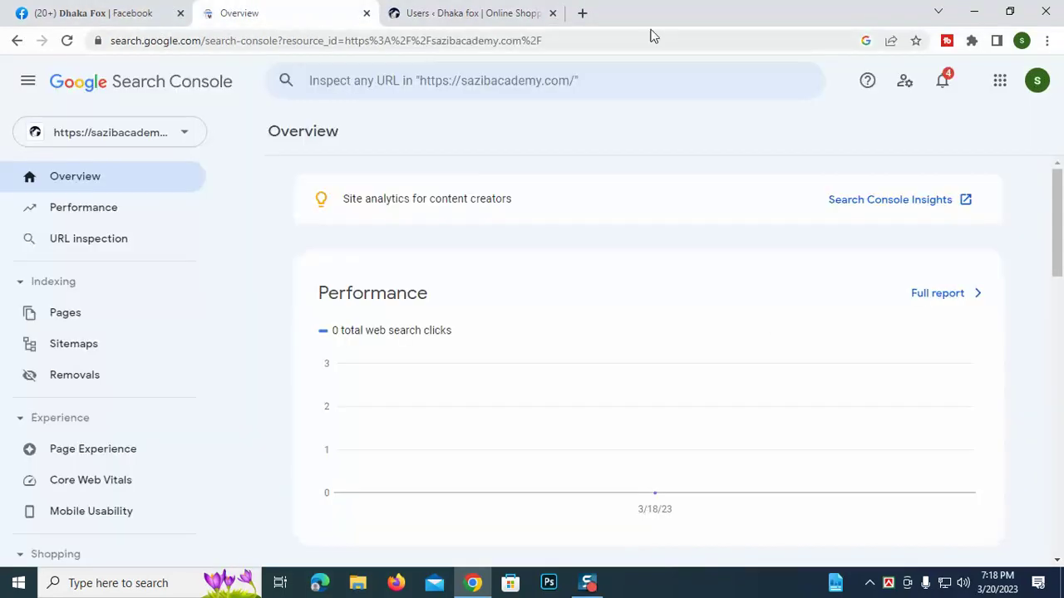
{"action": "left_click", "coordinate": [582, 12]}
{"action": "type", "text": "sa"}
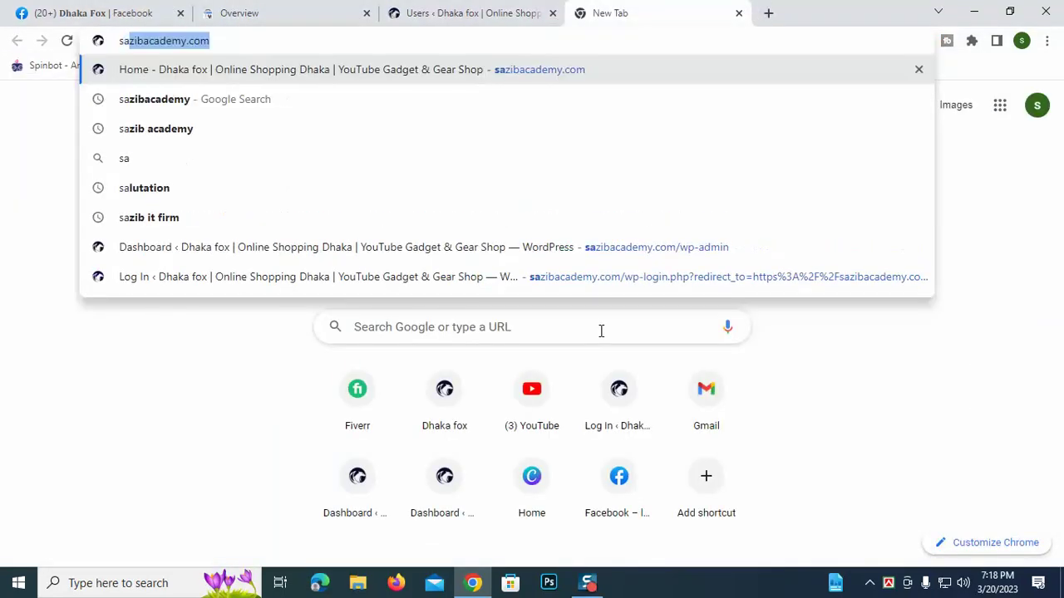
{"action": "key", "text": "Right"}
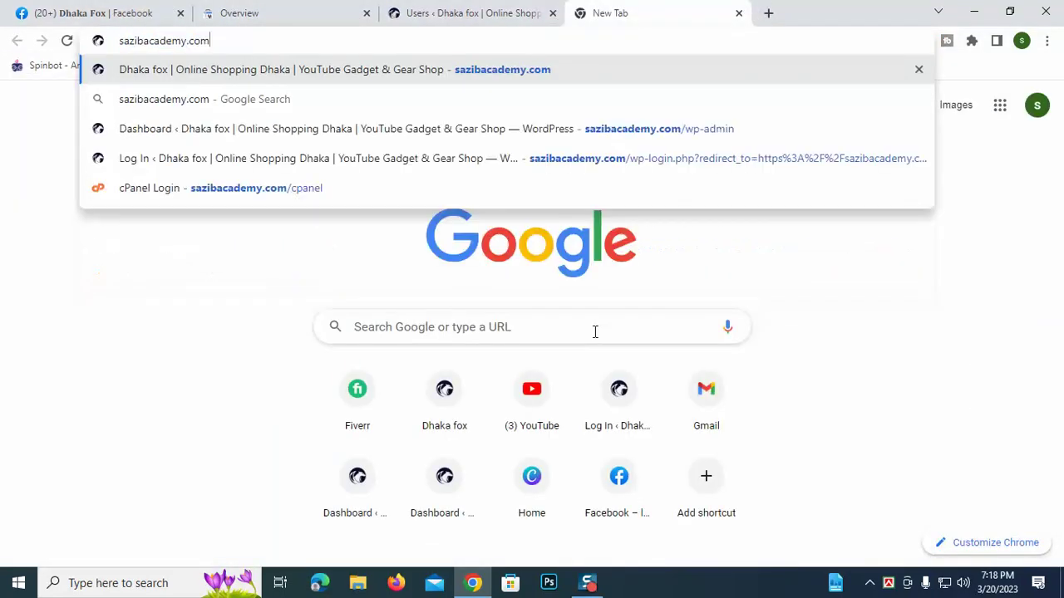
{"action": "left_click", "coordinate": [122, 41]}
{"action": "type", "text": "site"}
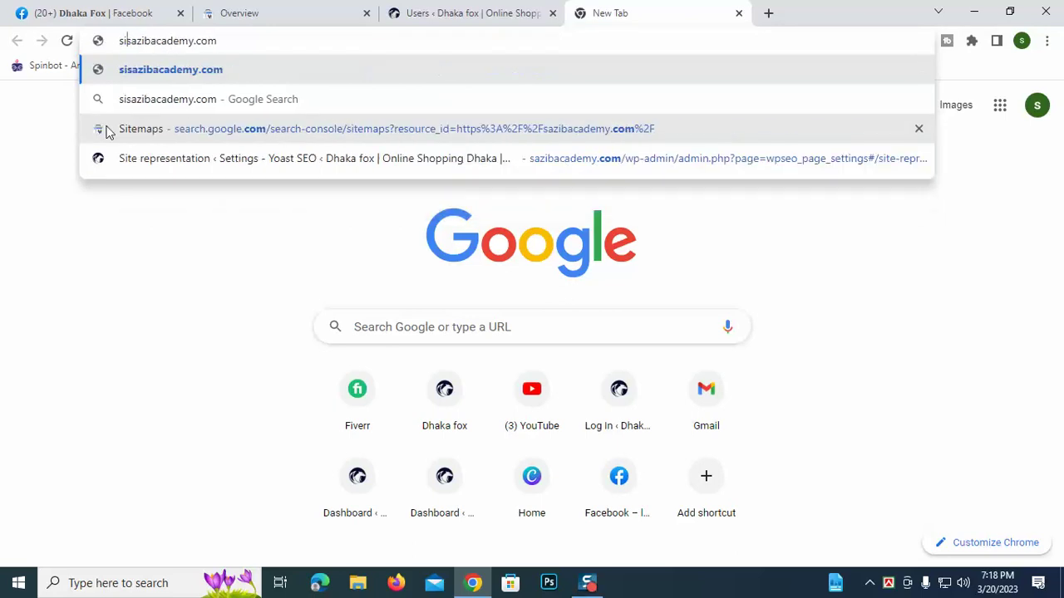
{"action": "type", "text": ":"}
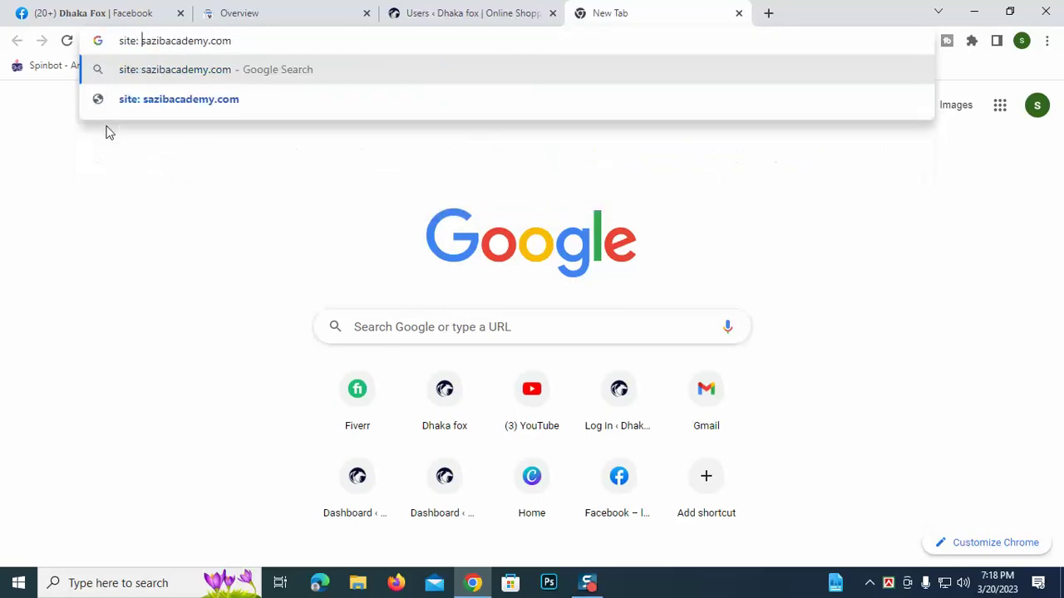
{"action": "key", "text": "Return"}
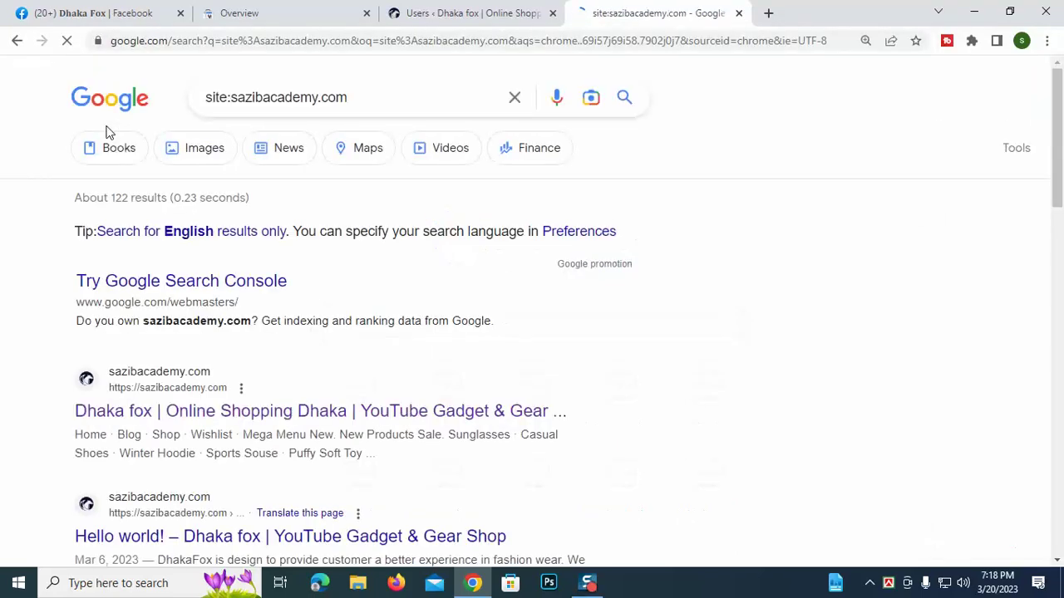
Step: Look through the sazibacademy.com pages listed on the first page of Google results
{"action": "scroll", "coordinate": [117, 340], "scroll_direction": "down", "scroll_amount": 3}
{"action": "scroll", "coordinate": [98, 337], "scroll_direction": "down", "scroll_amount": 5}
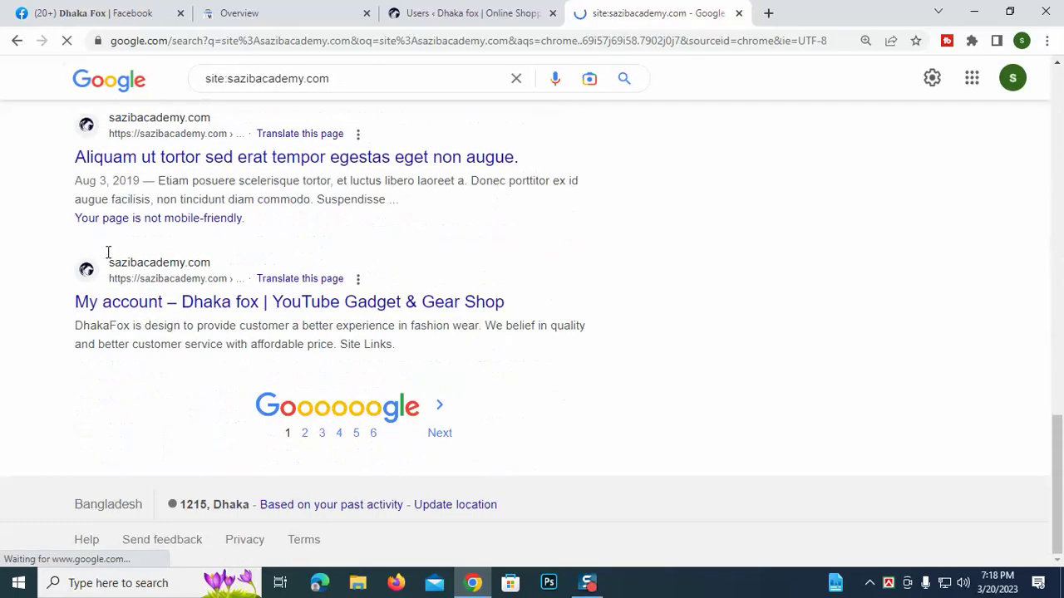
{"action": "scroll", "coordinate": [244, 404], "scroll_direction": "up", "scroll_amount": 12}
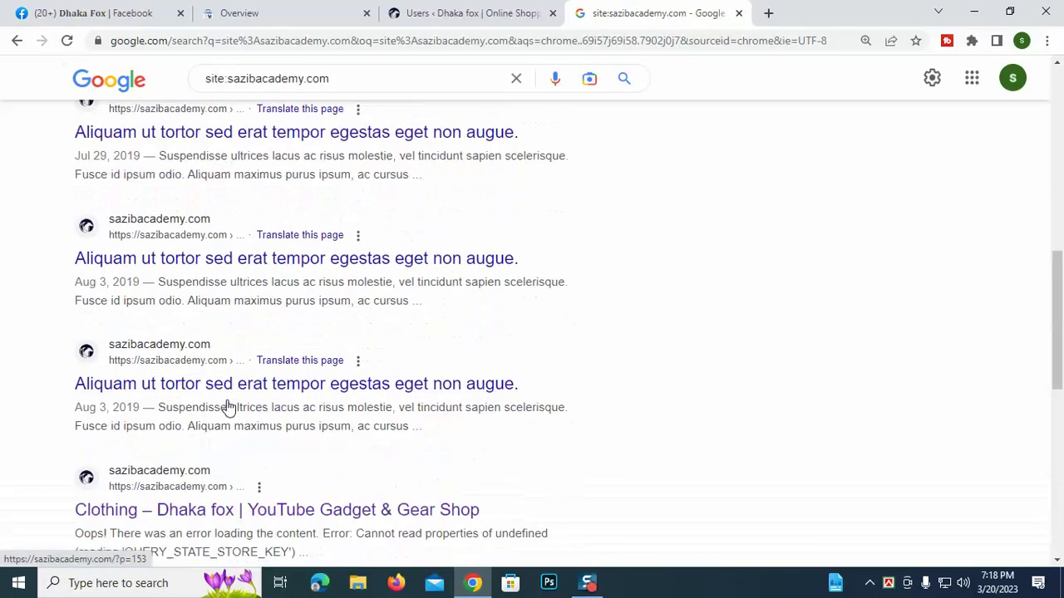
{"action": "scroll", "coordinate": [185, 357], "scroll_direction": "down", "scroll_amount": 8}
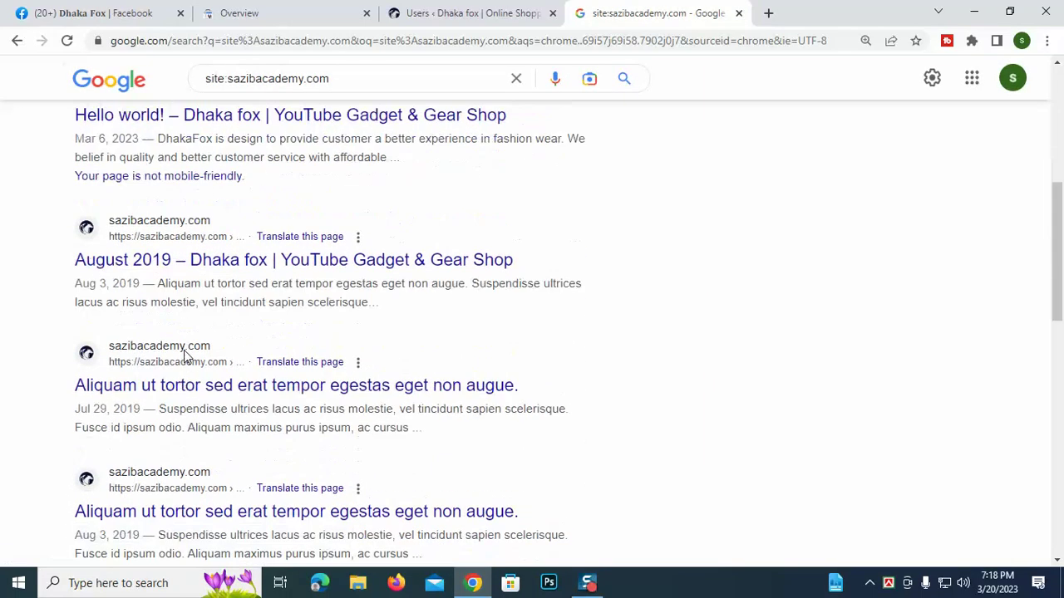
{"action": "scroll", "coordinate": [184, 356], "scroll_direction": "down", "scroll_amount": 4}
{"action": "scroll", "coordinate": [197, 373], "scroll_direction": "up", "scroll_amount": 1}
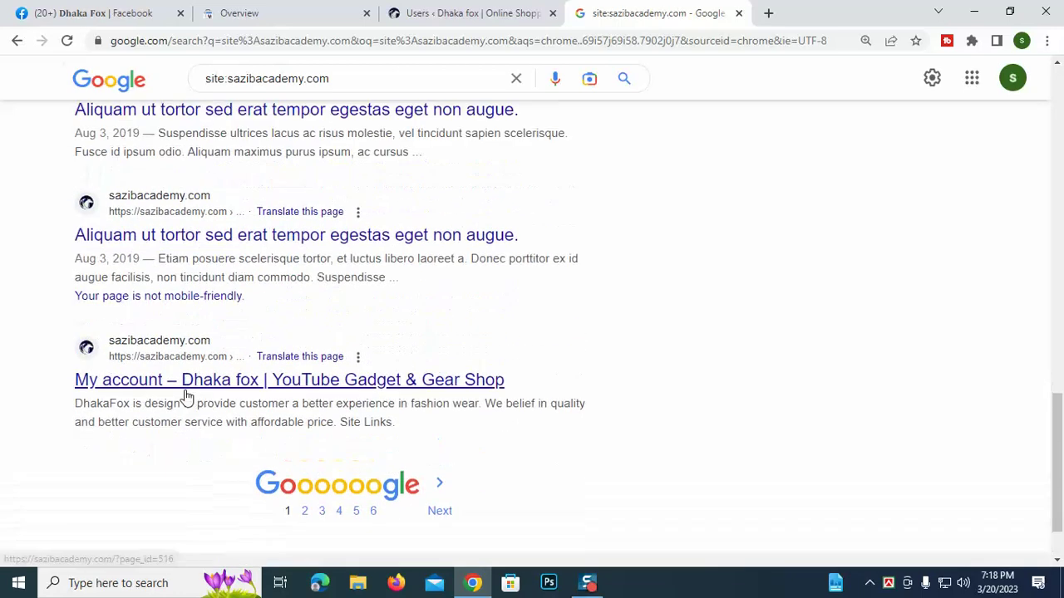
{"action": "scroll", "coordinate": [391, 362], "scroll_direction": "up", "scroll_amount": 8}
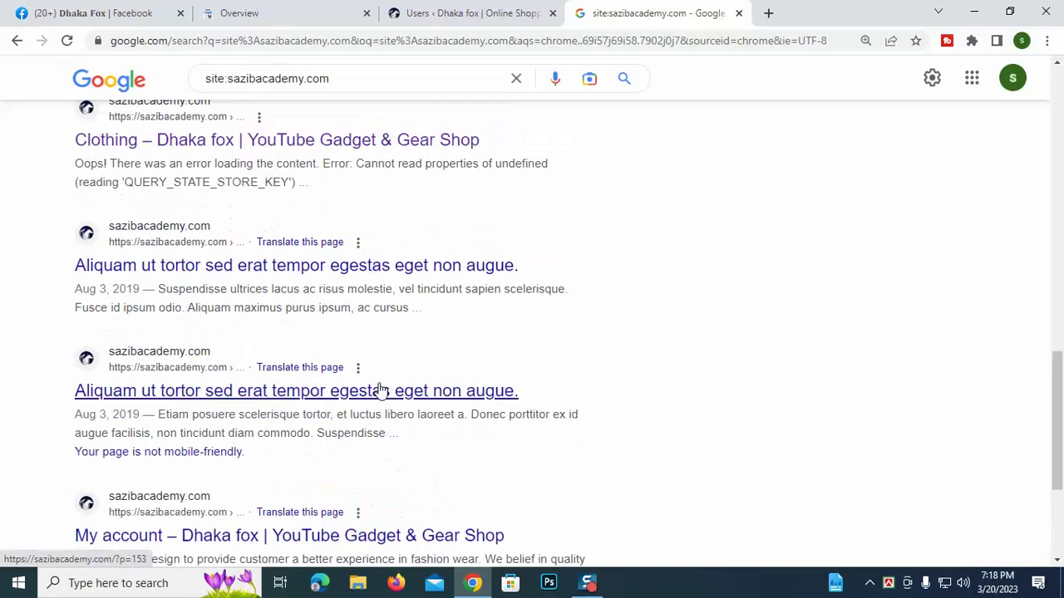
{"action": "scroll", "coordinate": [333, 341], "scroll_direction": "down", "scroll_amount": 5}
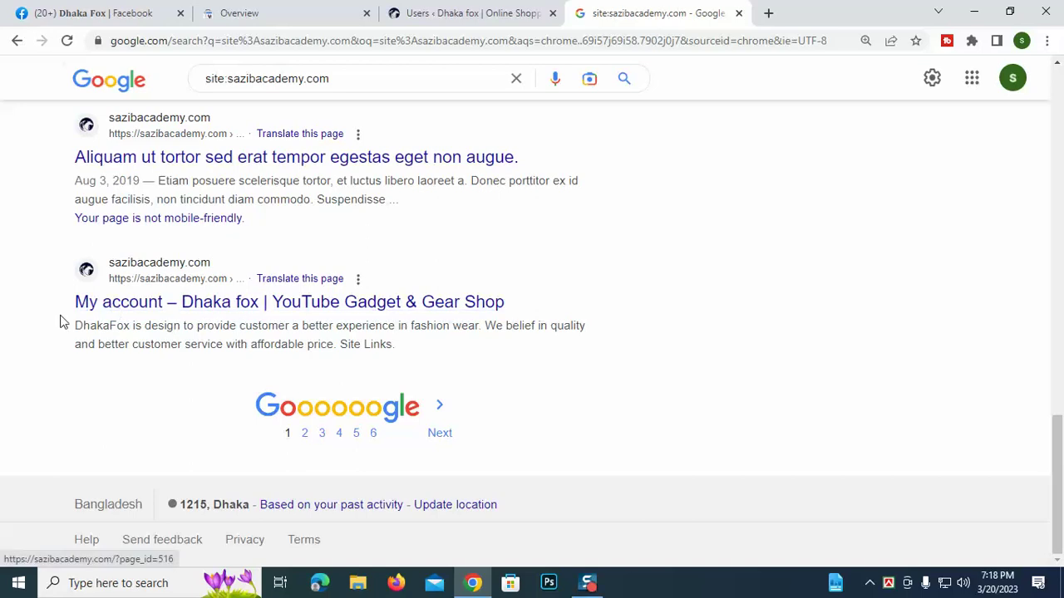
Step: Open the My account result of the Dhaka fox site and copy its page address
{"action": "left_click", "coordinate": [203, 310]}
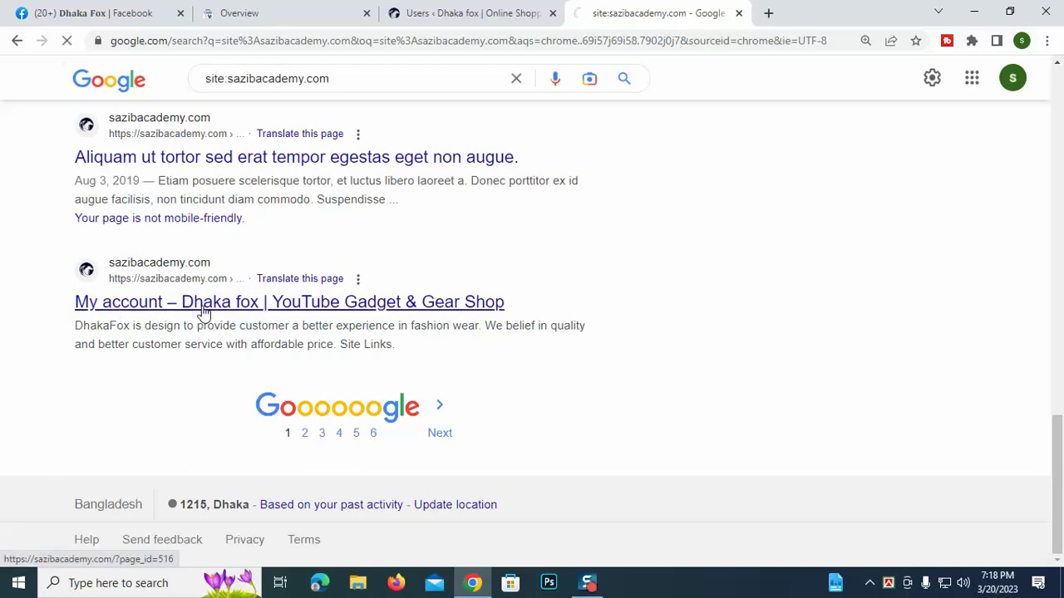
{"action": "scroll", "coordinate": [457, 415], "scroll_direction": "down", "scroll_amount": 5}
{"action": "scroll", "coordinate": [460, 376], "scroll_direction": "up", "scroll_amount": 5}
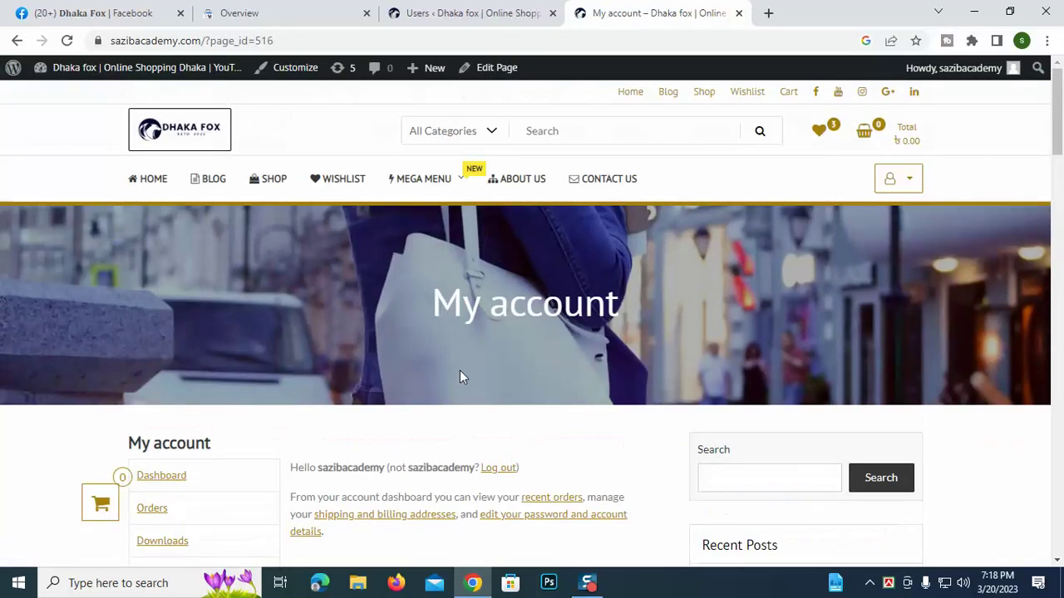
{"action": "left_click", "coordinate": [382, 39]}
{"action": "key", "text": "ctrl+c"}
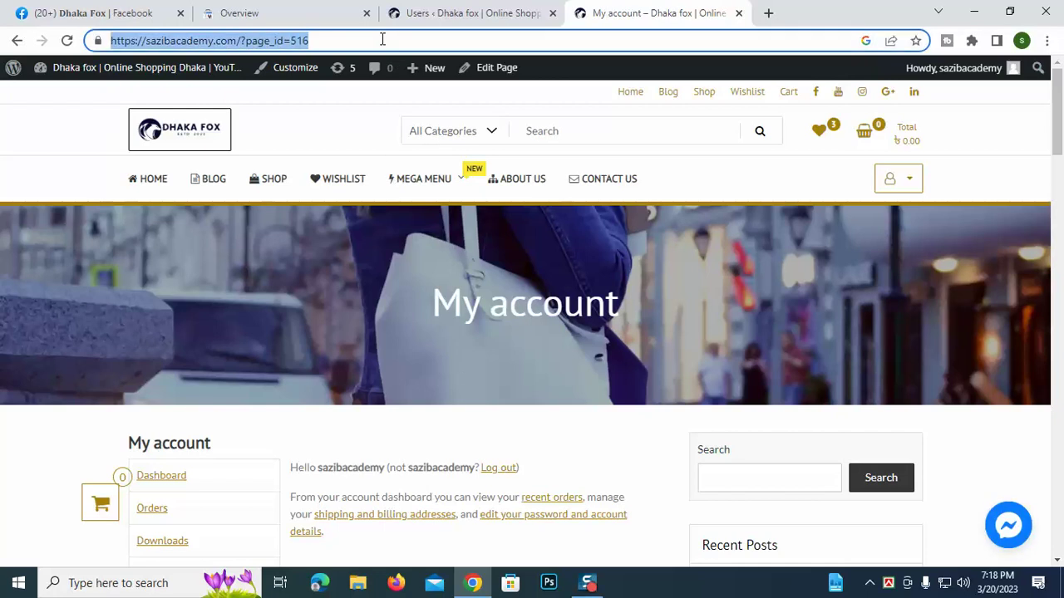
{"action": "left_click", "coordinate": [316, 10]}
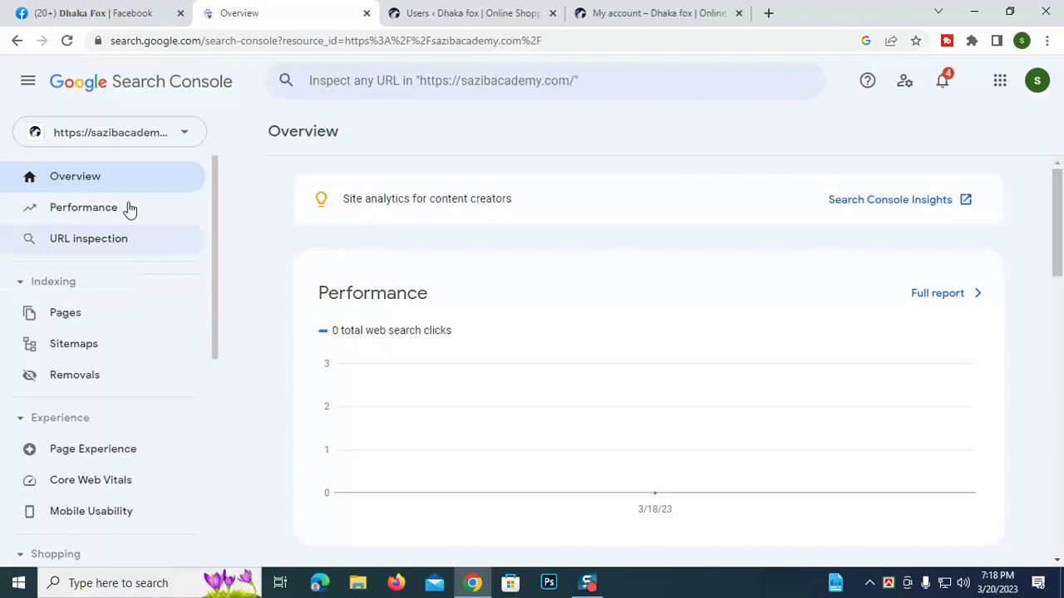
{"action": "left_click", "coordinate": [88, 388]}
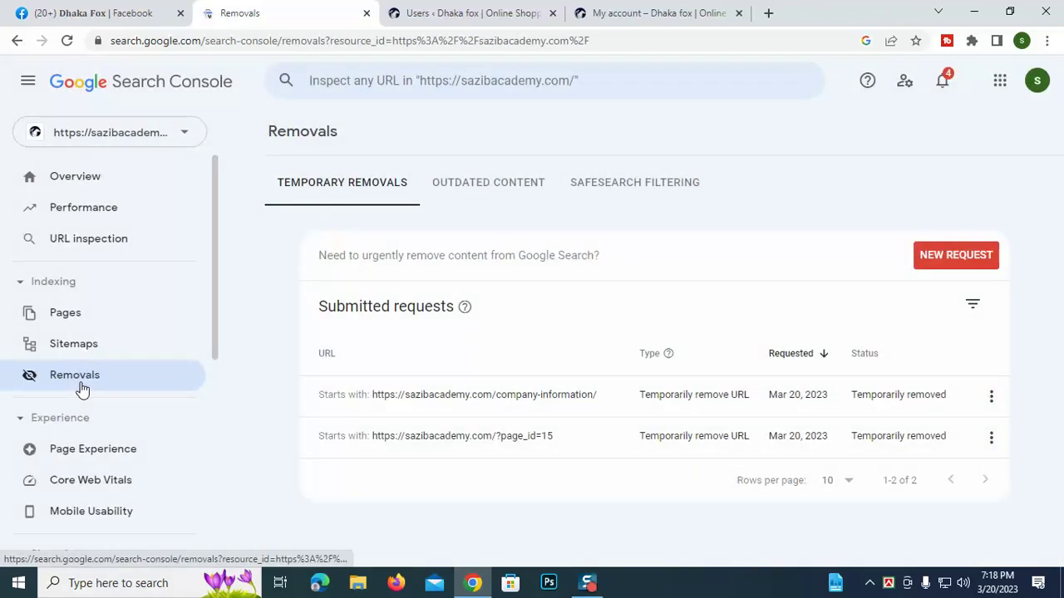
{"action": "left_click", "coordinate": [952, 261]}
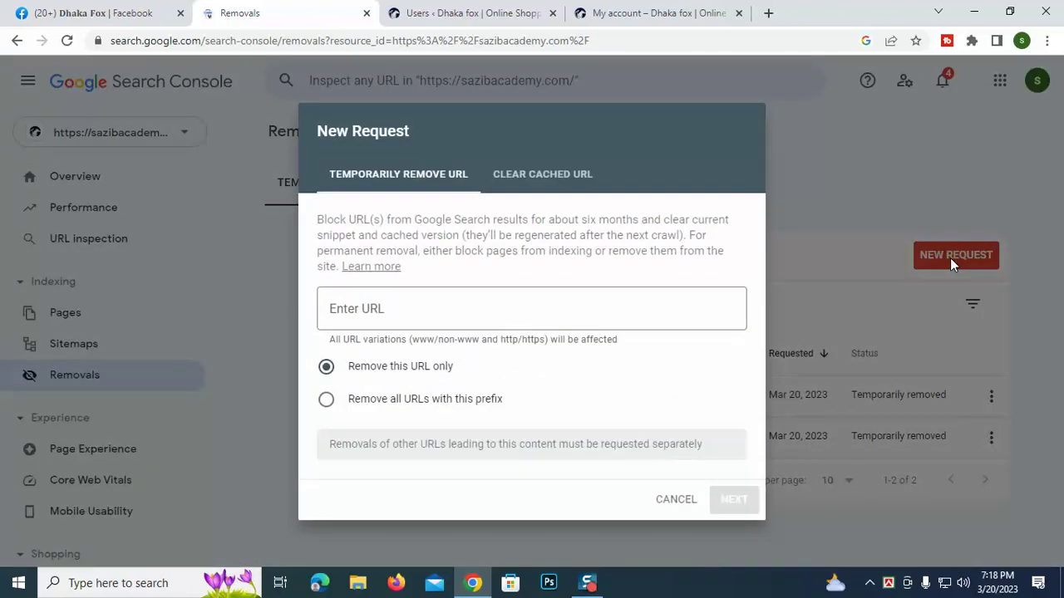
{"action": "left_click", "coordinate": [459, 316]}
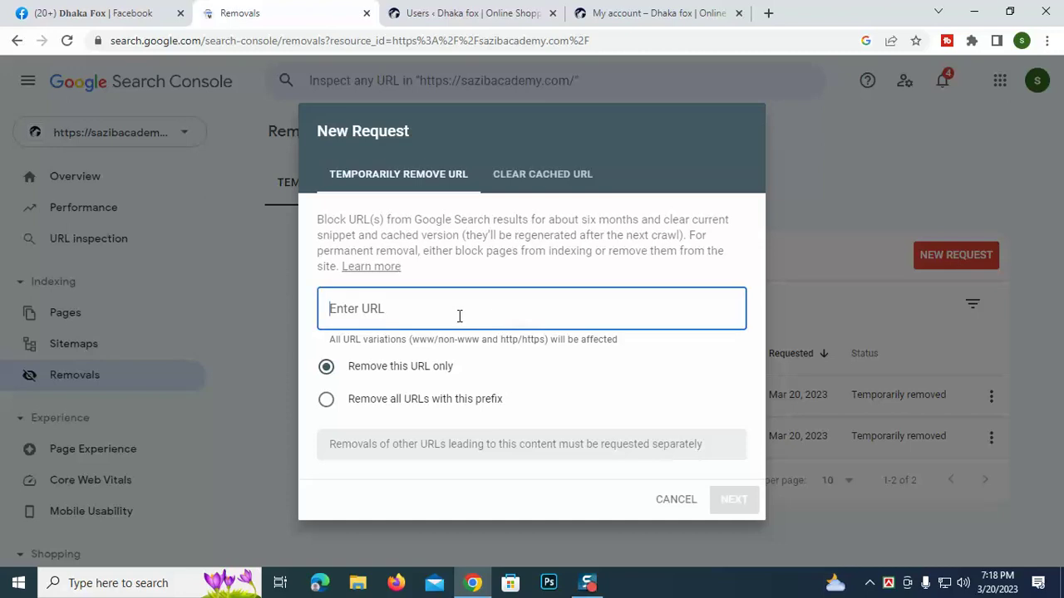
{"action": "key", "text": "ctrl+v"}
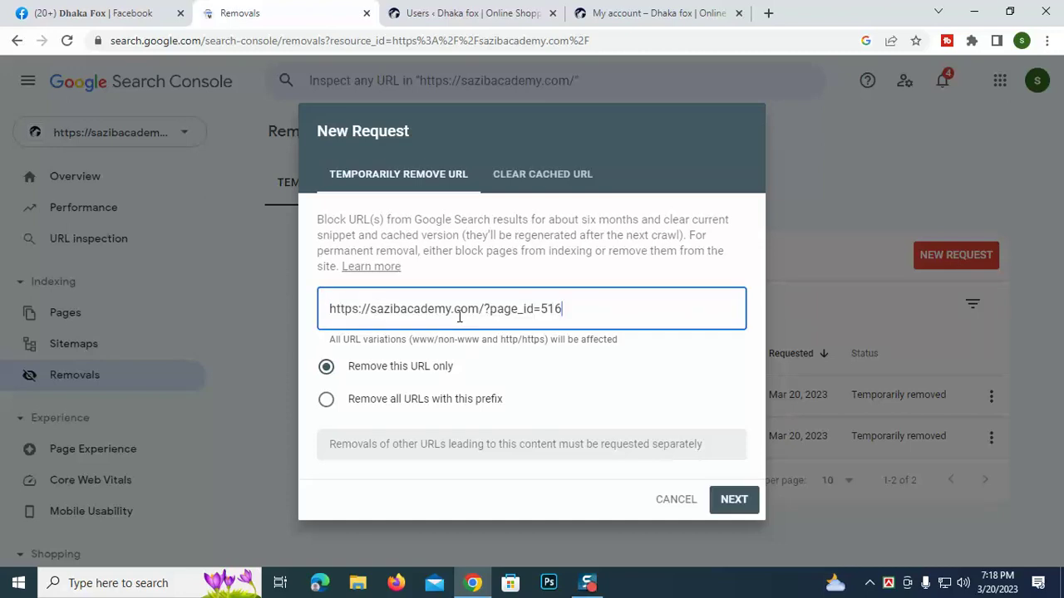
Step: Set the request to remove all URLs with this prefix and submit it
{"action": "left_click", "coordinate": [326, 400]}
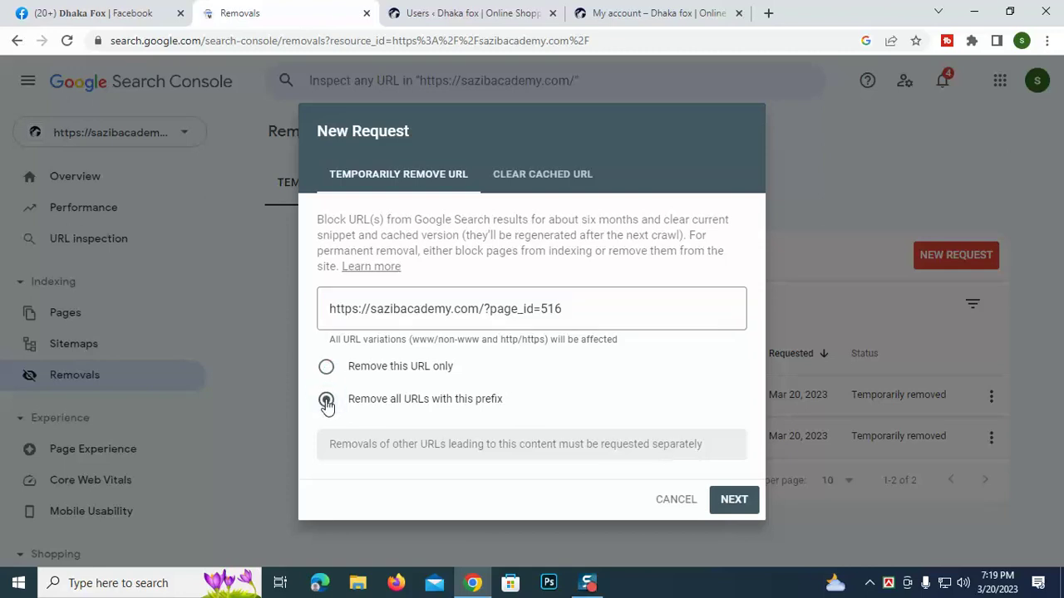
{"action": "left_click", "coordinate": [733, 499]}
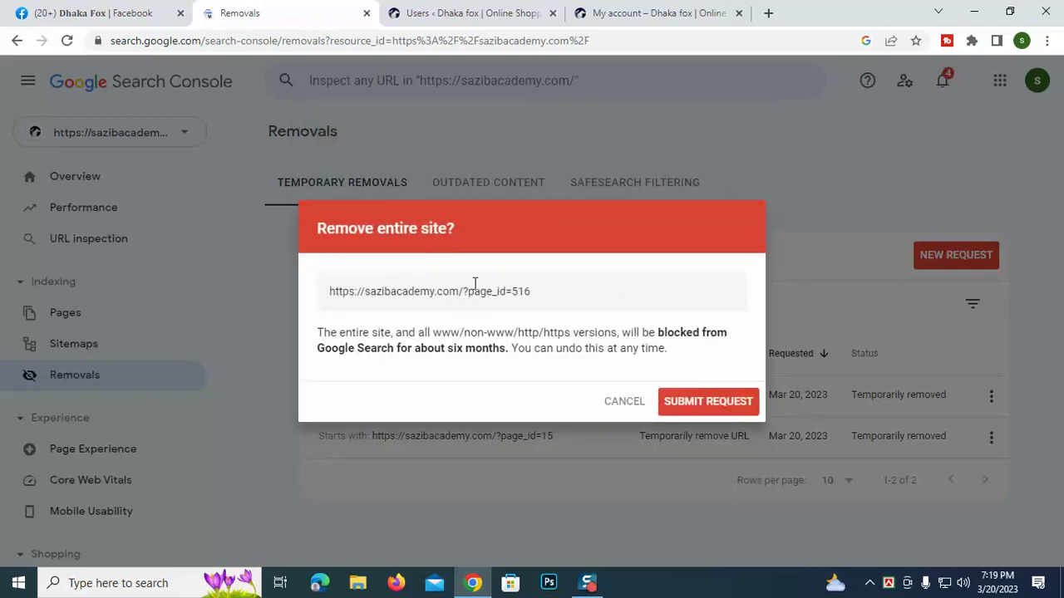
{"action": "left_click", "coordinate": [699, 409]}
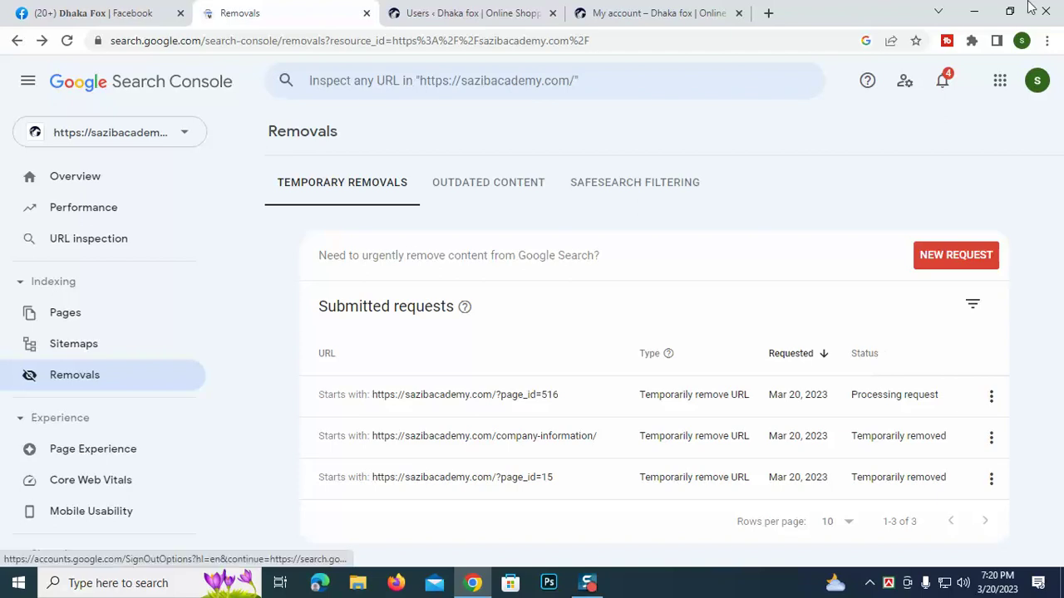
{"action": "left_click", "coordinate": [685, 10]}
{"action": "left_click", "coordinate": [3, 177]}
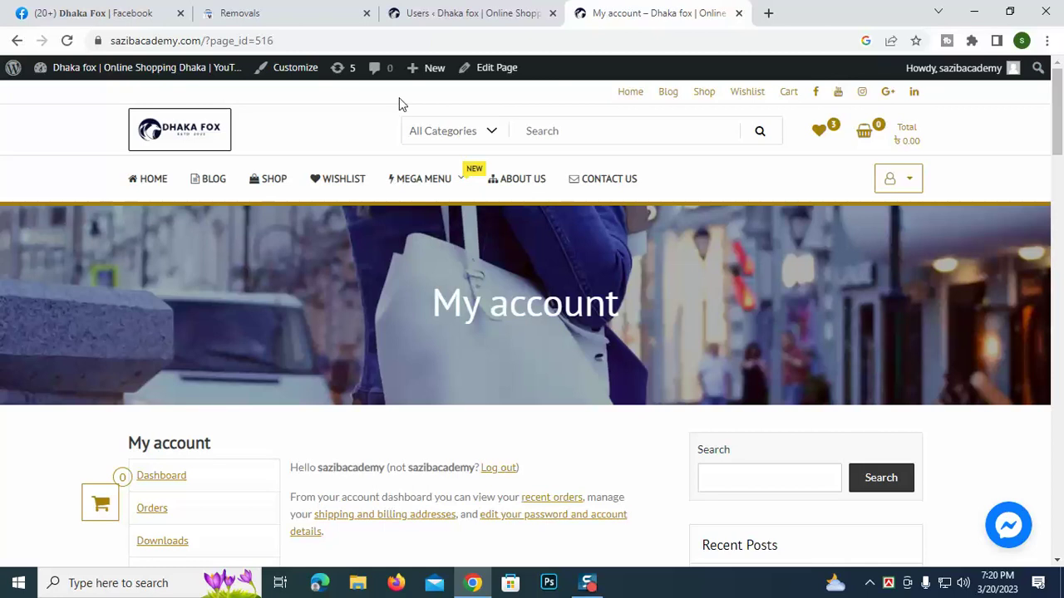
{"action": "left_click", "coordinate": [869, 582]}
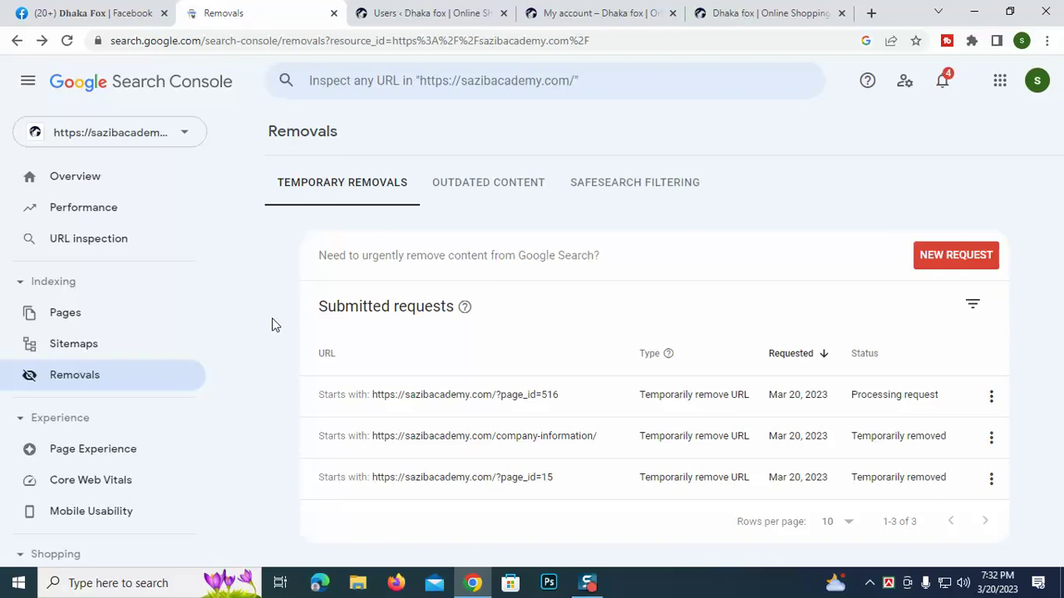
Step: Go to the page for adding new plugins in the WordPress admin and search for Yoast SEO
{"action": "left_click", "coordinate": [418, 12]}
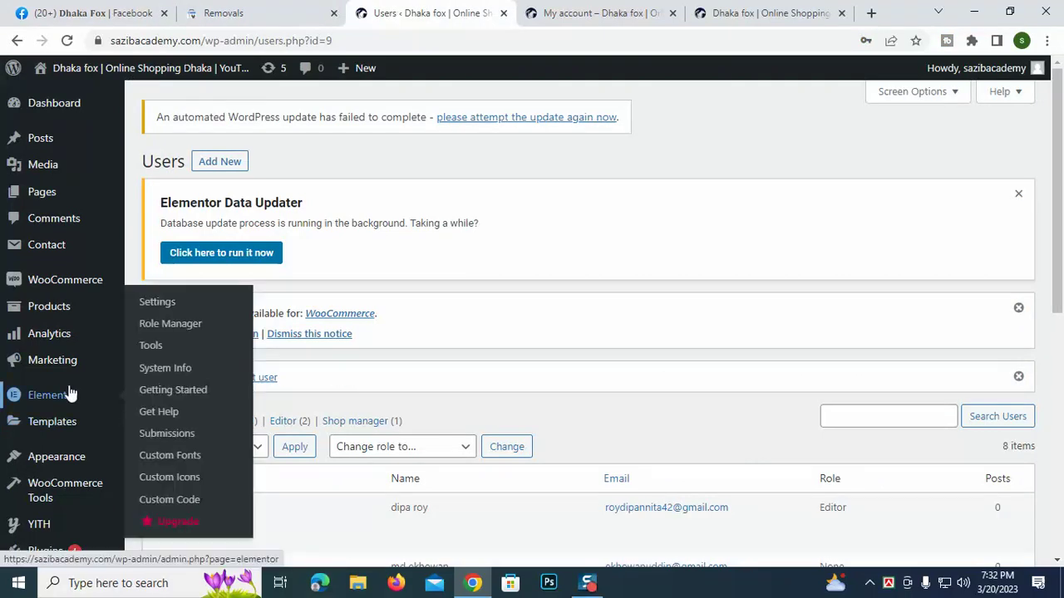
{"action": "scroll", "coordinate": [67, 408], "scroll_direction": "down", "scroll_amount": 3}
{"action": "mouse_move", "coordinate": [48, 401]}
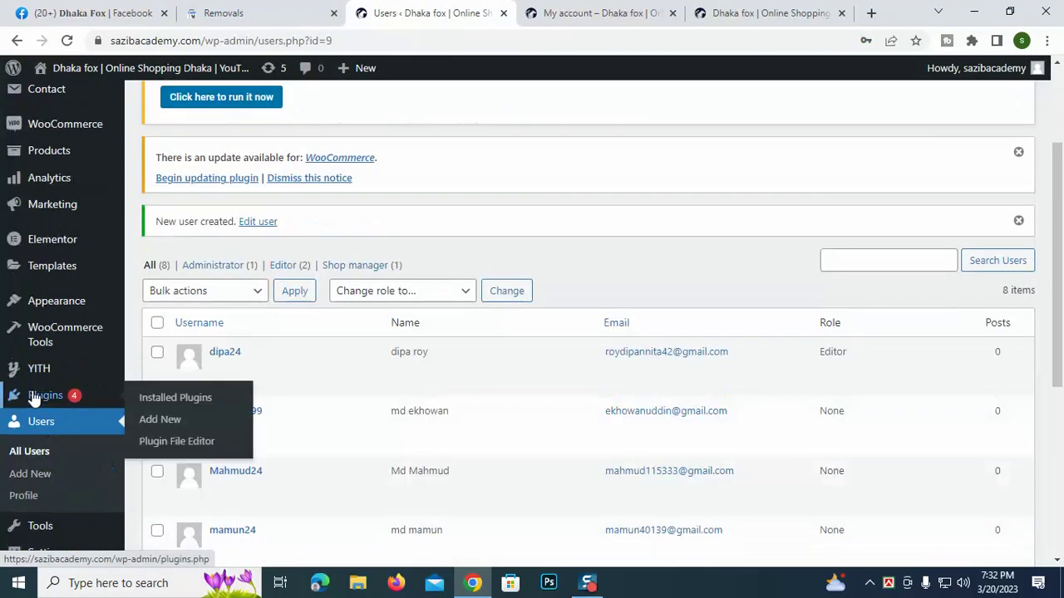
{"action": "left_click", "coordinate": [164, 428]}
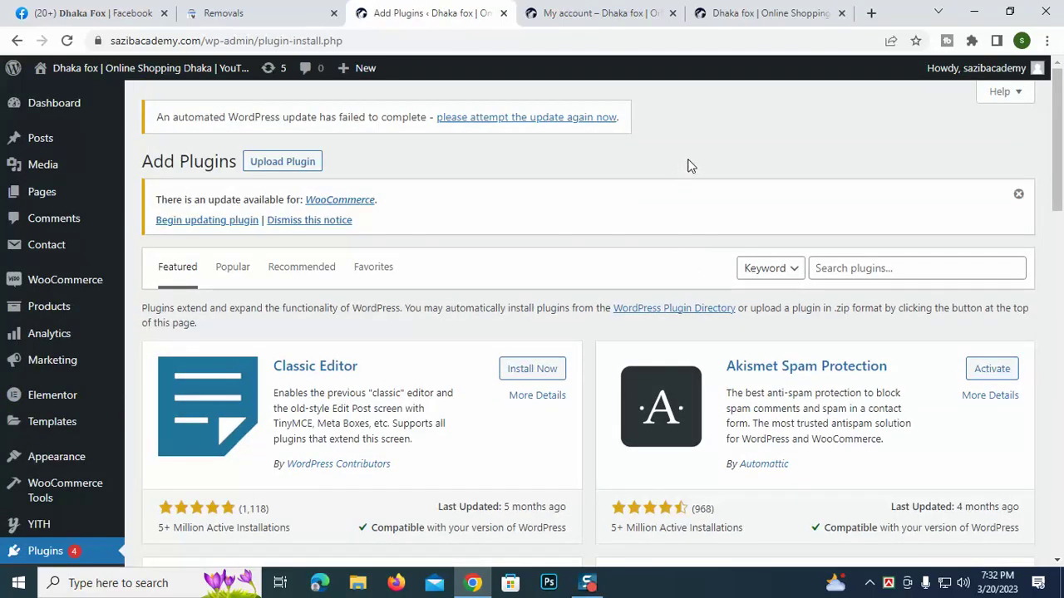
{"action": "left_click", "coordinate": [918, 269]}
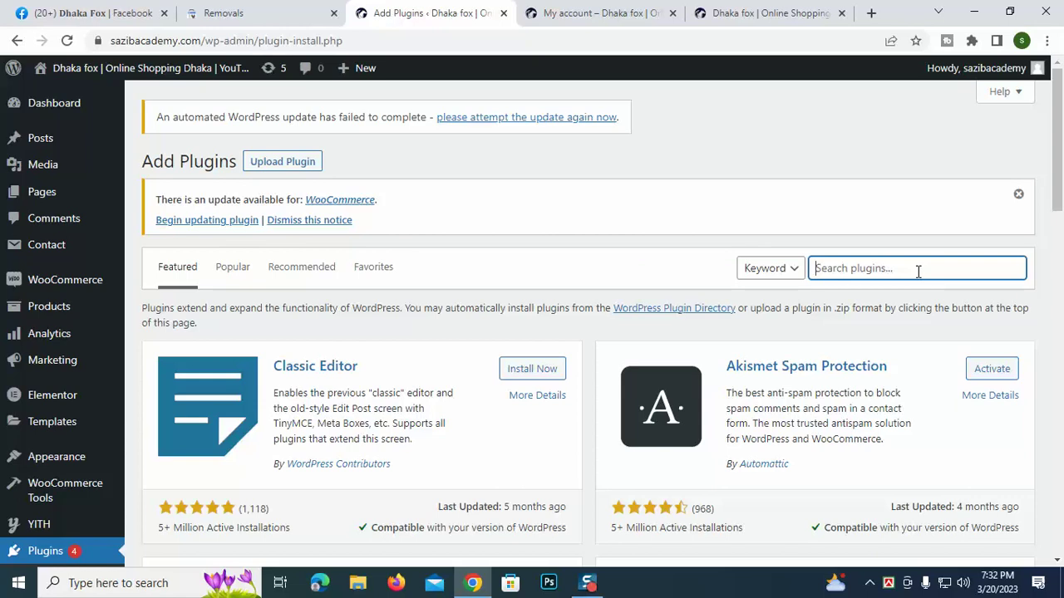
{"action": "type", "text": "Yaos"}
{"action": "key", "text": "BackSpace"}
{"action": "key", "text": "BackSpace"}
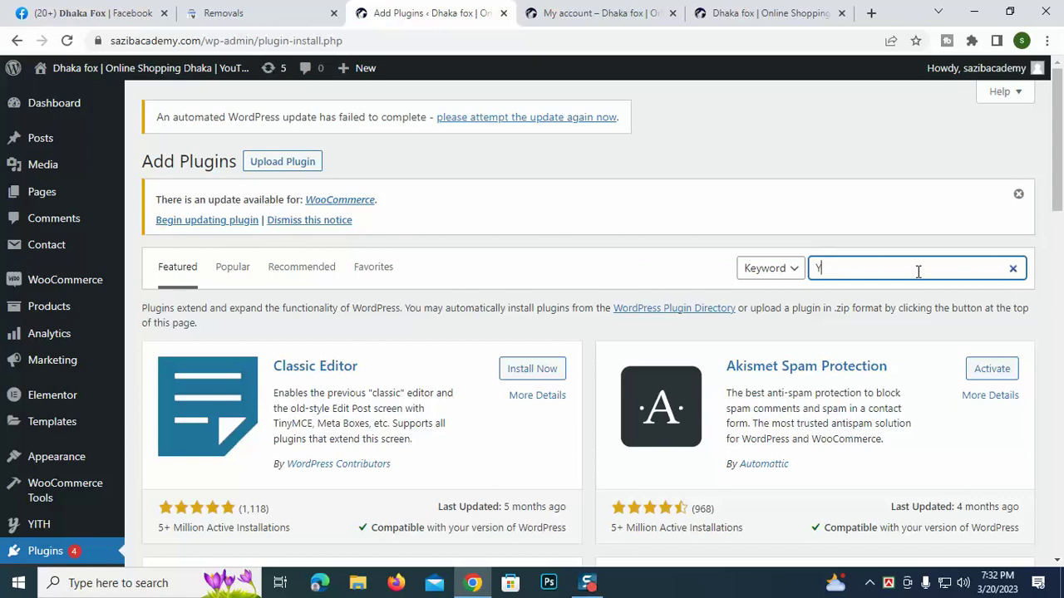
{"action": "type", "text": "oast SEO"}
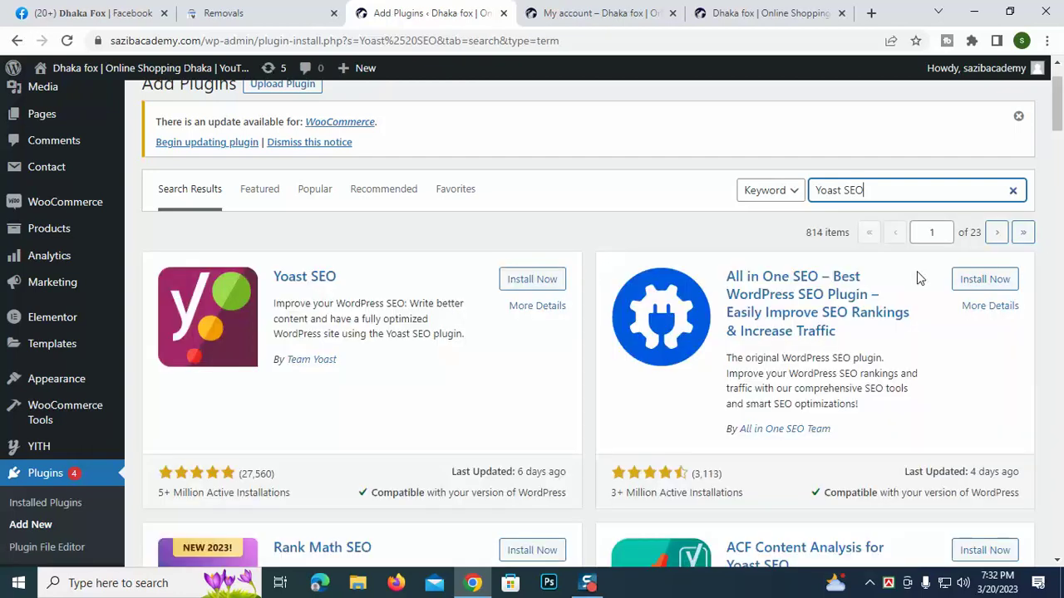
Step: Install the Yoast SEO plugin from the search results
{"action": "scroll", "coordinate": [368, 392], "scroll_direction": "down", "scroll_amount": 2}
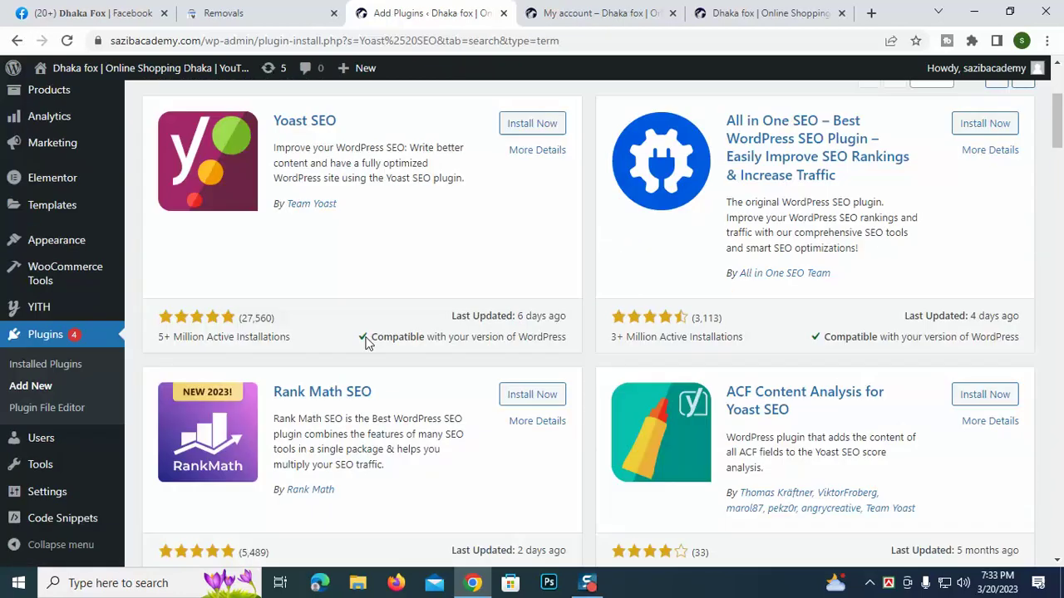
{"action": "scroll", "coordinate": [368, 343], "scroll_direction": "up", "scroll_amount": 2}
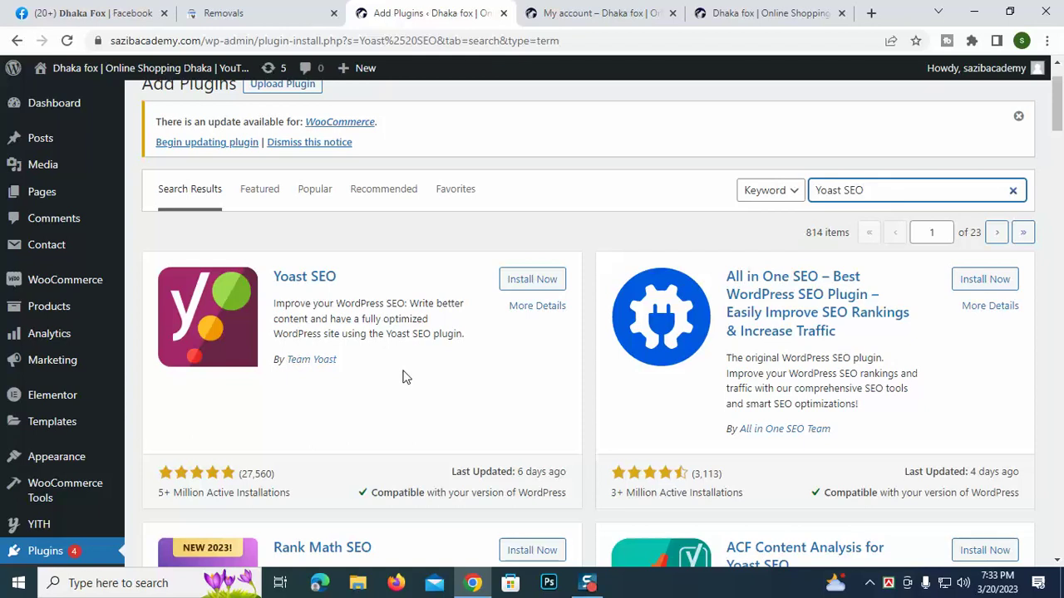
{"action": "left_click", "coordinate": [532, 281]}
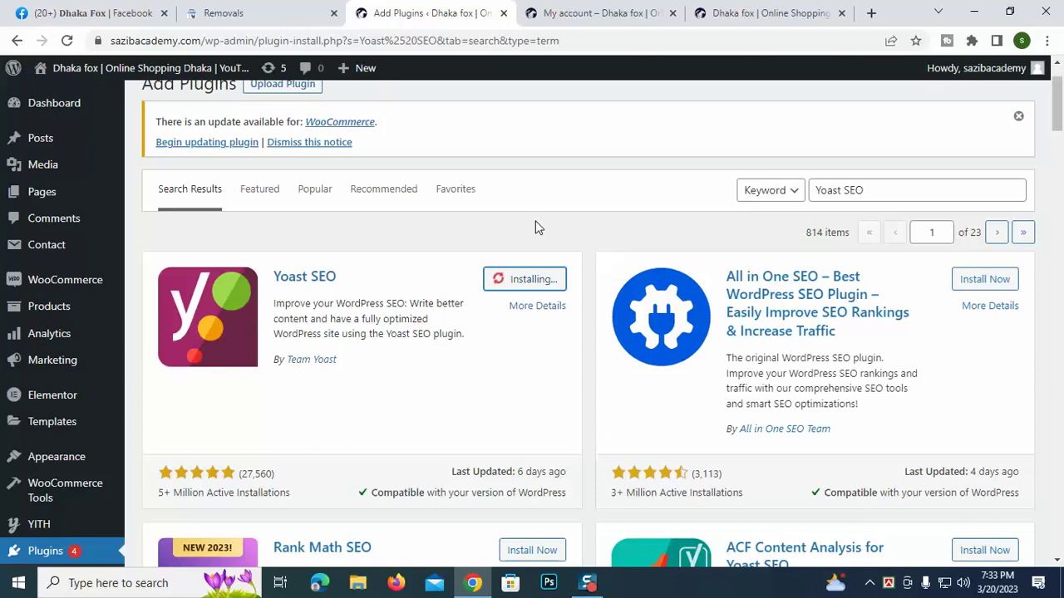
{"action": "left_click", "coordinate": [869, 583]}
{"action": "left_click", "coordinate": [692, 533]}
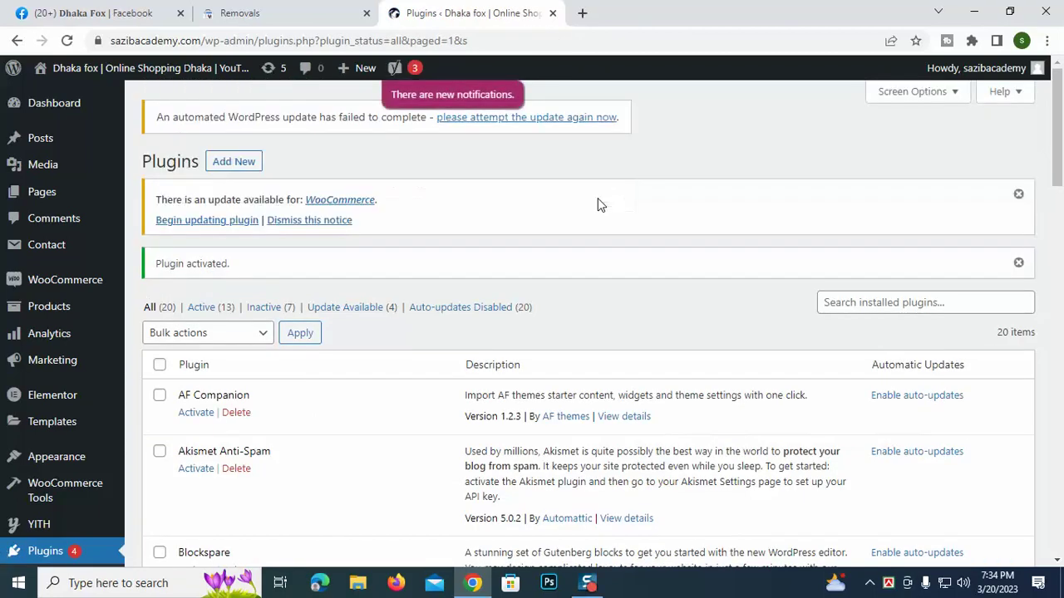
Step: Open the settings of the Yoast SEO plugin from the installed plugins list
{"action": "scroll", "coordinate": [321, 431], "scroll_direction": "down", "scroll_amount": 7}
{"action": "scroll", "coordinate": [314, 428], "scroll_direction": "down", "scroll_amount": 2}
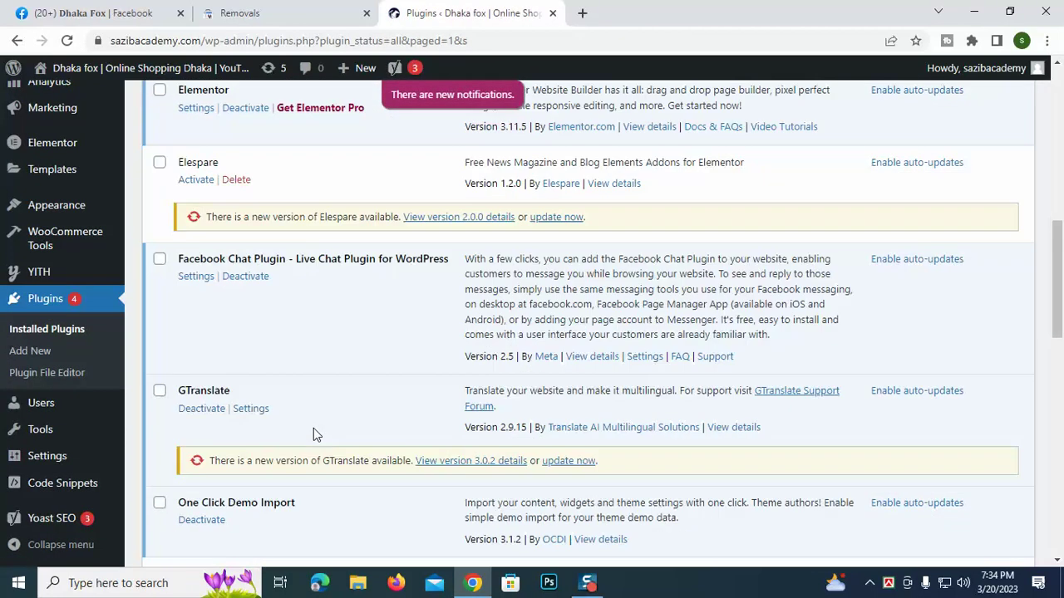
{"action": "scroll", "coordinate": [305, 404], "scroll_direction": "down", "scroll_amount": 2}
{"action": "scroll", "coordinate": [305, 400], "scroll_direction": "down", "scroll_amount": 9}
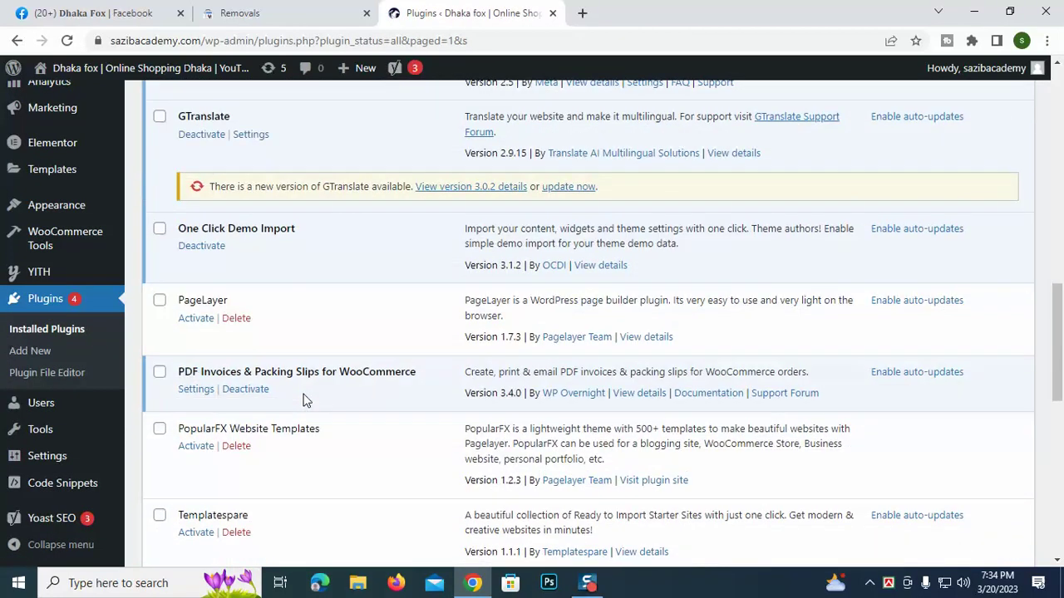
{"action": "scroll", "coordinate": [304, 401], "scroll_direction": "down", "scroll_amount": 1}
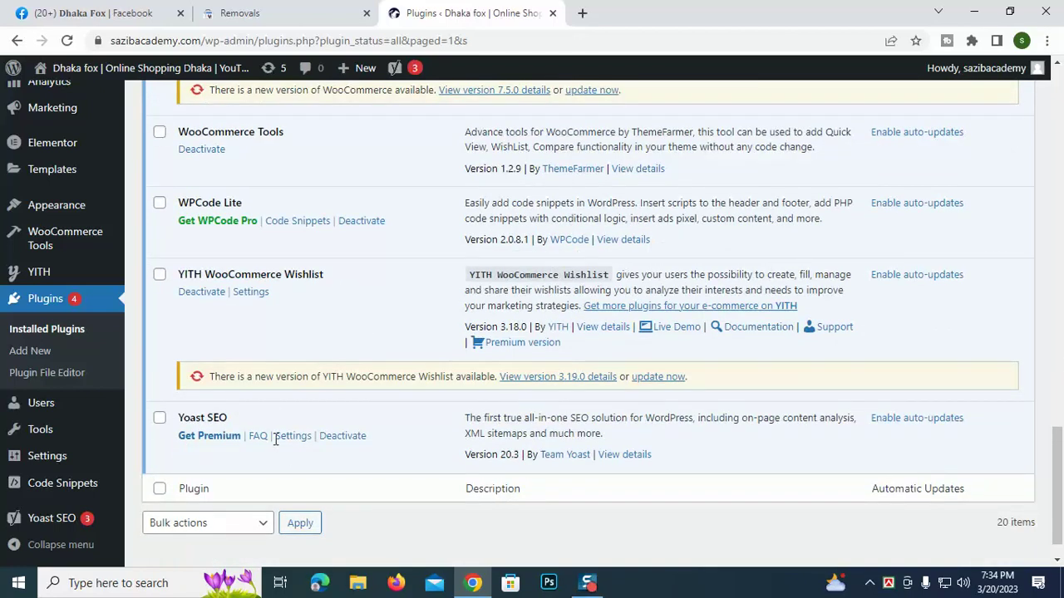
{"action": "left_click", "coordinate": [293, 438]}
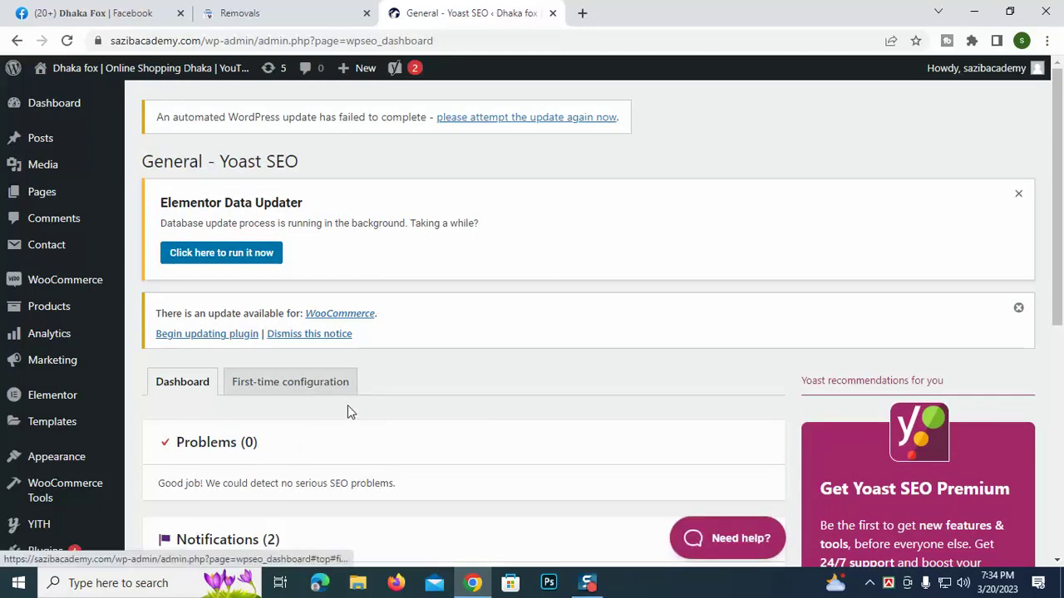
Step: Open Yoast SEO's first-time configuration and follow the webinar registration link in its Finish Configuration step
{"action": "scroll", "coordinate": [354, 385], "scroll_direction": "down", "scroll_amount": 2}
{"action": "scroll", "coordinate": [357, 382], "scroll_direction": "down", "scroll_amount": 4}
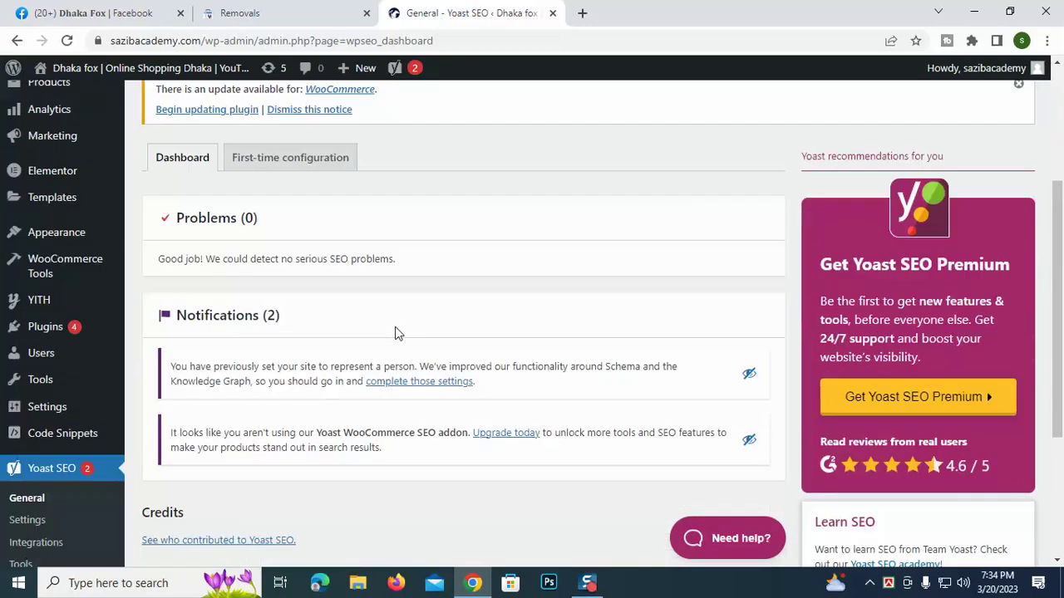
{"action": "scroll", "coordinate": [384, 351], "scroll_direction": "up", "scroll_amount": 3}
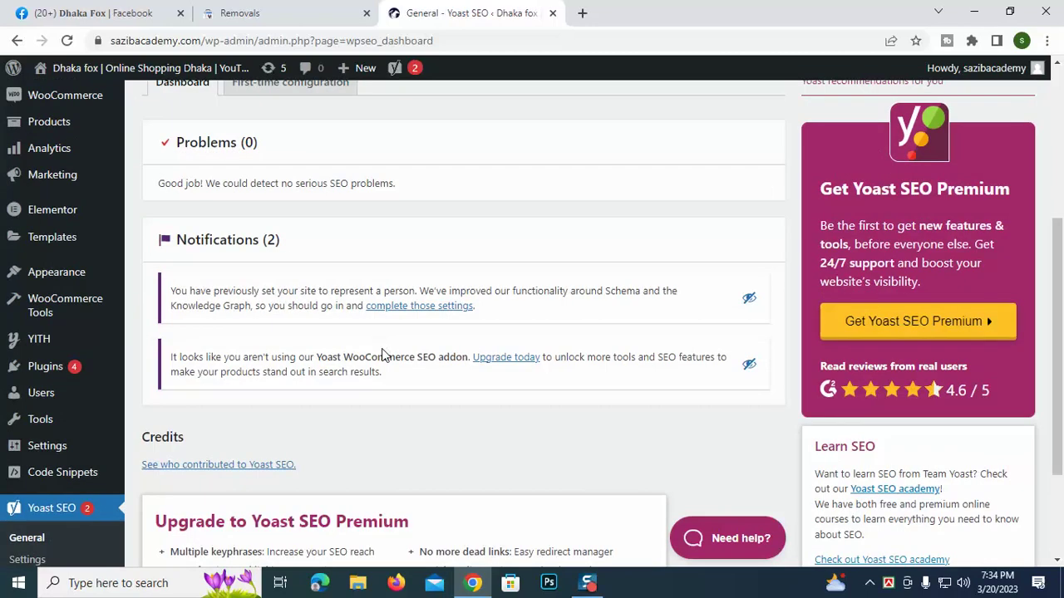
{"action": "scroll", "coordinate": [383, 352], "scroll_direction": "up", "scroll_amount": 1}
{"action": "scroll", "coordinate": [371, 368], "scroll_direction": "up", "scroll_amount": 2}
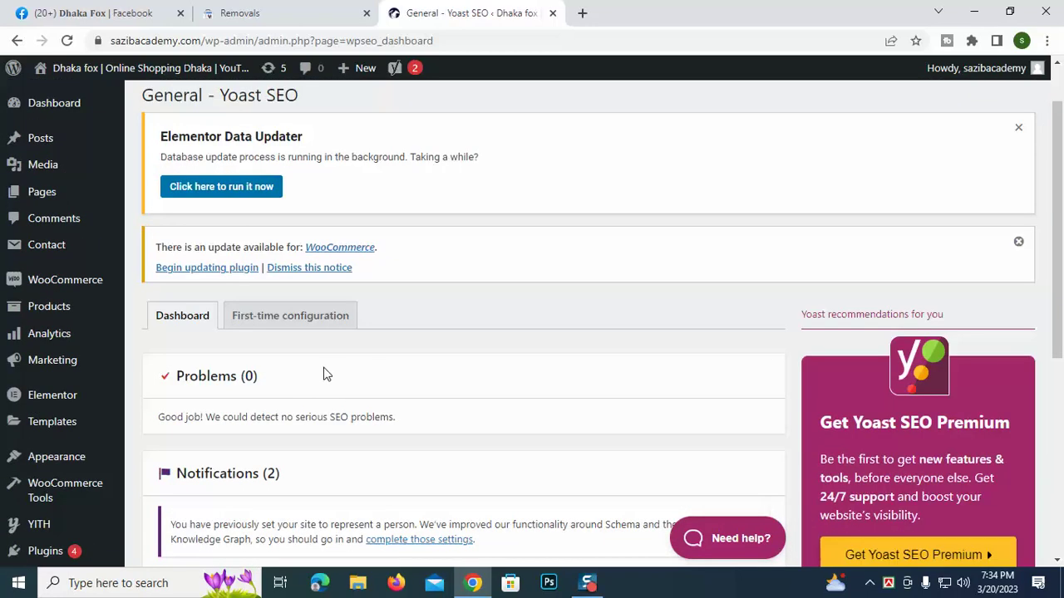
{"action": "left_click", "coordinate": [269, 322]}
{"action": "scroll", "coordinate": [240, 373], "scroll_direction": "down", "scroll_amount": 5}
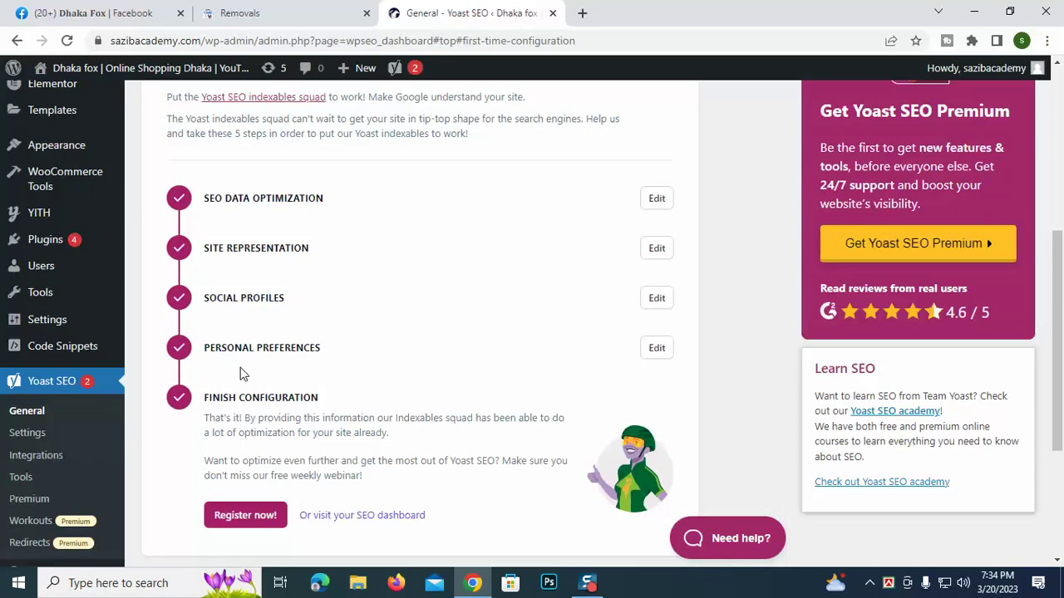
{"action": "scroll", "coordinate": [300, 443], "scroll_direction": "down", "scroll_amount": 3}
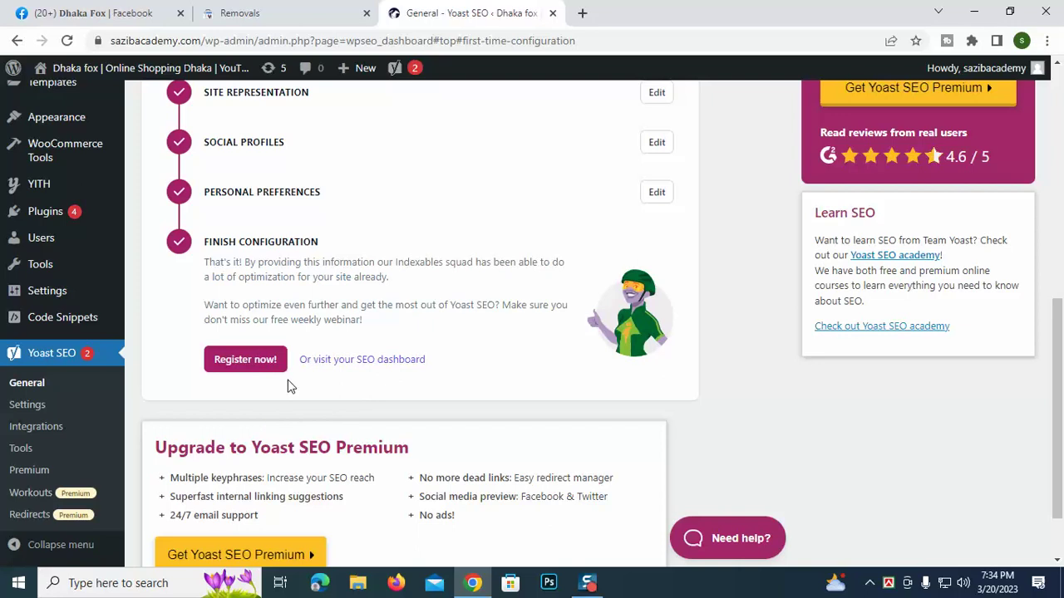
{"action": "scroll", "coordinate": [283, 399], "scroll_direction": "up", "scroll_amount": 1}
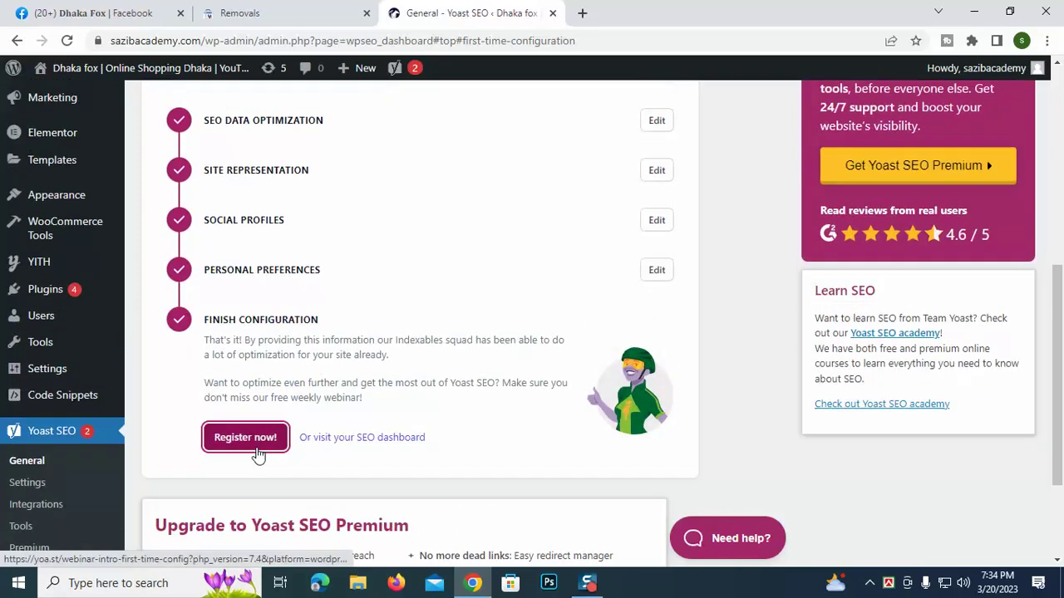
{"action": "left_click", "coordinate": [245, 437]}
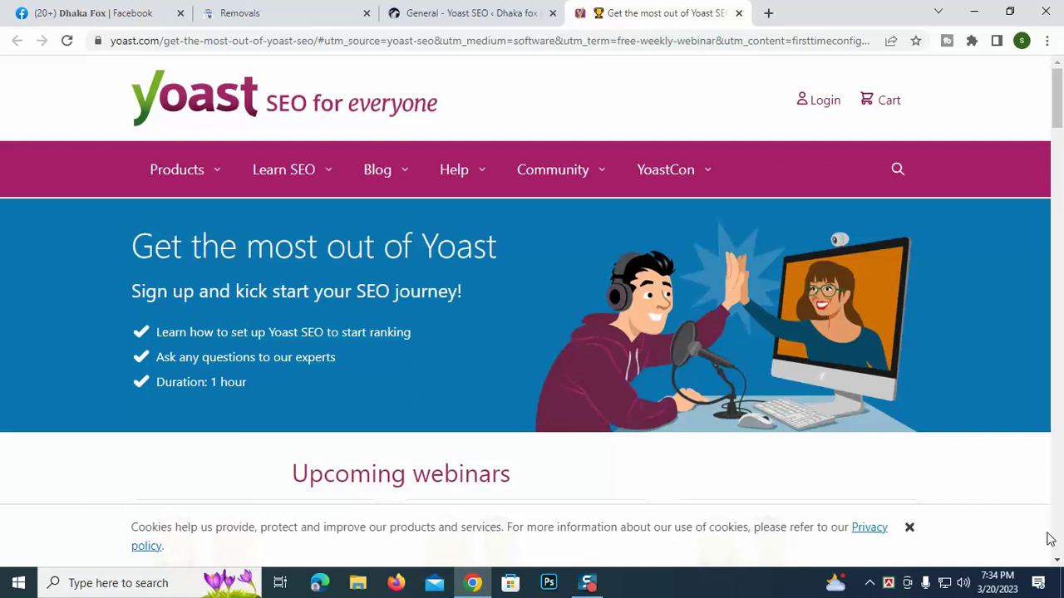
{"action": "left_click", "coordinate": [870, 583]}
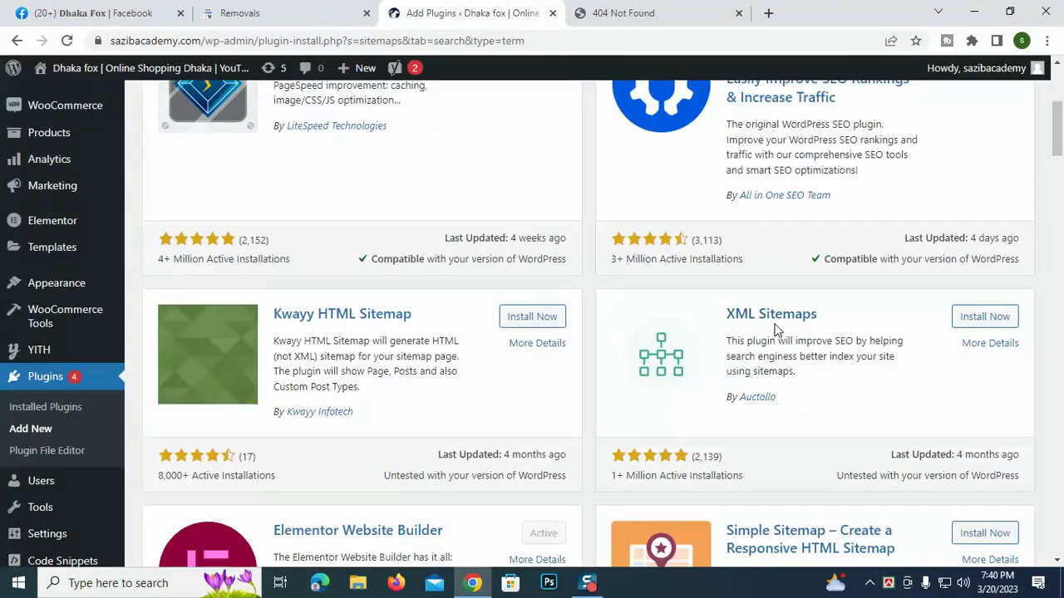
Step: Install and activate the XML Sitemaps plugin by Auctollo from the sitemaps search results
{"action": "left_click", "coordinate": [986, 321]}
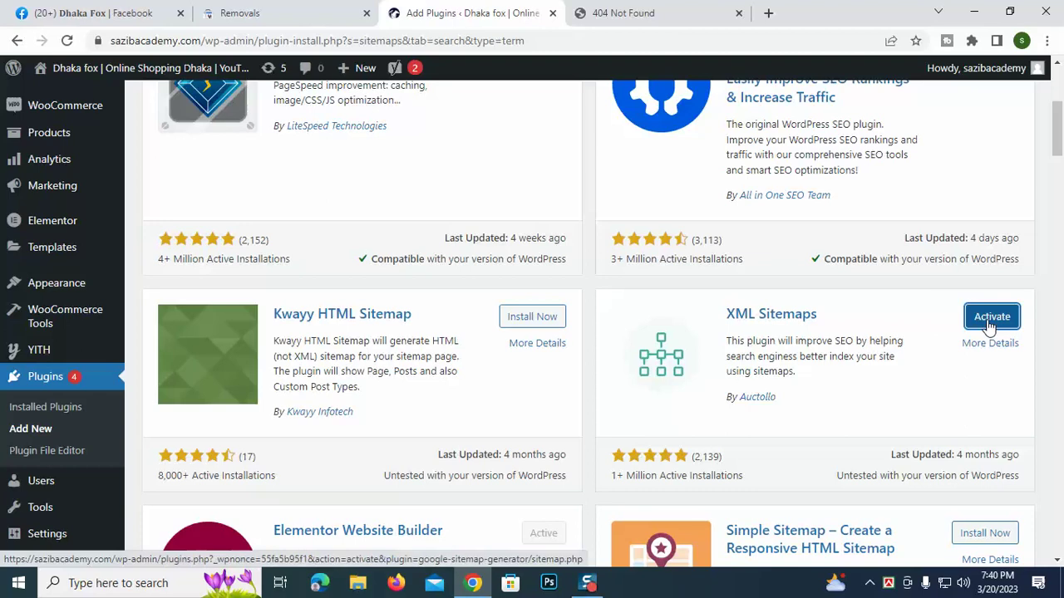
{"action": "left_click", "coordinate": [991, 324]}
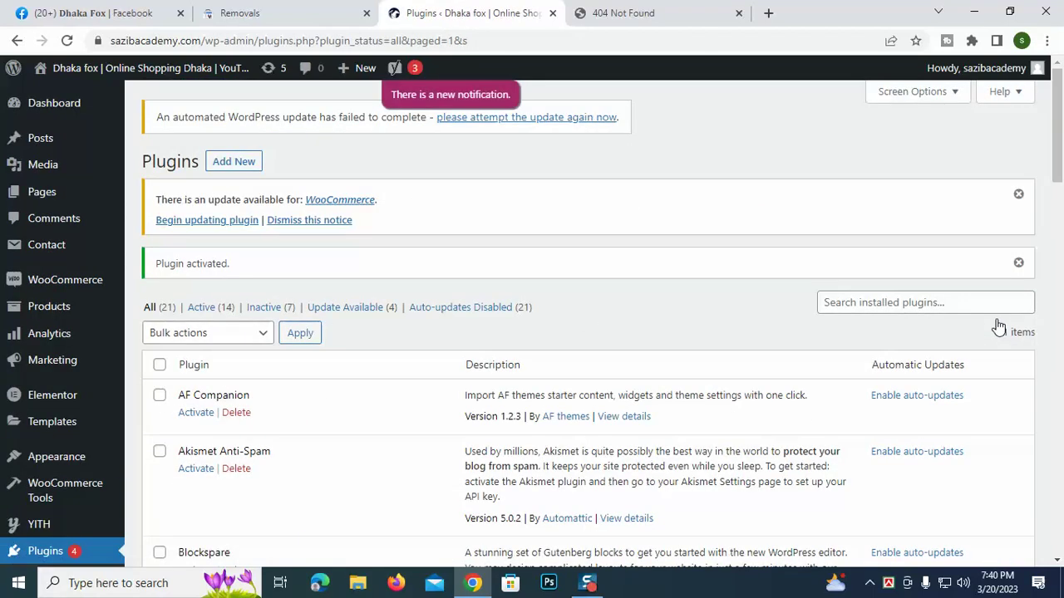
Step: Reload the installed plugins page and examine the Google XML Sitemaps entry in the list
{"action": "scroll", "coordinate": [488, 422], "scroll_direction": "down", "scroll_amount": 2}
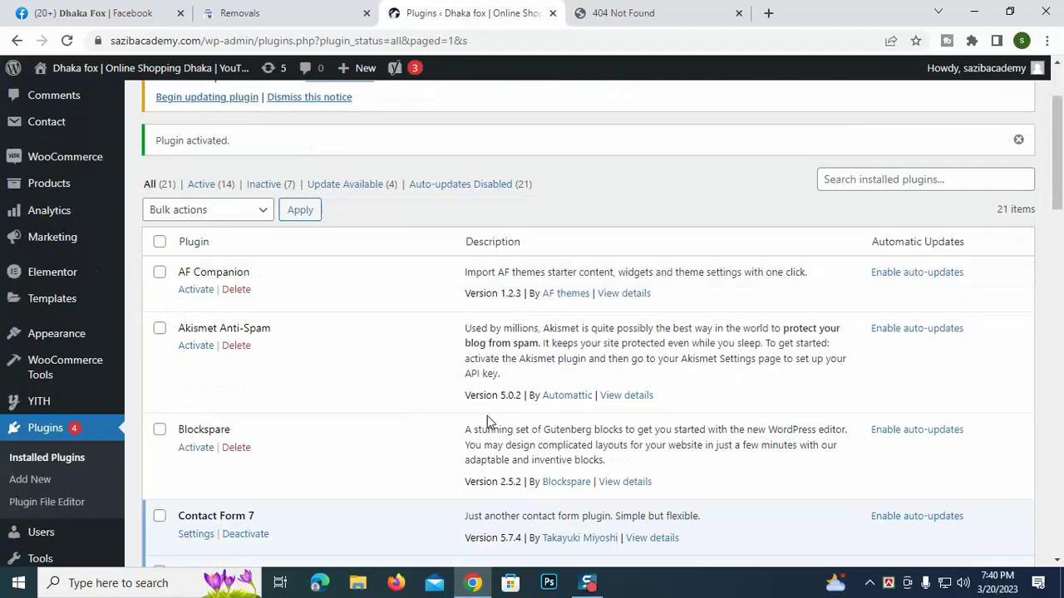
{"action": "scroll", "coordinate": [488, 423], "scroll_direction": "down", "scroll_amount": 6}
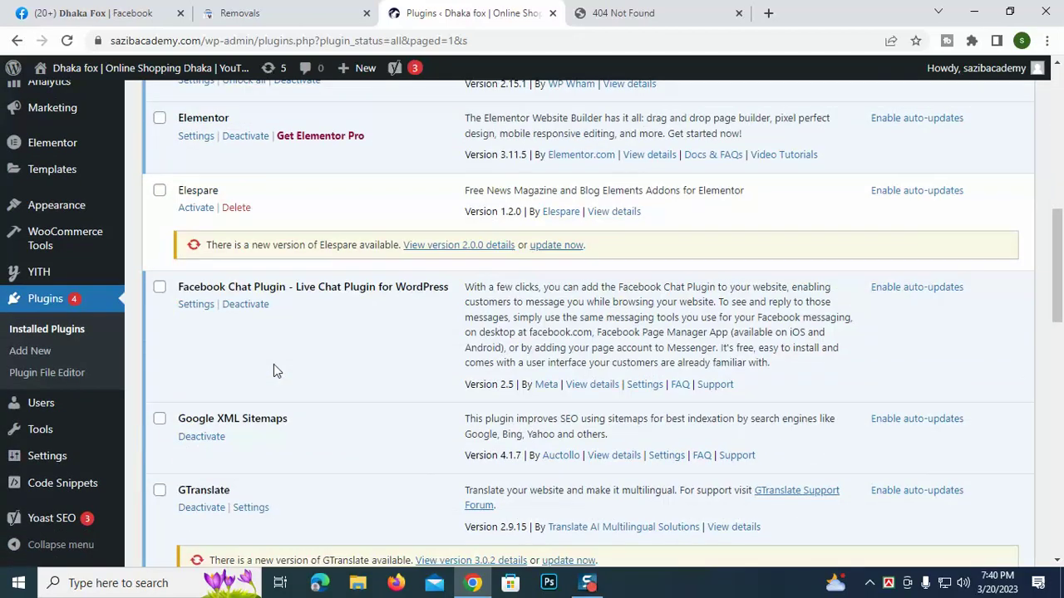
{"action": "scroll", "coordinate": [273, 366], "scroll_direction": "down", "scroll_amount": 2}
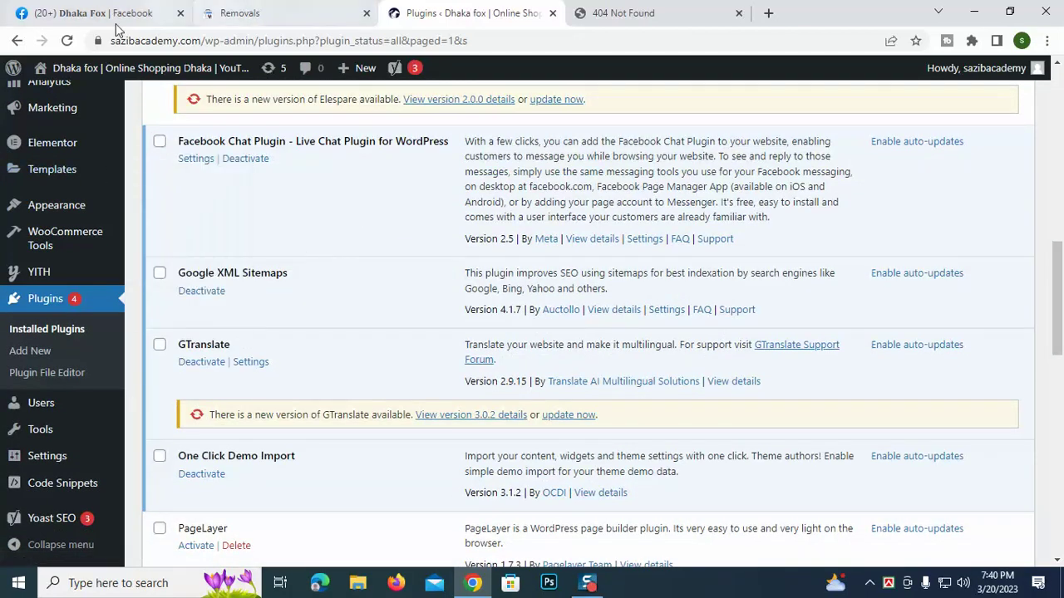
{"action": "left_click", "coordinate": [66, 40]}
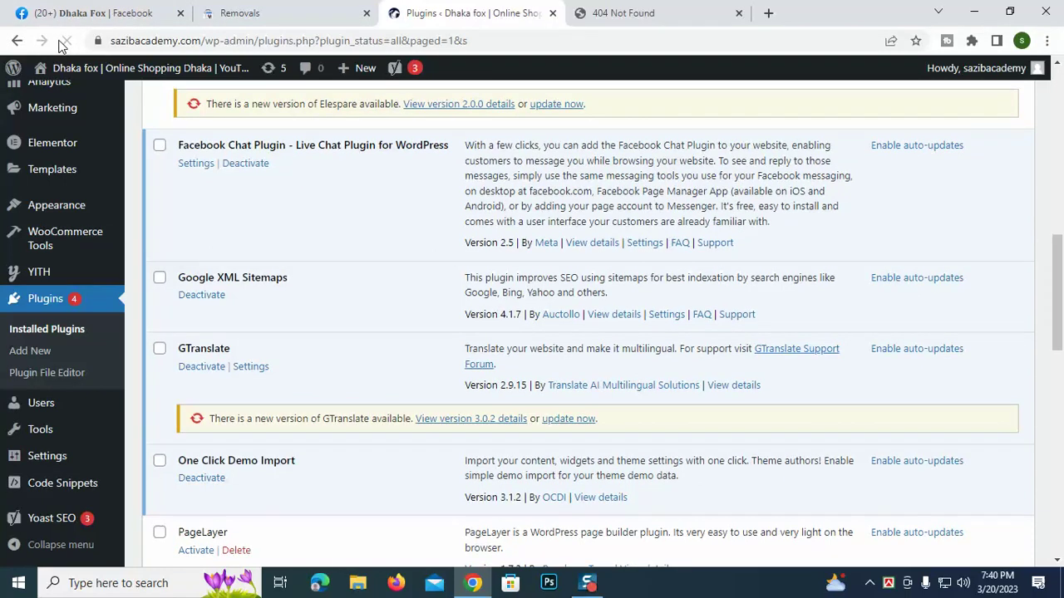
{"action": "scroll", "coordinate": [40, 208], "scroll_direction": "up", "scroll_amount": 3}
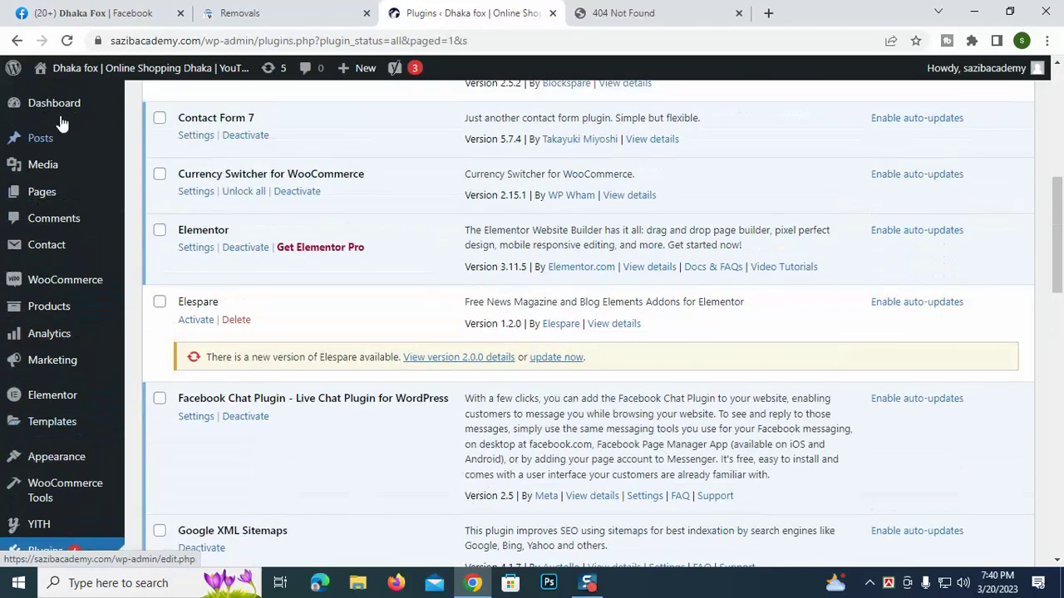
{"action": "scroll", "coordinate": [31, 119], "scroll_direction": "up", "scroll_amount": 1}
{"action": "scroll", "coordinate": [48, 178], "scroll_direction": "down", "scroll_amount": 2}
{"action": "scroll", "coordinate": [37, 349], "scroll_direction": "down", "scroll_amount": 2}
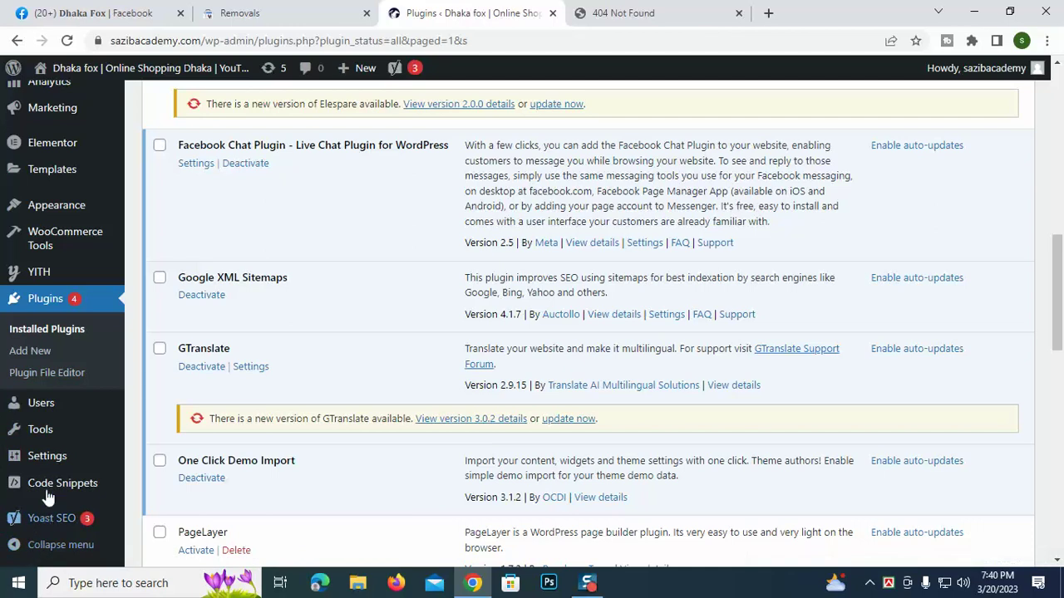
{"action": "mouse_move", "coordinate": [38, 401]}
{"action": "scroll", "coordinate": [315, 377], "scroll_direction": "up", "scroll_amount": 1}
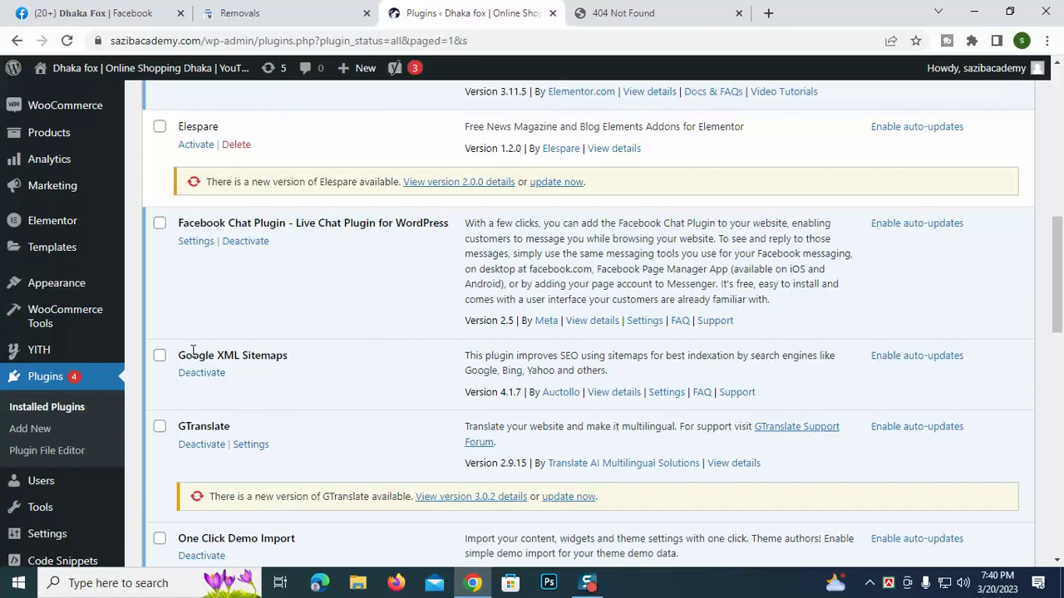
{"action": "left_click_drag", "start_coordinate": [179, 354], "coordinate": [302, 360]}
{"action": "left_click", "coordinate": [308, 355]}
{"action": "left_click", "coordinate": [640, 12]}
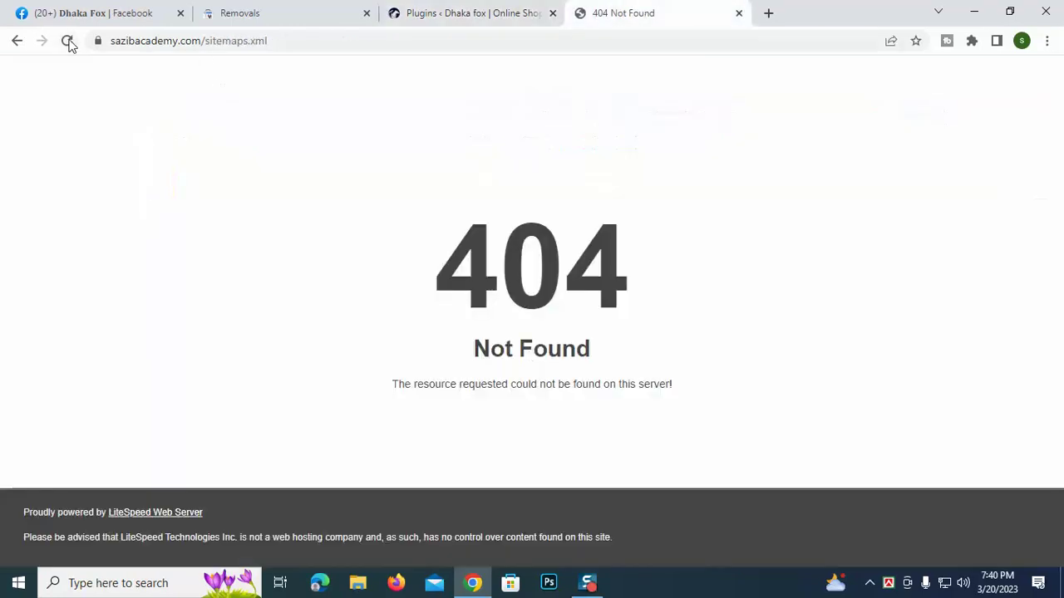
{"action": "left_click", "coordinate": [291, 41]}
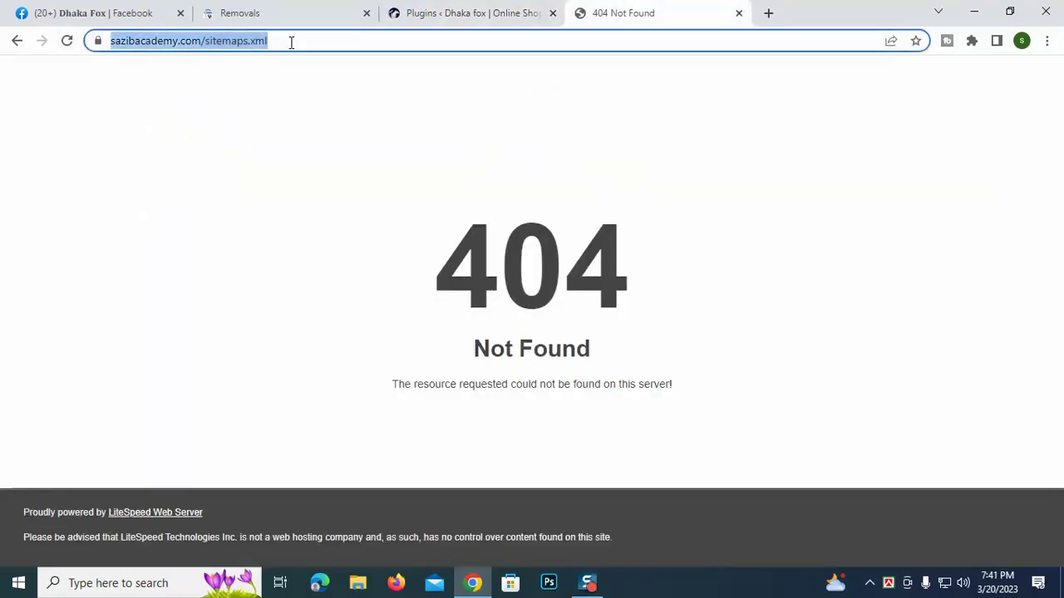
{"action": "double_click", "coordinate": [291, 41]}
{"action": "key", "text": "BackSpace"}
{"action": "key", "text": "BackSpace"}
{"action": "key", "text": "BackSpace"}
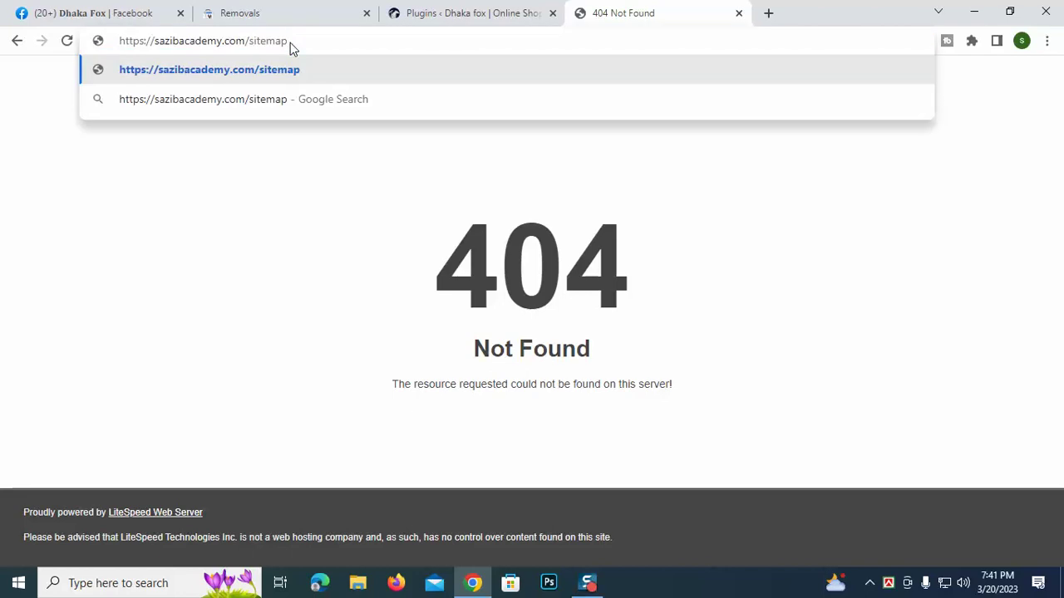
{"action": "type", "text": ".tml"}
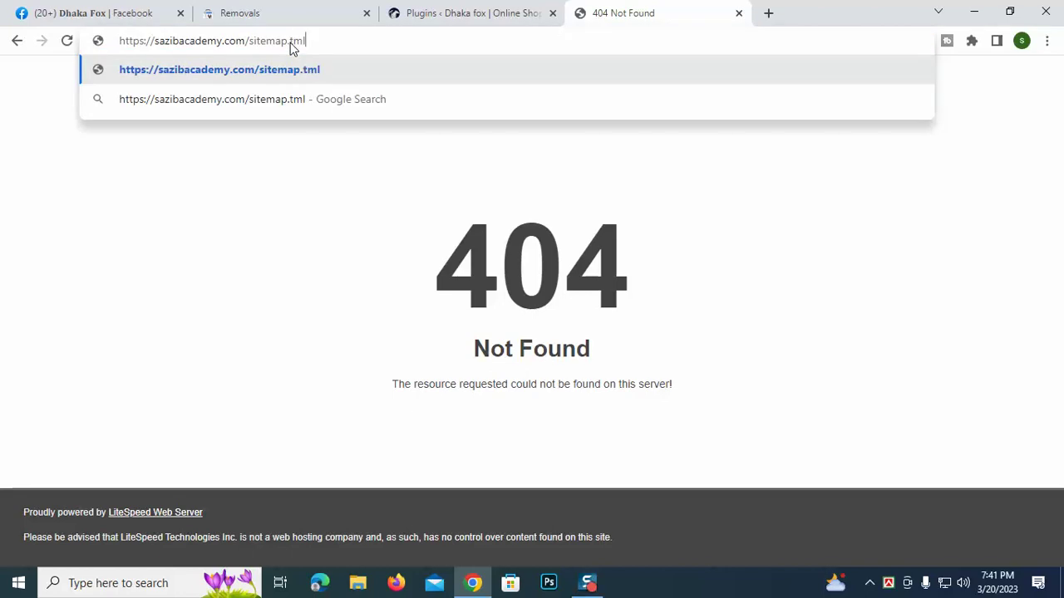
{"action": "key", "text": "BackSpace"}
{"action": "key", "text": "BackSpace"}
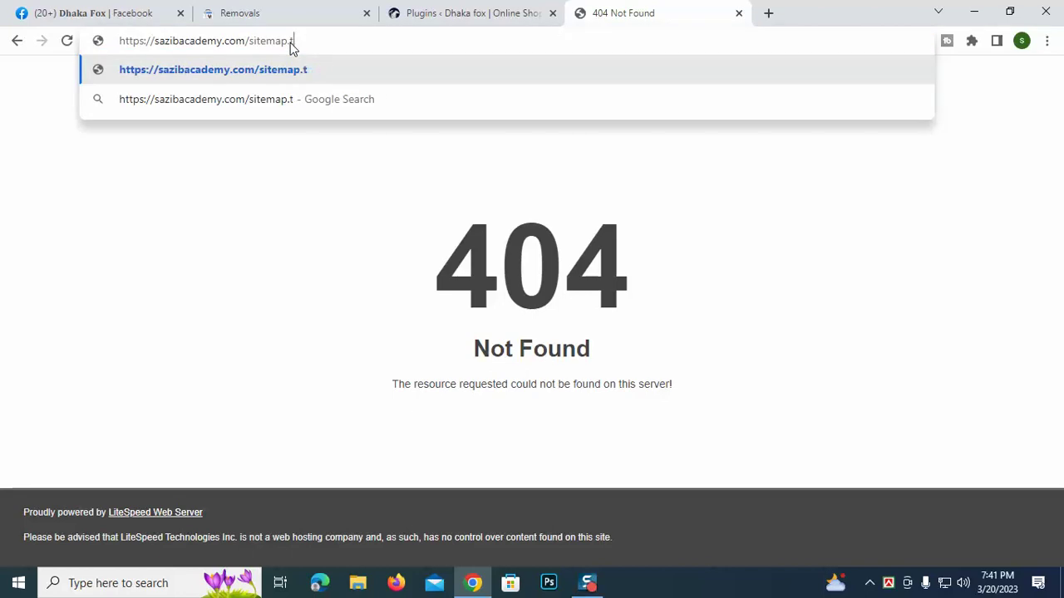
{"action": "key", "text": "BackSpace"}
{"action": "type", "text": "htm"}
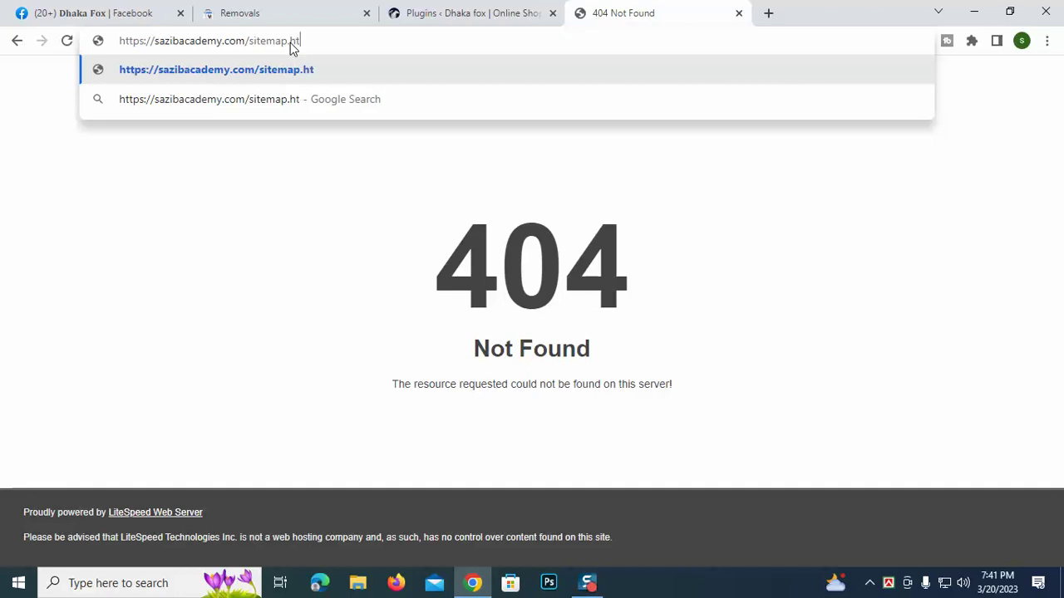
{"action": "type", "text": "l"}
{"action": "key", "text": "Return"}
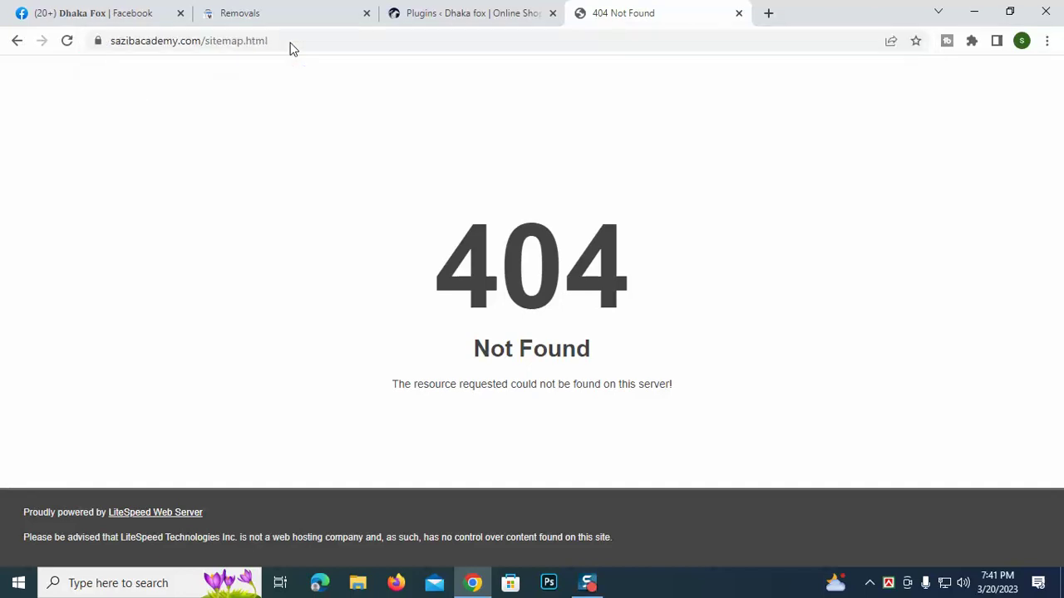
{"action": "left_click", "coordinate": [497, 12]}
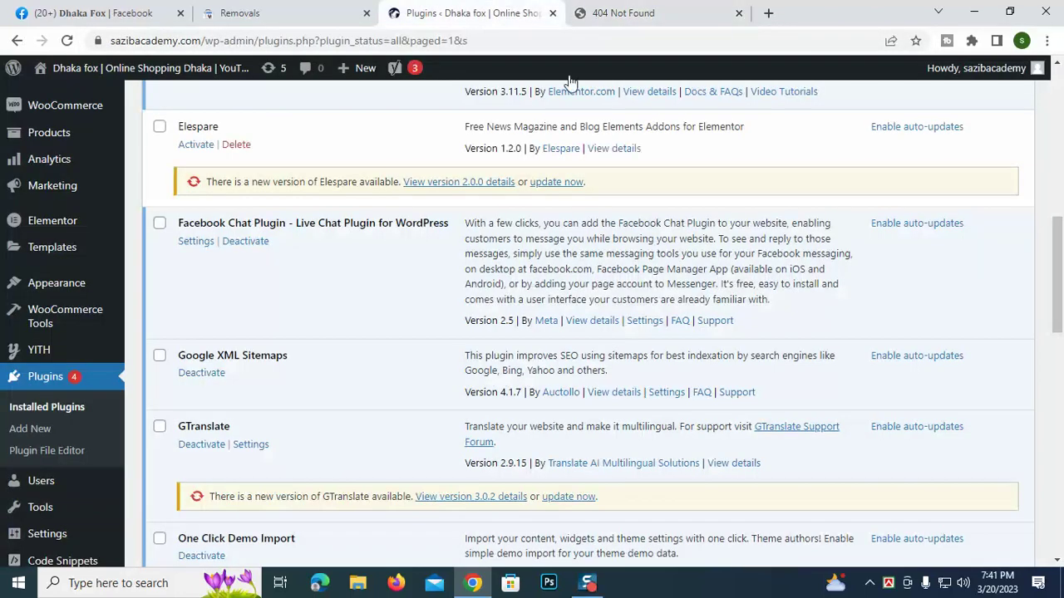
{"action": "left_click", "coordinate": [632, 15]}
{"action": "double_click", "coordinate": [243, 40]}
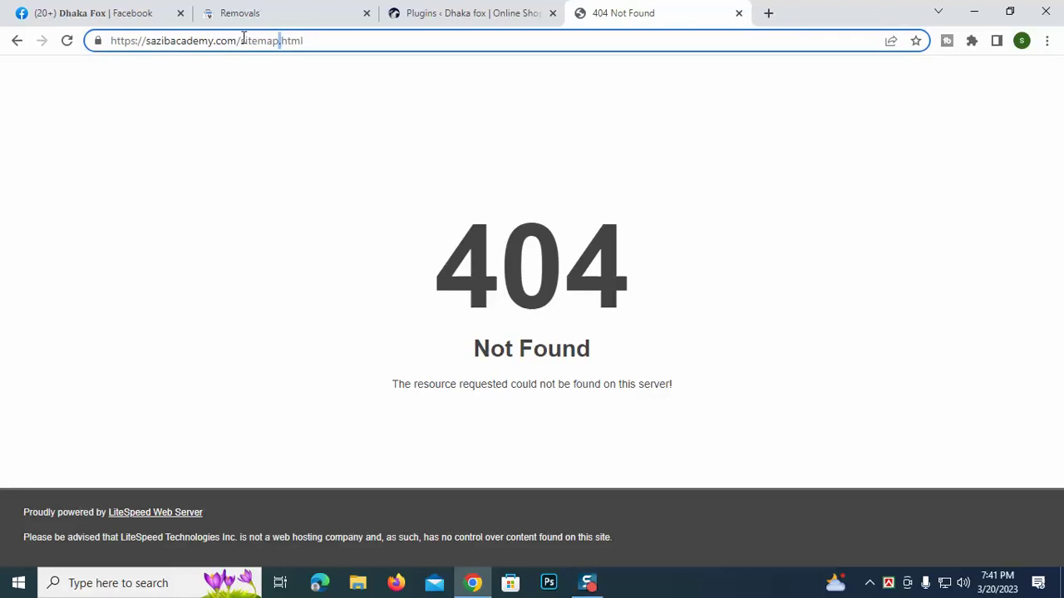
{"action": "key", "text": "BackSpace"}
{"action": "key", "text": "BackSpace"}
{"action": "key", "text": "BackSpace"}
{"action": "key", "text": "BackSpace"}
{"action": "key", "text": "BackSpace"}
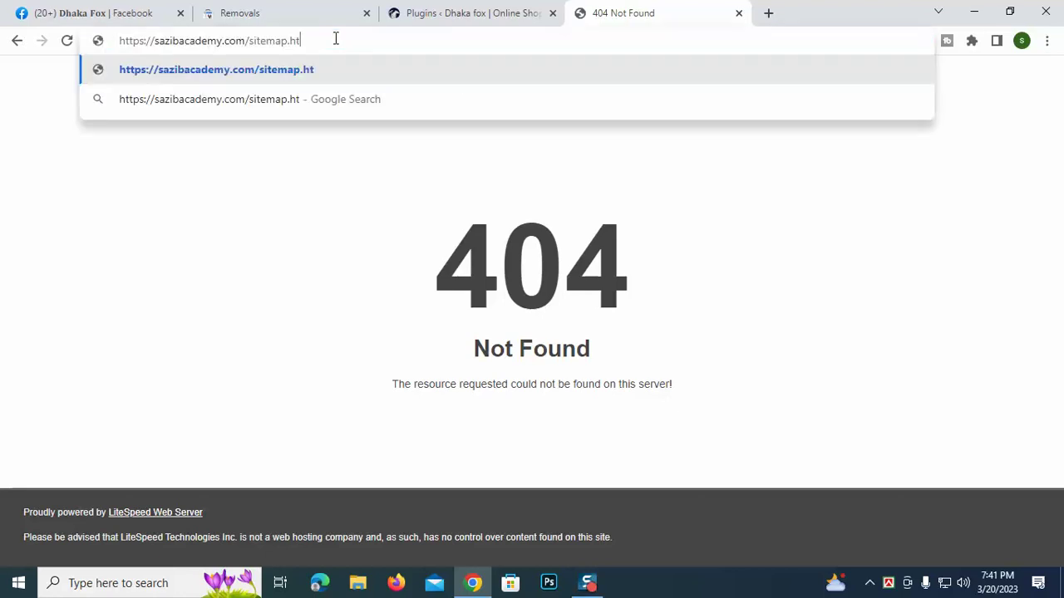
{"action": "type", "text": "s.xml"}
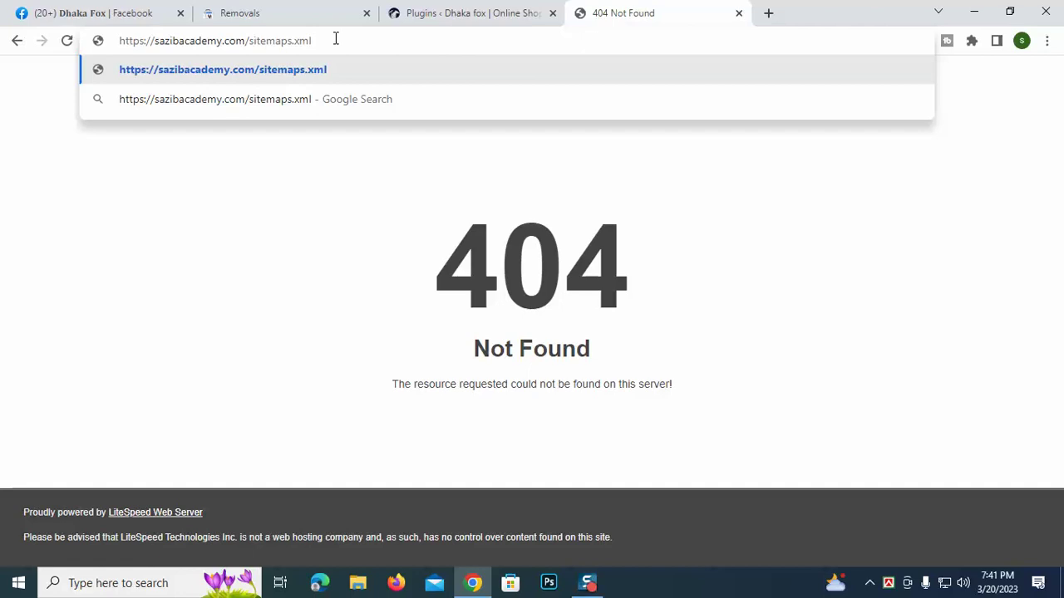
{"action": "key", "text": "Return"}
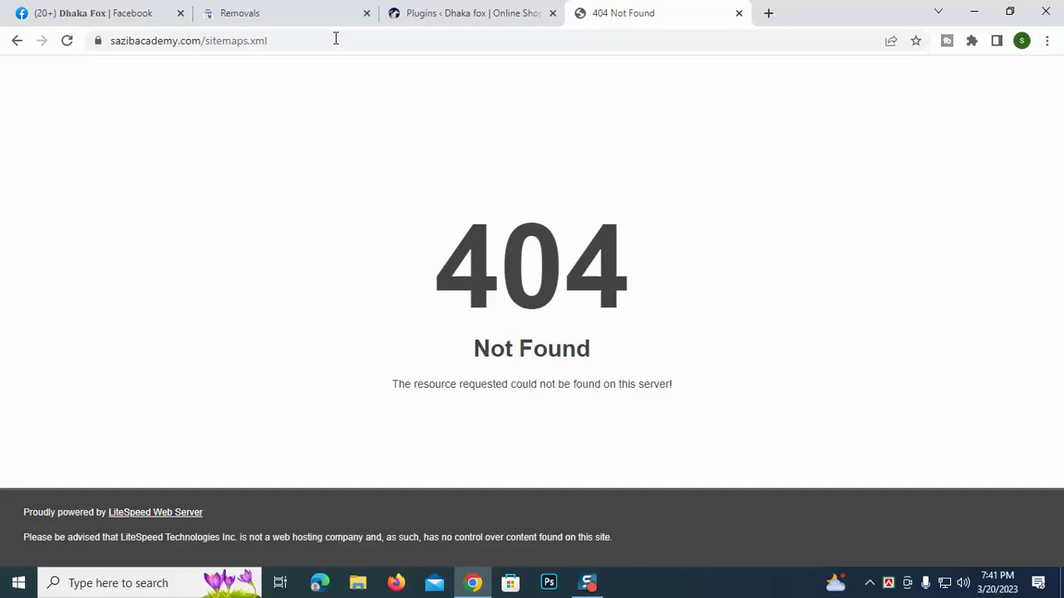
Step: Return to the installed plugins list and open the settings of the Google XML Sitemaps plugin
{"action": "left_click", "coordinate": [428, 13]}
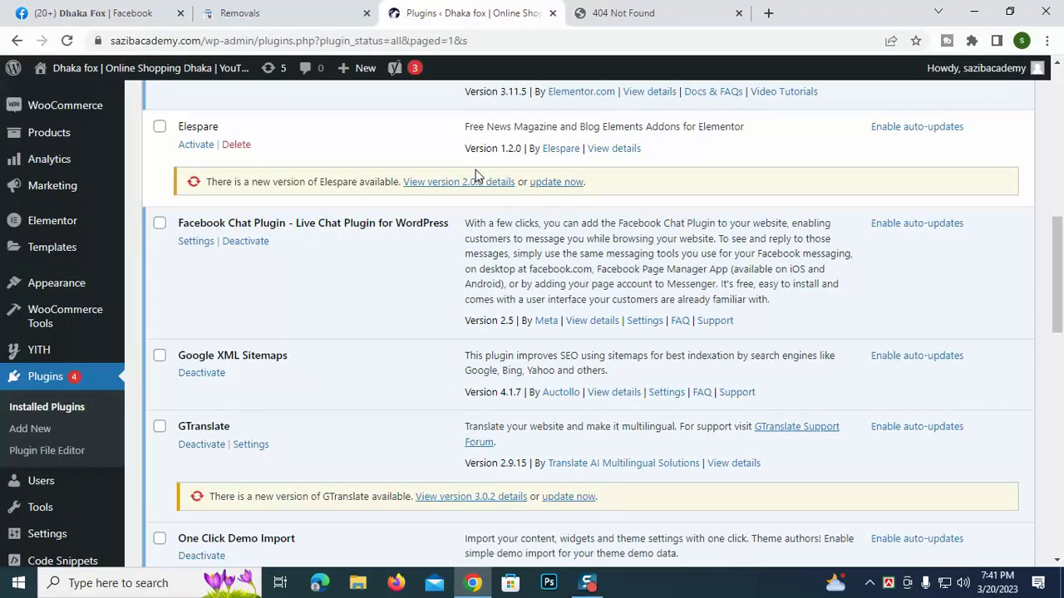
{"action": "left_click", "coordinate": [663, 398]}
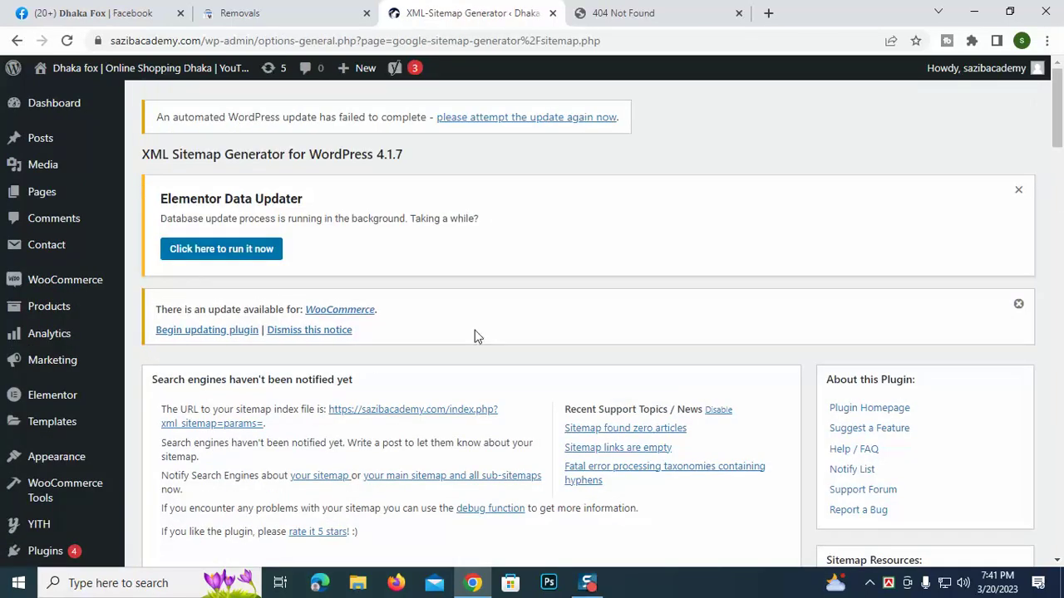
Step: Go back to the plugins list and reopen the settings of the Google XML Sitemaps plugin
{"action": "left_click", "coordinate": [17, 40]}
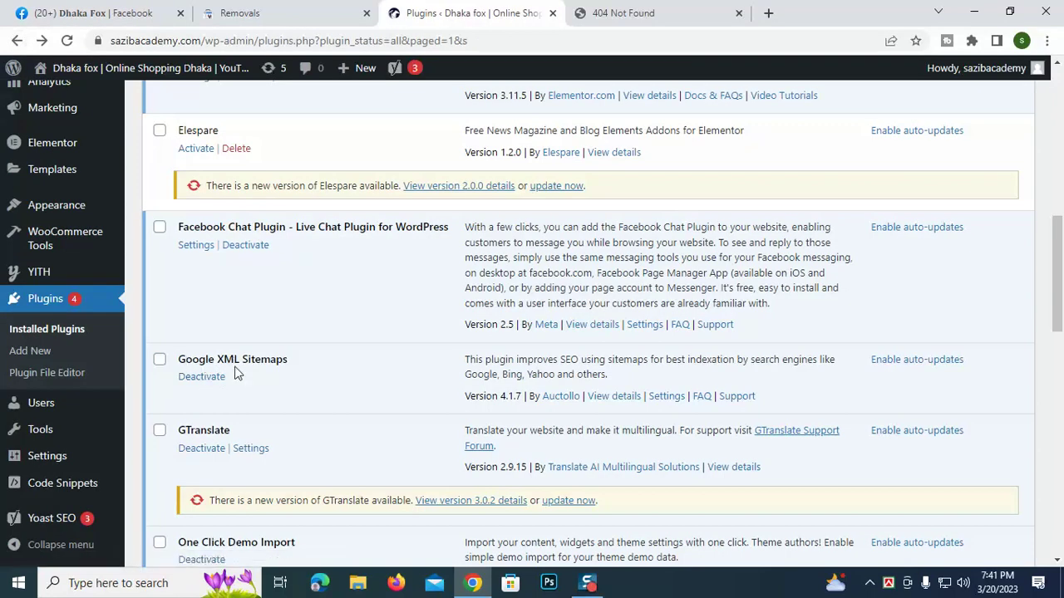
{"action": "left_click", "coordinate": [665, 396]}
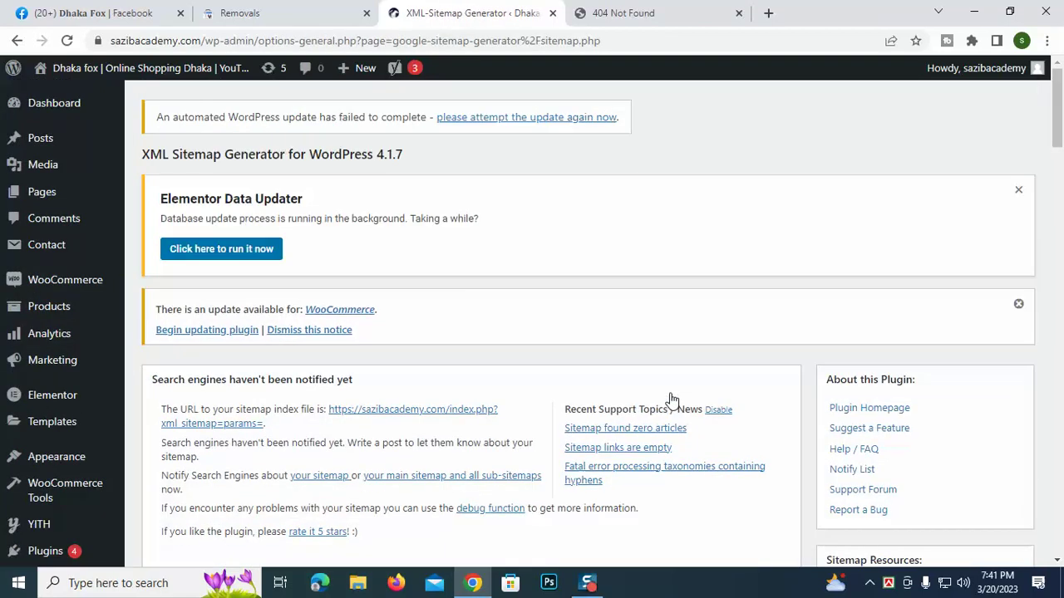
{"action": "scroll", "coordinate": [373, 407], "scroll_direction": "down", "scroll_amount": 1}
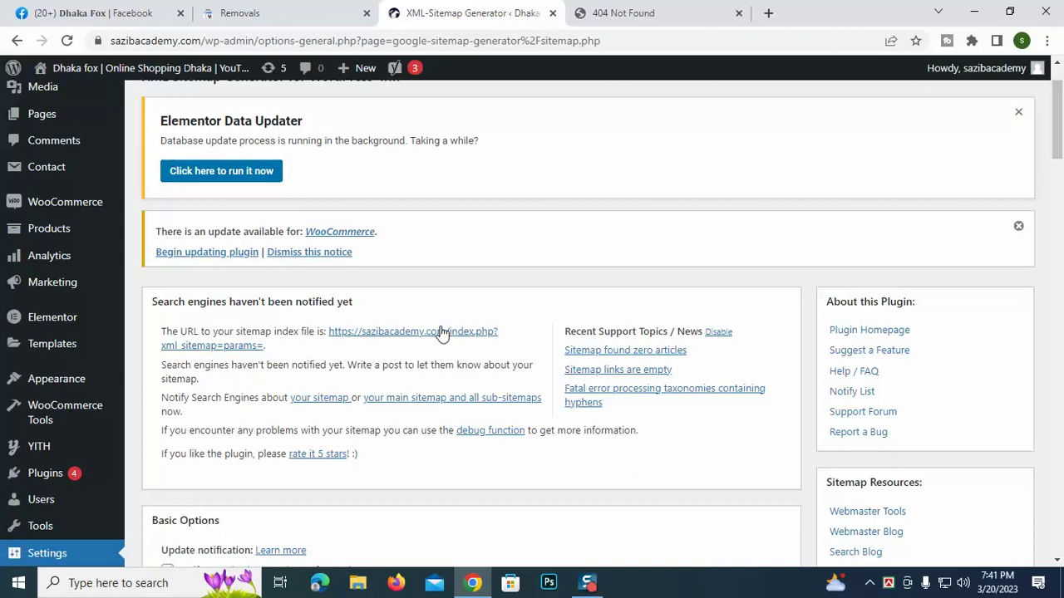
Step: Open the plugin's sitemap index link in a new tab to view it, closing the 404 tab and the sitemap tab
{"action": "right_click", "coordinate": [404, 338]}
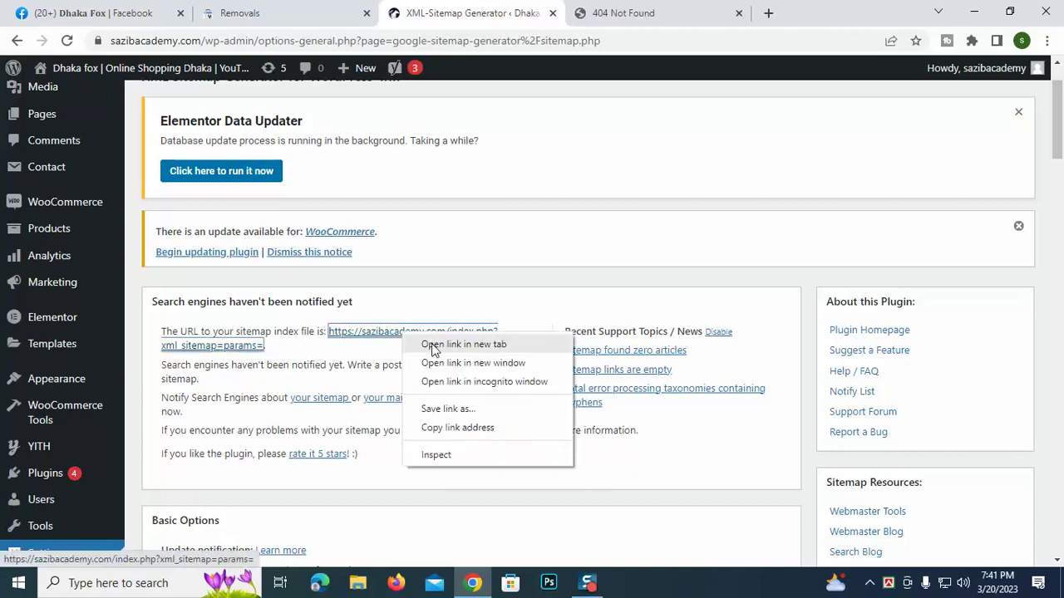
{"action": "left_click", "coordinate": [440, 344]}
{"action": "left_click", "coordinate": [636, 12]}
{"action": "left_click", "coordinate": [842, 13]}
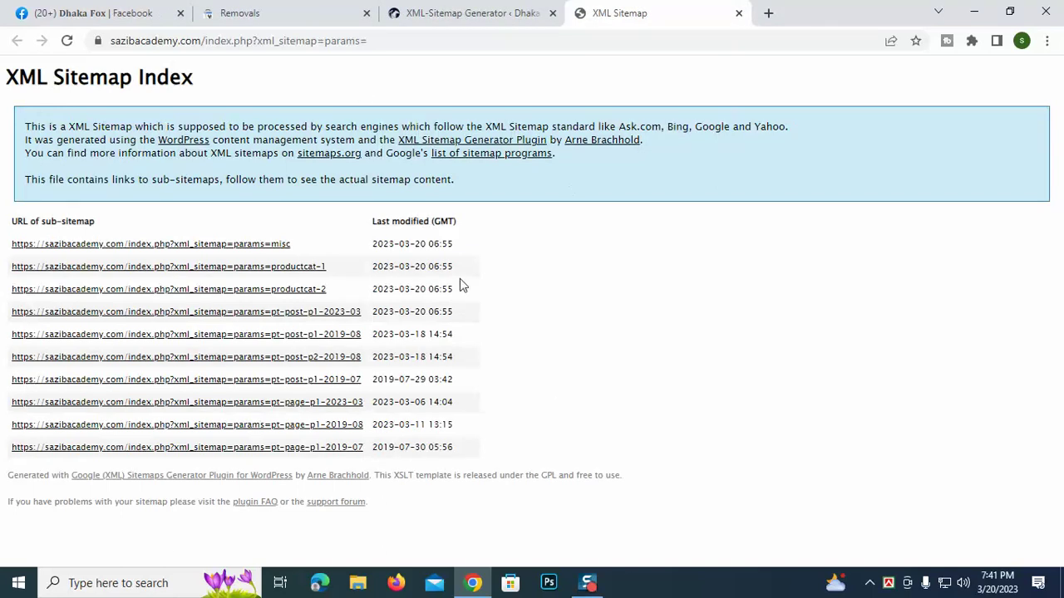
{"action": "left_click", "coordinate": [529, 10]}
{"action": "left_click", "coordinate": [739, 13]}
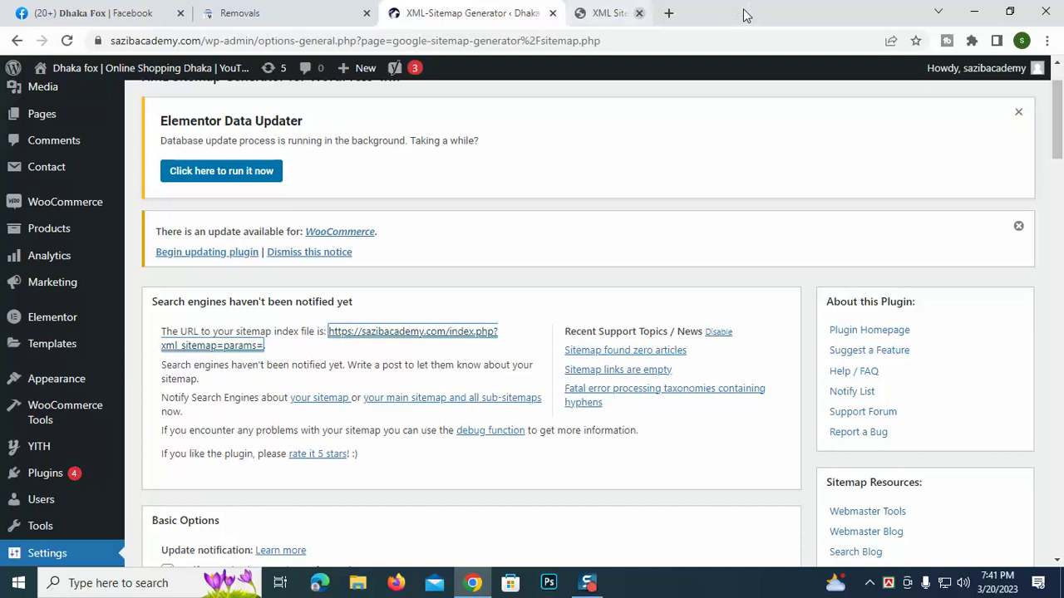
Step: Find Google XML Sitemaps in the installed plugins list again and bring up its settings page
{"action": "mouse_move", "coordinate": [46, 448]}
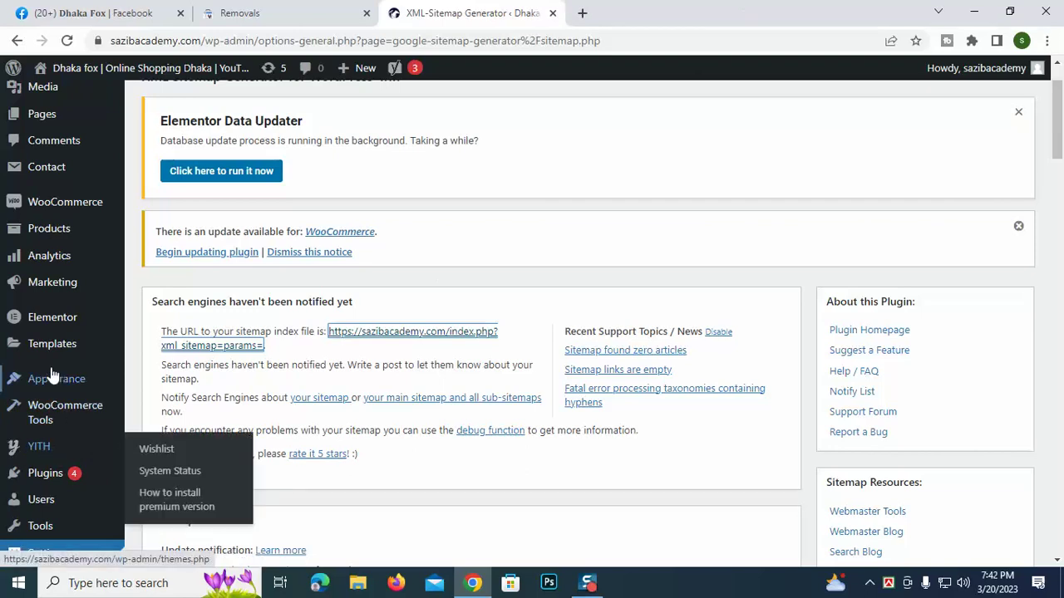
{"action": "scroll", "coordinate": [48, 397], "scroll_direction": "down", "scroll_amount": 1}
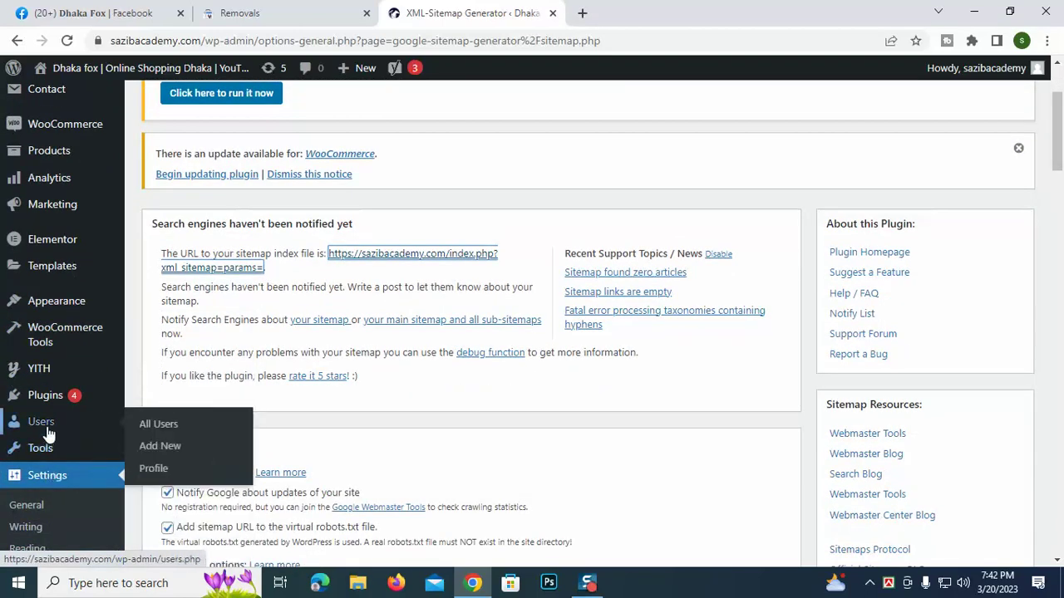
{"action": "left_click", "coordinate": [55, 396]}
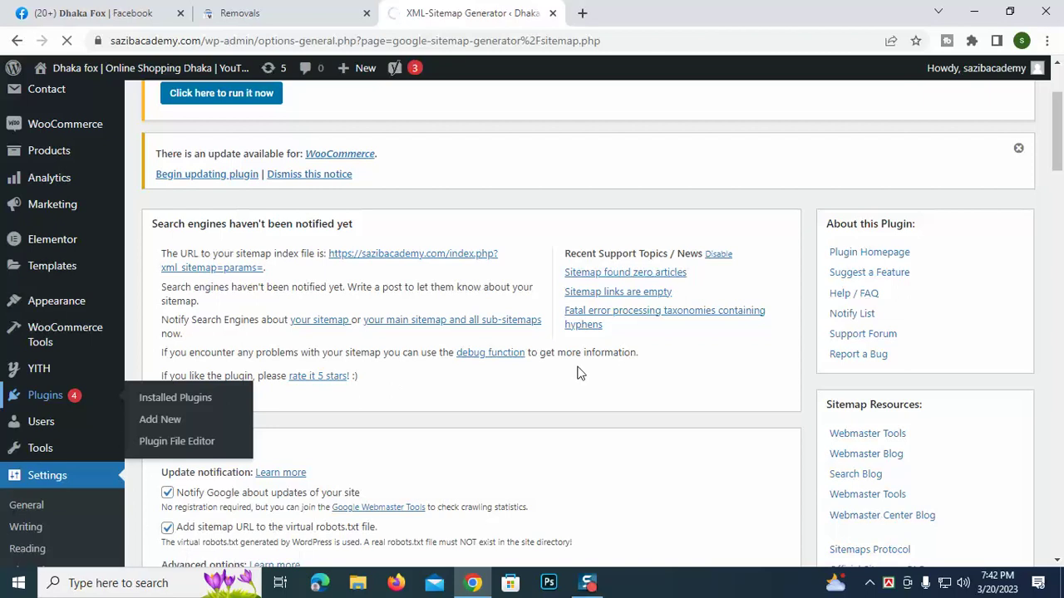
{"action": "scroll", "coordinate": [580, 370], "scroll_direction": "down", "scroll_amount": 7}
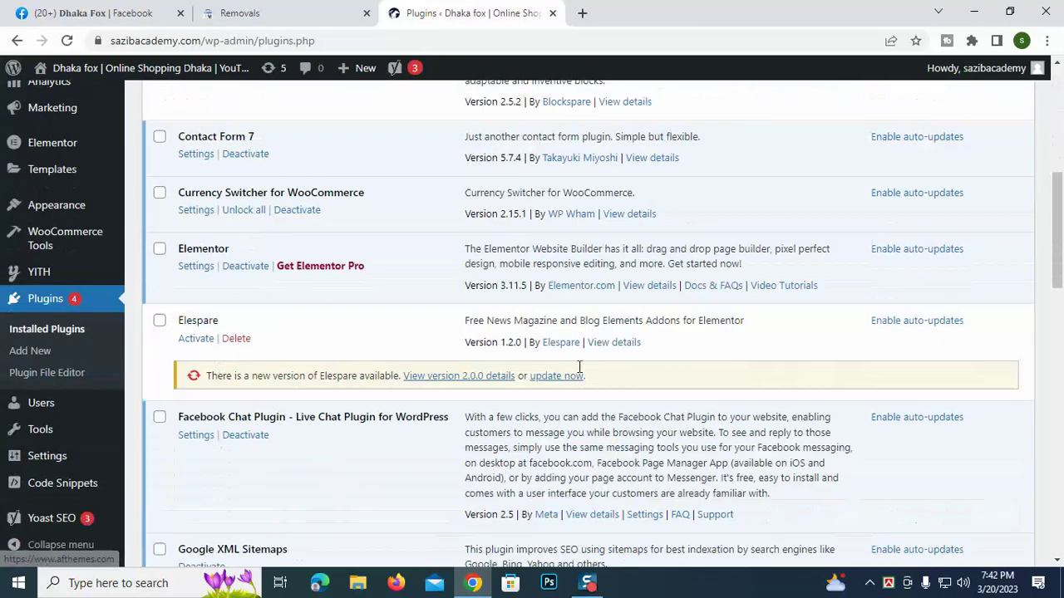
{"action": "scroll", "coordinate": [197, 433], "scroll_direction": "down", "scroll_amount": 2}
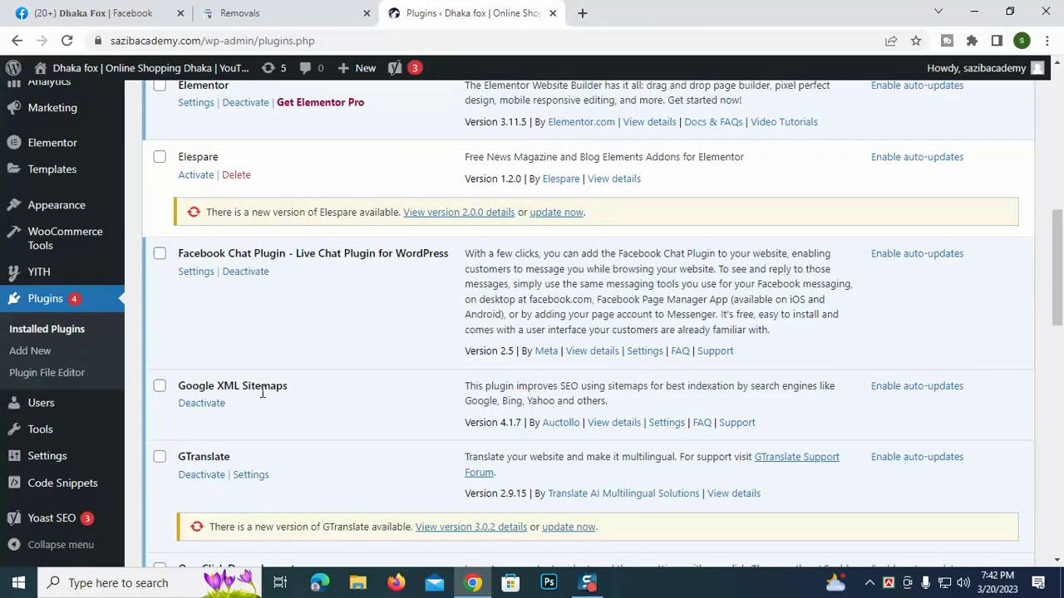
{"action": "left_click", "coordinate": [666, 424]}
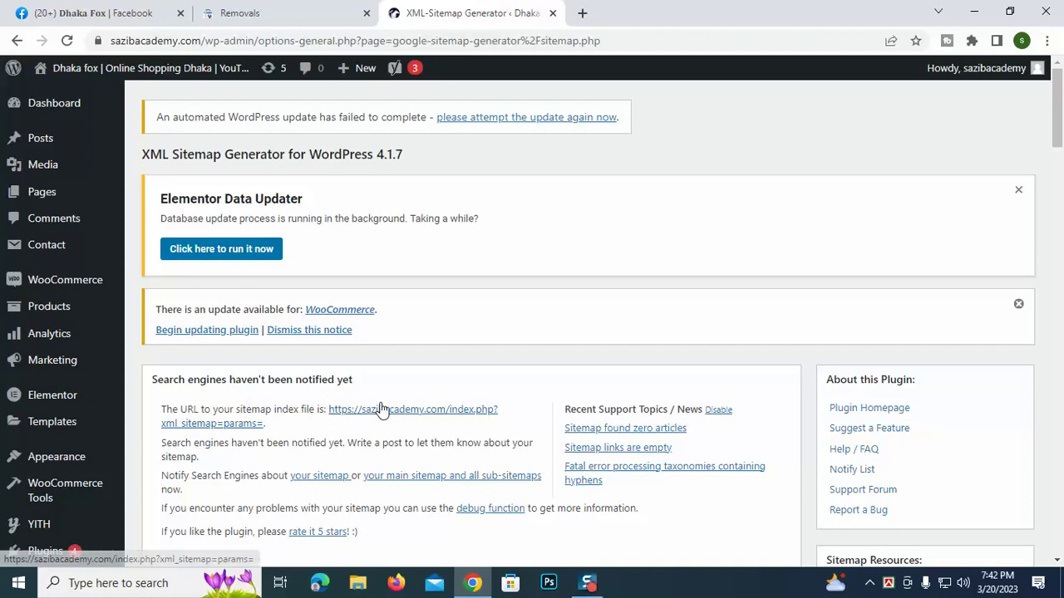
Step: View the sitemap index in a new tab and examine its sub-sitemap list and page address
{"action": "right_click", "coordinate": [414, 411]}
{"action": "left_click", "coordinate": [462, 420]}
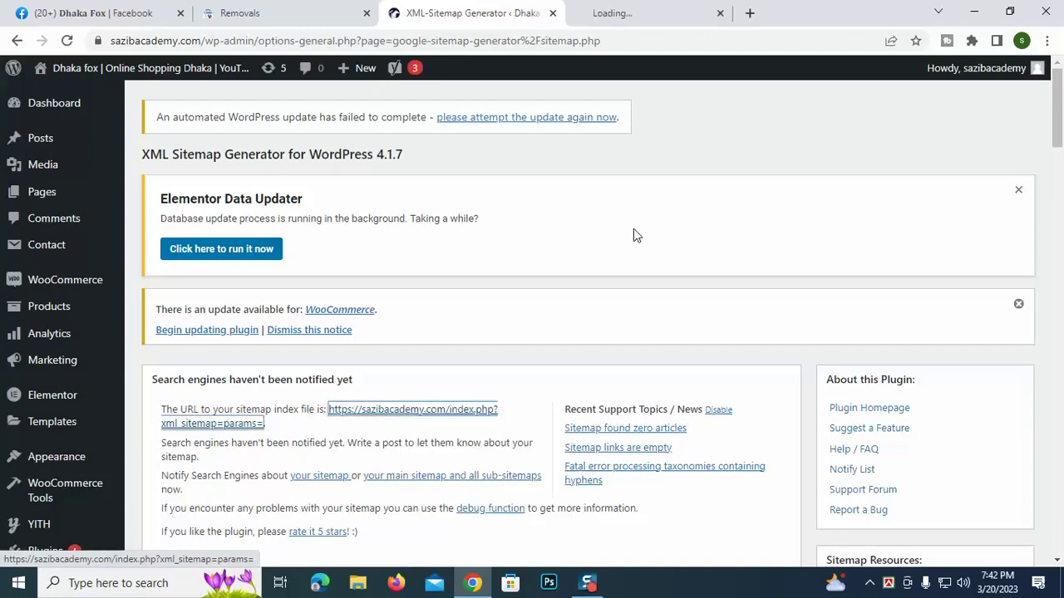
{"action": "left_click", "coordinate": [661, 13]}
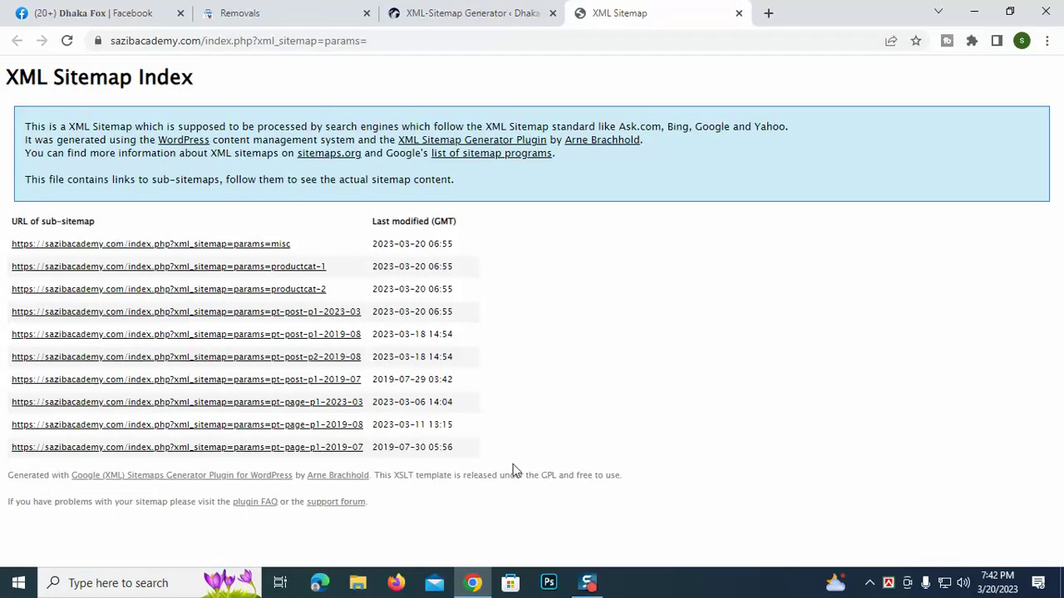
{"action": "left_click", "coordinate": [382, 41]}
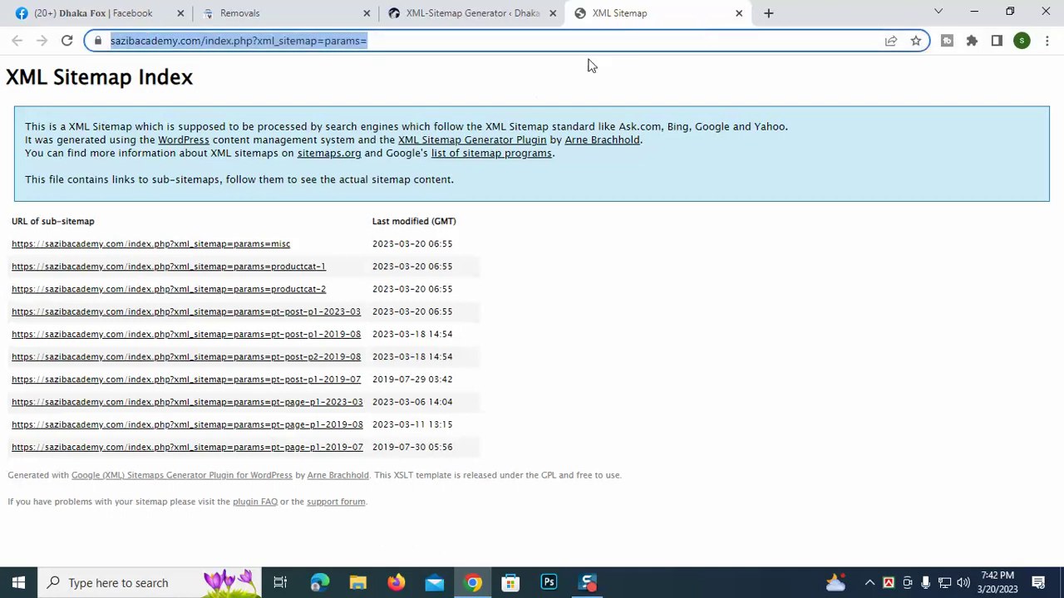
Step: Return to the plugin settings and copy the link address of the sitemap index file
{"action": "left_click", "coordinate": [456, 13]}
{"action": "right_click", "coordinate": [362, 412]}
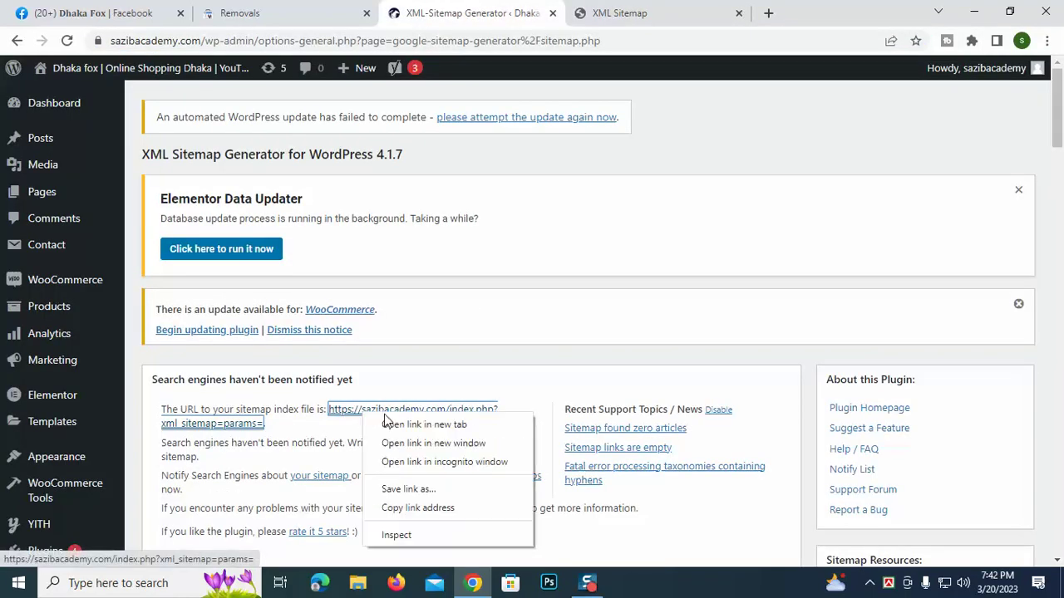
{"action": "left_click", "coordinate": [421, 506]}
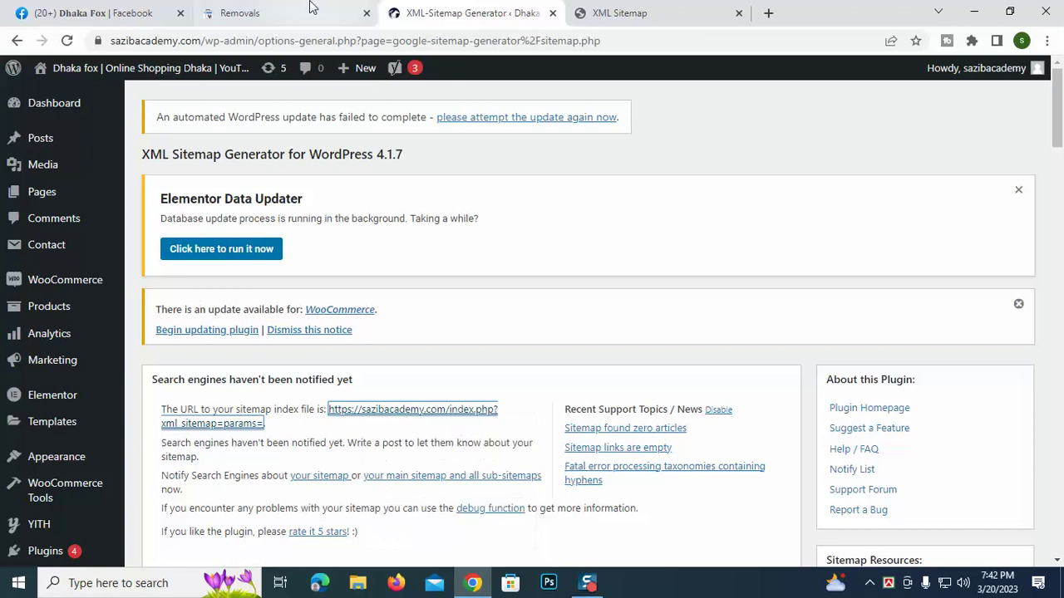
Step: In the Search Console tab, open the Sitemaps report and paste the copied address as the new sitemap URL
{"action": "left_click", "coordinate": [332, 16]}
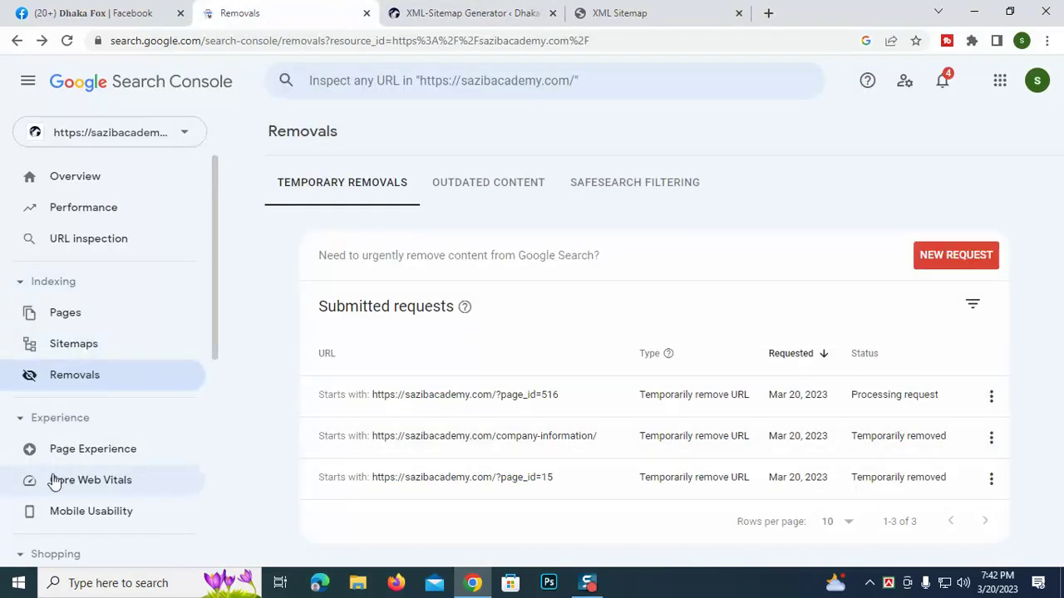
{"action": "left_click", "coordinate": [63, 344]}
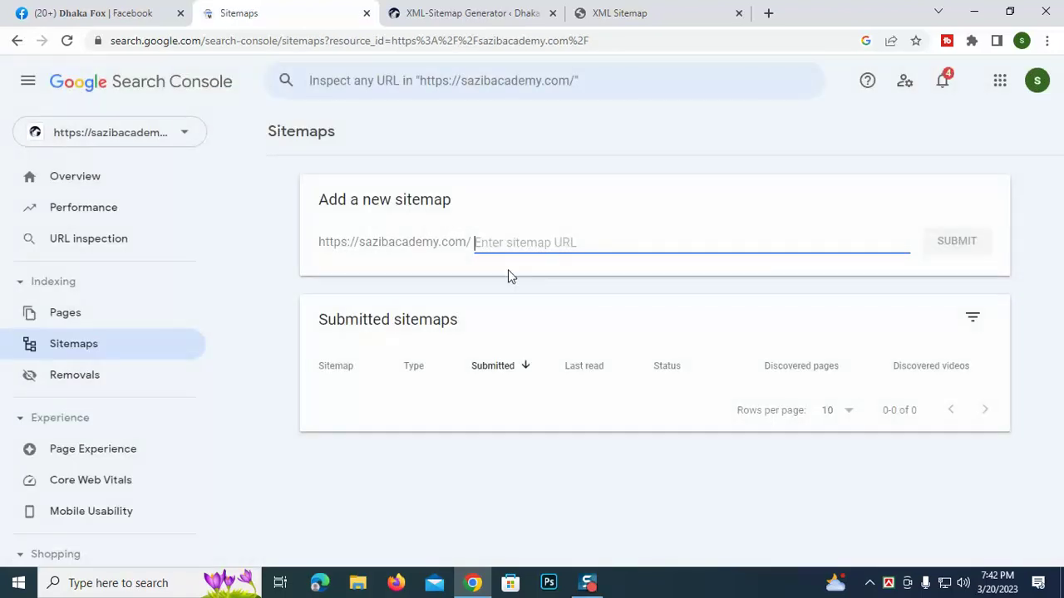
{"action": "key", "text": "ctrl+v"}
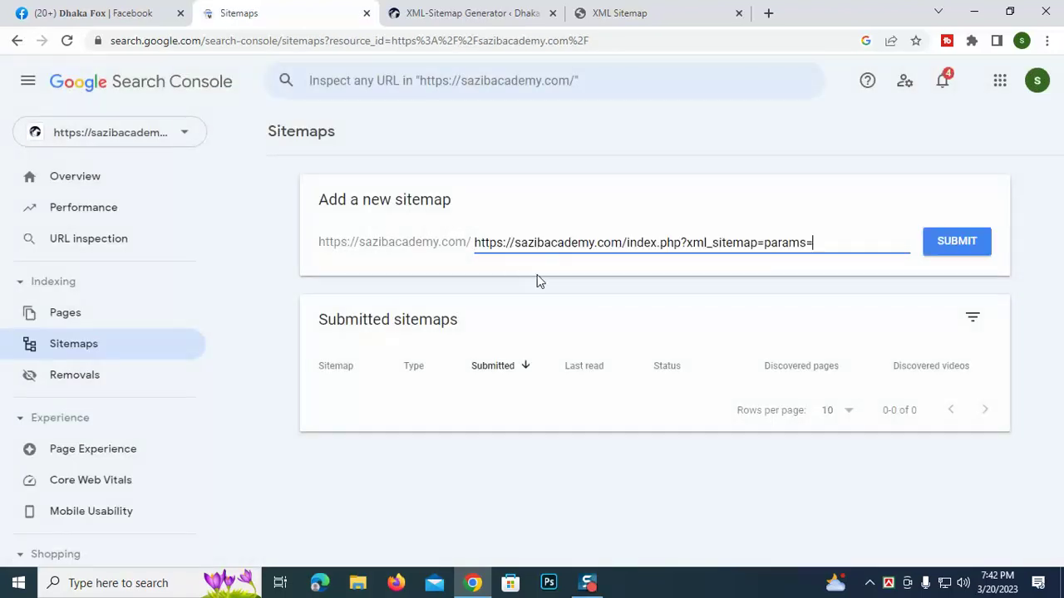
{"action": "left_click", "coordinate": [628, 242]}
{"action": "key", "text": "BackSpace"}
{"action": "key", "text": "BackSpace"}
{"action": "key", "text": "BackSpace"}
{"action": "key", "text": "BackSpace"}
{"action": "key", "text": "BackSpace"}
{"action": "key", "text": "BackSpace"}
{"action": "key", "text": "BackSpace"}
{"action": "key", "text": "BackSpace"}
{"action": "key", "text": "BackSpace"}
{"action": "key", "text": "BackSpace"}
{"action": "key", "text": "BackSpace"}
{"action": "key", "text": "BackSpace"}
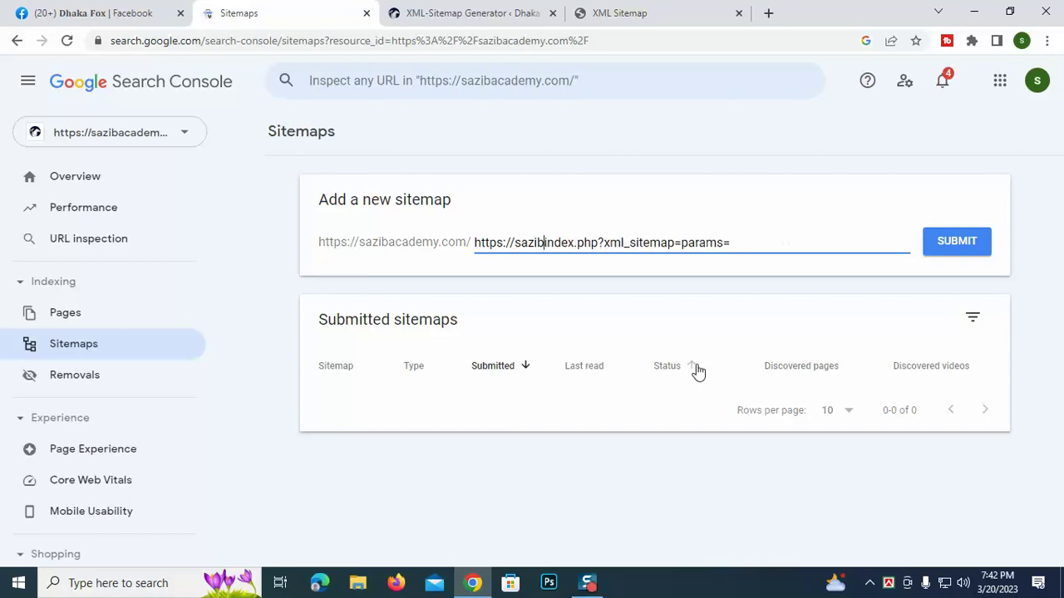
{"action": "key", "text": "BackSpace"}
{"action": "key", "text": "BackSpace"}
{"action": "key", "text": "BackSpace"}
{"action": "key", "text": "BackSpace"}
{"action": "key", "text": "BackSpace"}
{"action": "key", "text": "BackSpace"}
{"action": "key", "text": "BackSpace"}
{"action": "key", "text": "BackSpace"}
{"action": "key", "text": "BackSpace"}
{"action": "key", "text": "BackSpace"}
{"action": "key", "text": "BackSpace"}
{"action": "key", "text": "BackSpace"}
{"action": "key", "text": "BackSpace"}
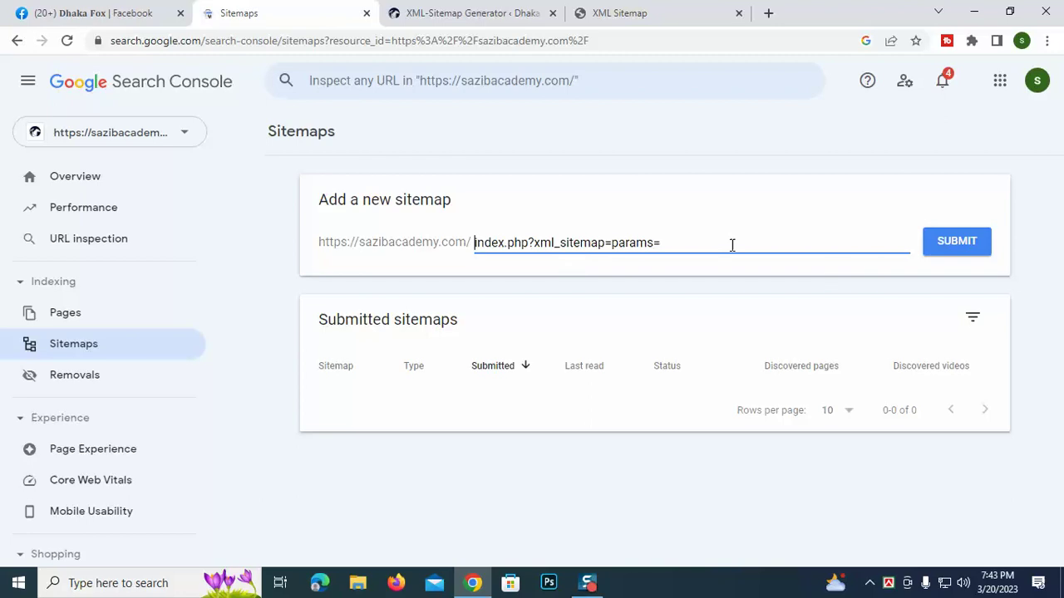
Step: Submit the new sitemap, dismiss the confirmation dialog and reload the Sitemaps report
{"action": "left_click", "coordinate": [956, 252]}
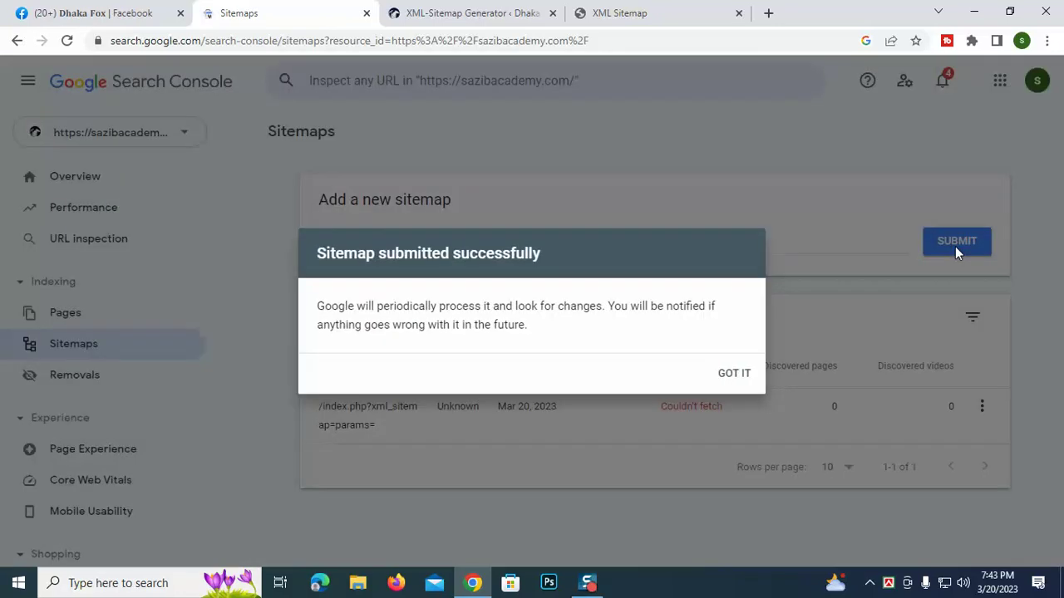
{"action": "left_click", "coordinate": [734, 385]}
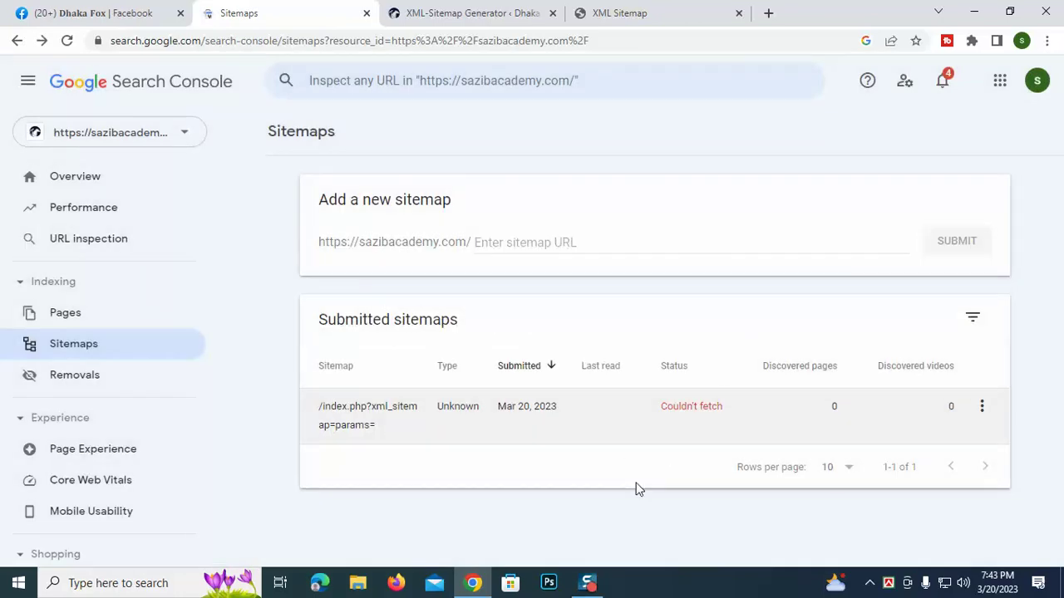
{"action": "left_click", "coordinate": [69, 46]}
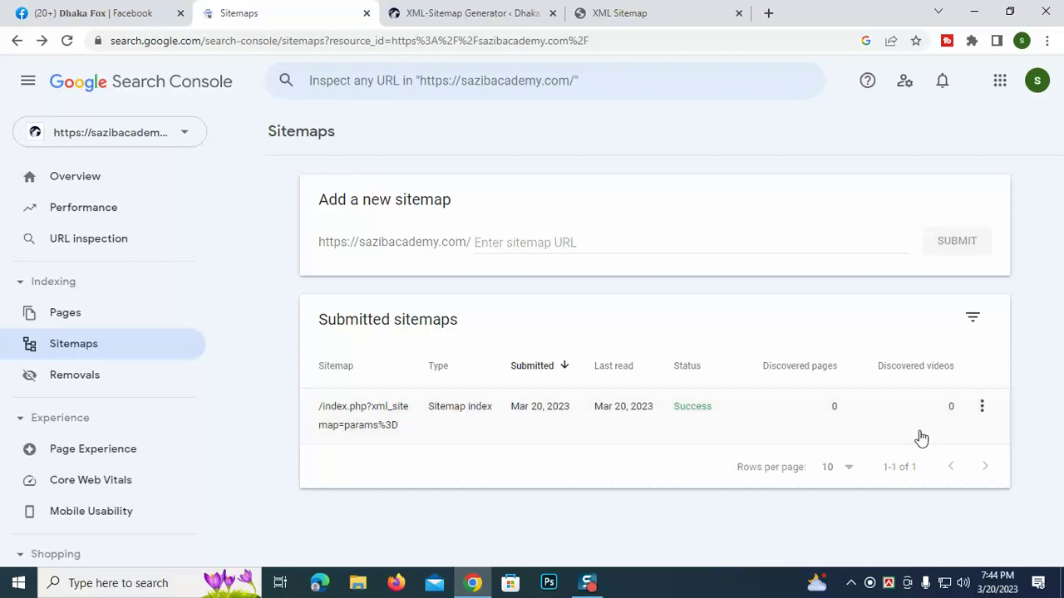
Step: Load dhakafox.com in a new browser tab and copy the site's full address
{"action": "left_click", "coordinate": [850, 583]}
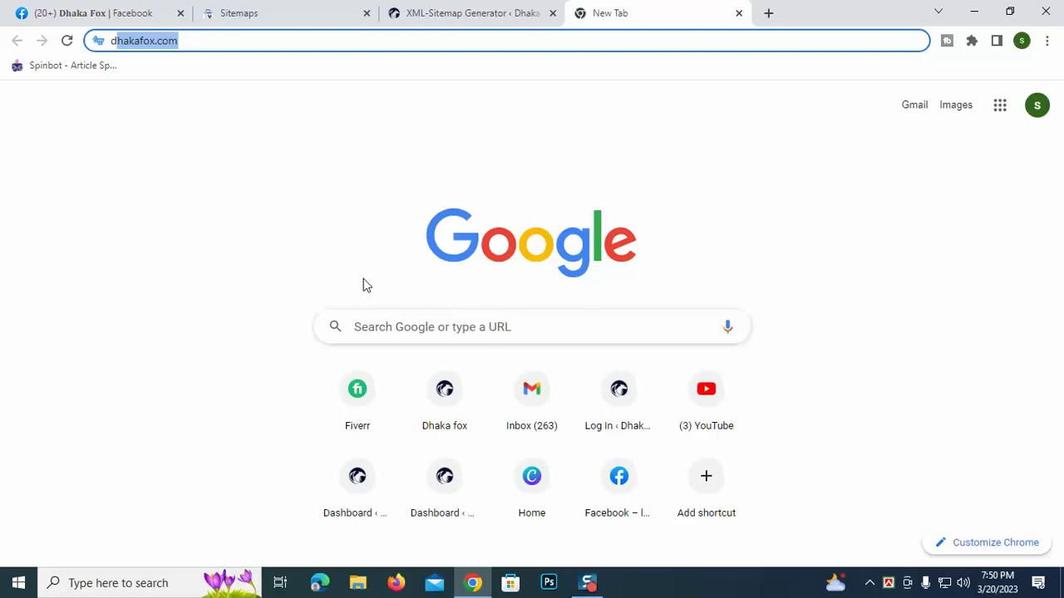
{"action": "key", "text": "Return"}
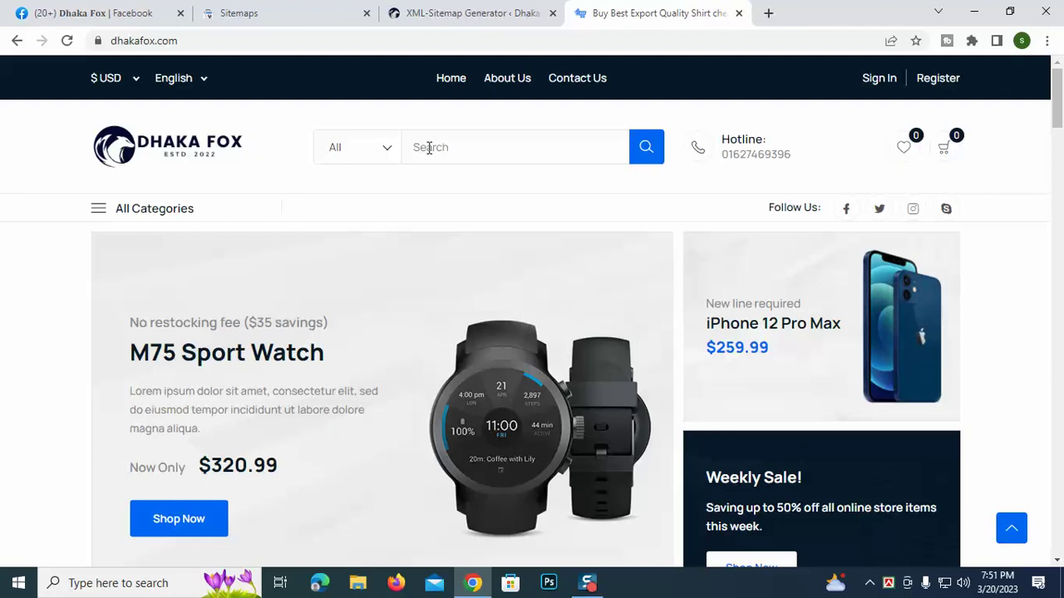
{"action": "left_click", "coordinate": [257, 51]}
{"action": "key", "text": "ctrl+c"}
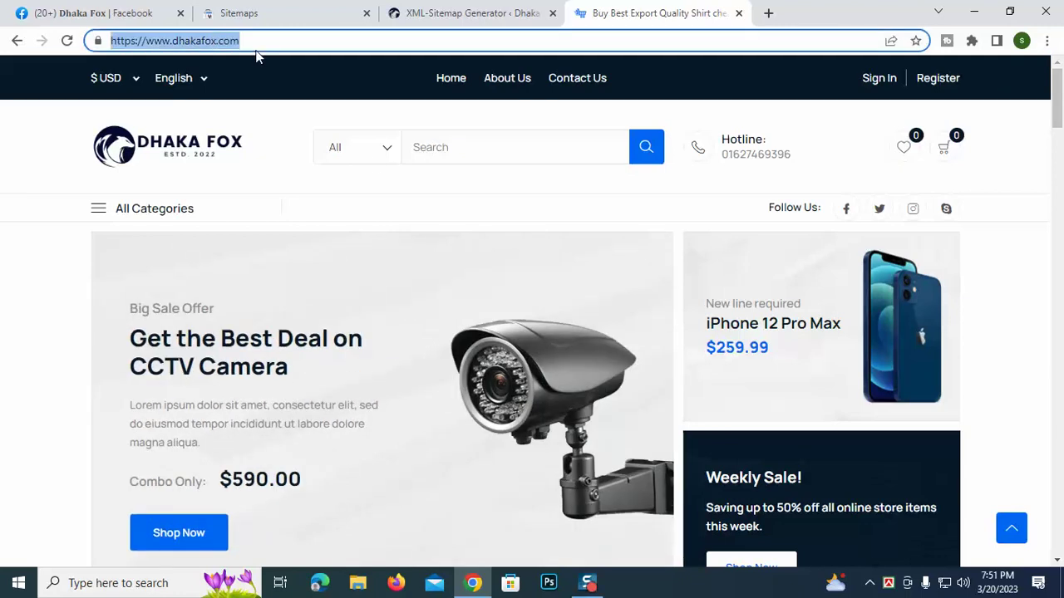
Step: Search Google for "sitemaps generator" in a new browser tab
{"action": "left_click", "coordinate": [769, 13]}
{"action": "type", "text": "t"}
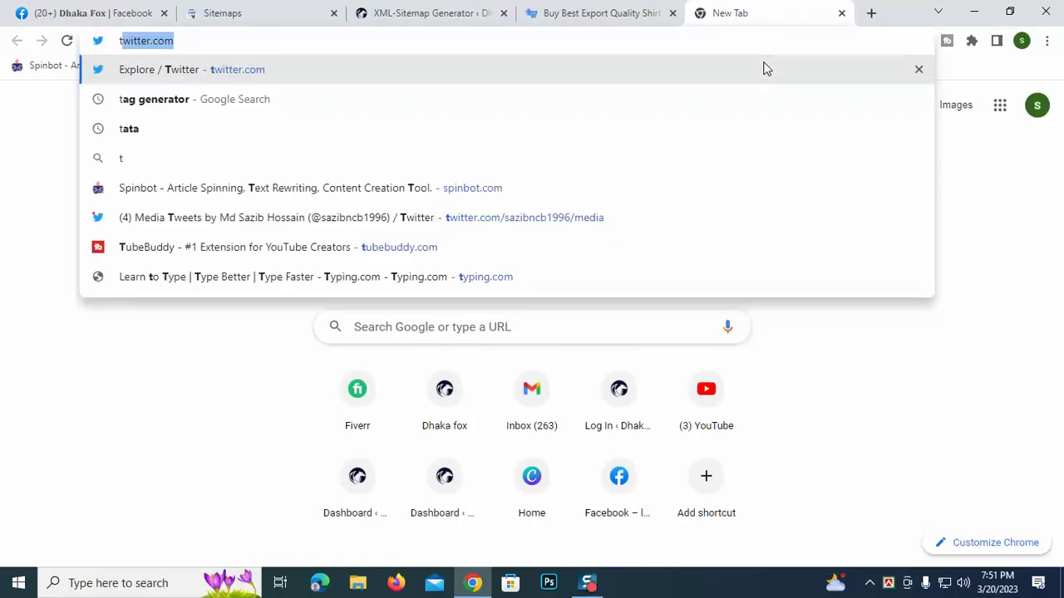
{"action": "key", "text": "BackSpace"}
{"action": "key", "text": "BackSpace"}
{"action": "type", "text": "site:"}
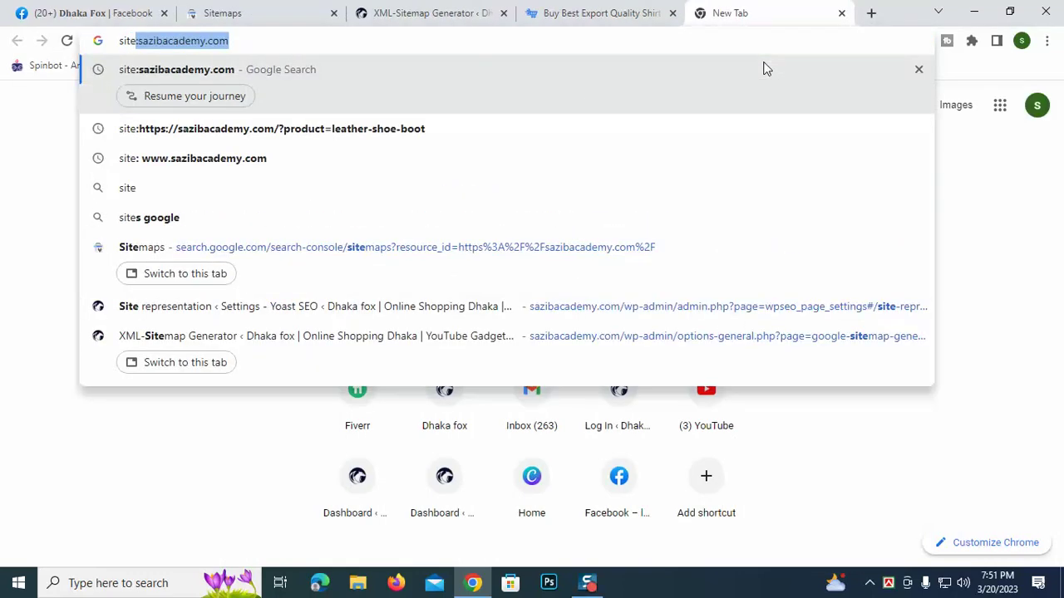
{"action": "key", "text": "BackSpace"}
{"action": "key", "text": "BackSpace"}
{"action": "type", "text": "maps"}
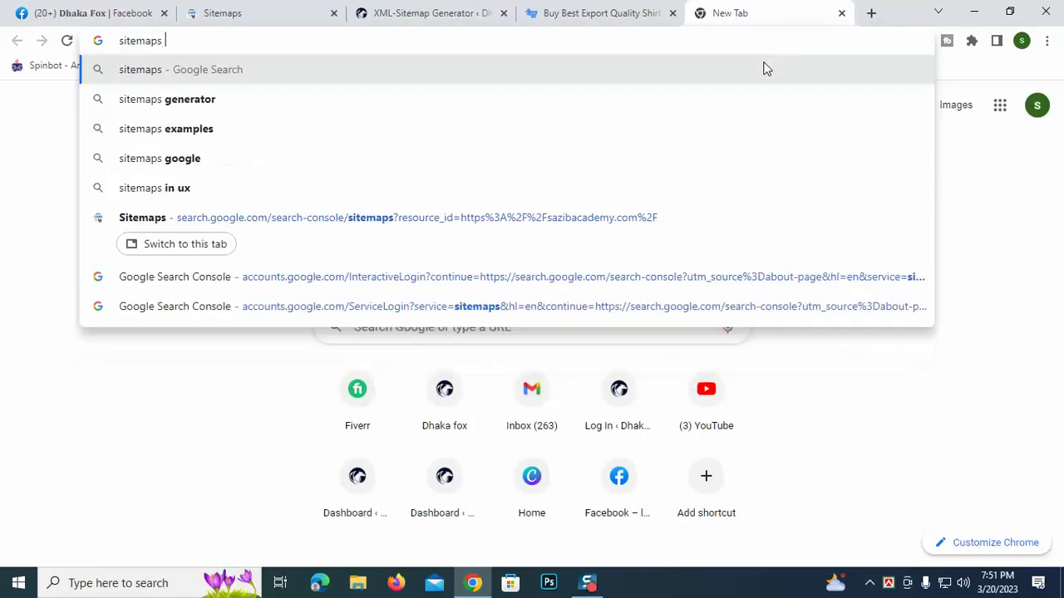
{"action": "left_click", "coordinate": [425, 100]}
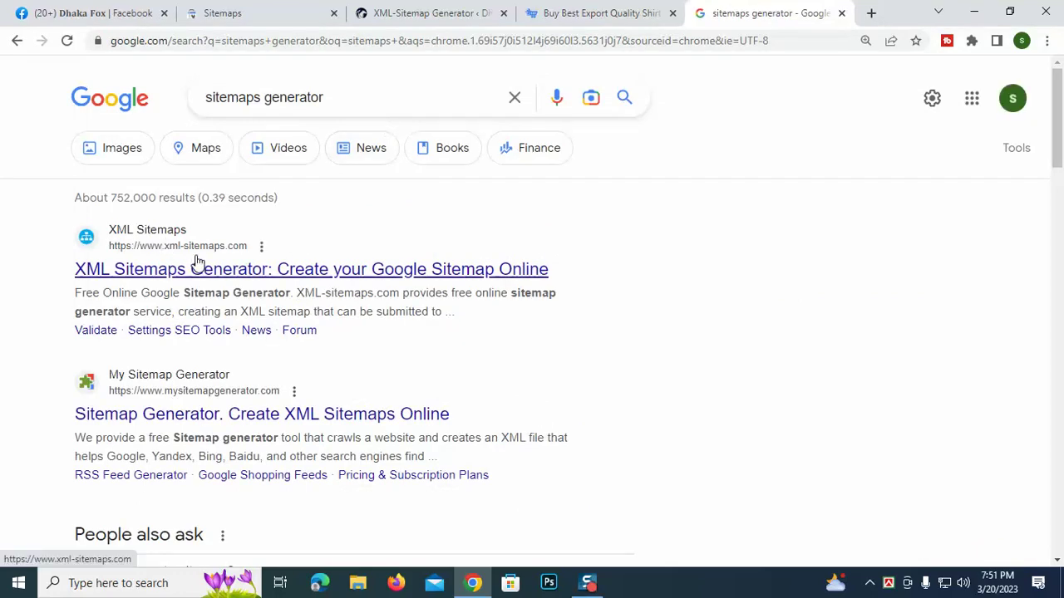
{"action": "left_click", "coordinate": [372, 275]}
{"action": "left_click", "coordinate": [183, 278]}
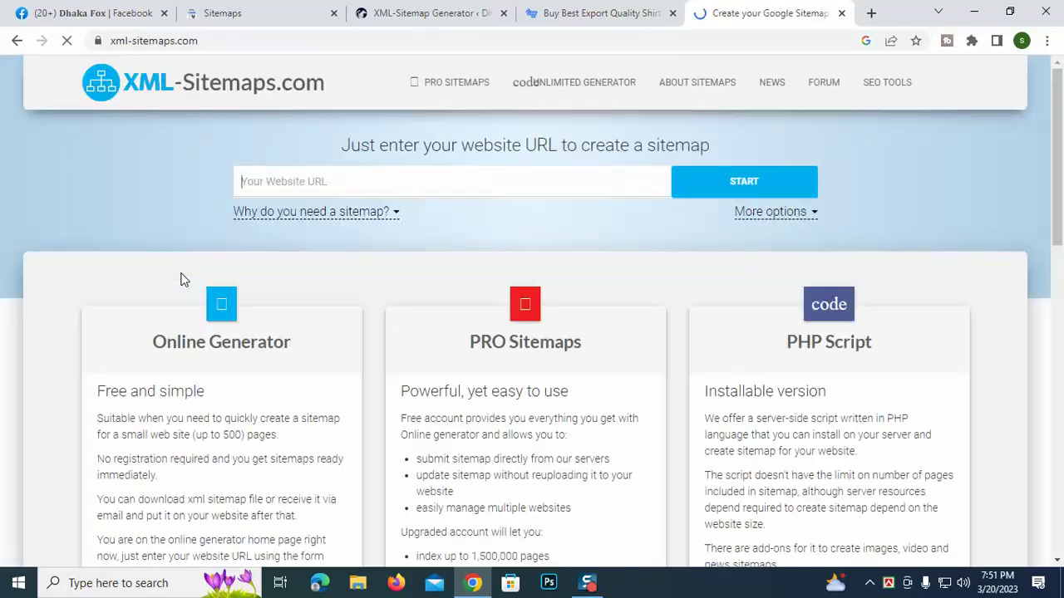
{"action": "left_click", "coordinate": [349, 188]}
{"action": "key", "text": "ctrl+v"}
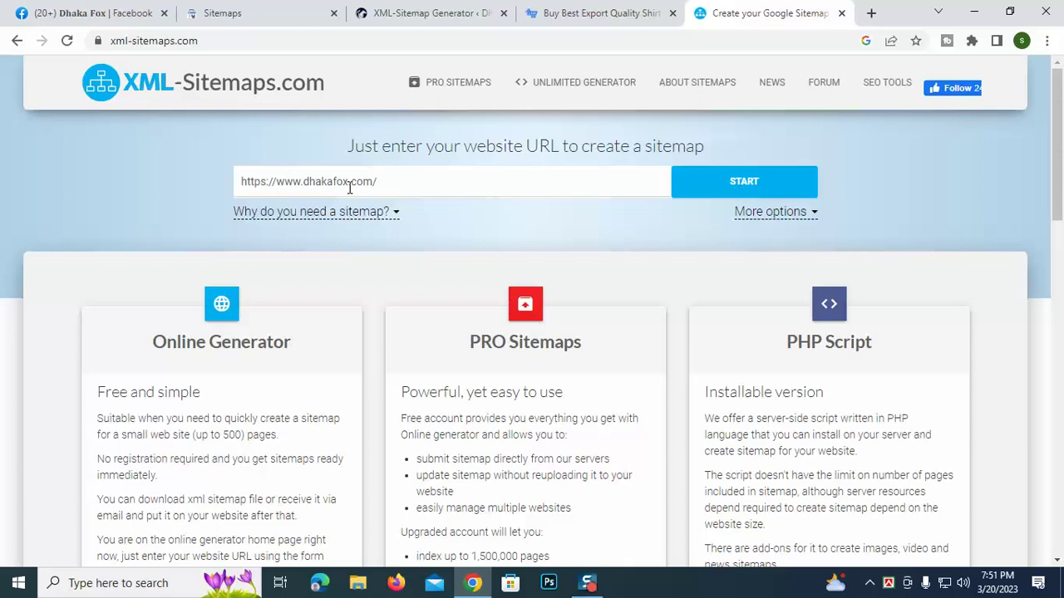
{"action": "left_click", "coordinate": [720, 185]}
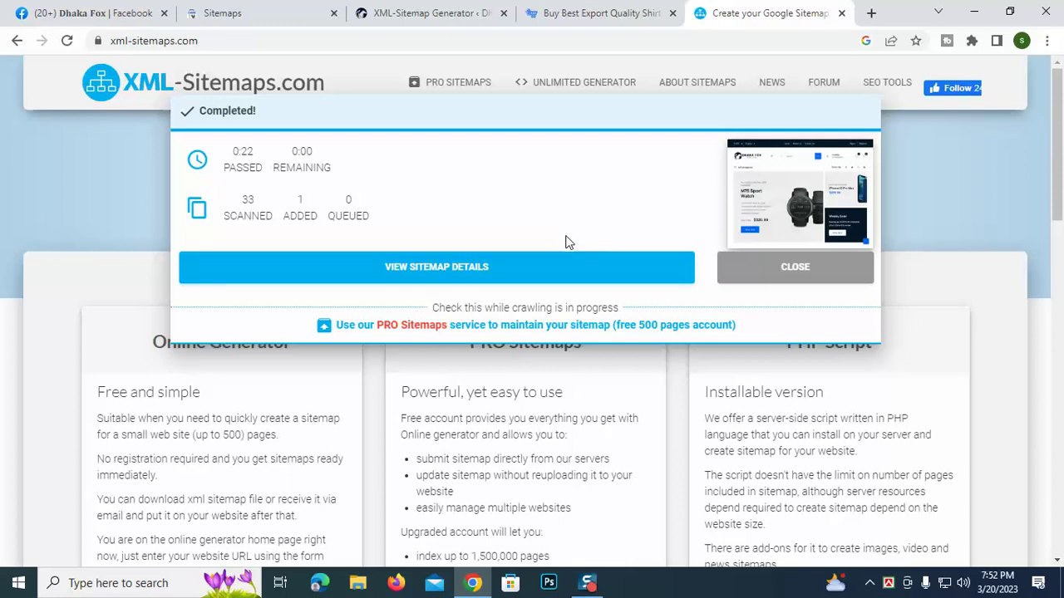
Step: View the details of the generated dhakafox.com sitemap and download its XML file
{"action": "left_click", "coordinate": [423, 283]}
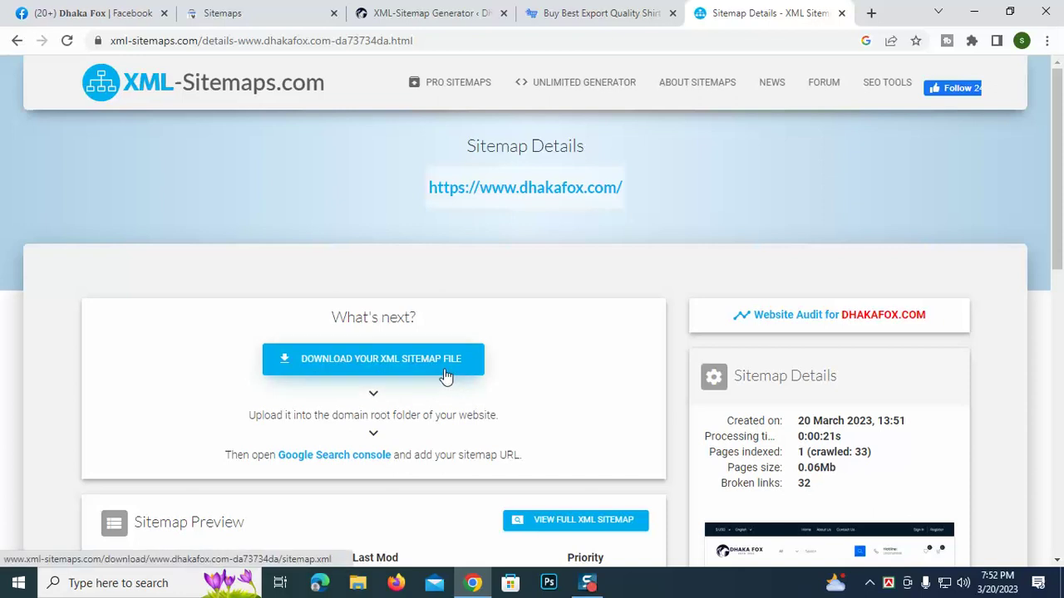
{"action": "left_click", "coordinate": [344, 362]}
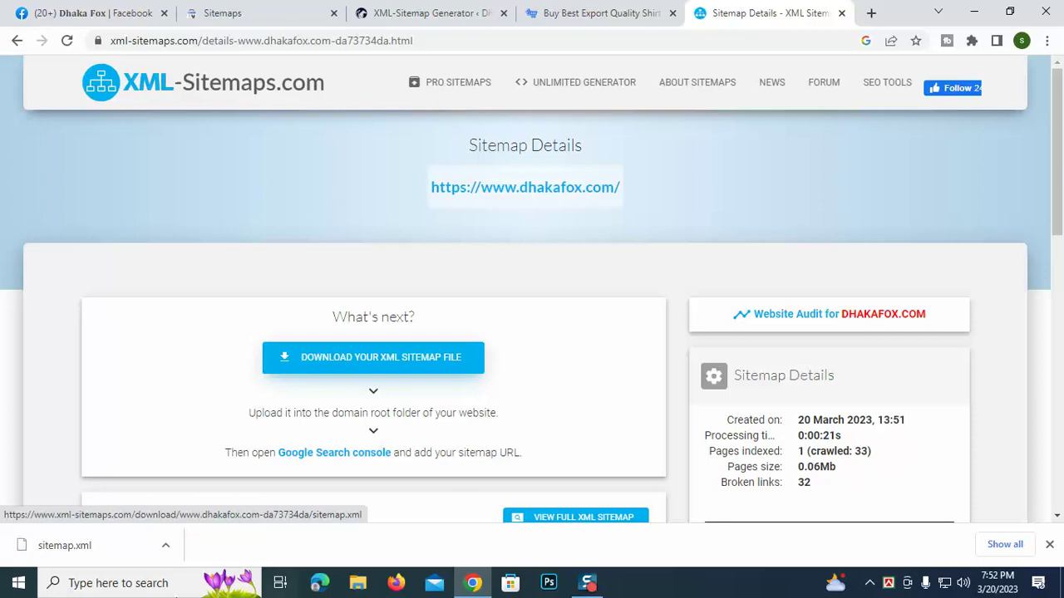
Step: Minimize the browser, locate the downloaded sitemap.xml in the Downloads folder and open it in Notepad
{"action": "left_click", "coordinate": [978, 11]}
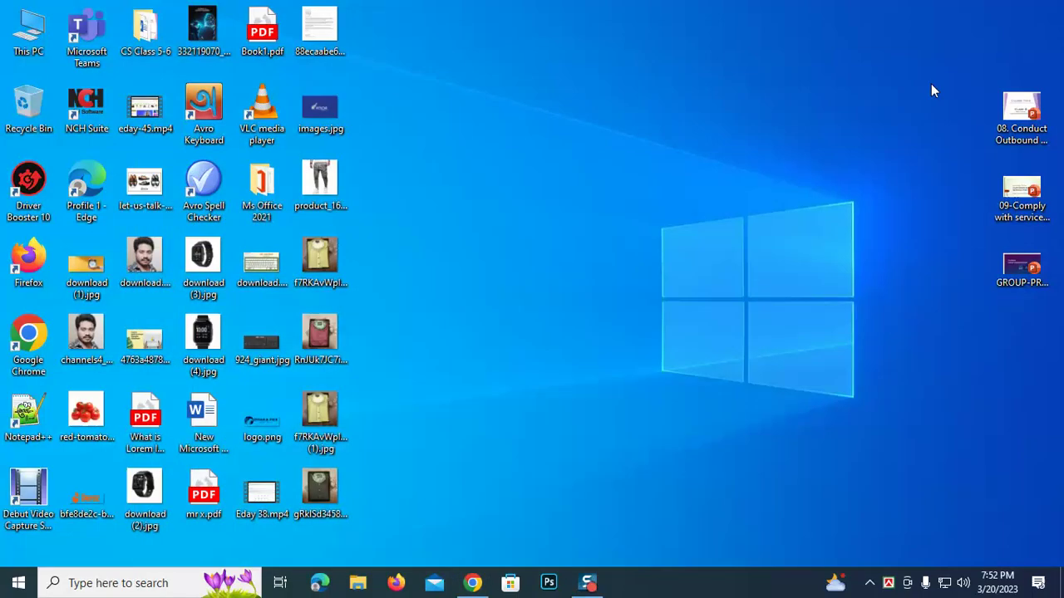
{"action": "double_click", "coordinate": [15, 39]}
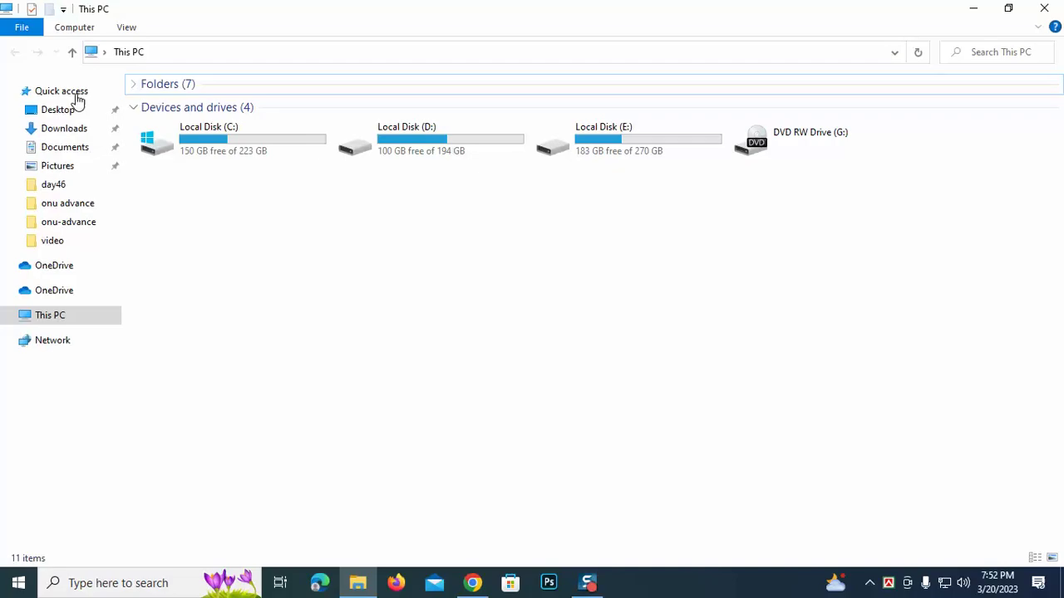
{"action": "left_click", "coordinate": [39, 133]}
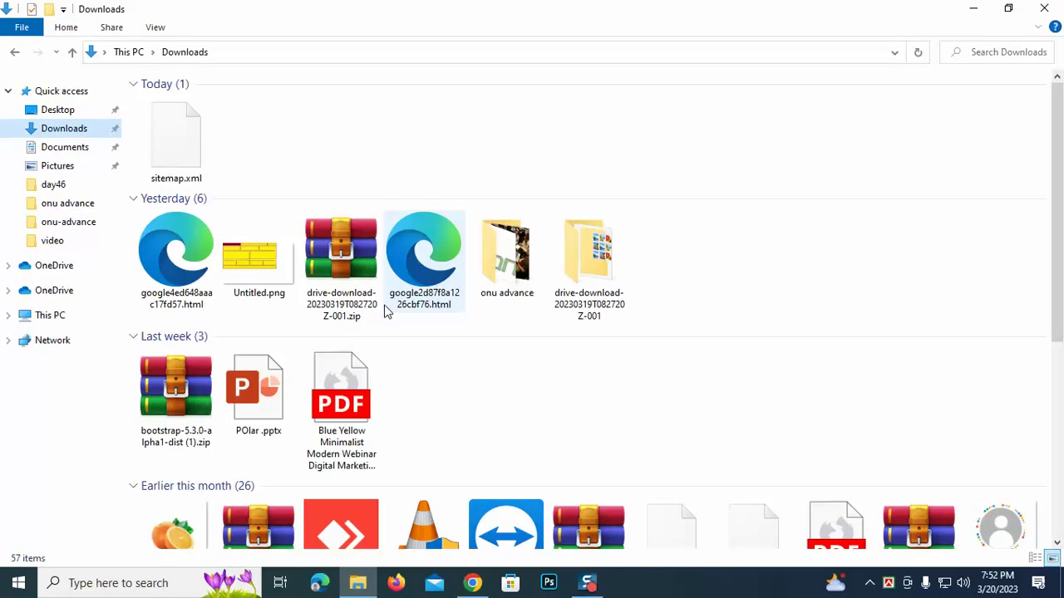
{"action": "double_click", "coordinate": [185, 139]}
{"action": "right_click", "coordinate": [179, 135]}
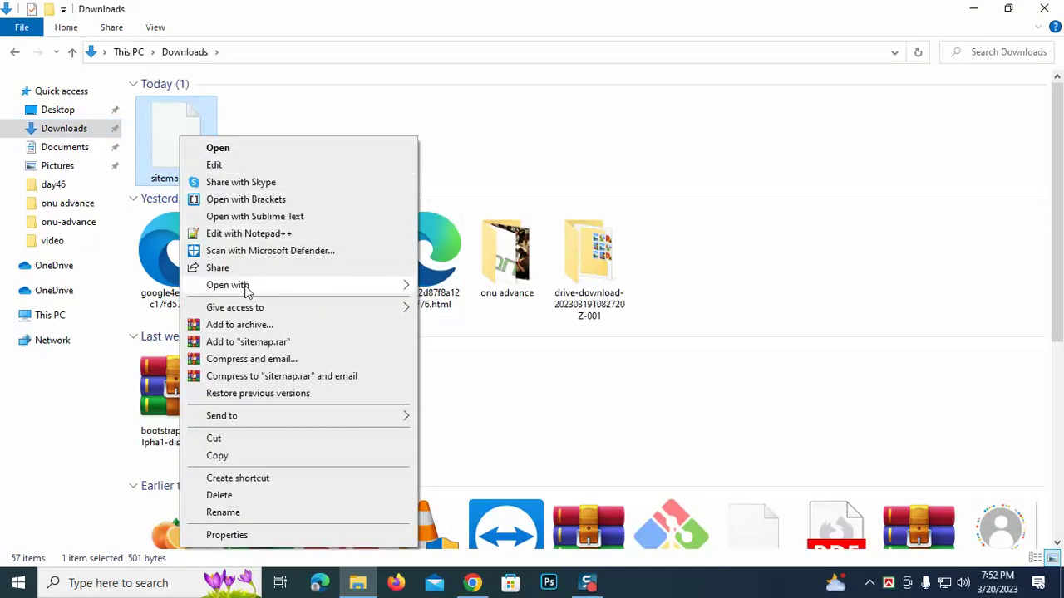
{"action": "mouse_move", "coordinate": [241, 285]}
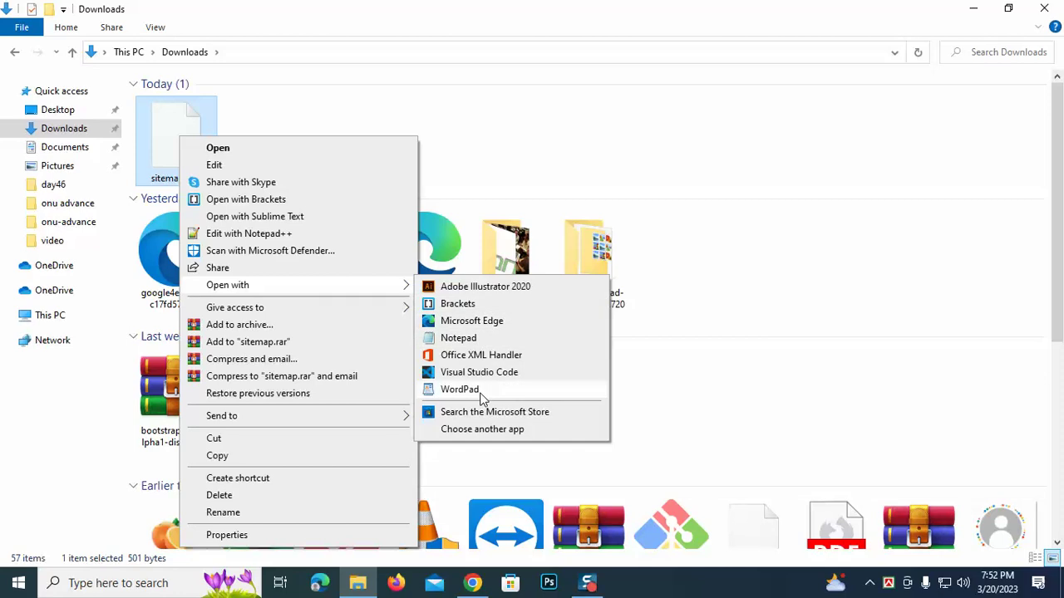
{"action": "left_click", "coordinate": [462, 340]}
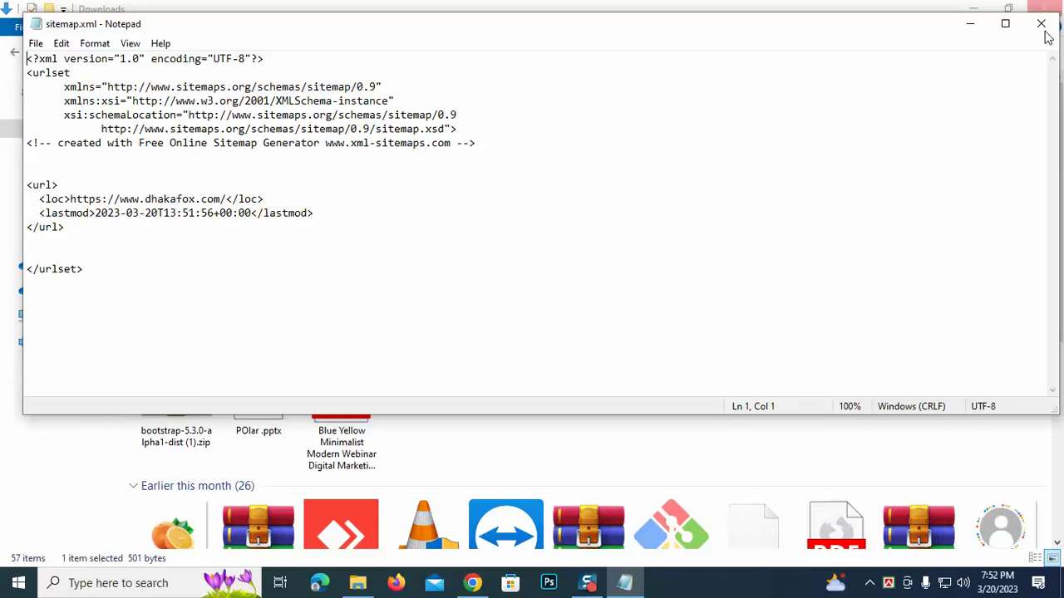
Step: Review the full XML code of the sitemap, then close Notepad and deselect the file
{"action": "left_click_drag", "start_coordinate": [75, 275], "coordinate": [24, 52]}
{"action": "left_click", "coordinate": [233, 275]}
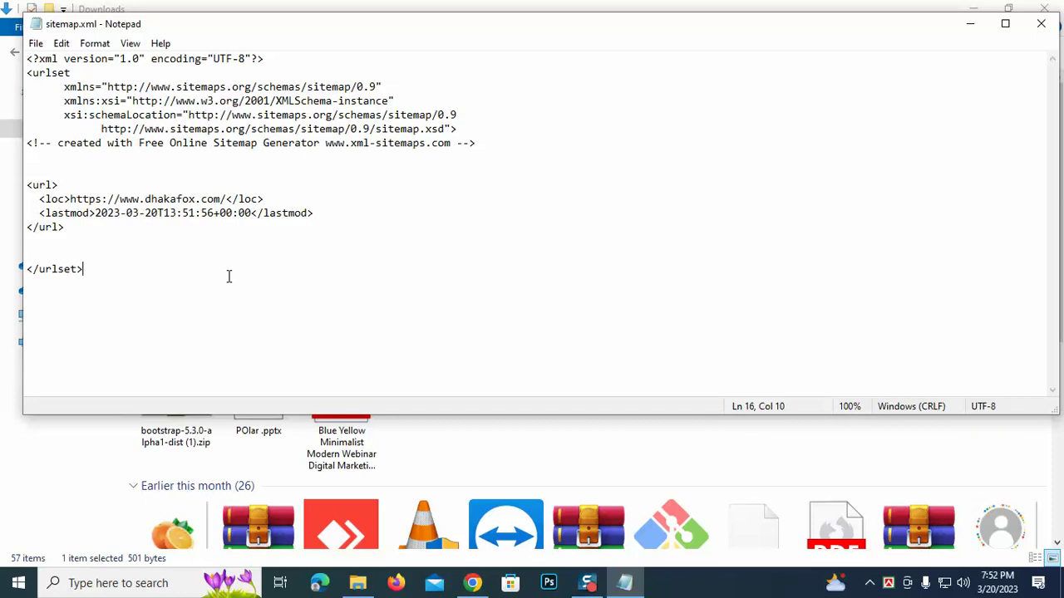
{"action": "left_click", "coordinate": [1041, 23]}
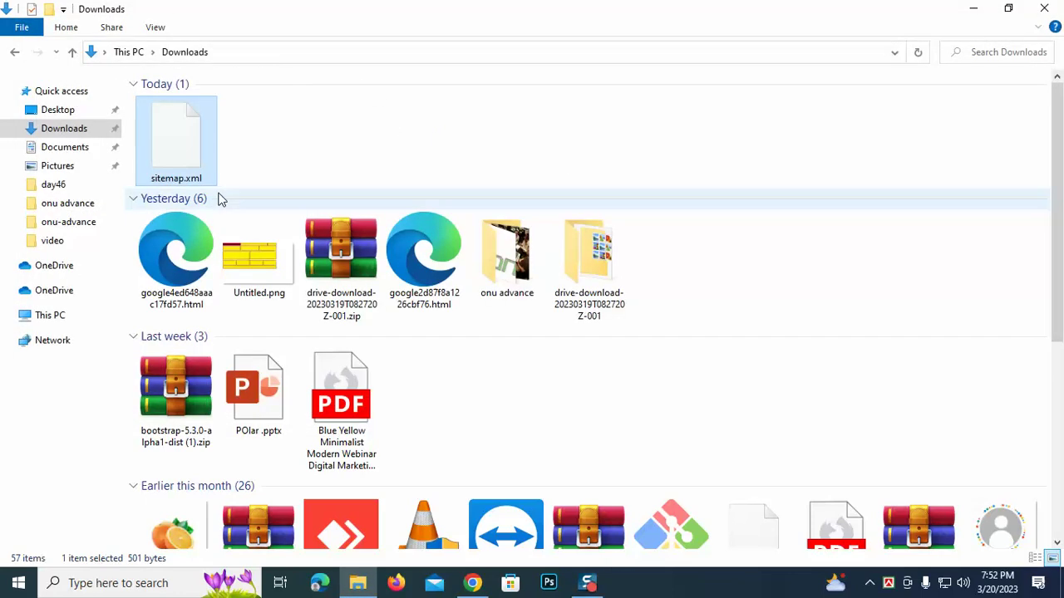
{"action": "left_click", "coordinate": [249, 146]}
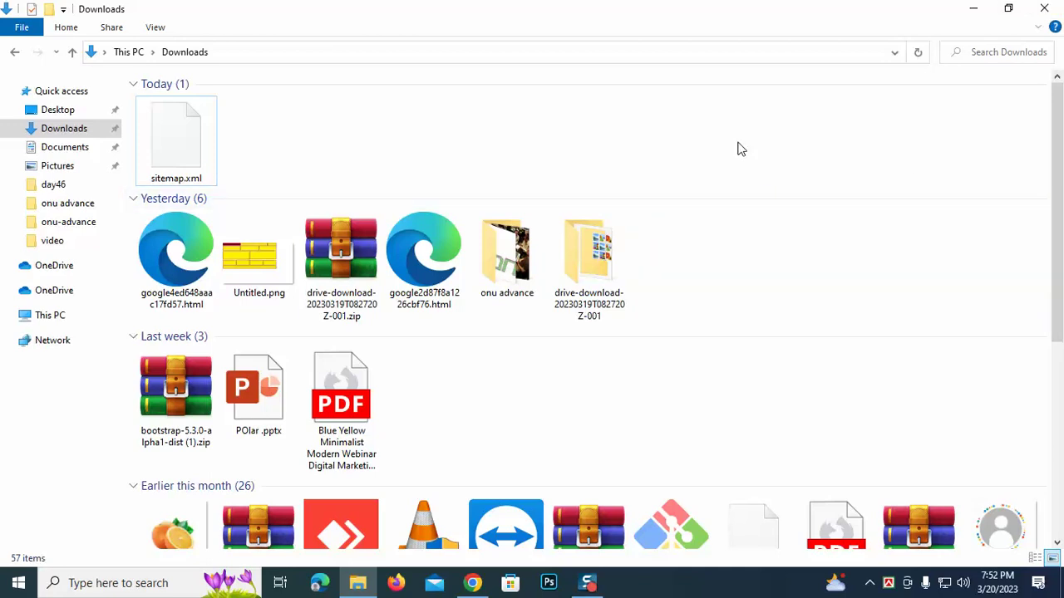
{"action": "left_click", "coordinate": [472, 583]}
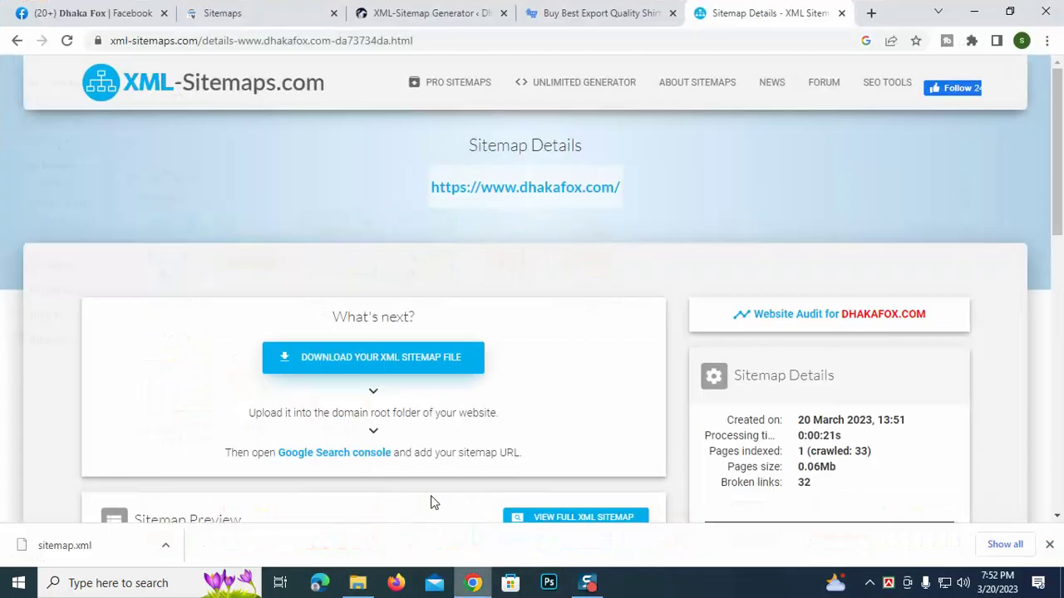
{"action": "left_click", "coordinate": [597, 12]}
{"action": "left_click", "coordinate": [273, 40]}
{"action": "type", "text": "//www.dhakafox.com/"}
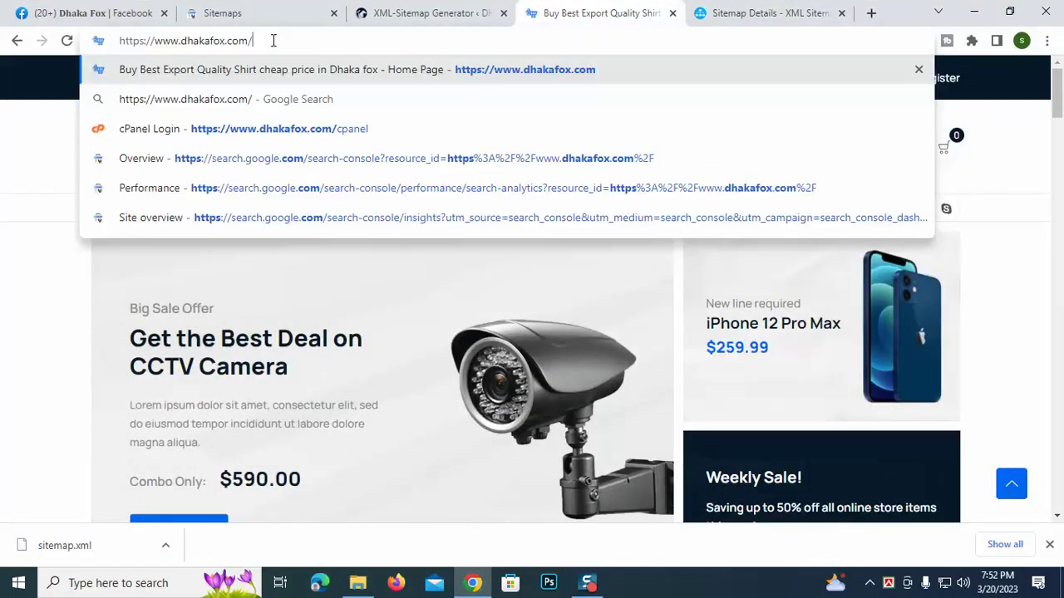
{"action": "type", "text": "cpnael"}
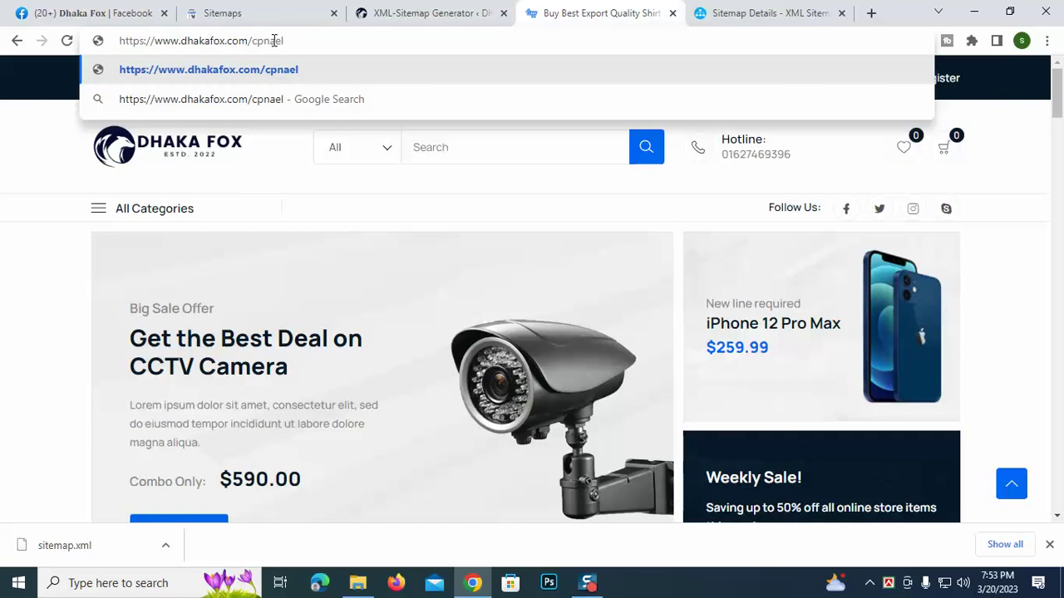
{"action": "key", "text": "BackSpace"}
{"action": "key", "text": "BackSpace"}
{"action": "key", "text": "BackSpace"}
{"action": "key", "text": "BackSpace"}
{"action": "type", "text": "a"}
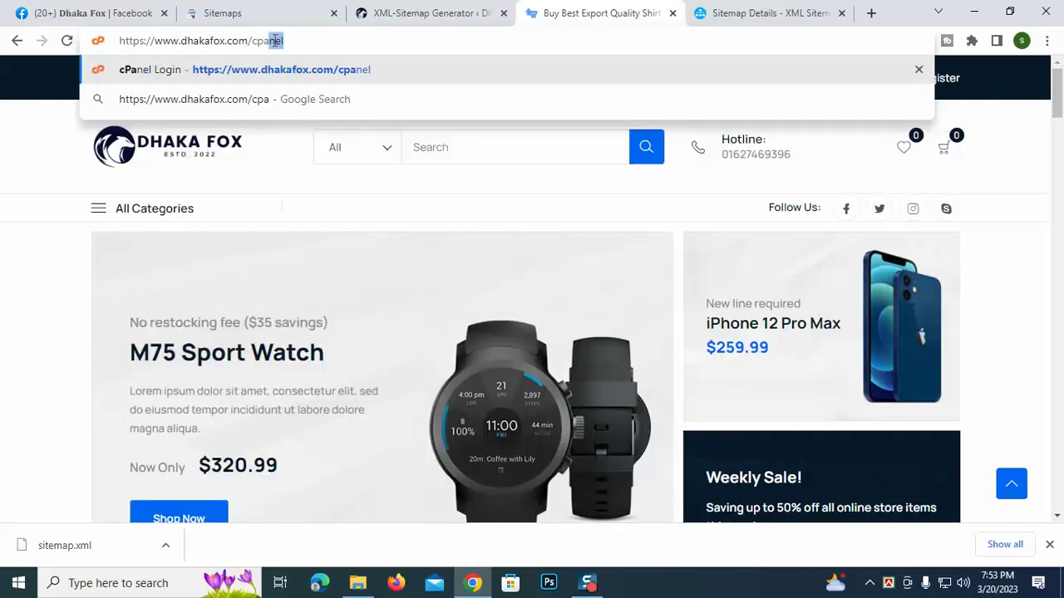
{"action": "type", "text": "nel"}
{"action": "key", "text": "Return"}
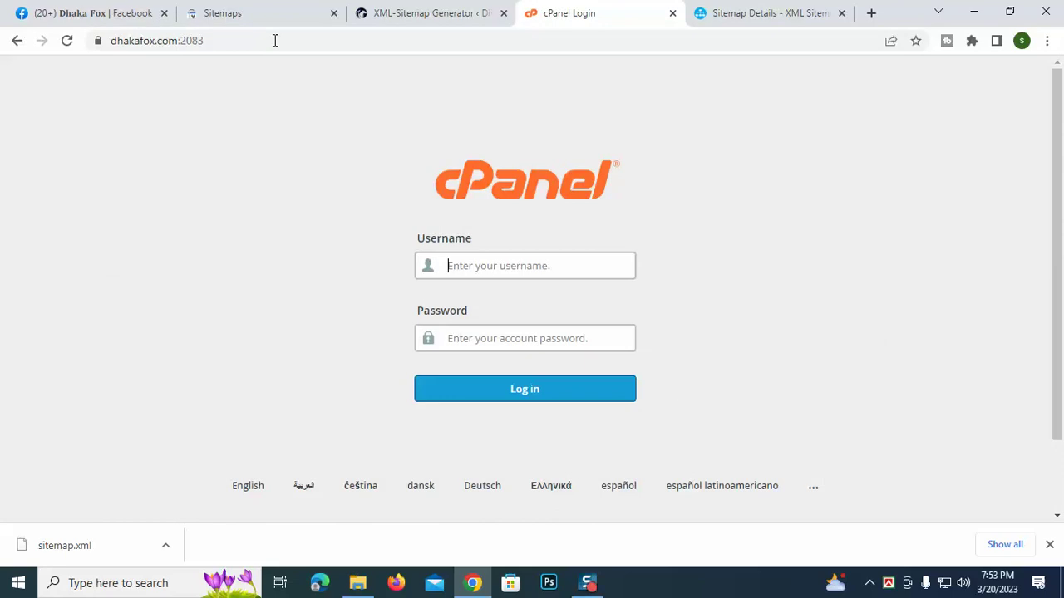
Step: Log in to the hosting cPanel with the account username and password
{"action": "left_click", "coordinate": [883, 586]}
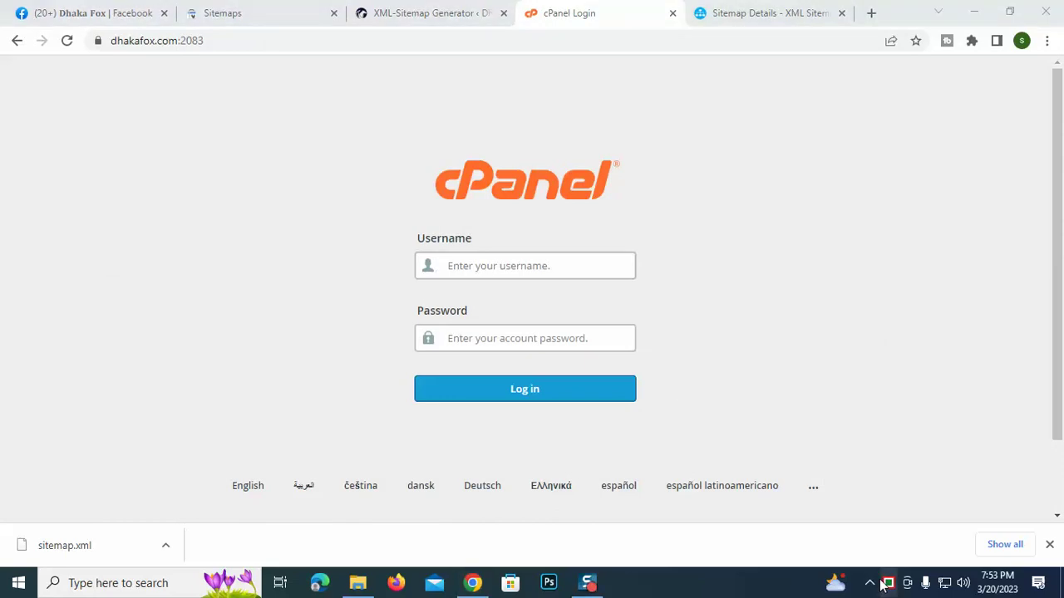
{"action": "left_click", "coordinate": [870, 583]}
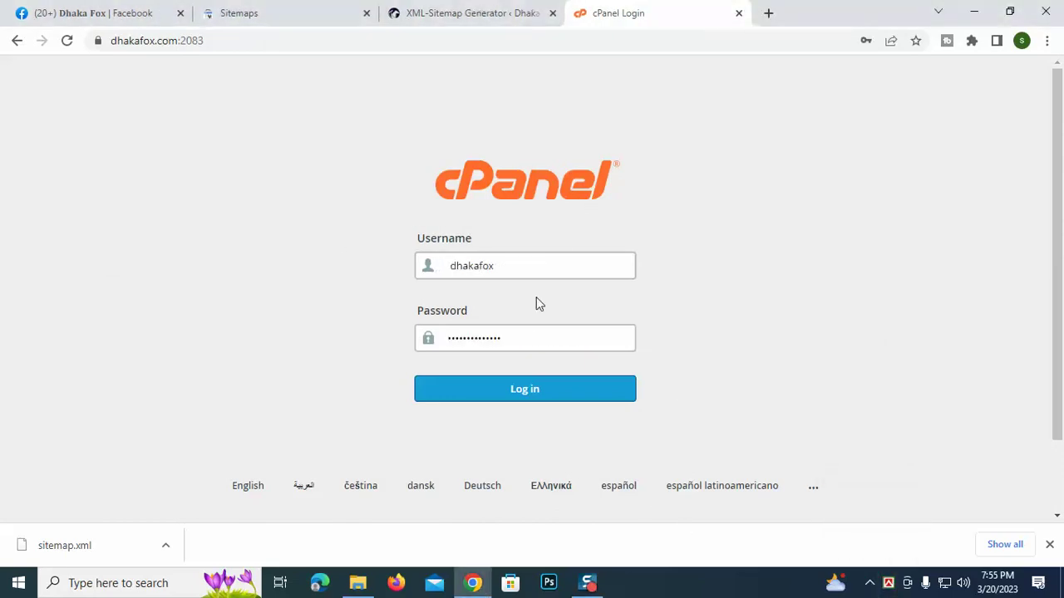
{"action": "left_click", "coordinate": [520, 396]}
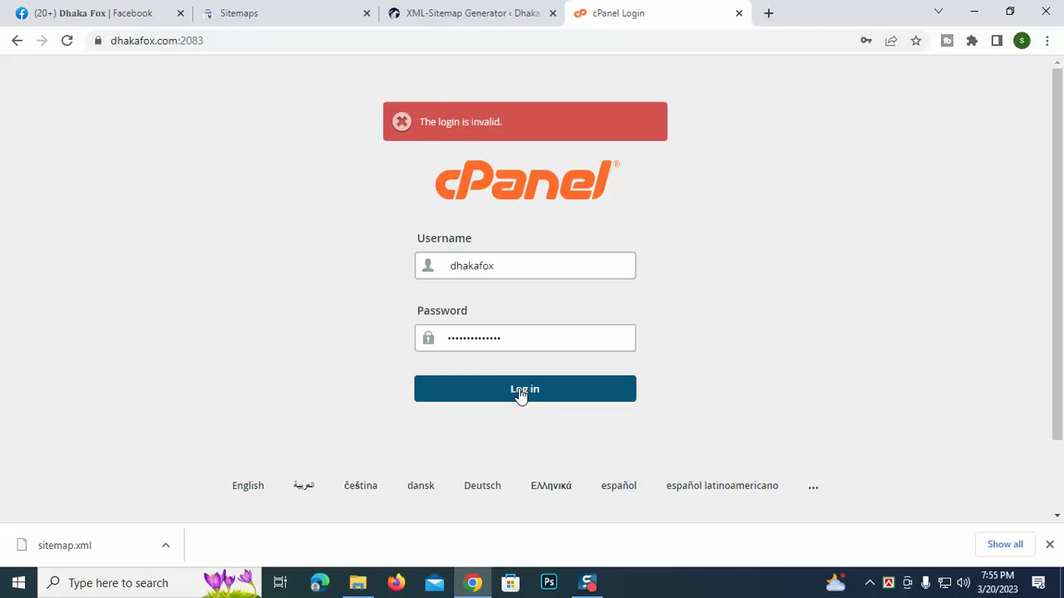
{"action": "left_click", "coordinate": [869, 583]}
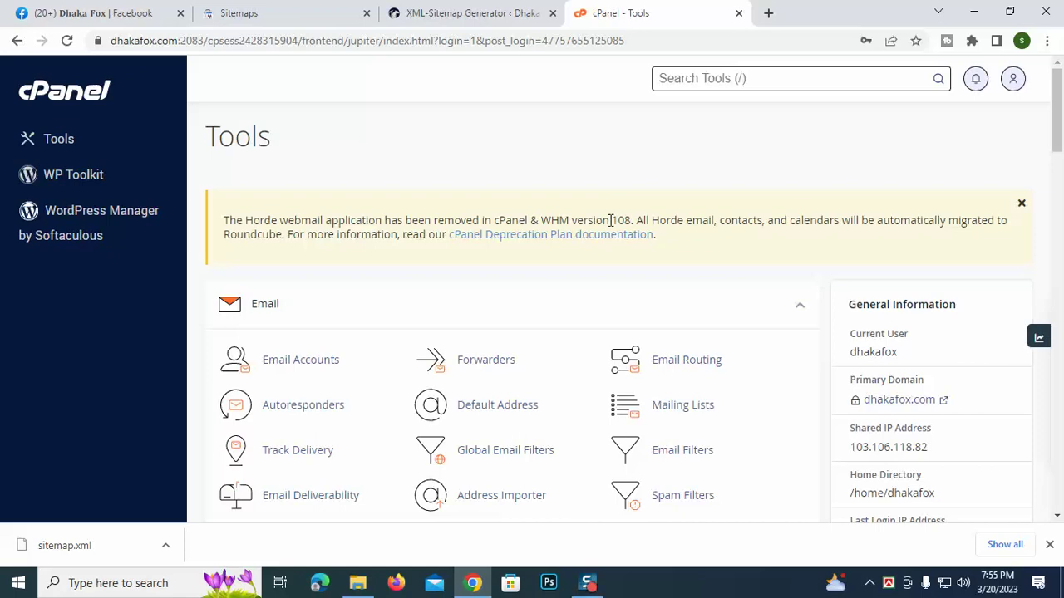
Step: Open cPanel's File Manager, go to the public_html folder and look through its files
{"action": "scroll", "coordinate": [508, 257], "scroll_direction": "down", "scroll_amount": 4}
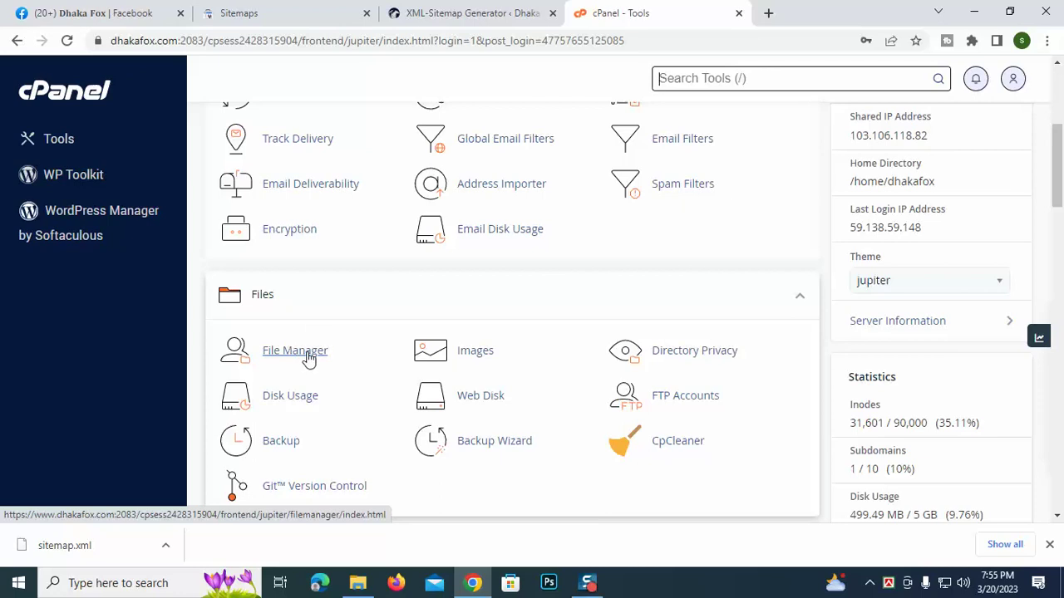
{"action": "left_click", "coordinate": [281, 357]}
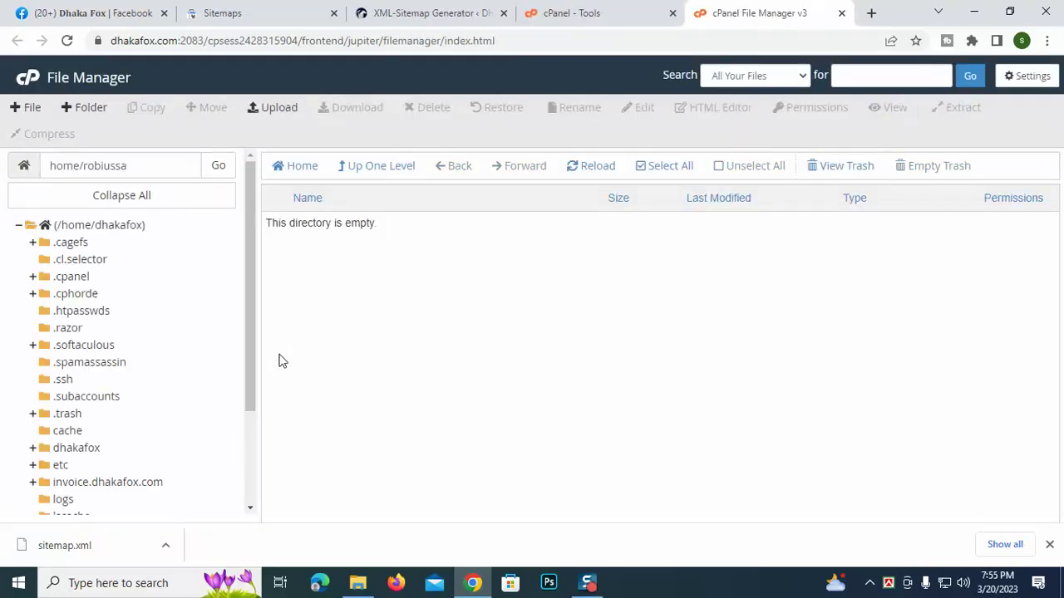
{"action": "scroll", "coordinate": [58, 376], "scroll_direction": "down", "scroll_amount": 1}
{"action": "scroll", "coordinate": [78, 424], "scroll_direction": "down", "scroll_amount": 1}
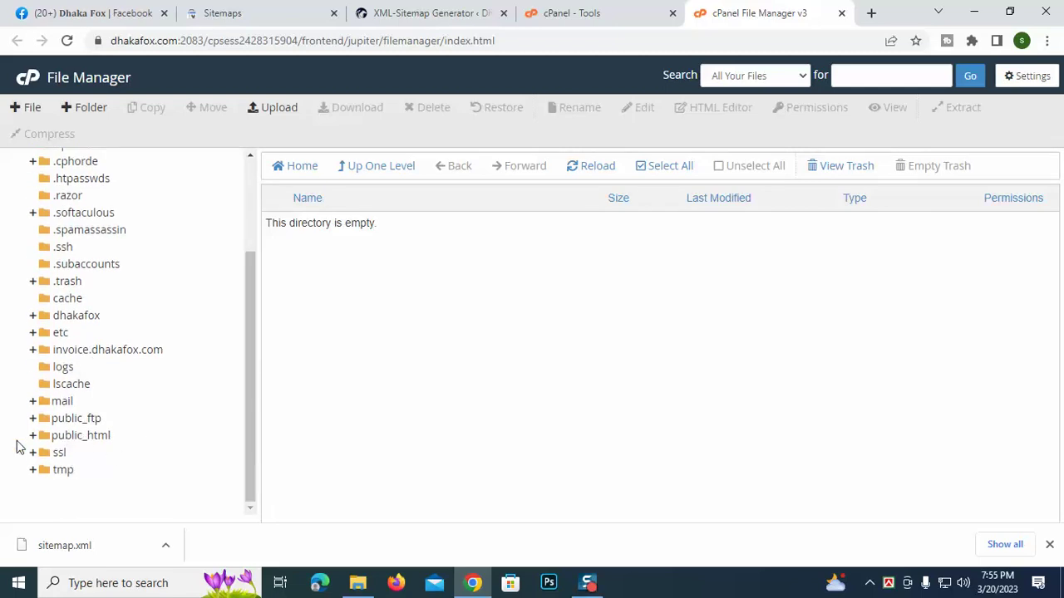
{"action": "left_click", "coordinate": [58, 436]}
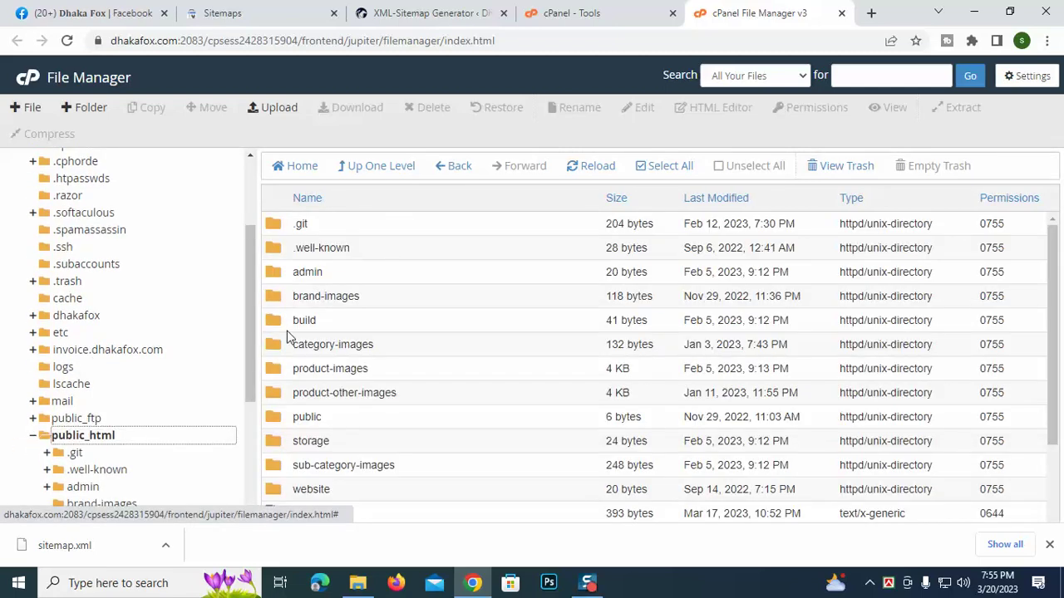
{"action": "scroll", "coordinate": [392, 247], "scroll_direction": "down", "scroll_amount": 2}
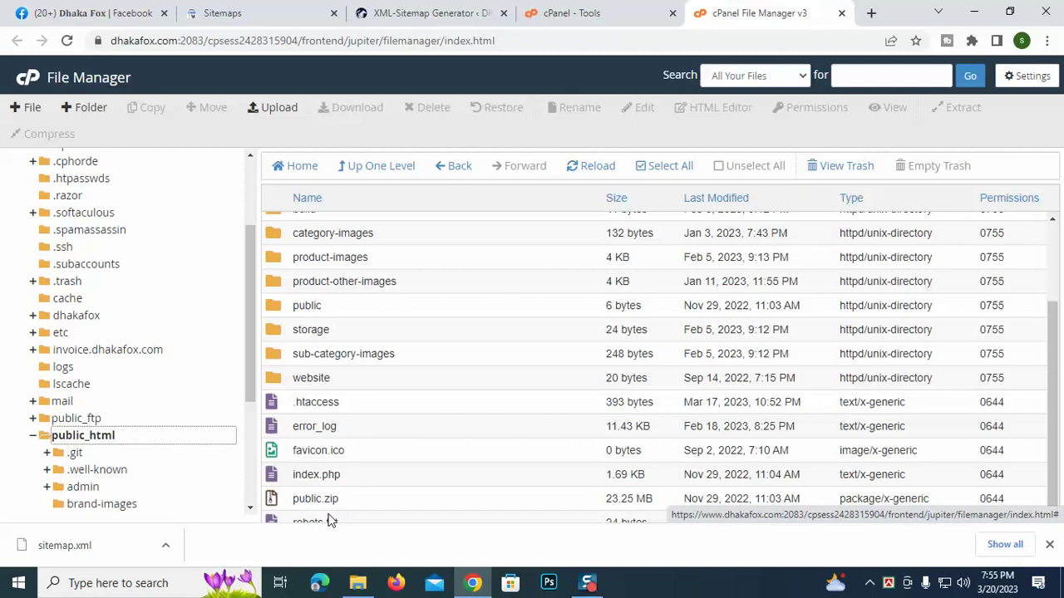
{"action": "scroll", "coordinate": [344, 440], "scroll_direction": "up", "scroll_amount": 2}
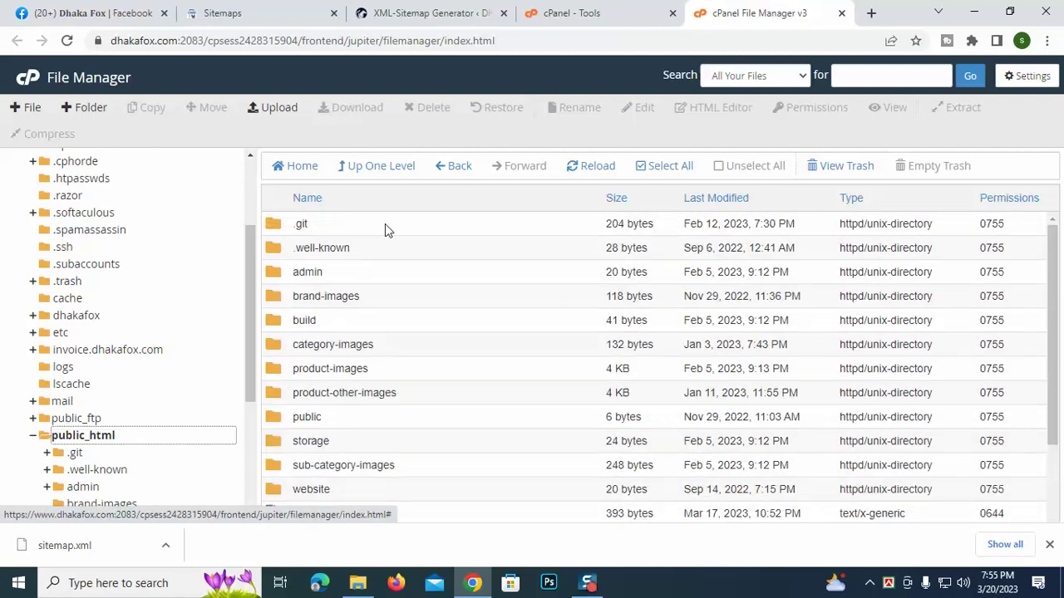
{"action": "scroll", "coordinate": [385, 224], "scroll_direction": "down", "scroll_amount": 2}
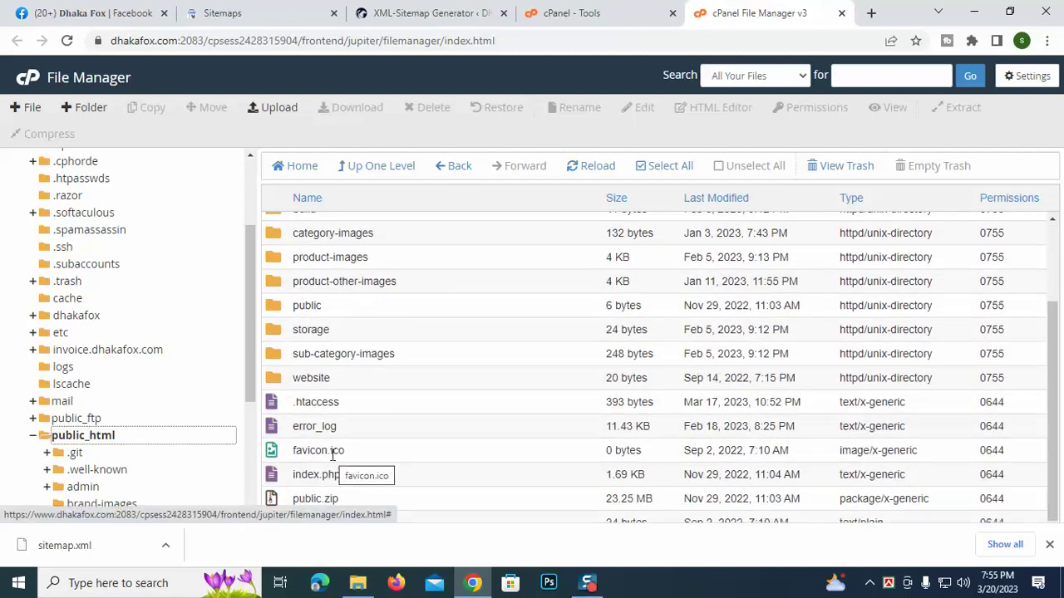
{"action": "scroll", "coordinate": [332, 455], "scroll_direction": "up", "scroll_amount": 2}
Step: Upload sitemap.xml from the Downloads folder to /home/dhakafox/public_html
{"action": "left_click", "coordinate": [274, 108]}
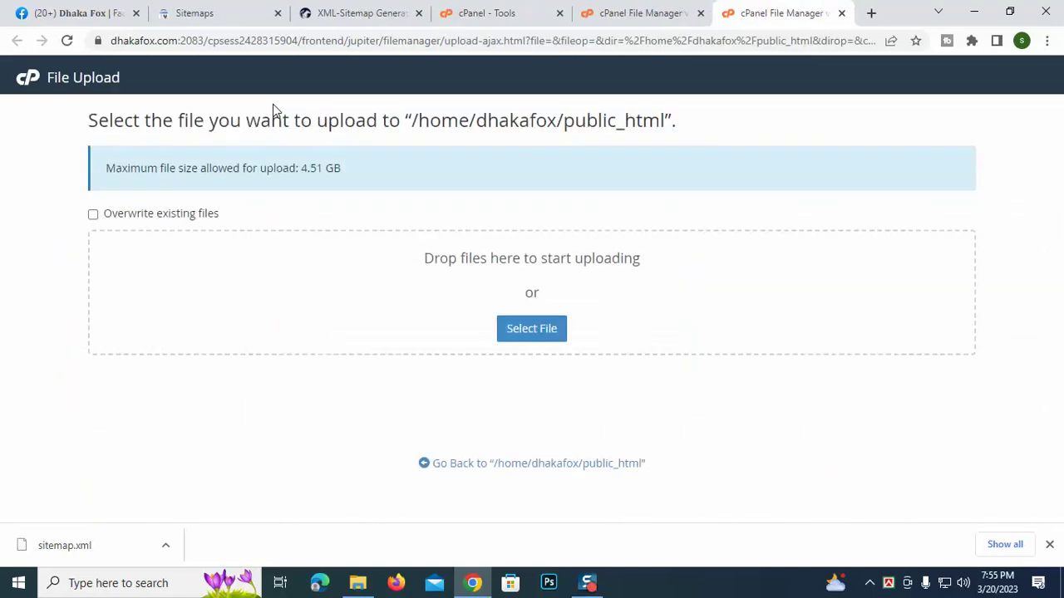
{"action": "left_click", "coordinate": [540, 336]}
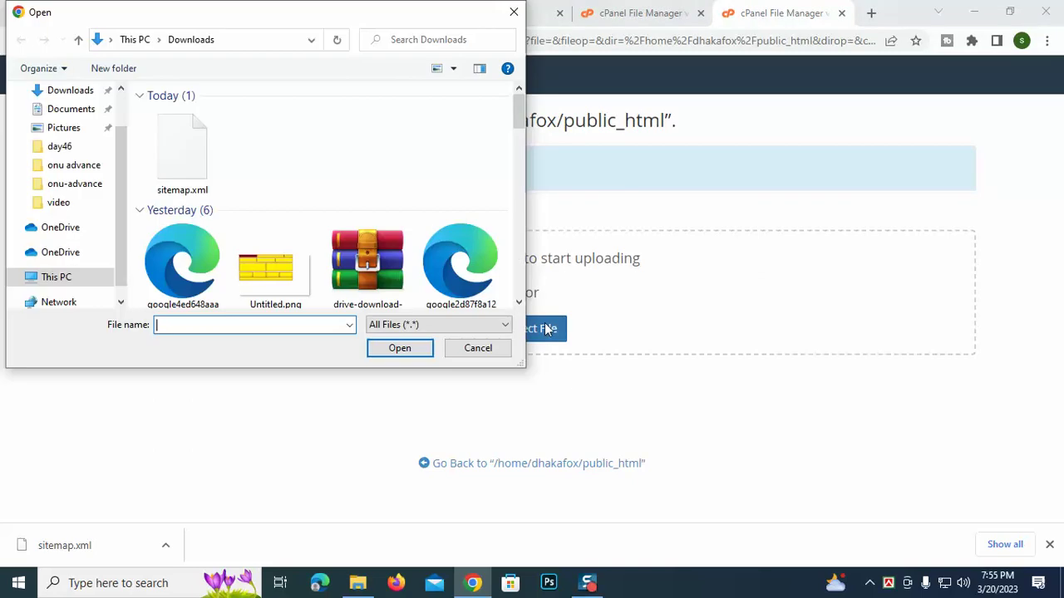
{"action": "left_click", "coordinate": [187, 162]}
{"action": "left_click", "coordinate": [395, 355]}
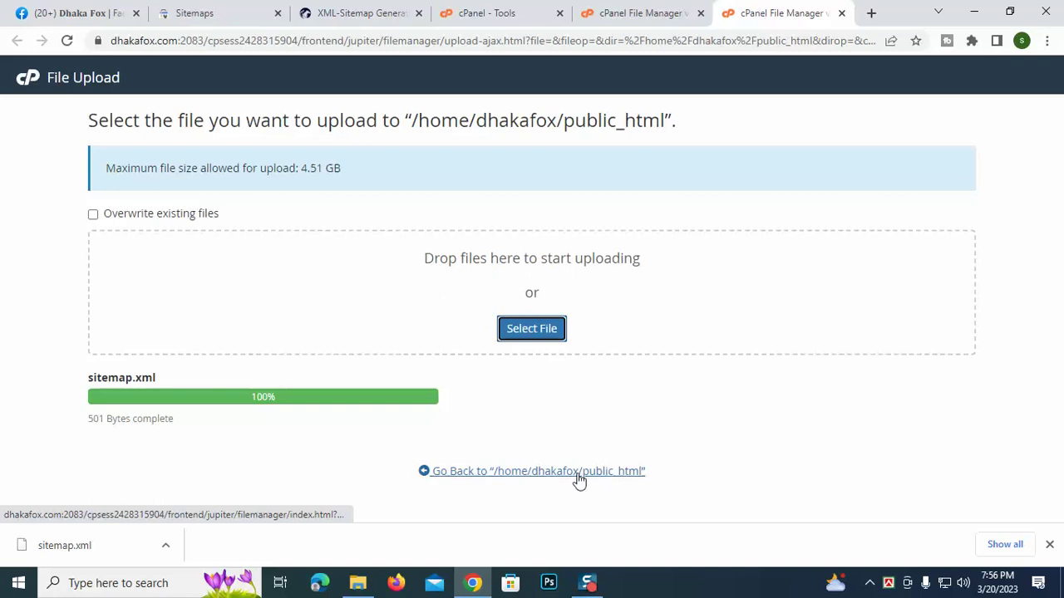
Step: Return to the public_html folder and check the file list for the uploaded sitemap.xml
{"action": "left_click", "coordinate": [515, 480]}
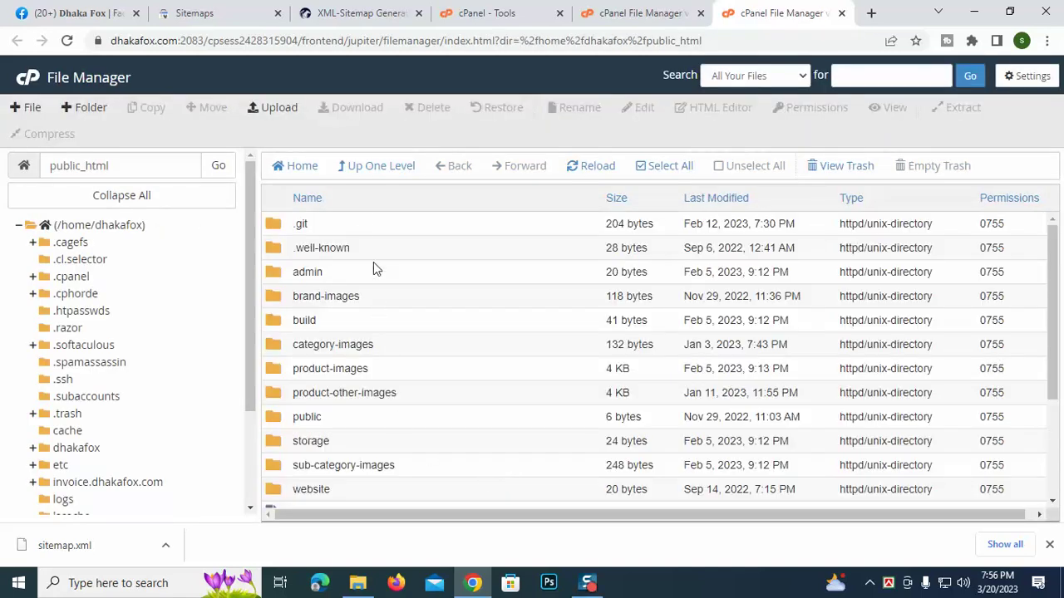
{"action": "scroll", "coordinate": [349, 283], "scroll_direction": "down", "scroll_amount": 3}
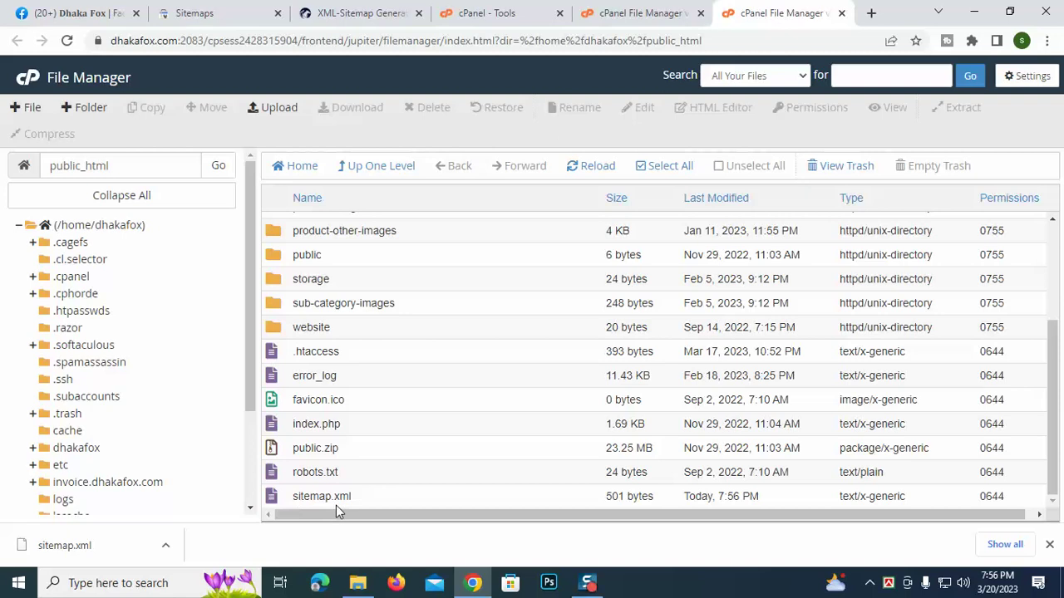
{"action": "scroll", "coordinate": [386, 449], "scroll_direction": "up", "scroll_amount": 3}
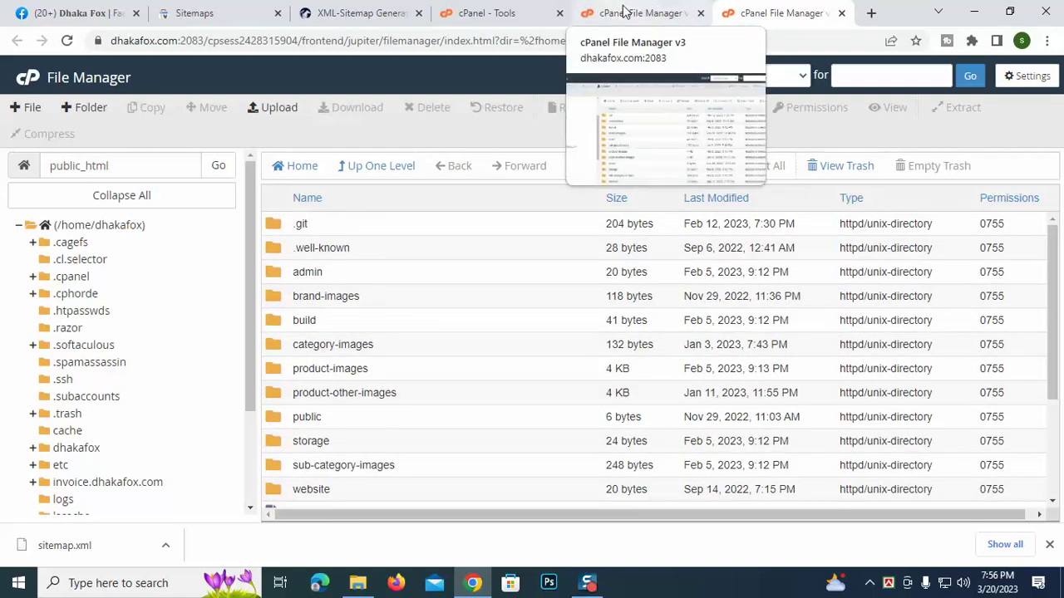
{"action": "scroll", "coordinate": [351, 421], "scroll_direction": "down", "scroll_amount": 3}
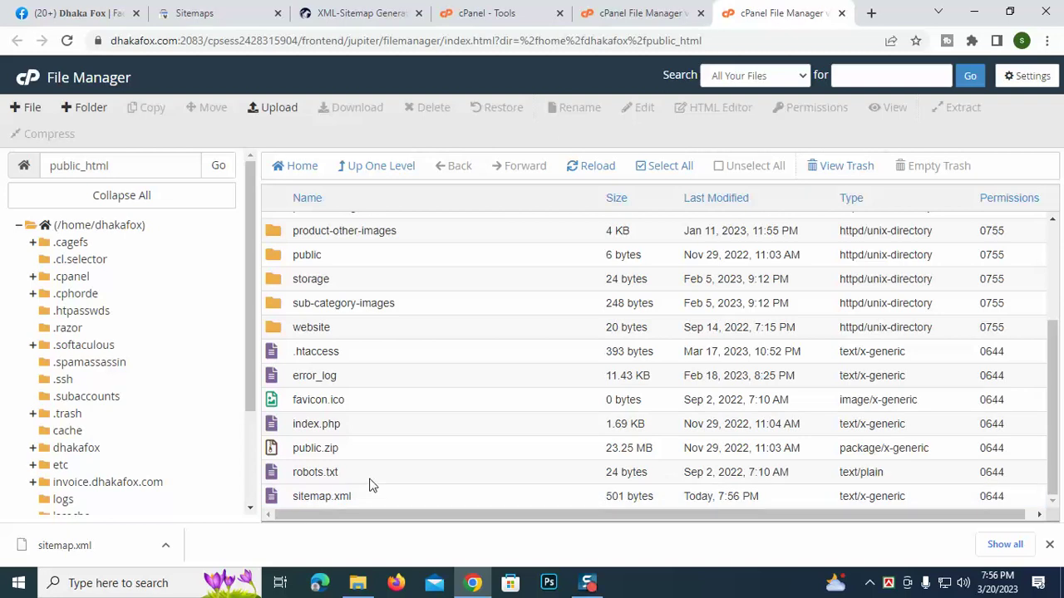
Step: Replace the address in the cPanel Tools browser tab with dhakafox.com/sitemaps, without loading it
{"action": "left_click", "coordinate": [688, 10]}
{"action": "left_click", "coordinate": [331, 39]}
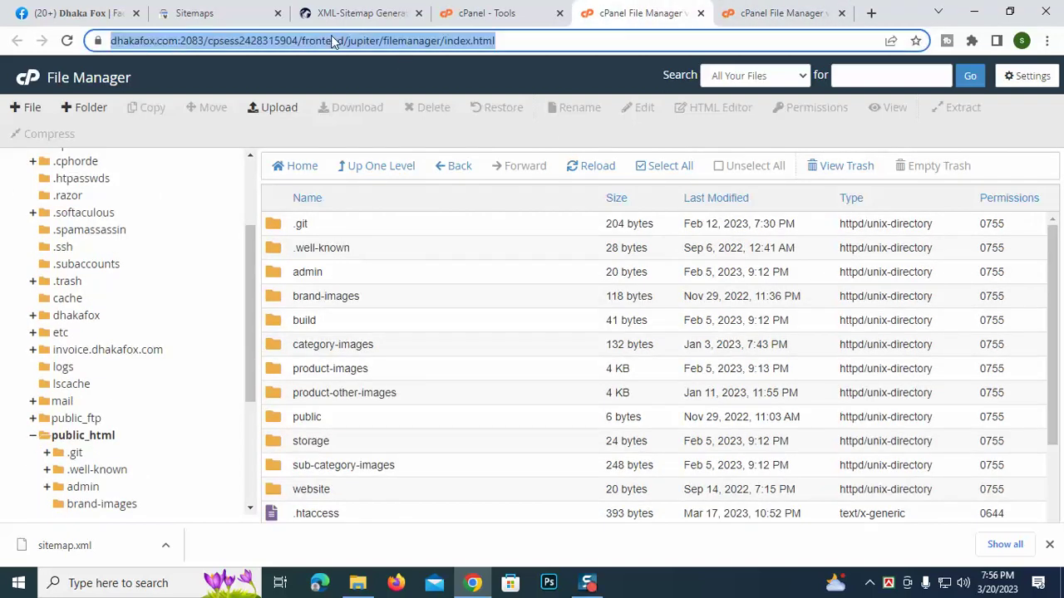
{"action": "left_click", "coordinate": [478, 13]}
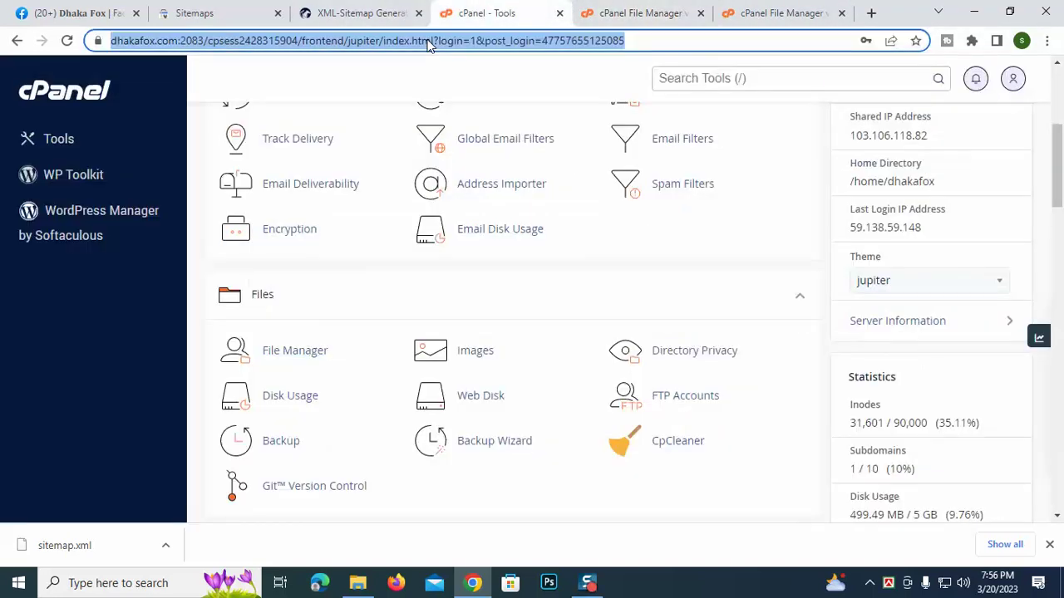
{"action": "type", "text": "dhakafox.com"}
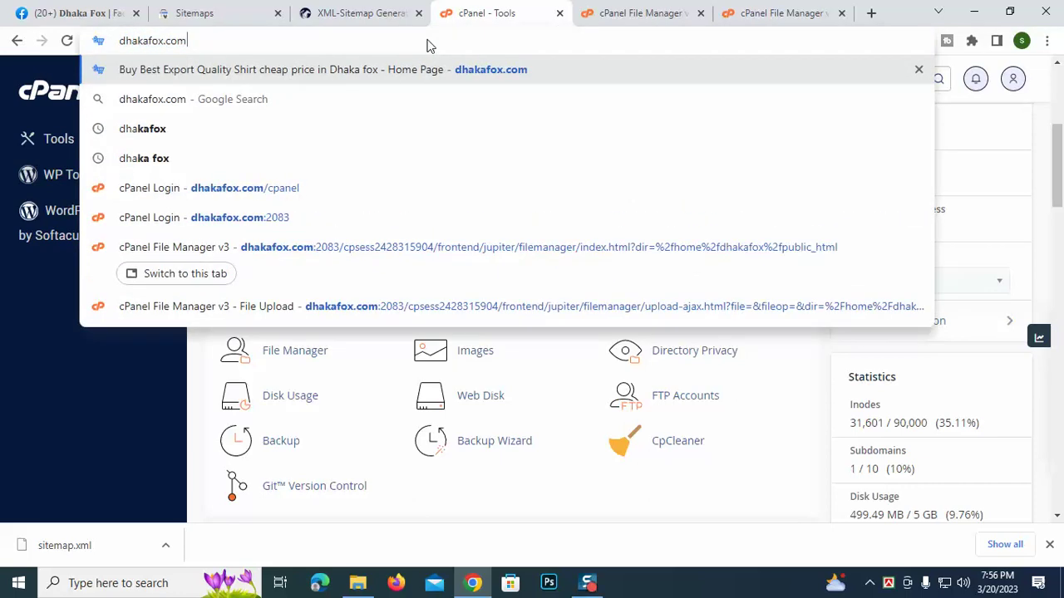
{"action": "type", "text": "/si"}
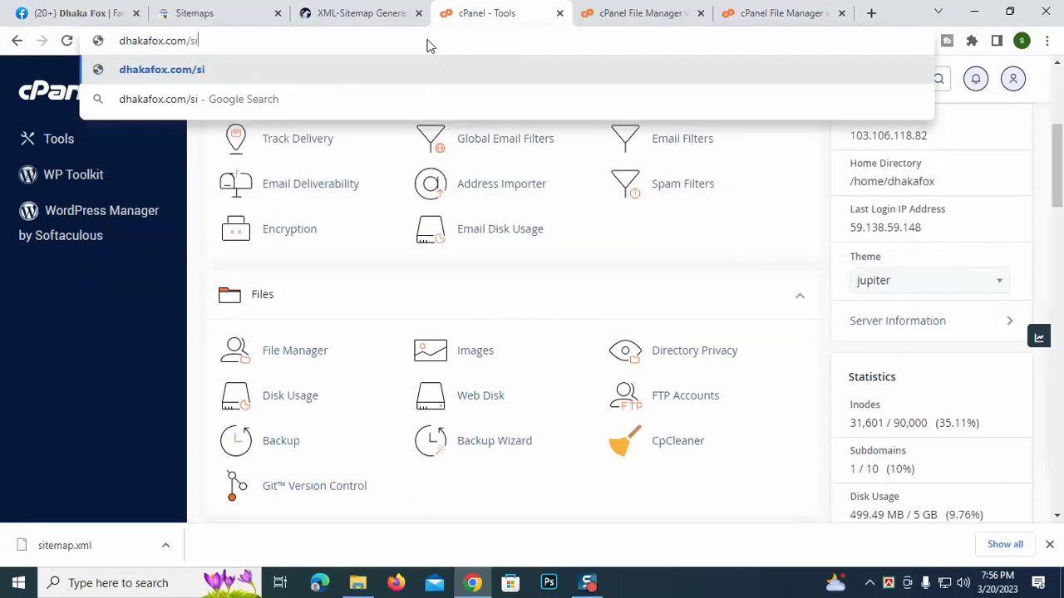
{"action": "type", "text": "temap"}
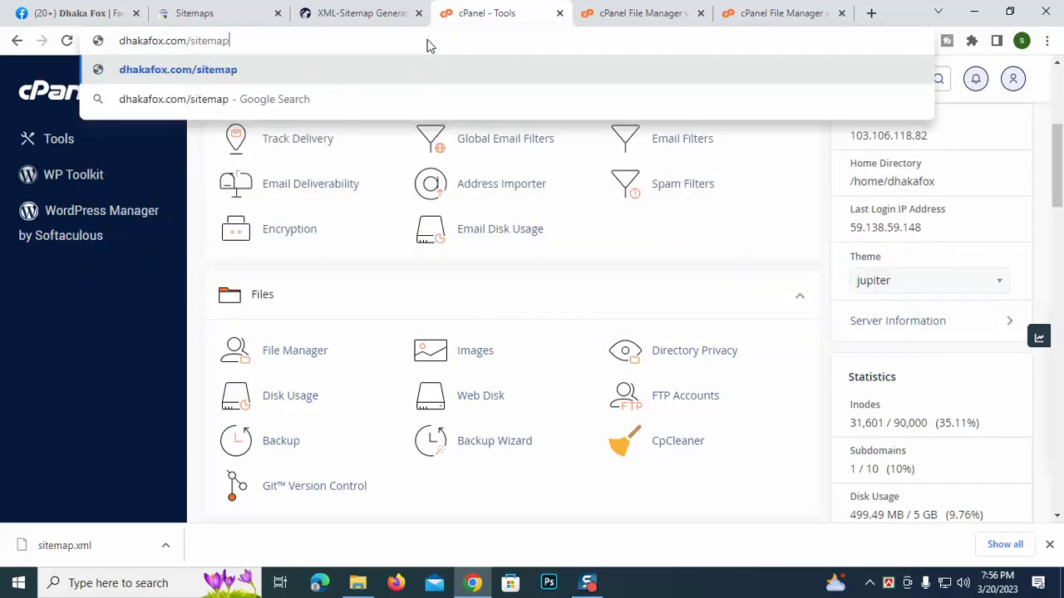
{"action": "type", "text": "s.c"}
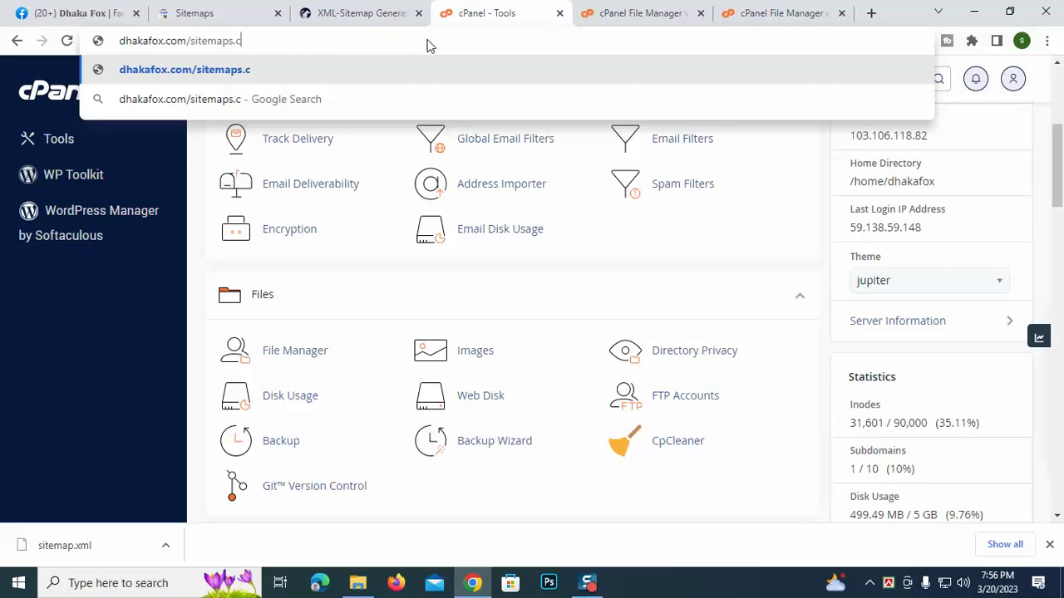
{"action": "key", "text": "BackSpace"}
{"action": "key", "text": "BackSpace"}
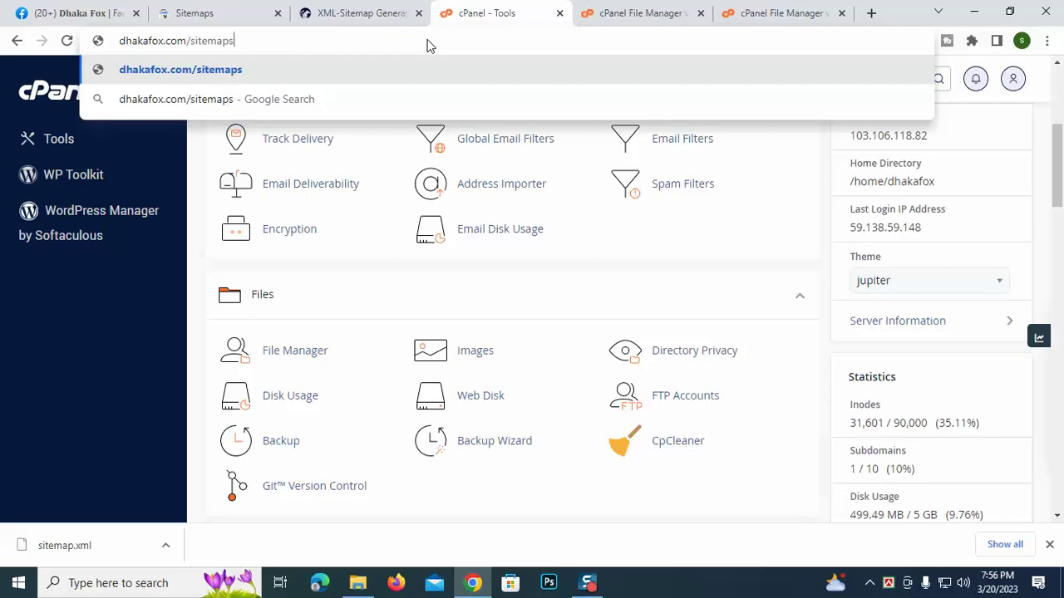
Step: Check the sitemap's exact file name in the public_html listing and close the outdated duplicate File Manager tab
{"action": "left_click", "coordinate": [632, 13]}
{"action": "scroll", "coordinate": [453, 494], "scroll_direction": "down", "scroll_amount": 3}
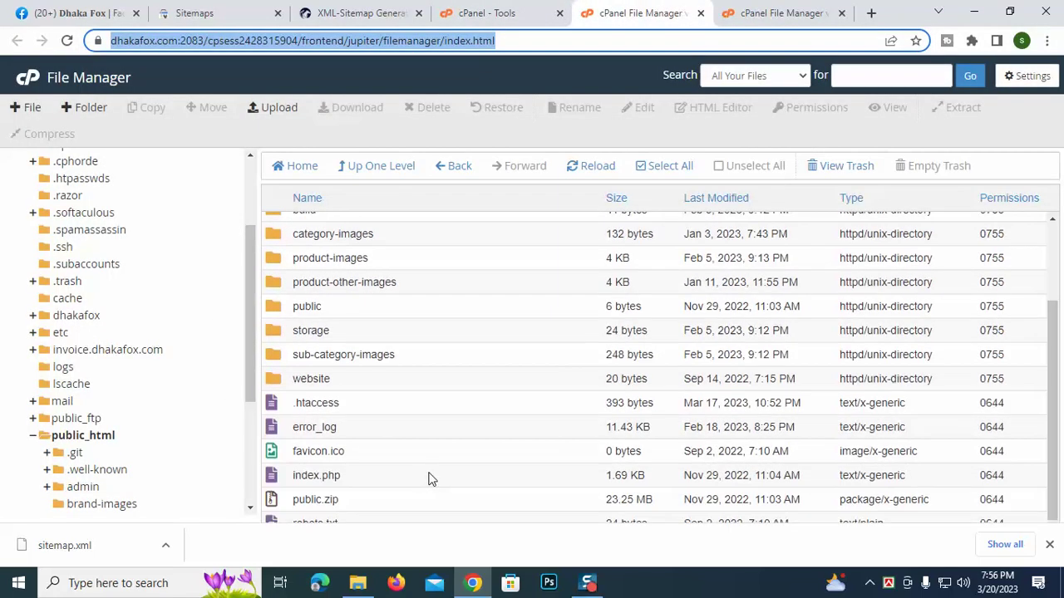
{"action": "left_click", "coordinate": [1049, 545]}
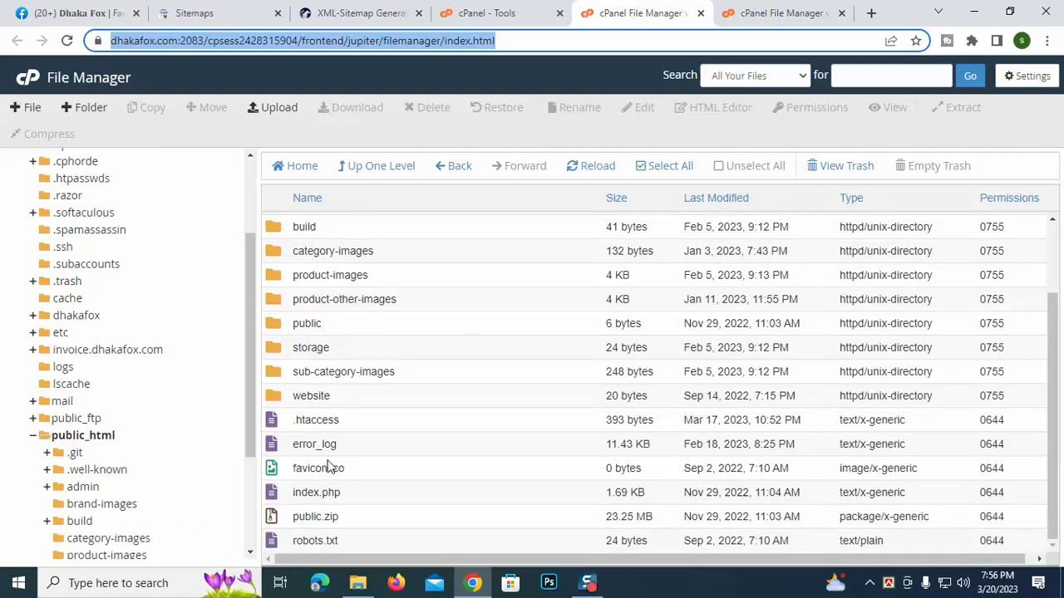
{"action": "scroll", "coordinate": [326, 465], "scroll_direction": "up", "scroll_amount": 2}
{"action": "left_click", "coordinate": [773, 13]}
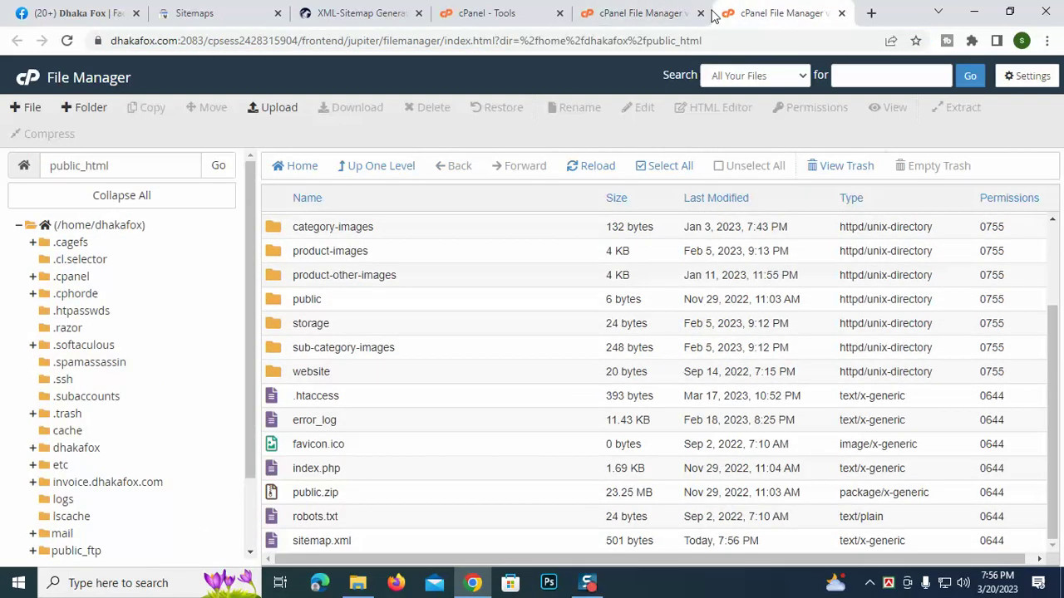
{"action": "left_click", "coordinate": [701, 14]}
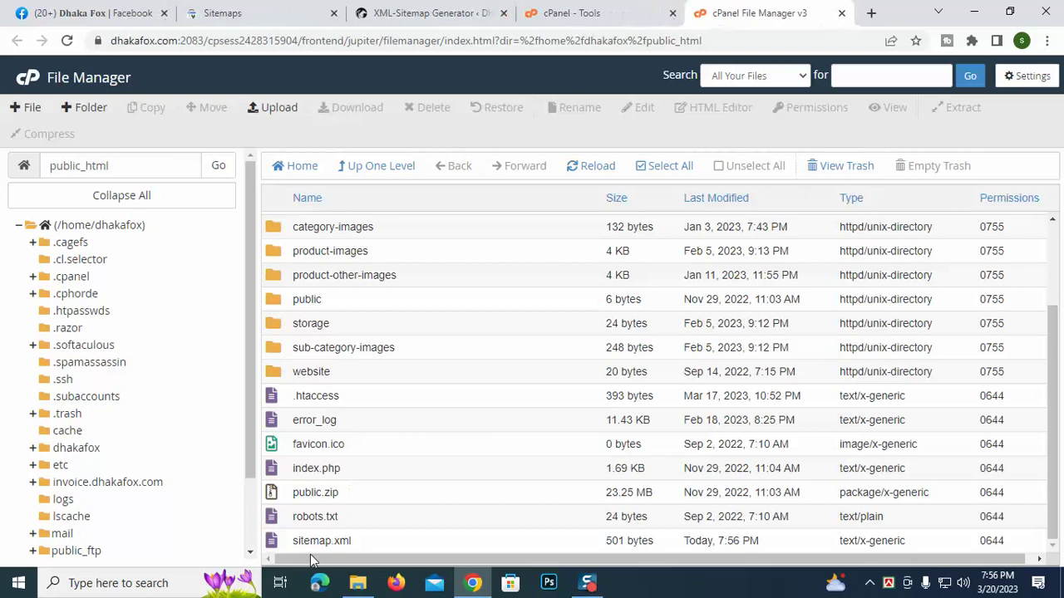
Step: Correct the unfinished address to dhakafox.com/sitemap.xml and open it to view the uploaded sitemap
{"action": "left_click", "coordinate": [640, 10]}
{"action": "key", "text": "BackSpace"}
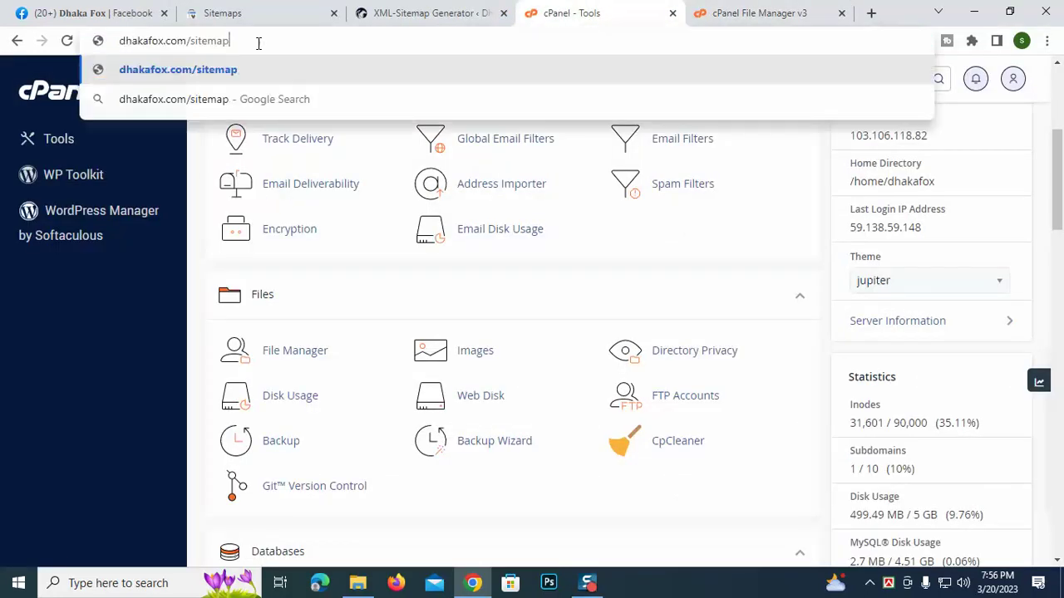
{"action": "type", "text": ".xml"}
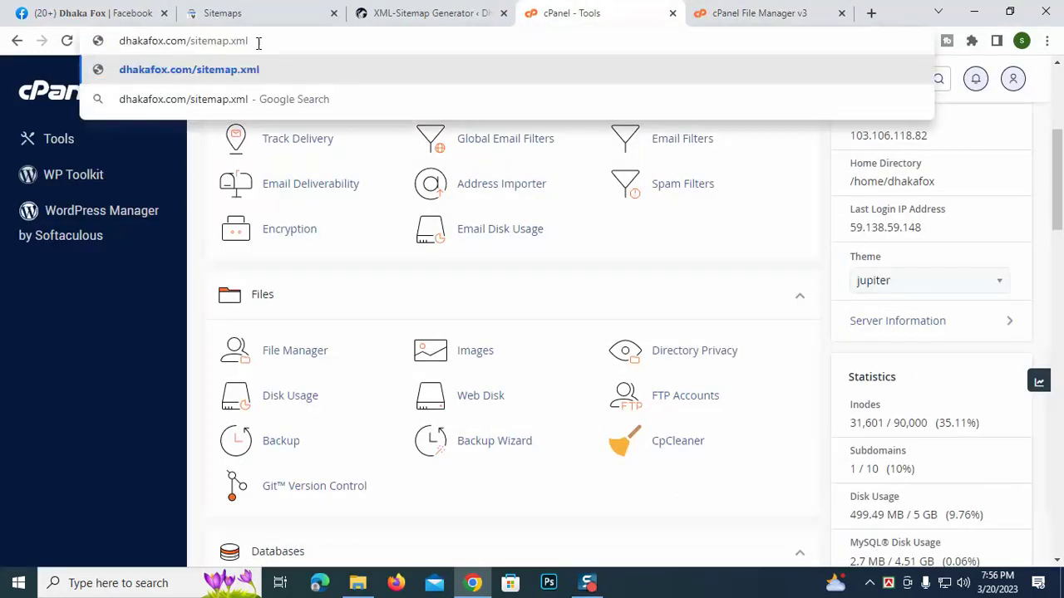
{"action": "key", "text": "Return"}
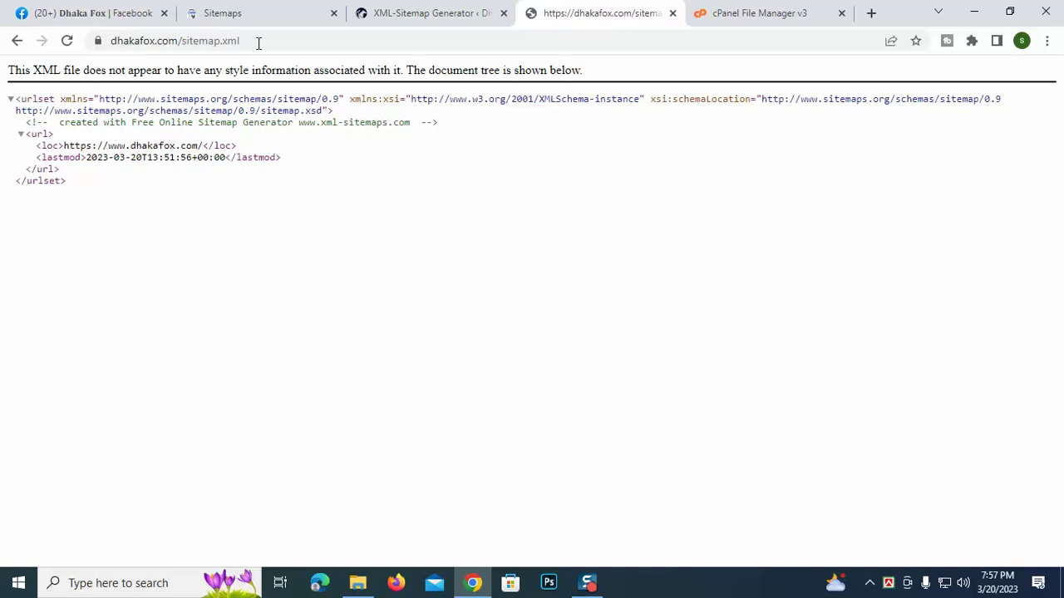
Step: Copy only the sitemap.xml part of the opened sitemap's address
{"action": "left_click", "coordinate": [253, 45]}
{"action": "left_click", "coordinate": [262, 40]}
{"action": "left_click_drag", "start_coordinate": [276, 41], "coordinate": [222, 54]}
{"action": "key", "text": "ctrl+c"}
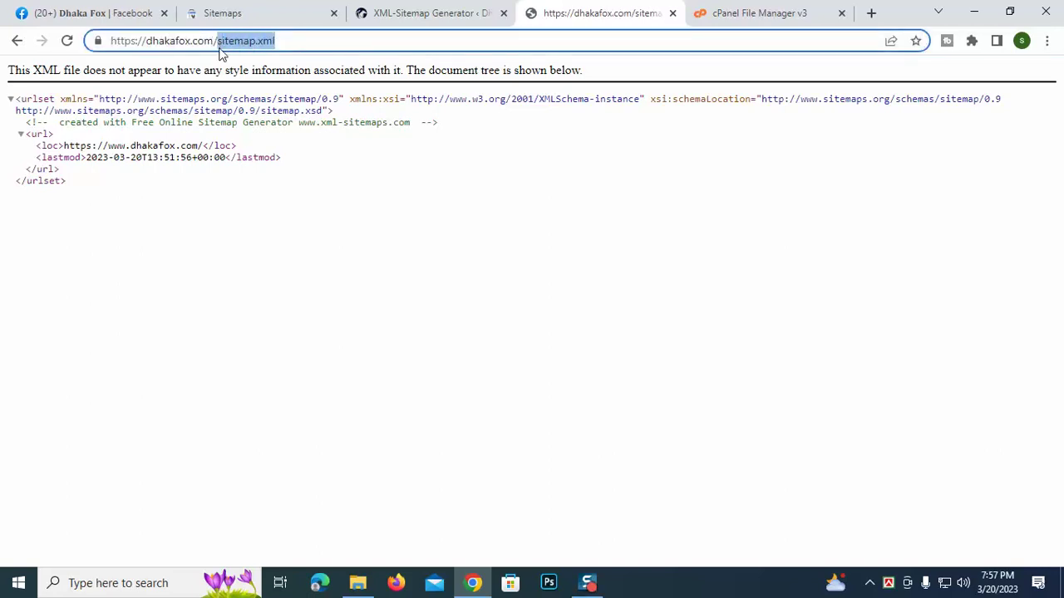
{"action": "left_click", "coordinate": [404, 12]}
{"action": "left_click", "coordinate": [295, 12]}
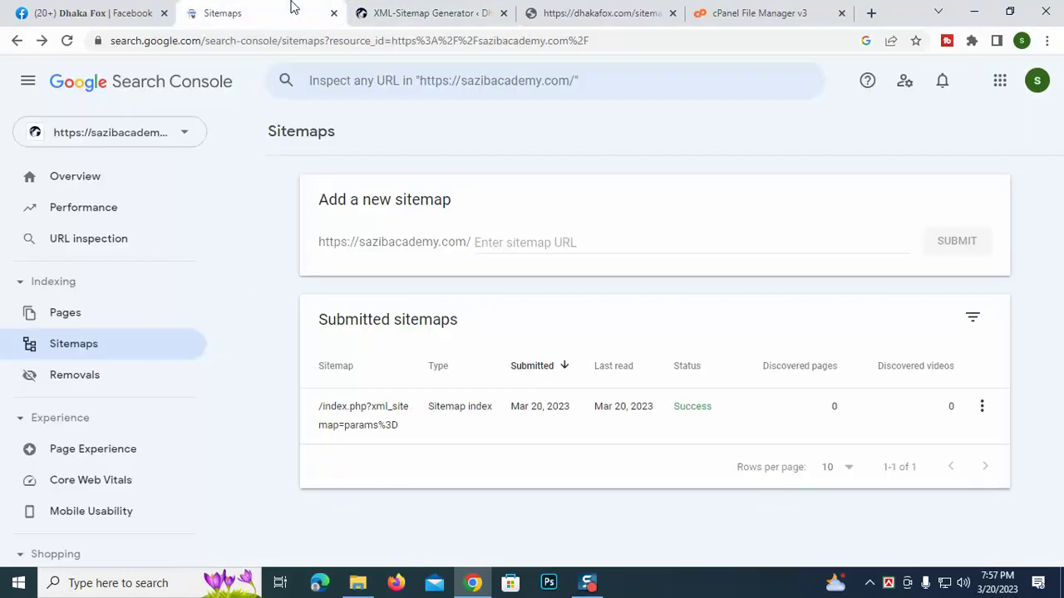
{"action": "left_click", "coordinate": [100, 127]}
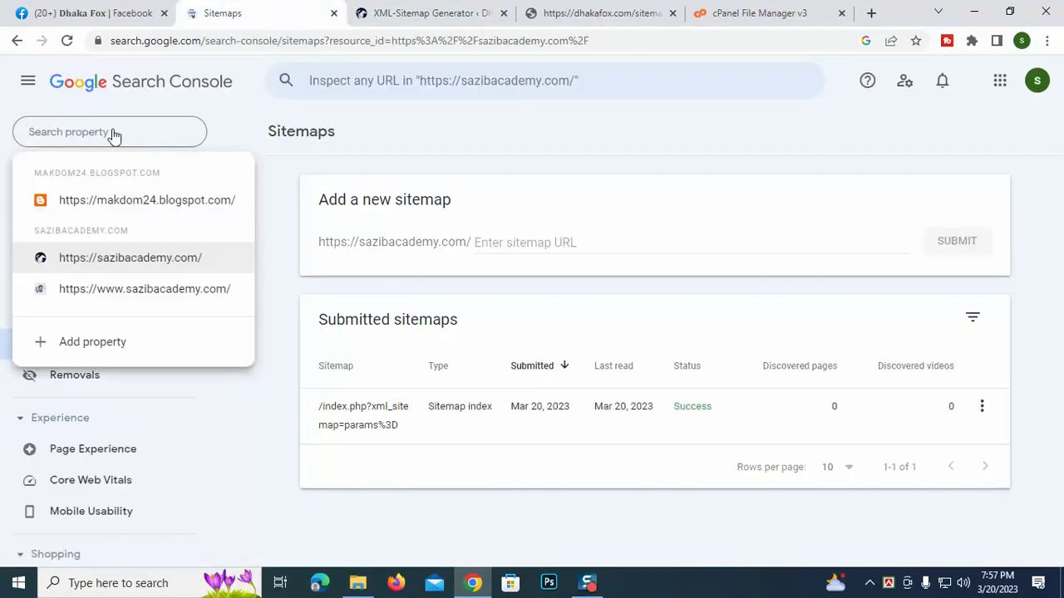
{"action": "left_click", "coordinate": [1036, 83]}
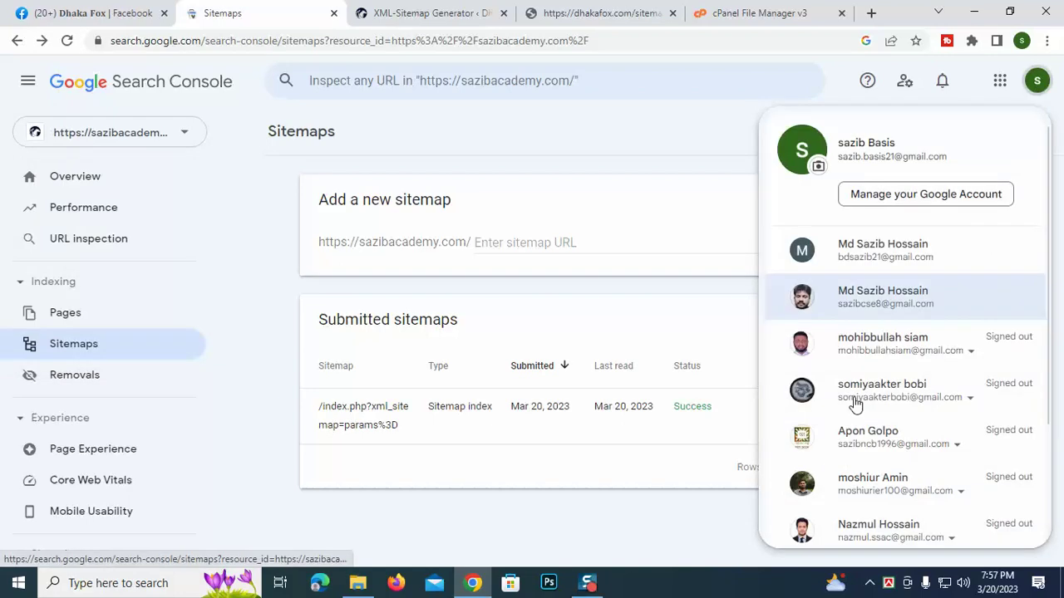
{"action": "left_click", "coordinate": [874, 300]}
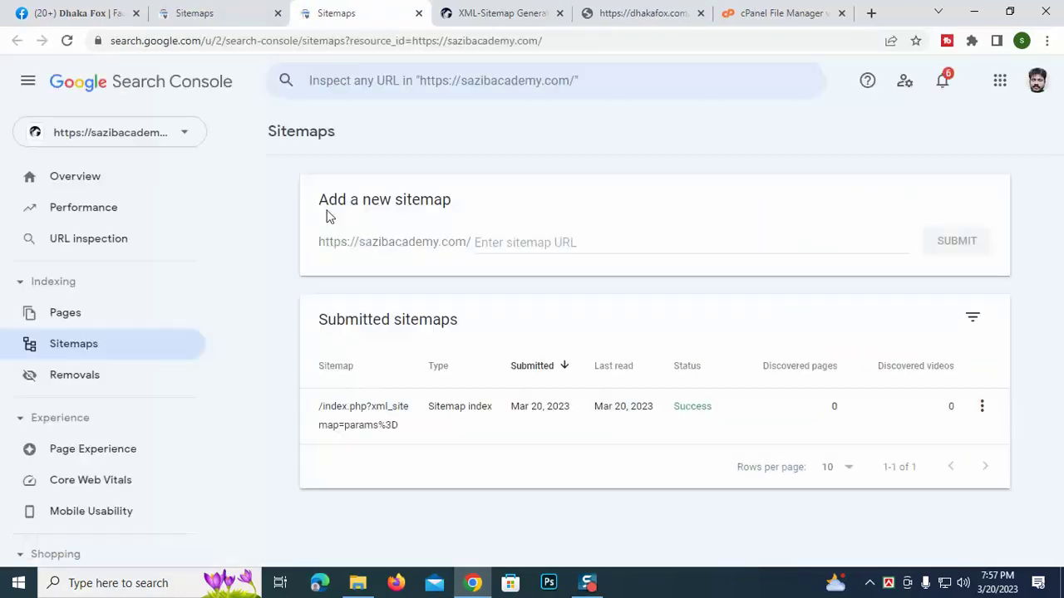
{"action": "left_click", "coordinate": [142, 142]}
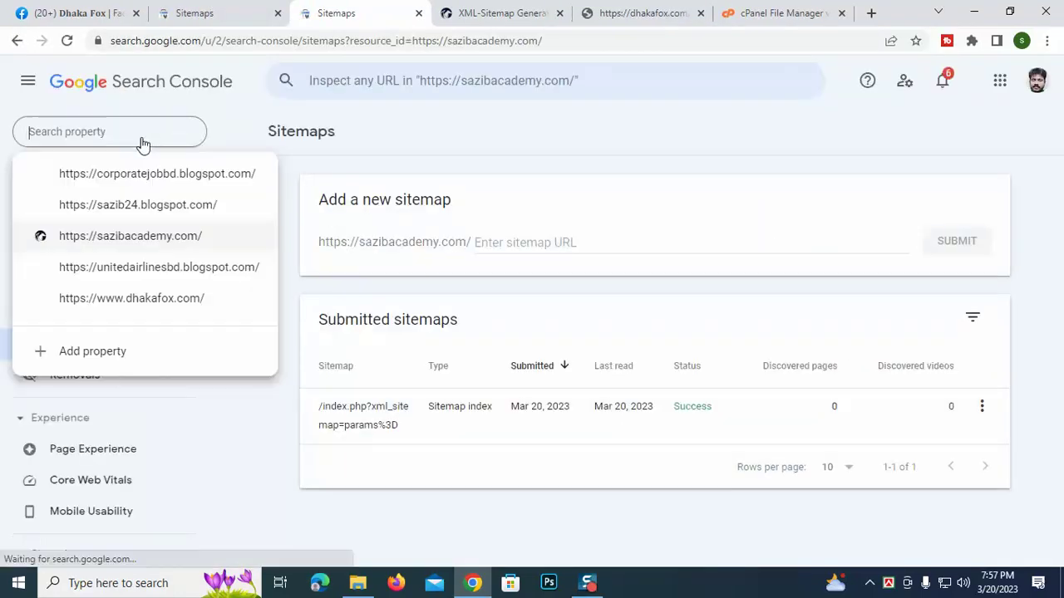
{"action": "left_click", "coordinate": [149, 298]}
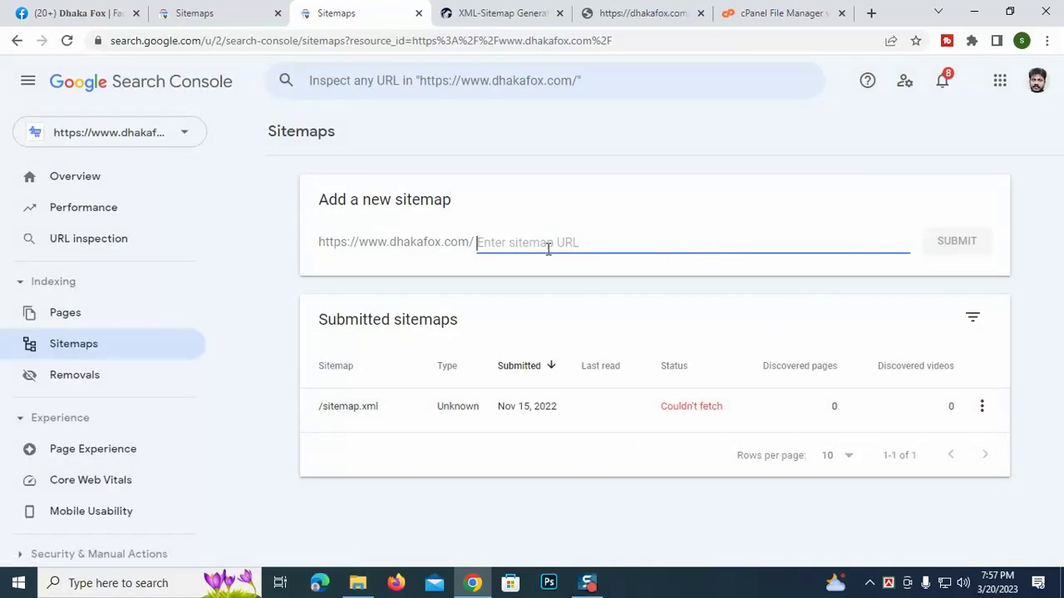
{"action": "key", "text": "ctrl+v"}
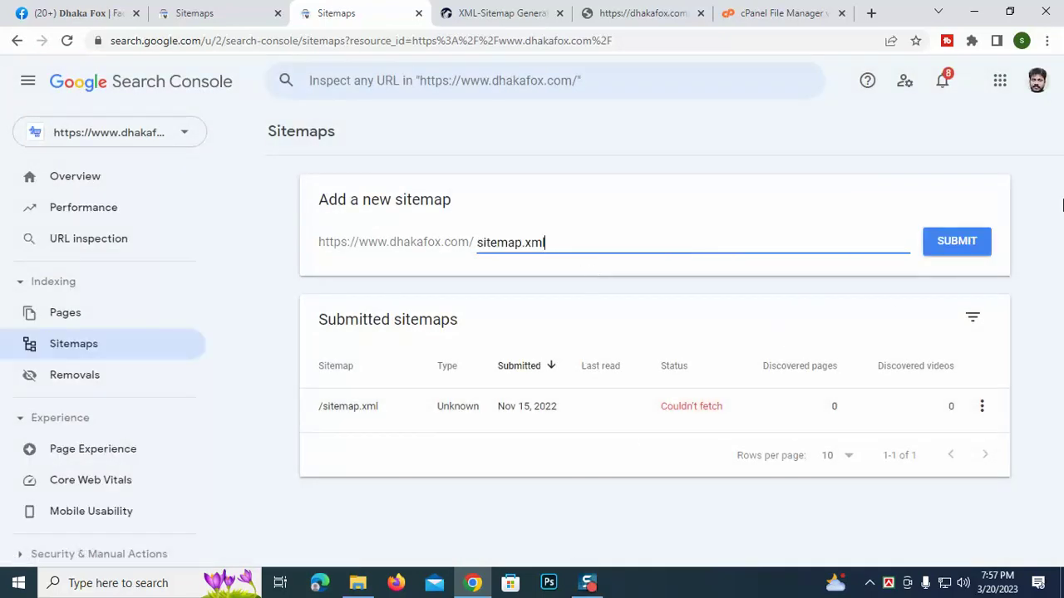
{"action": "left_click", "coordinate": [977, 242]}
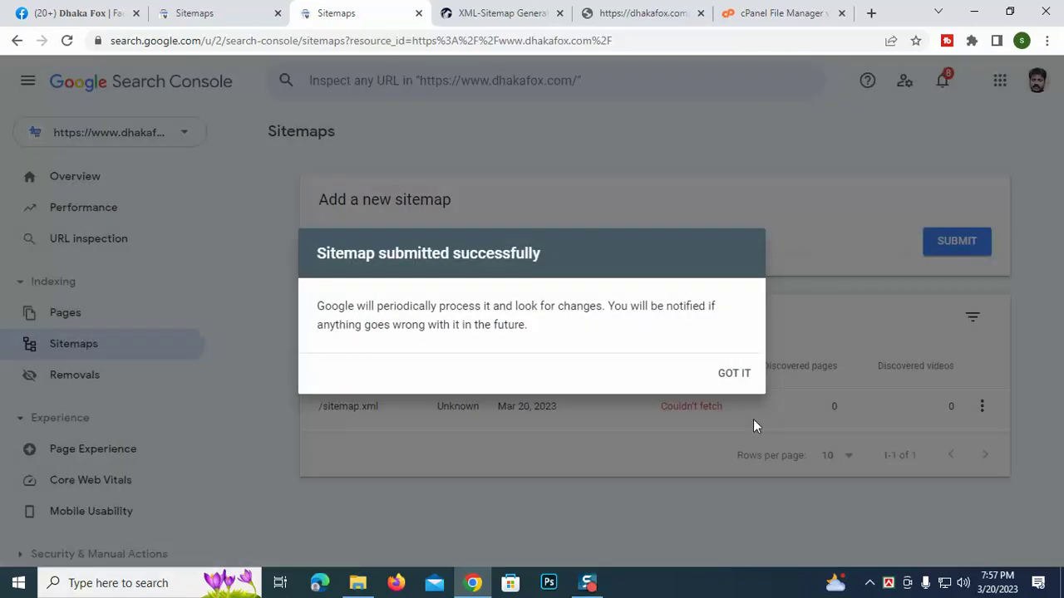
{"action": "left_click", "coordinate": [729, 376]}
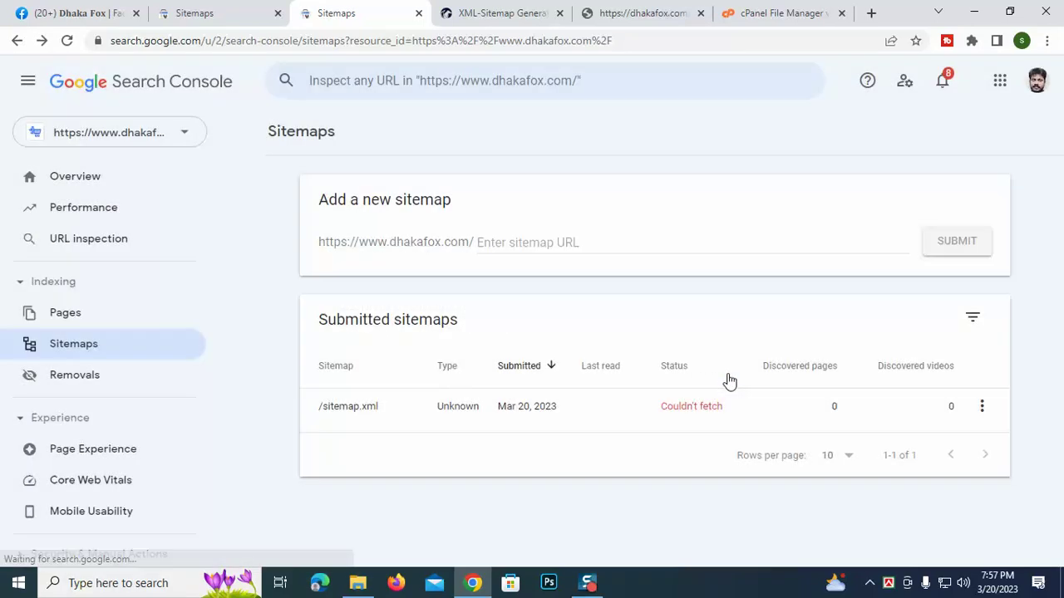
{"action": "left_click", "coordinate": [70, 39]}
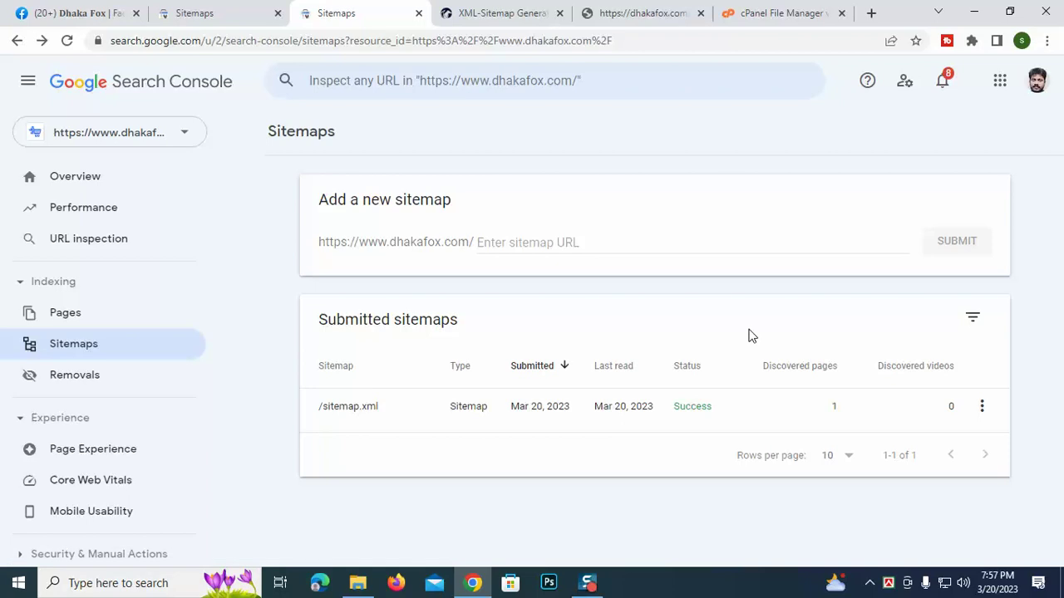
{"action": "left_click", "coordinate": [615, 13]}
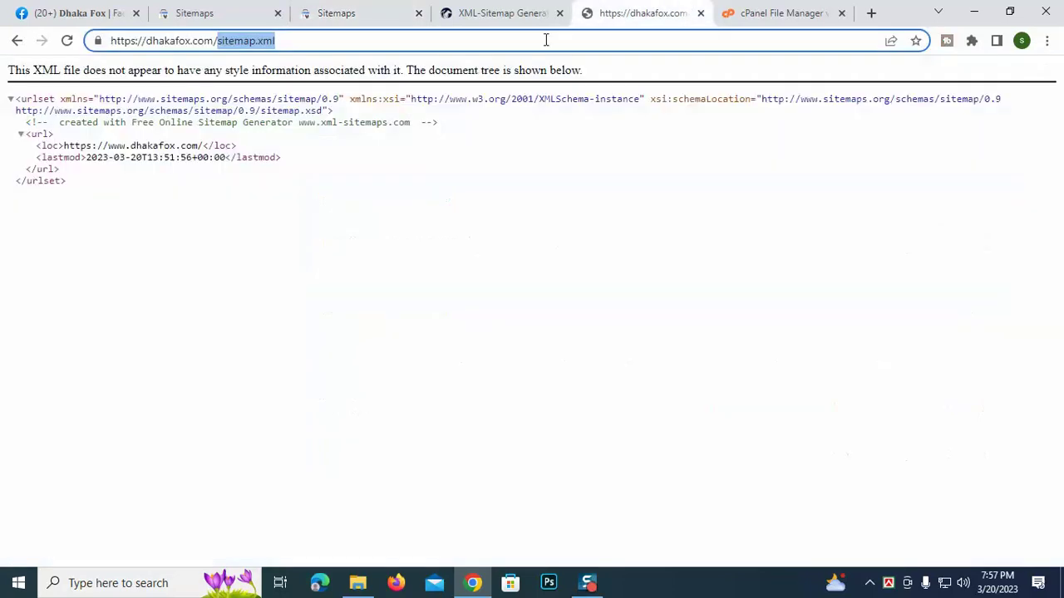
{"action": "left_click", "coordinate": [293, 40]}
{"action": "key", "text": "ctrl+a"}
{"action": "type", "text": "fr"}
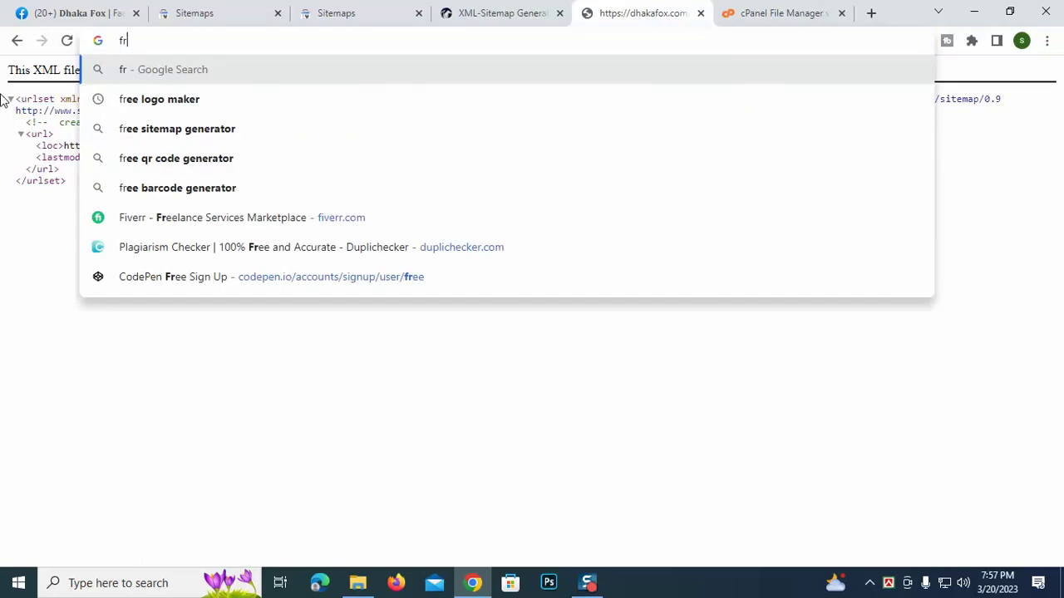
{"action": "key", "text": "BackSpace"}
{"action": "key", "text": "BackSpace"}
{"action": "type", "text": "fiver"}
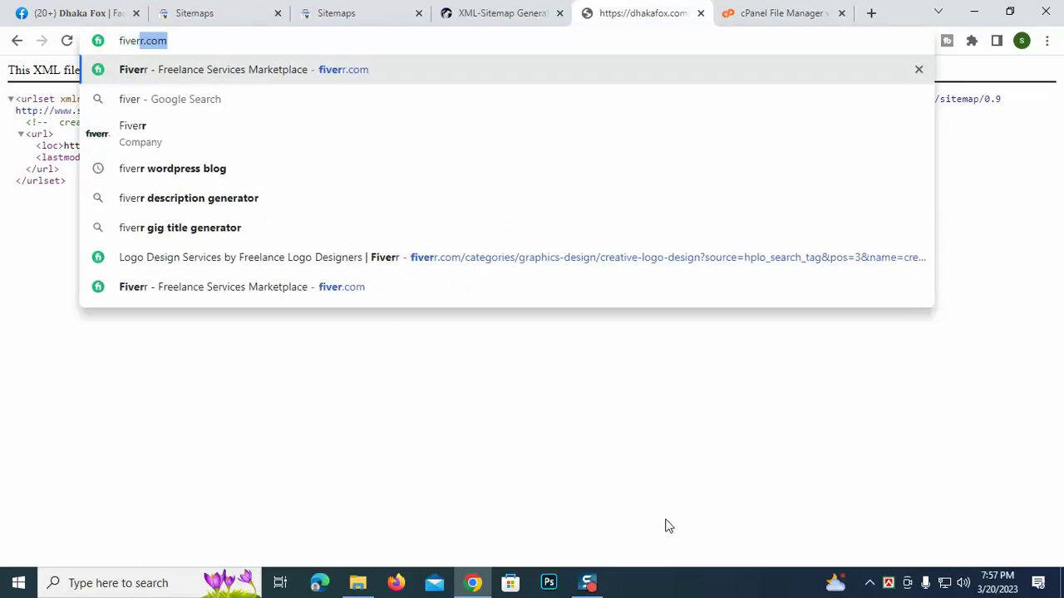
{"action": "left_click", "coordinate": [870, 581]}
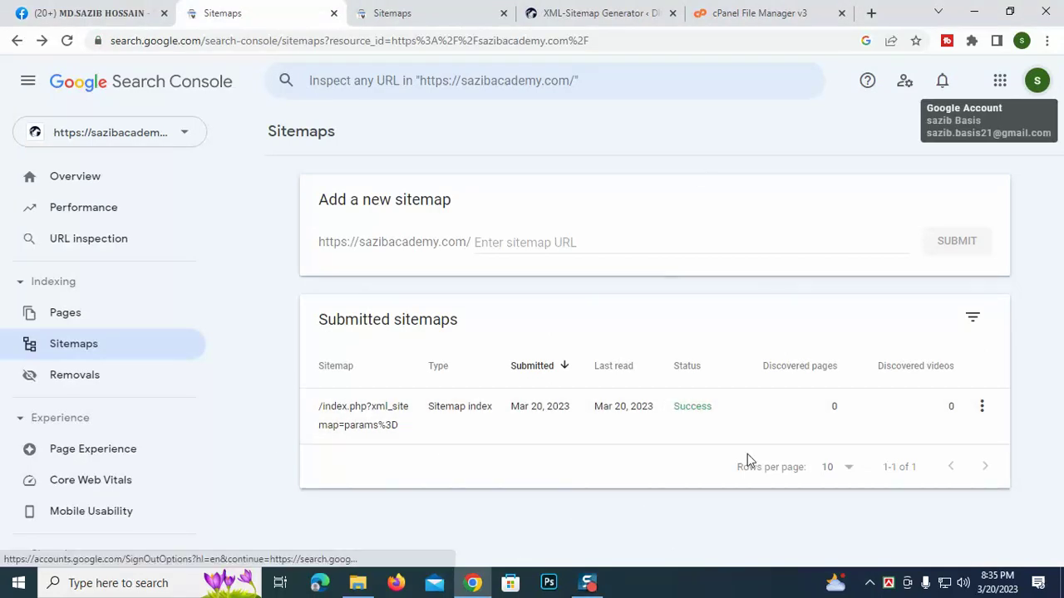
Step: Reload the Sitemaps page for sazibacademy.com and examine the processing details and individual sitemaps of the submitted sitemap index
{"action": "left_click", "coordinate": [980, 409]}
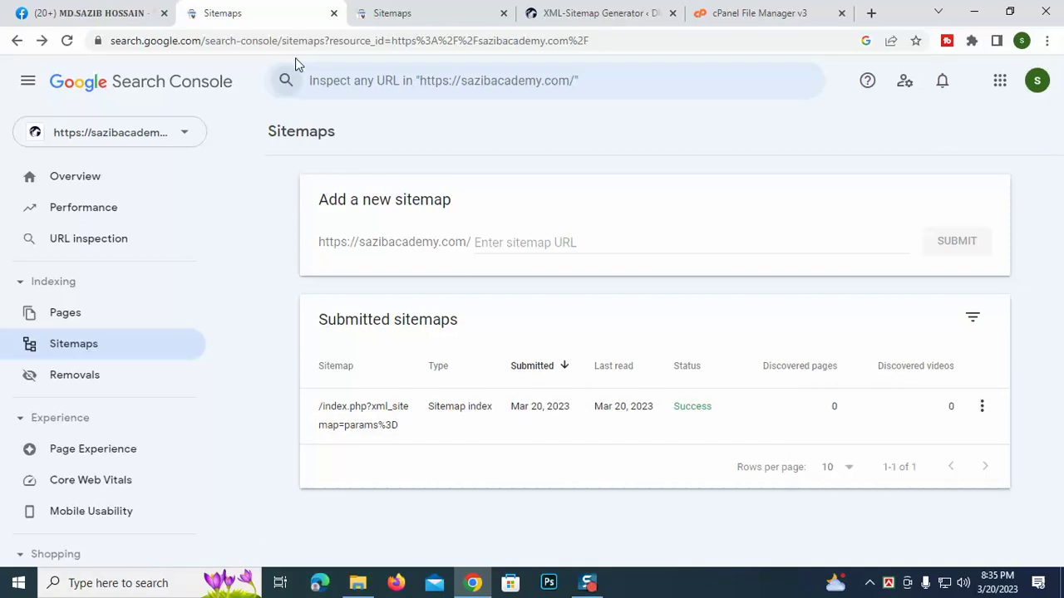
{"action": "left_click", "coordinate": [68, 41]}
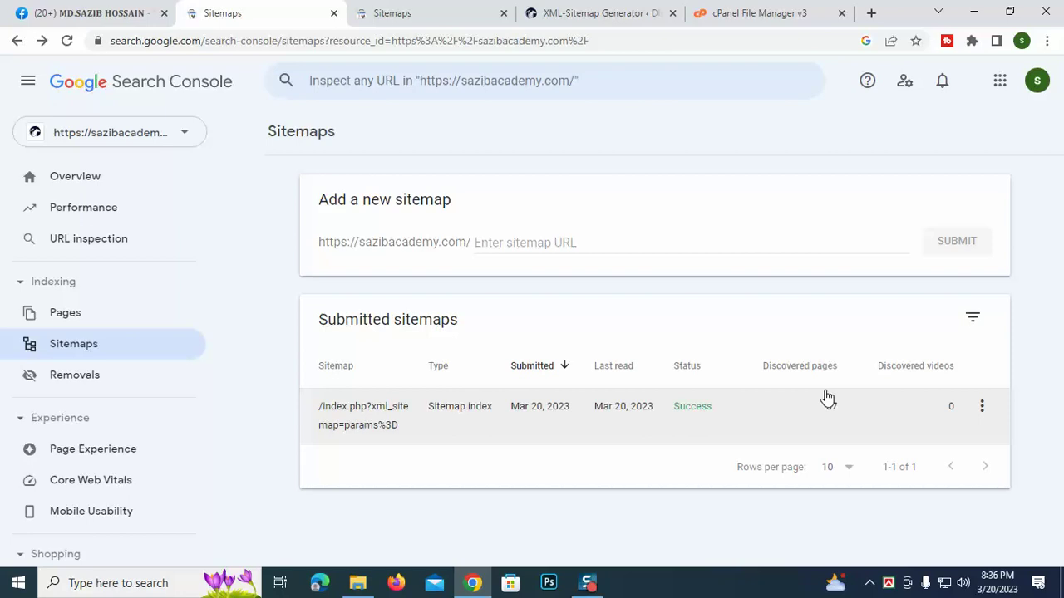
{"action": "left_click", "coordinate": [715, 409]}
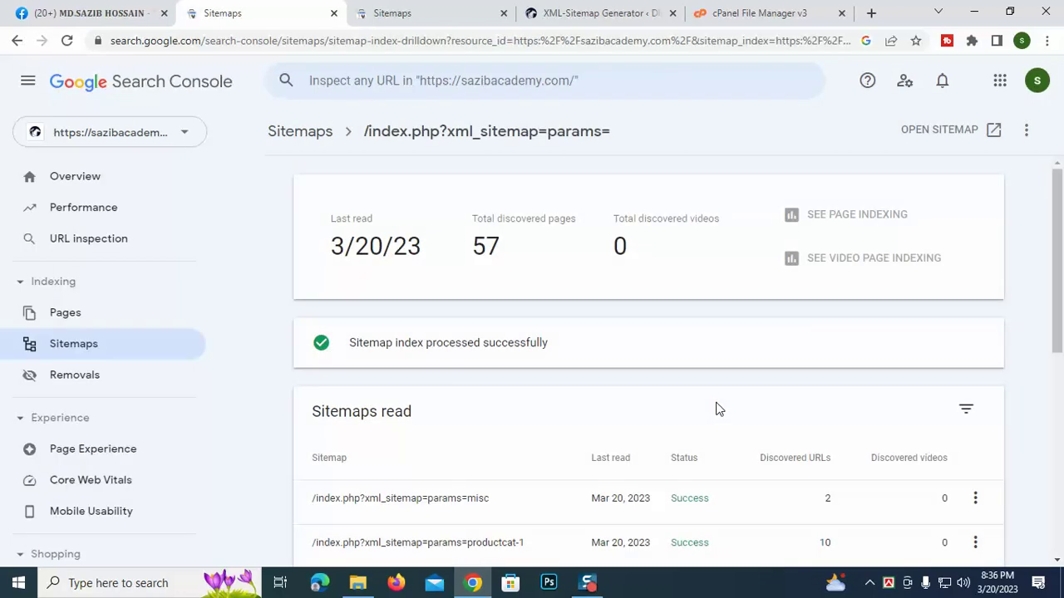
{"action": "scroll", "coordinate": [674, 419], "scroll_direction": "down", "scroll_amount": 4}
{"action": "scroll", "coordinate": [473, 366], "scroll_direction": "up", "scroll_amount": 2}
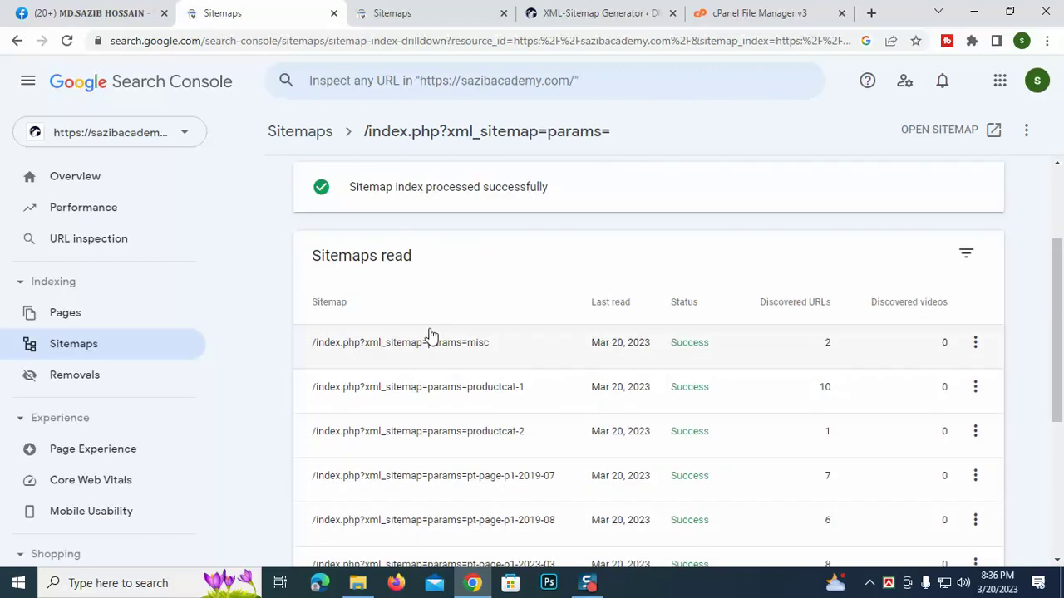
{"action": "scroll", "coordinate": [782, 302], "scroll_direction": "down", "scroll_amount": 2}
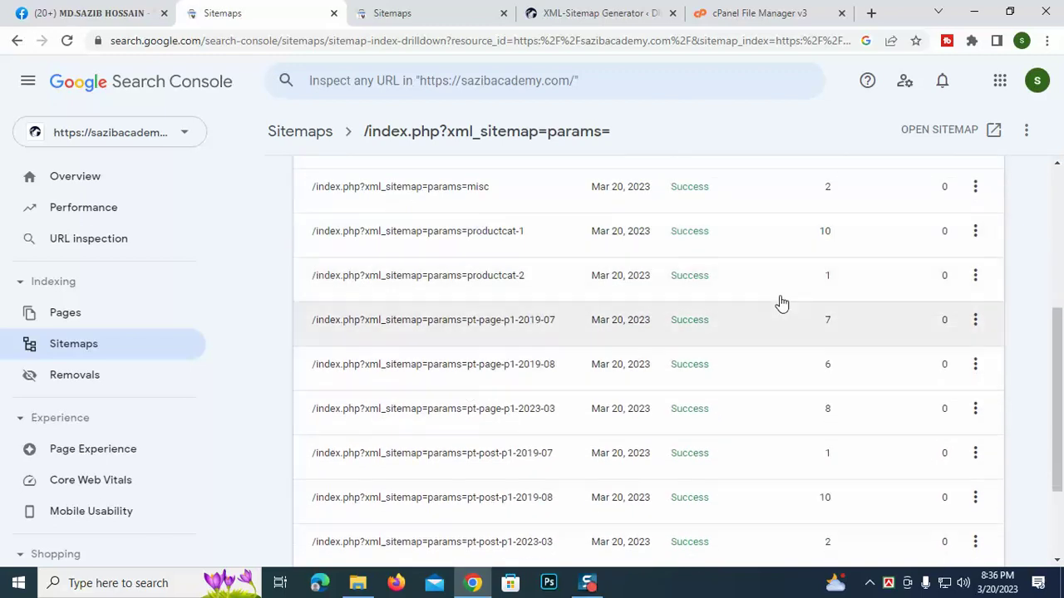
{"action": "scroll", "coordinate": [860, 250], "scroll_direction": "down", "scroll_amount": 2}
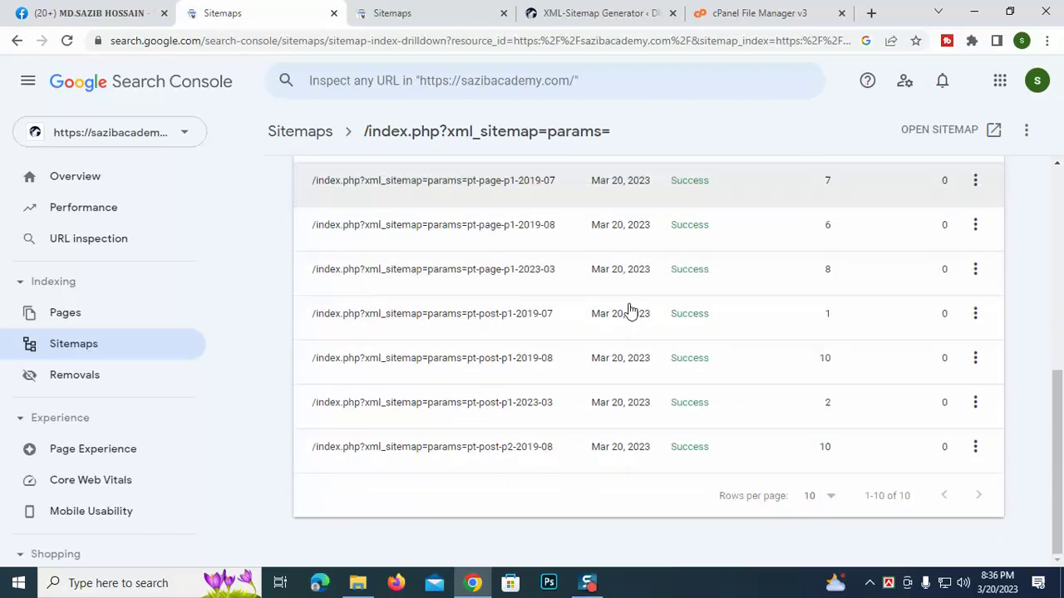
Step: Return from the sitemap index details to the list of submitted sitemaps for sazibacademy.com
{"action": "scroll", "coordinate": [446, 468], "scroll_direction": "up", "scroll_amount": 5}
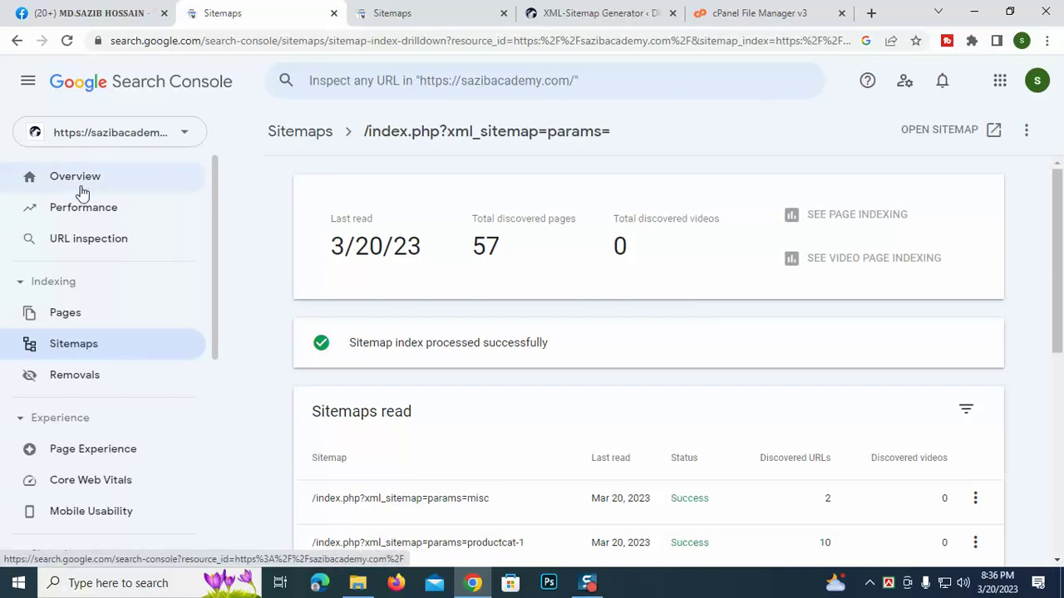
{"action": "left_click", "coordinate": [120, 356]}
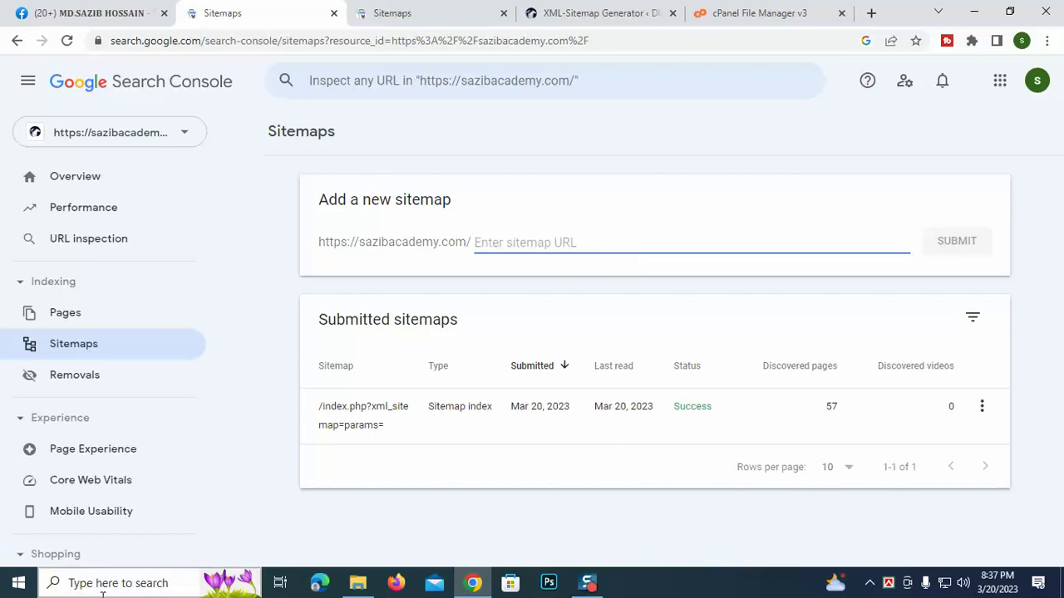
{"action": "scroll", "coordinate": [160, 443], "scroll_direction": "down", "scroll_amount": 3}
{"action": "scroll", "coordinate": [204, 428], "scroll_direction": "down", "scroll_amount": 2}
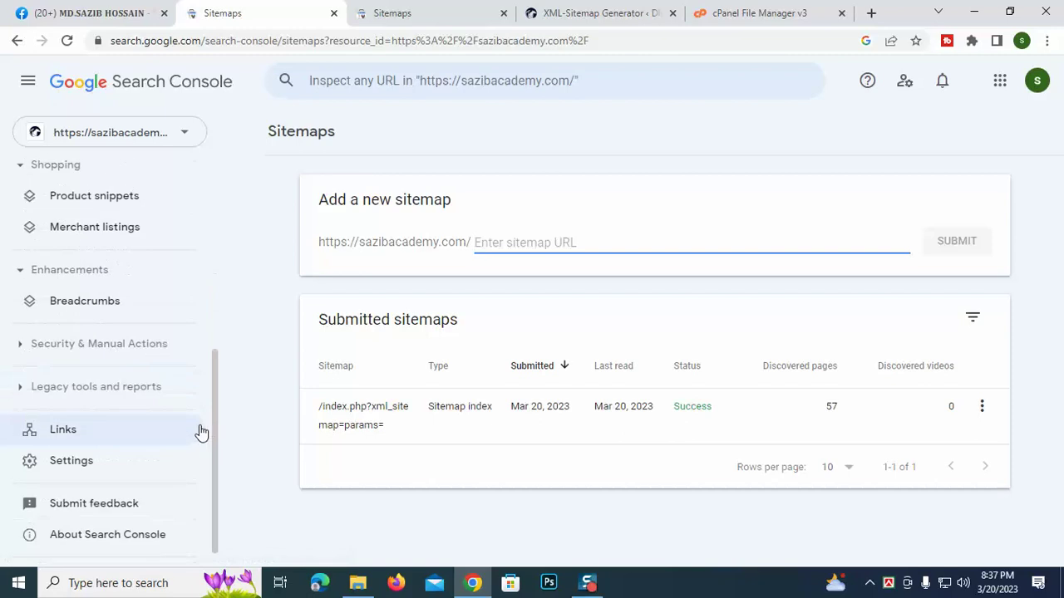
{"action": "scroll", "coordinate": [199, 432], "scroll_direction": "up", "scroll_amount": 5}
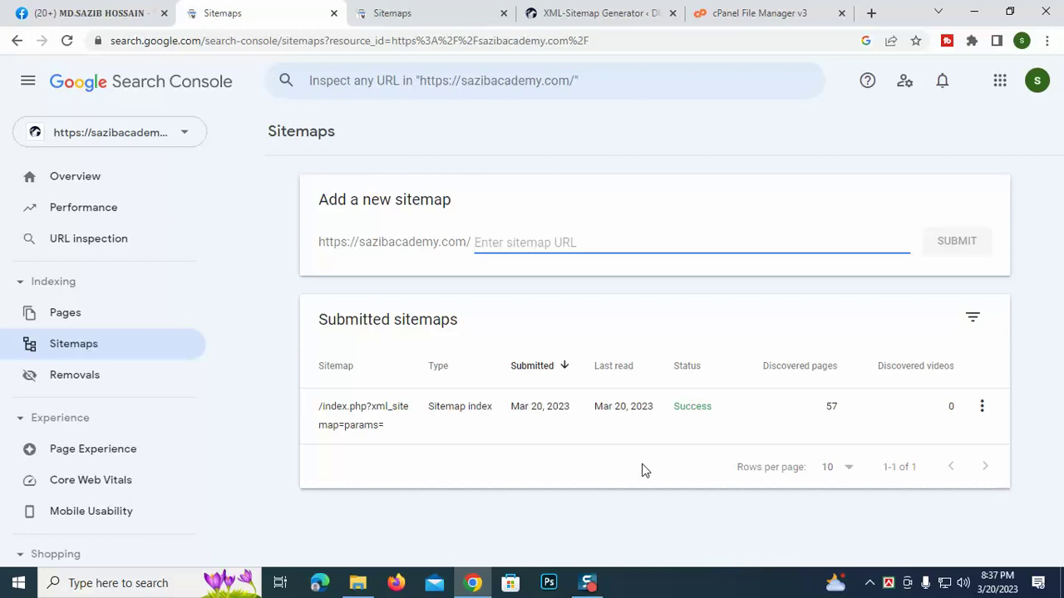
Step: Reopen the submitted sitemap index of sazibacademy.com and review its processing result and the individual sitemaps read
{"action": "left_click", "coordinate": [600, 428]}
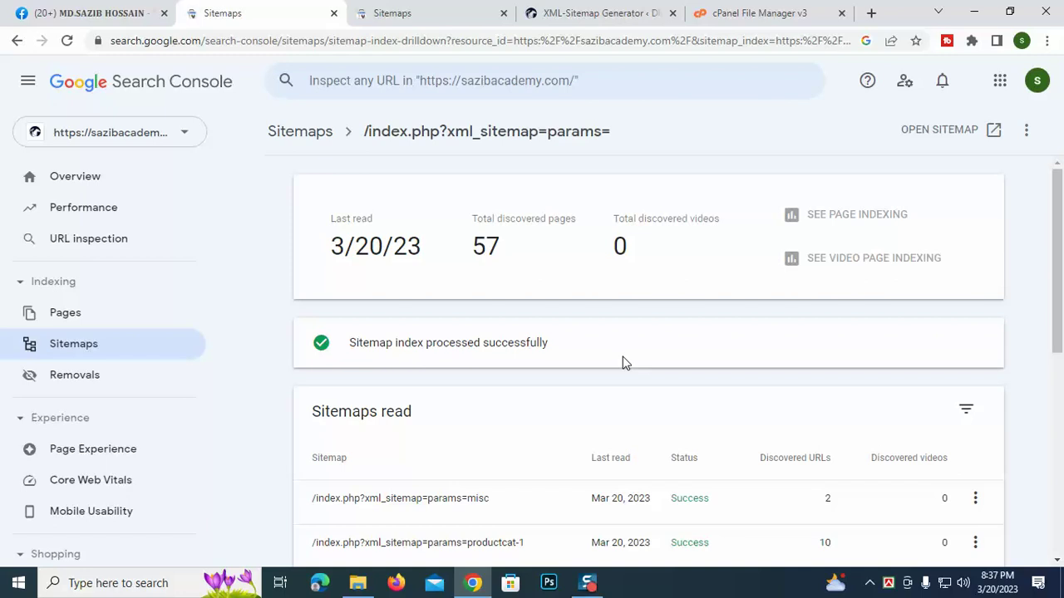
{"action": "scroll", "coordinate": [506, 458], "scroll_direction": "down", "scroll_amount": 2}
{"action": "scroll", "coordinate": [629, 314], "scroll_direction": "up", "scroll_amount": 2}
{"action": "scroll", "coordinate": [677, 427], "scroll_direction": "down", "scroll_amount": 3}
{"action": "scroll", "coordinate": [680, 386], "scroll_direction": "up", "scroll_amount": 3}
{"action": "scroll", "coordinate": [629, 392], "scroll_direction": "down", "scroll_amount": 5}
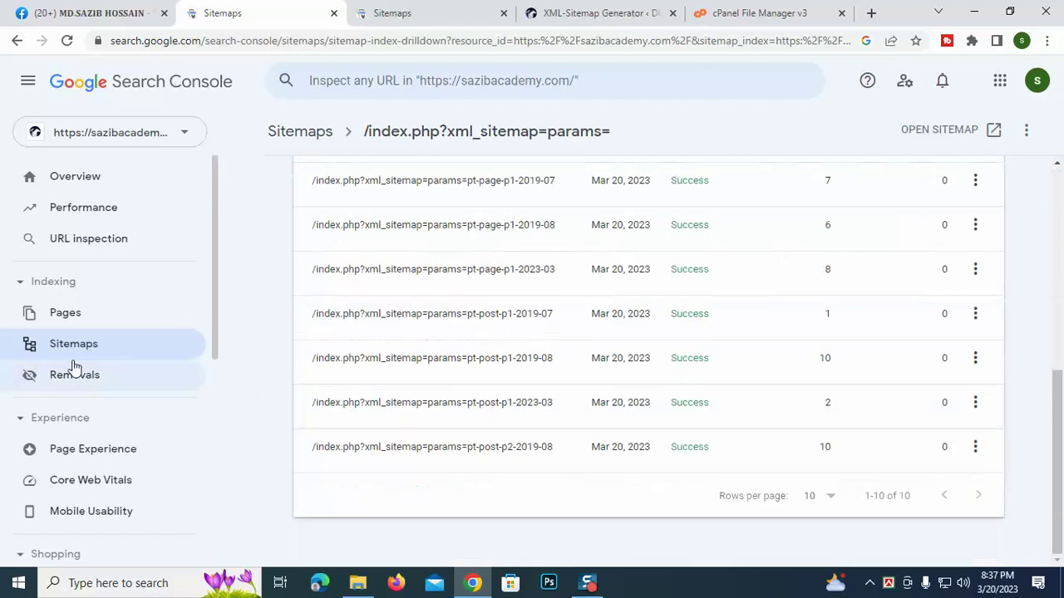
Step: Check the Page indexing report for sazibacademy.com, and view the indexing and filter options of its submitted sitemaps
{"action": "left_click", "coordinate": [66, 320]}
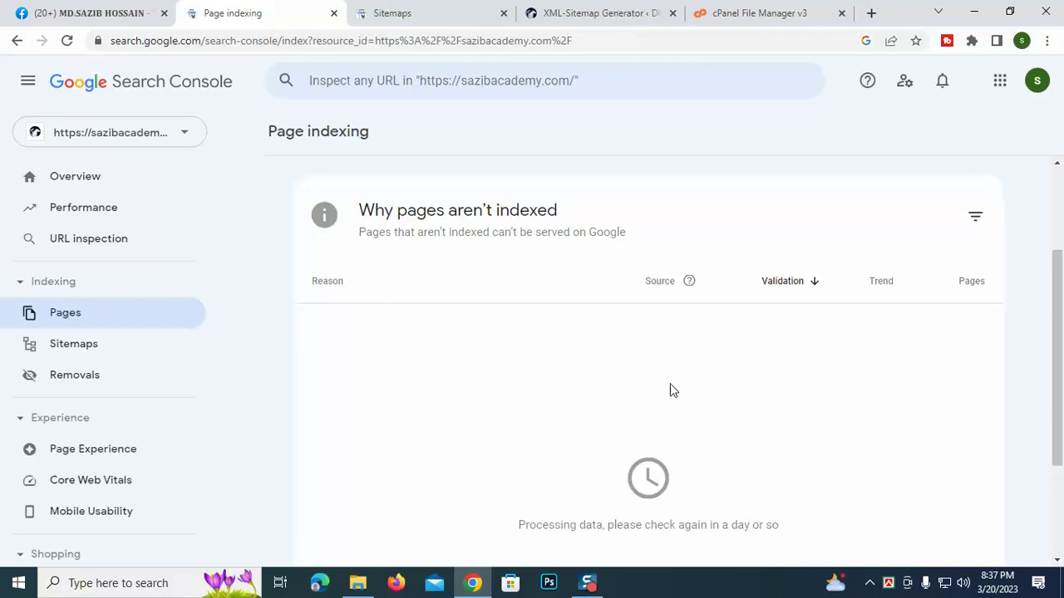
{"action": "left_click", "coordinate": [85, 357]}
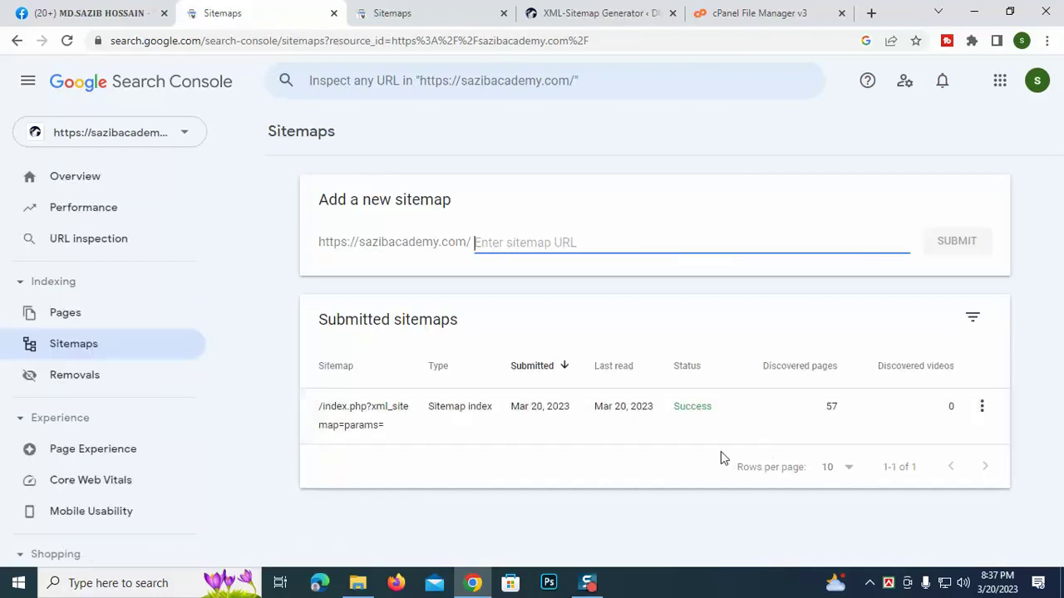
{"action": "left_click", "coordinate": [981, 405]}
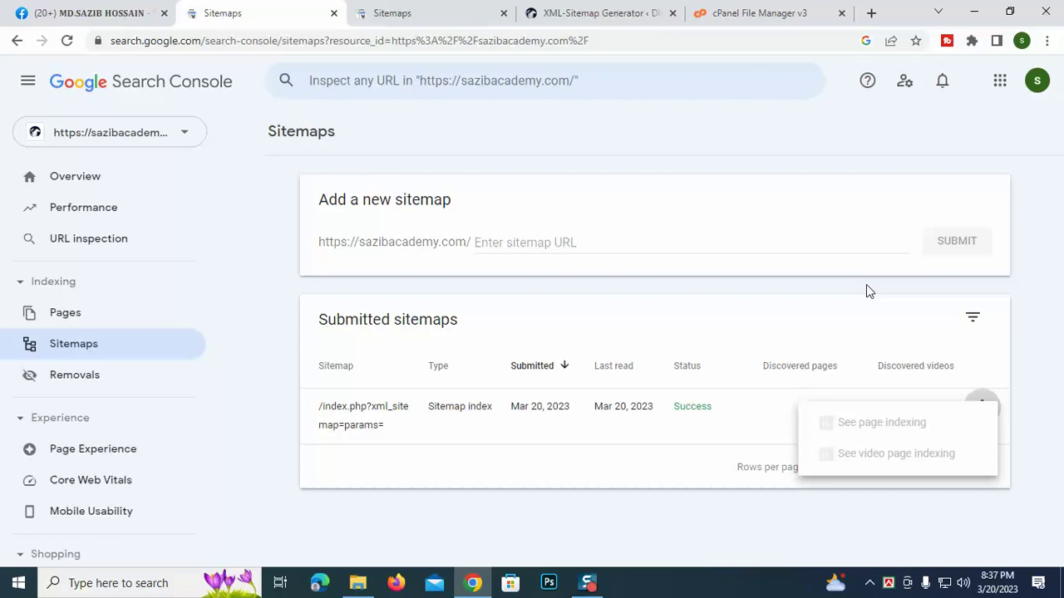
{"action": "left_click", "coordinate": [972, 317]}
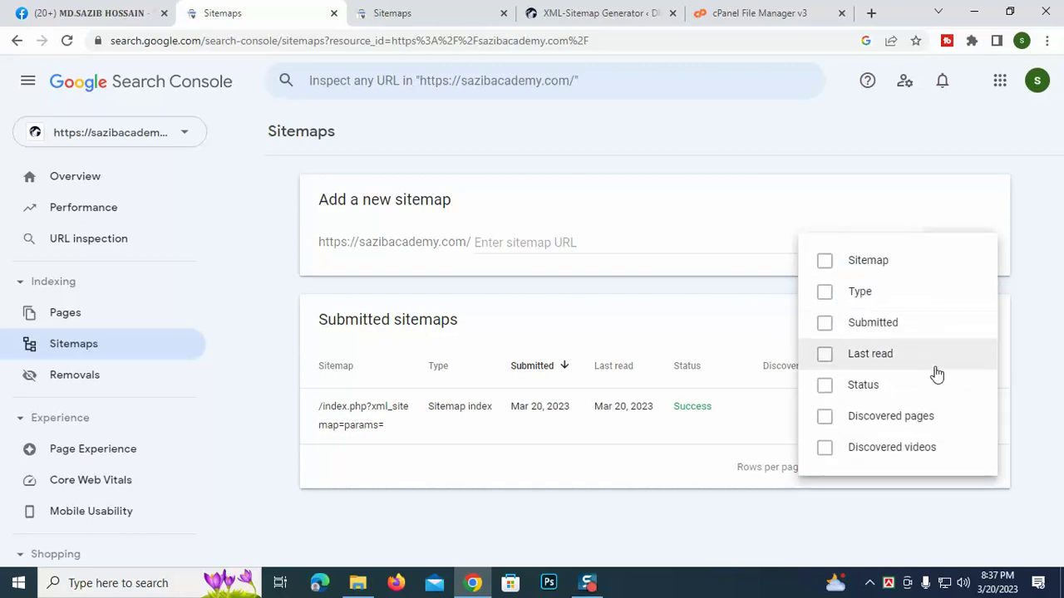
{"action": "left_click", "coordinate": [715, 332]}
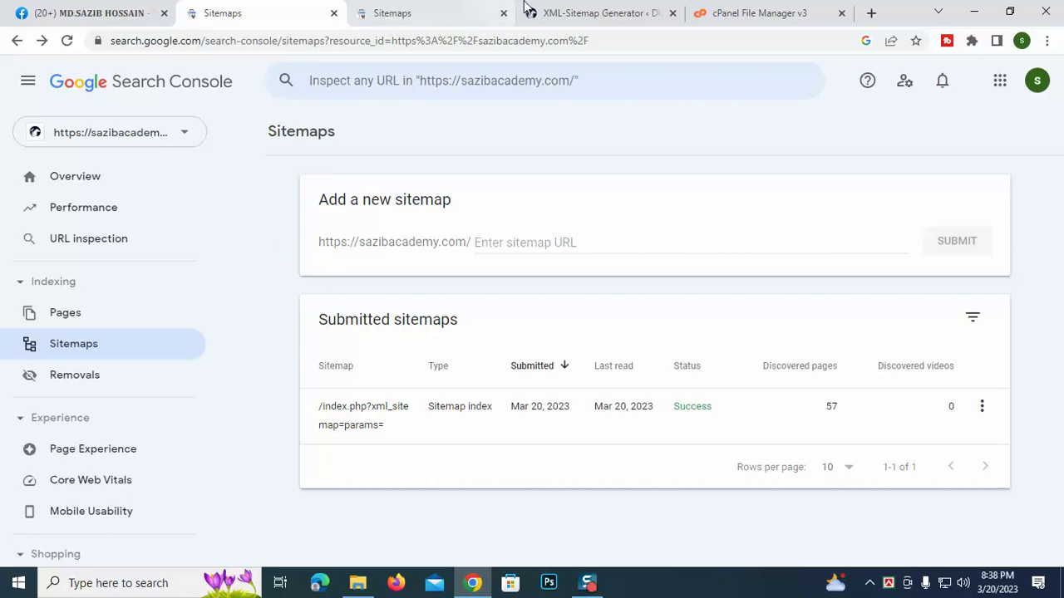
{"action": "left_click", "coordinate": [600, 13]}
{"action": "left_click", "coordinate": [758, 13]}
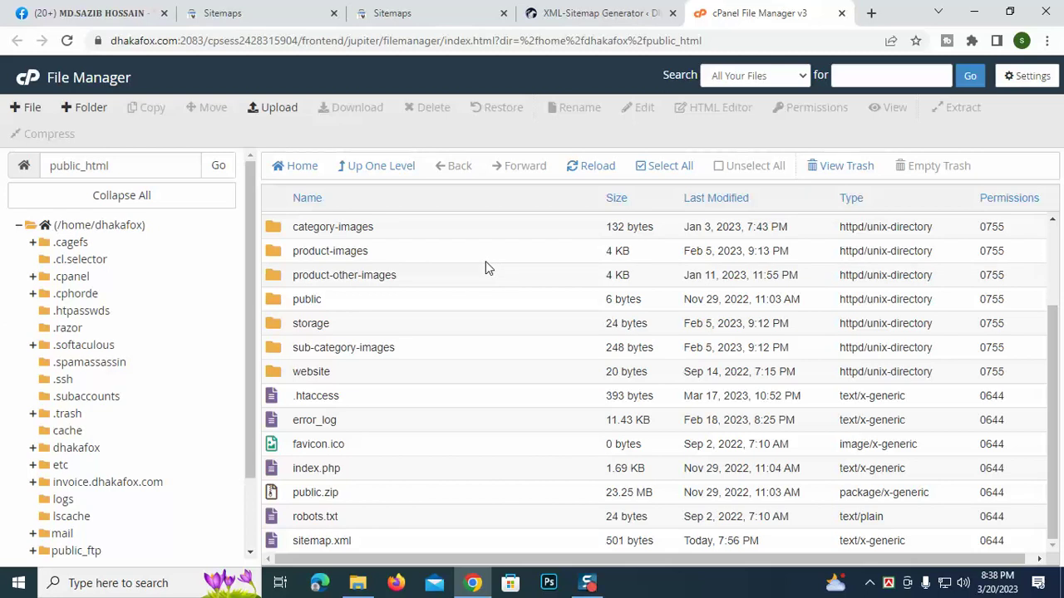
{"action": "left_click", "coordinate": [600, 12]}
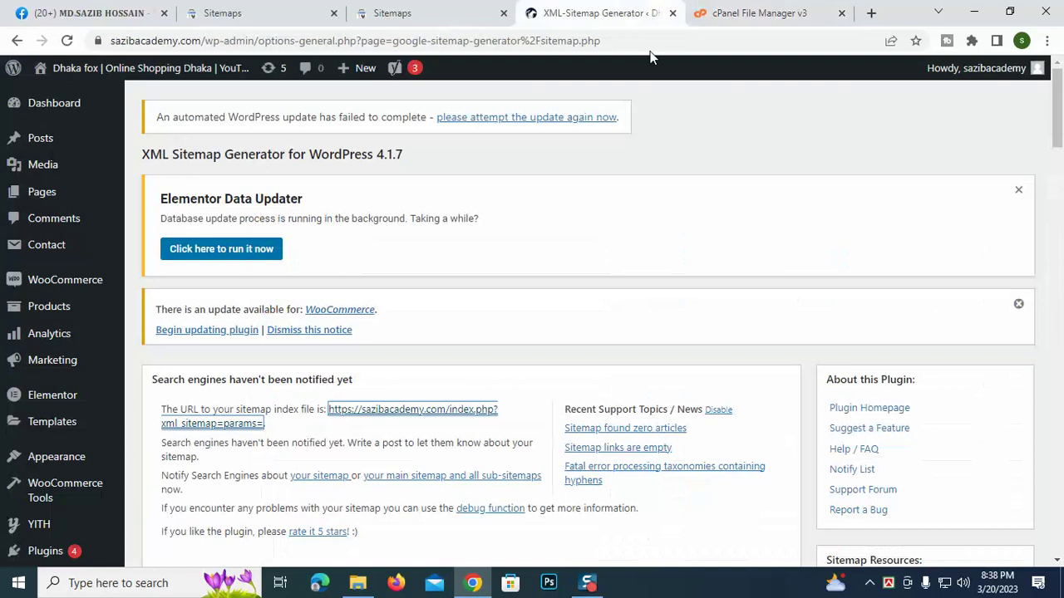
{"action": "left_click", "coordinate": [691, 158]}
{"action": "scroll", "coordinate": [613, 206], "scroll_direction": "down", "scroll_amount": 1}
{"action": "scroll", "coordinate": [613, 206], "scroll_direction": "up", "scroll_amount": 1}
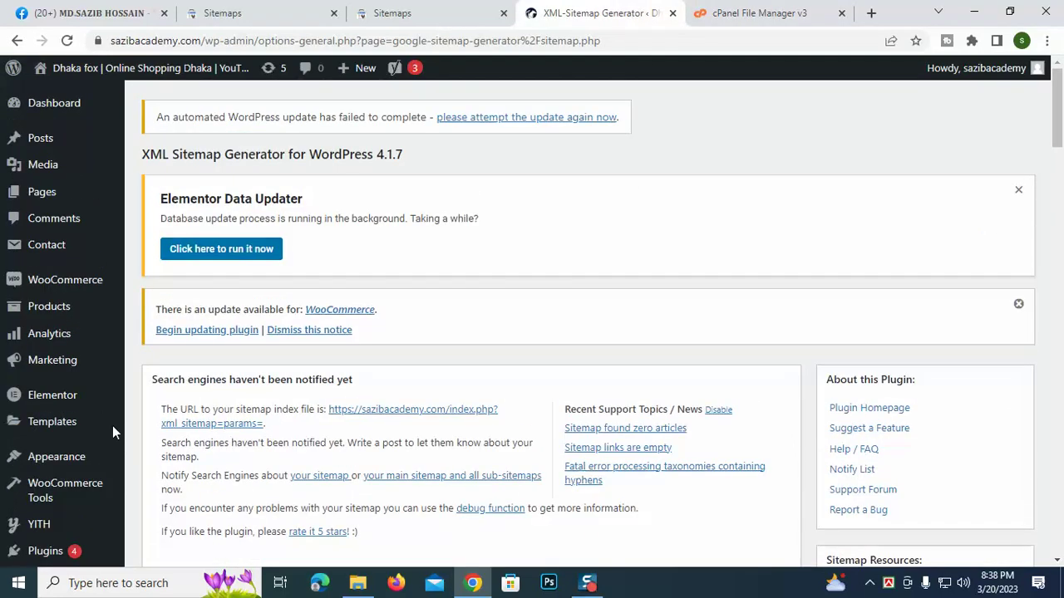
{"action": "scroll", "coordinate": [113, 432], "scroll_direction": "down", "scroll_amount": 2}
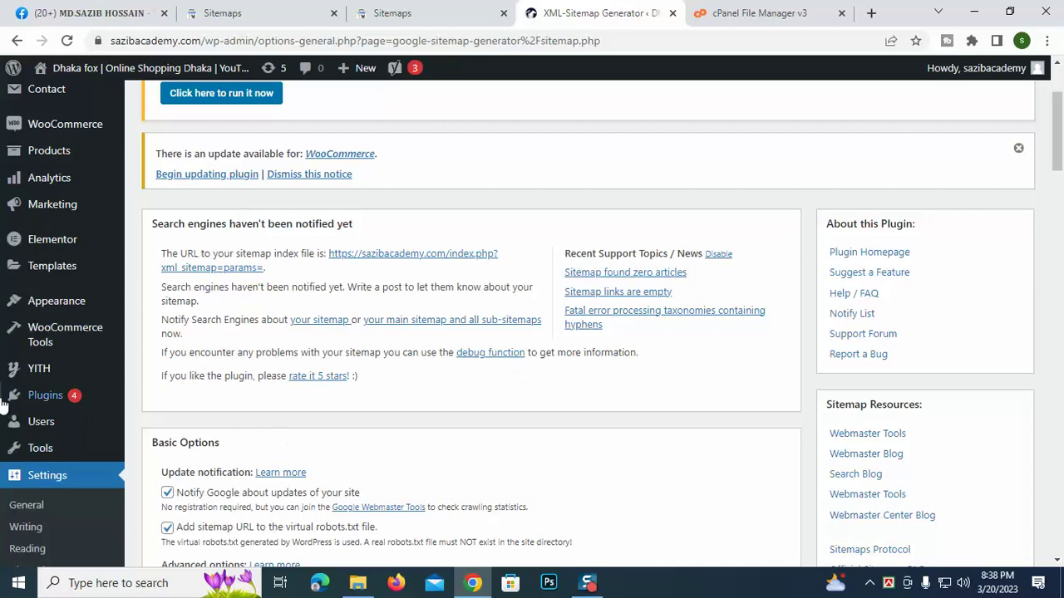
{"action": "scroll", "coordinate": [4, 405], "scroll_direction": "down", "scroll_amount": 2}
{"action": "scroll", "coordinate": [5, 405], "scroll_direction": "up", "scroll_amount": 4}
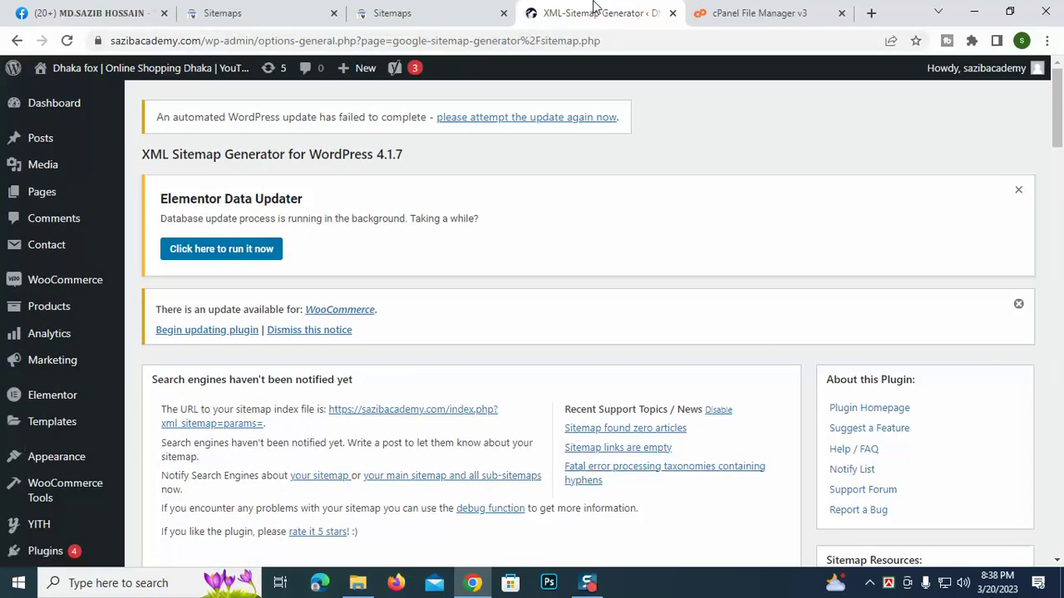
Step: Open the list of all posts in the WordPress admin of sazibacademy.com and look at the most recent ones
{"action": "mouse_move", "coordinate": [39, 402]}
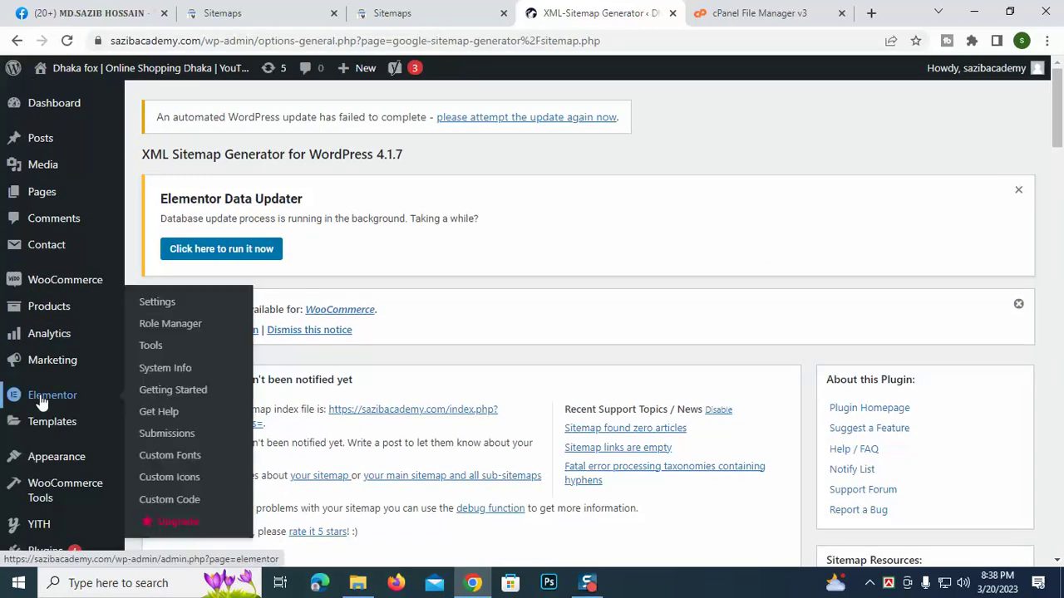
{"action": "mouse_move", "coordinate": [50, 146]}
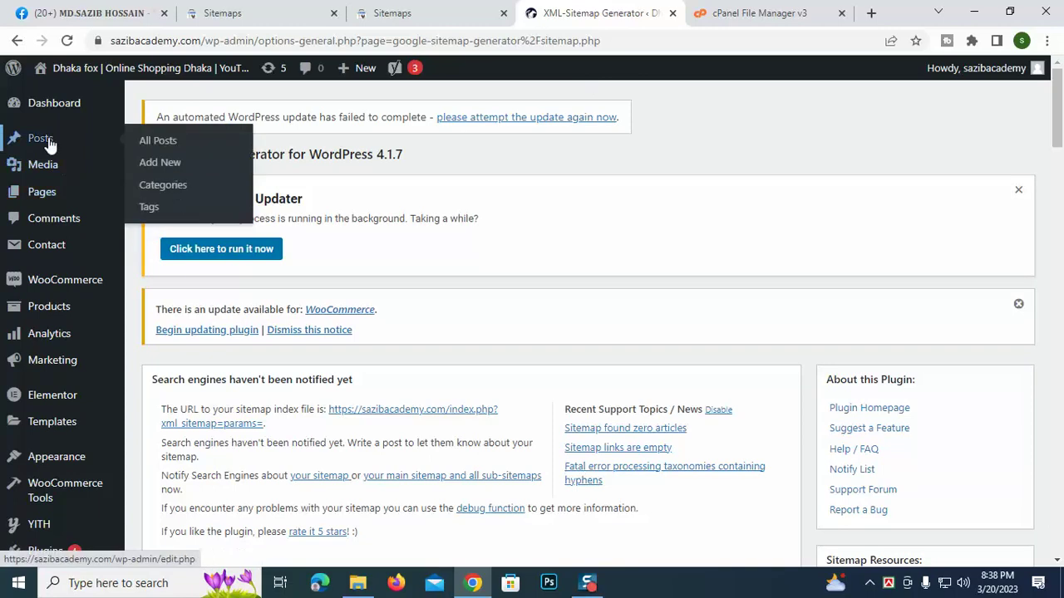
{"action": "left_click", "coordinate": [151, 141]}
{"action": "scroll", "coordinate": [408, 473], "scroll_direction": "down", "scroll_amount": 7}
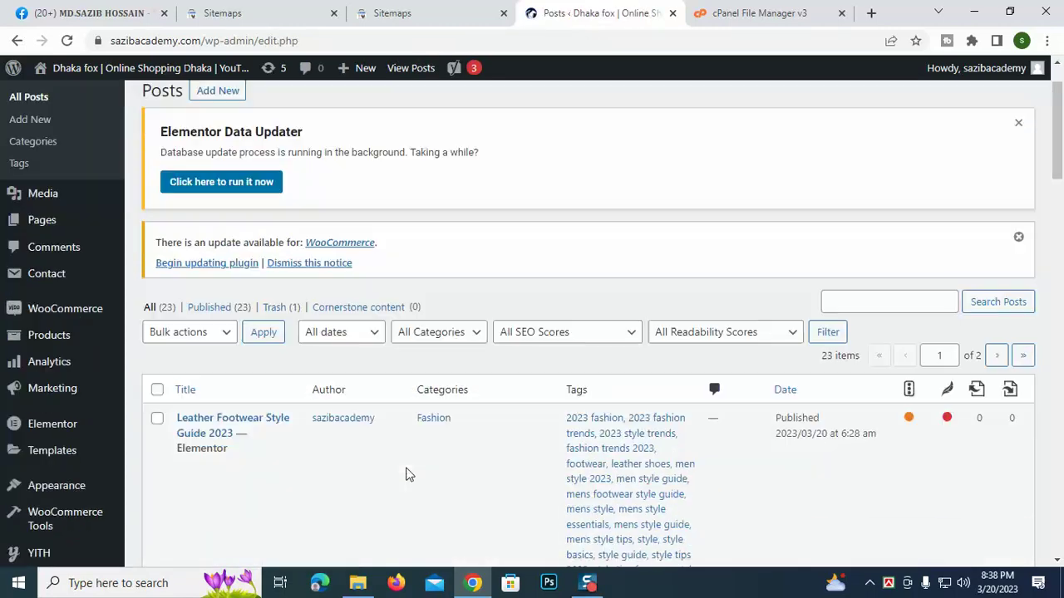
{"action": "scroll", "coordinate": [279, 520], "scroll_direction": "up", "scroll_amount": 4}
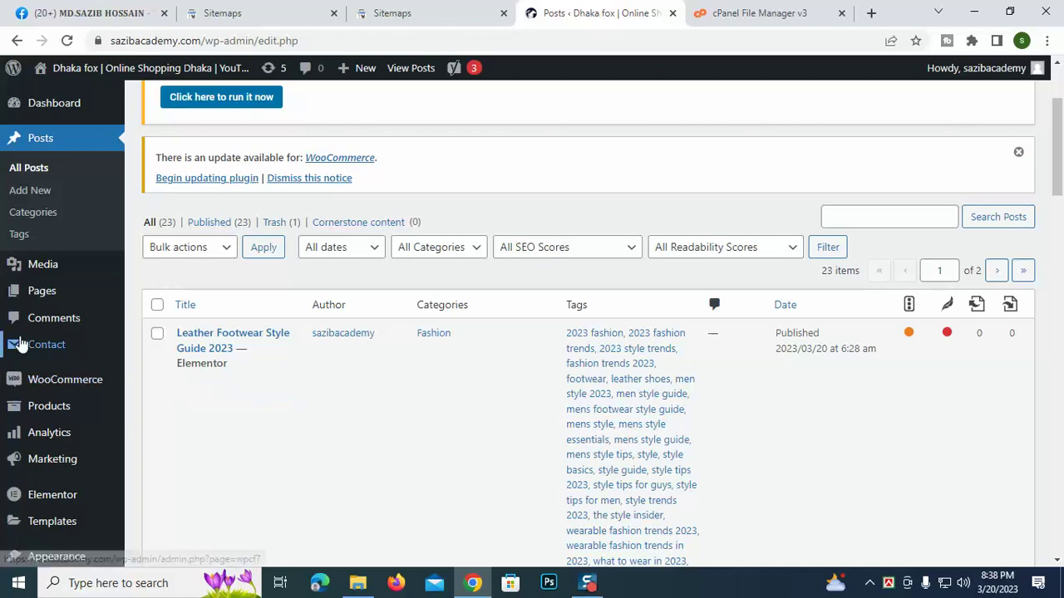
{"action": "scroll", "coordinate": [33, 349], "scroll_direction": "down", "scroll_amount": 1}
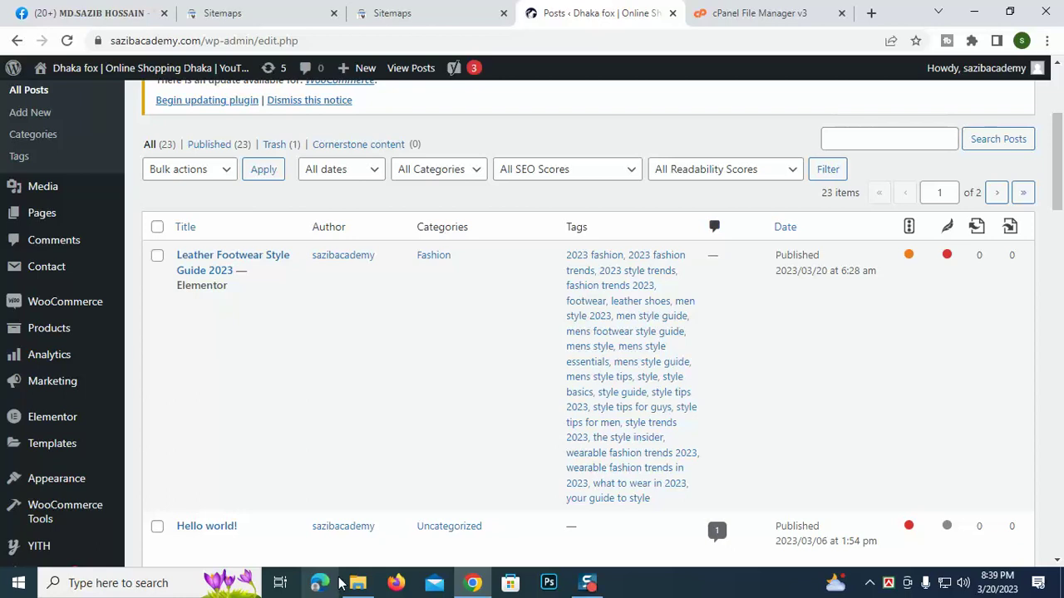
{"action": "scroll", "coordinate": [274, 407], "scroll_direction": "up", "scroll_amount": 5}
Step: Load the sazibacademy.com homepage in place of the cPanel File Manager
{"action": "left_click", "coordinate": [431, 13]}
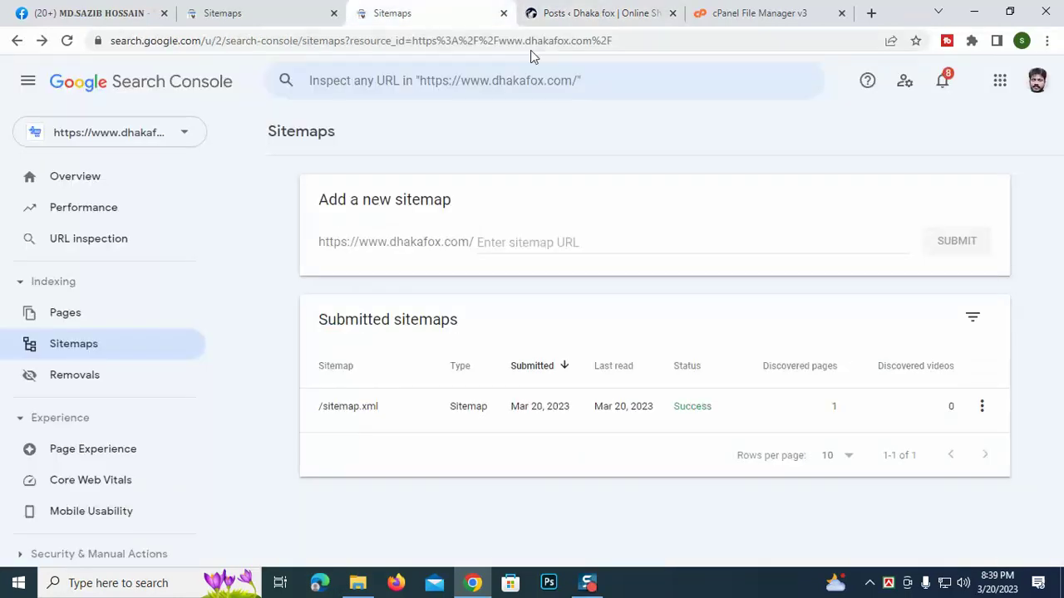
{"action": "left_click", "coordinate": [749, 10]}
{"action": "left_click", "coordinate": [330, 47]}
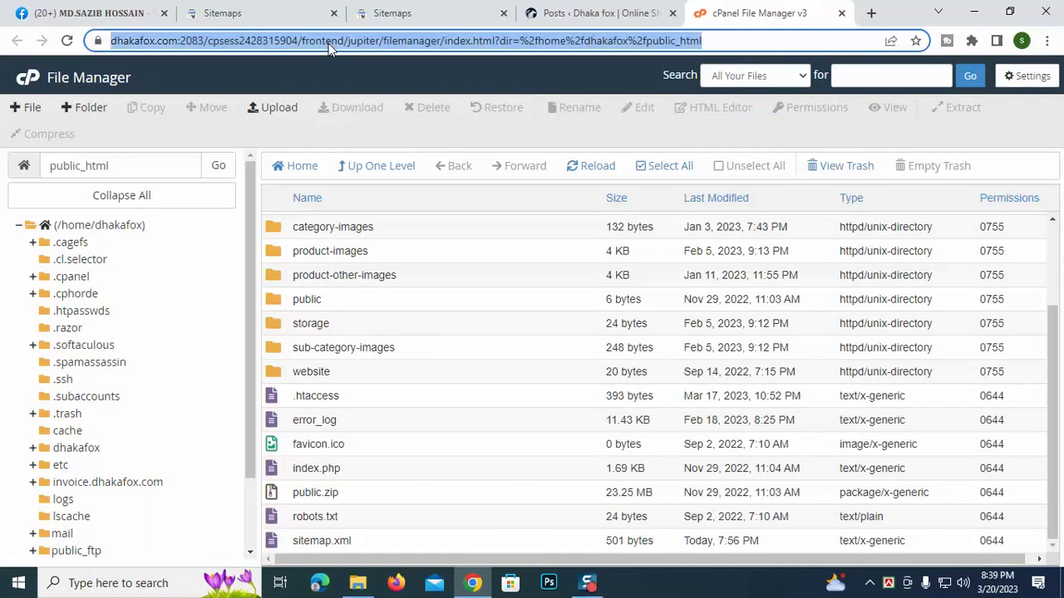
{"action": "type", "text": "sazibacademy.com"}
{"action": "key", "text": "Return"}
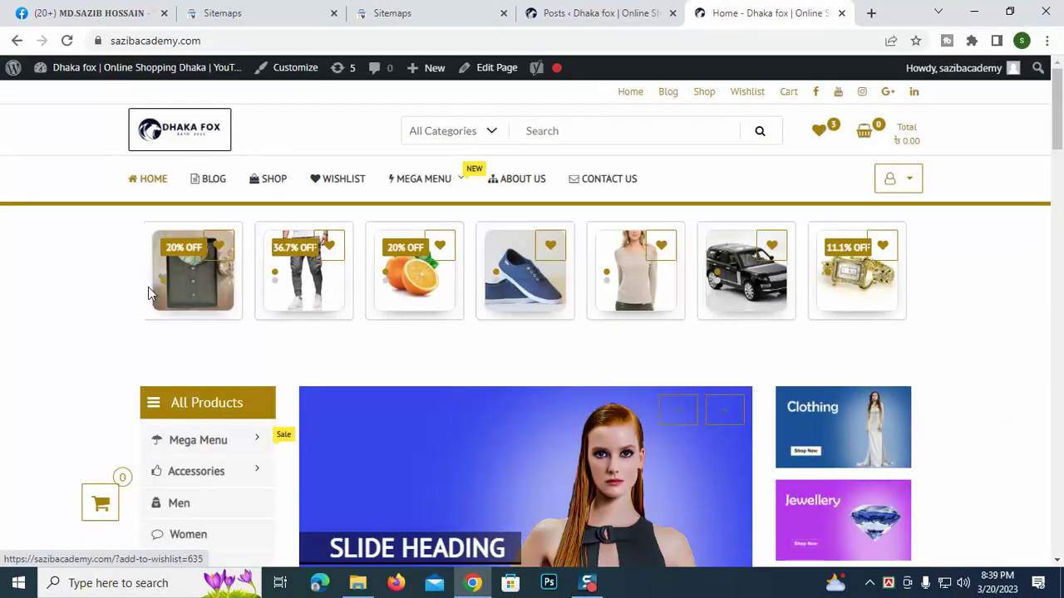
Step: Open the "Leather Footwear Style Guide 2023" post from the site's blog and look through its text, video and product images
{"action": "left_click", "coordinate": [214, 186]}
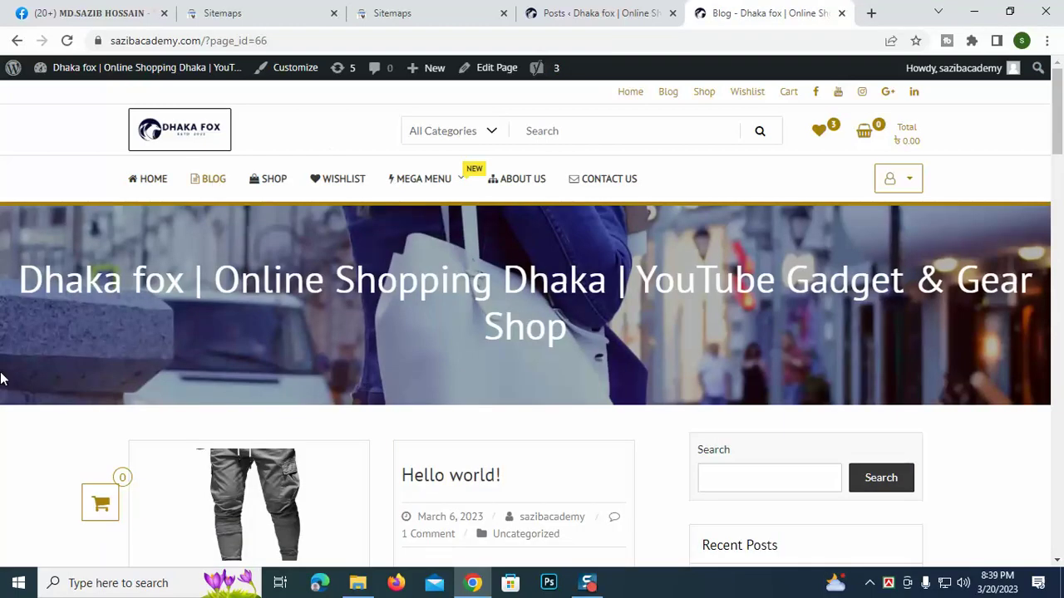
{"action": "scroll", "coordinate": [23, 347], "scroll_direction": "down", "scroll_amount": 4}
{"action": "scroll", "coordinate": [236, 299], "scroll_direction": "up", "scroll_amount": 2}
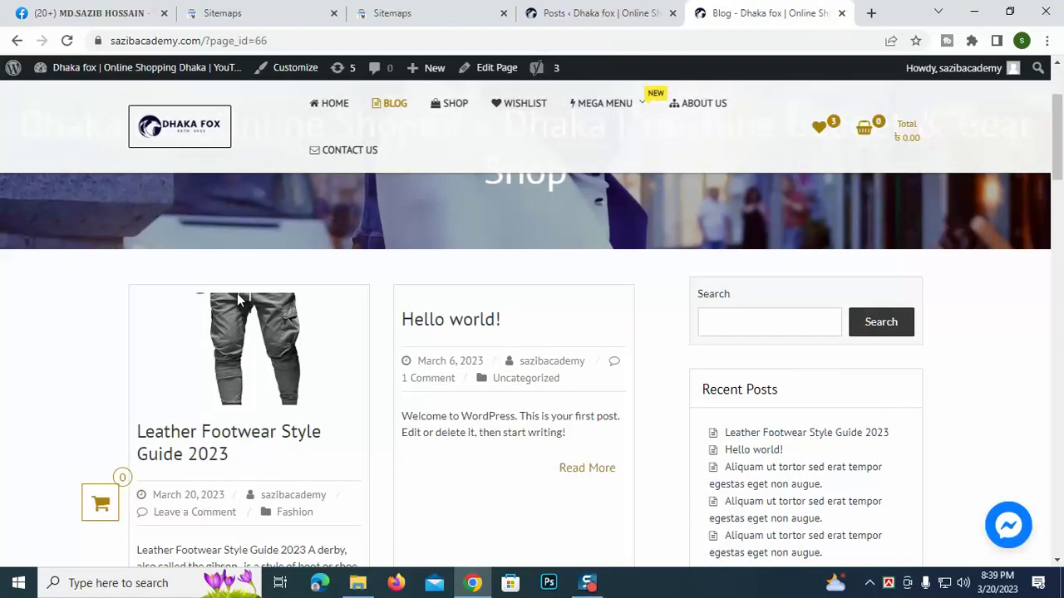
{"action": "left_click", "coordinate": [207, 454]}
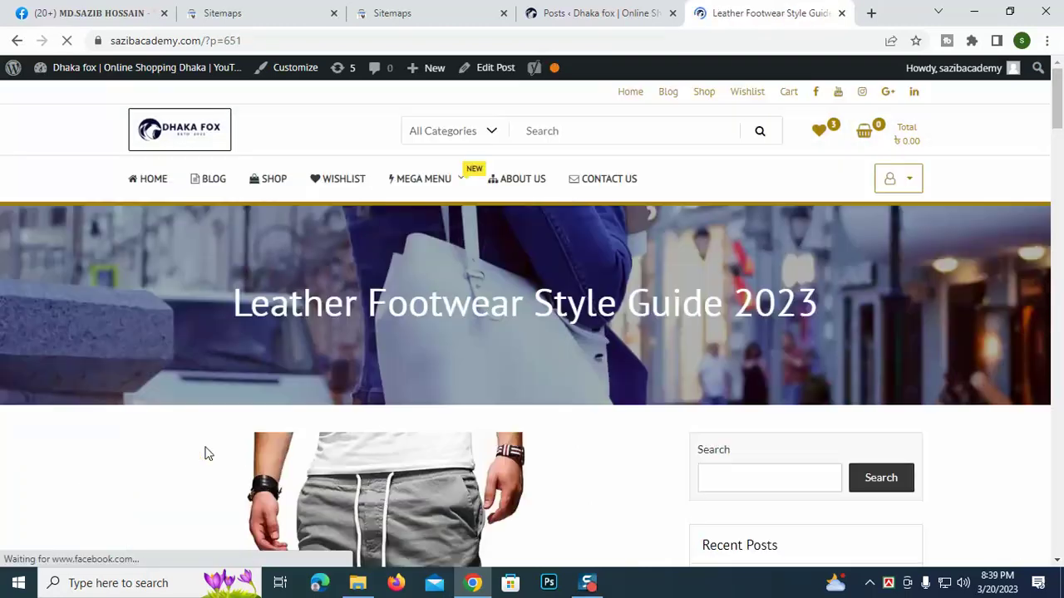
{"action": "scroll", "coordinate": [380, 470], "scroll_direction": "down", "scroll_amount": 7}
{"action": "scroll", "coordinate": [306, 416], "scroll_direction": "down", "scroll_amount": 15}
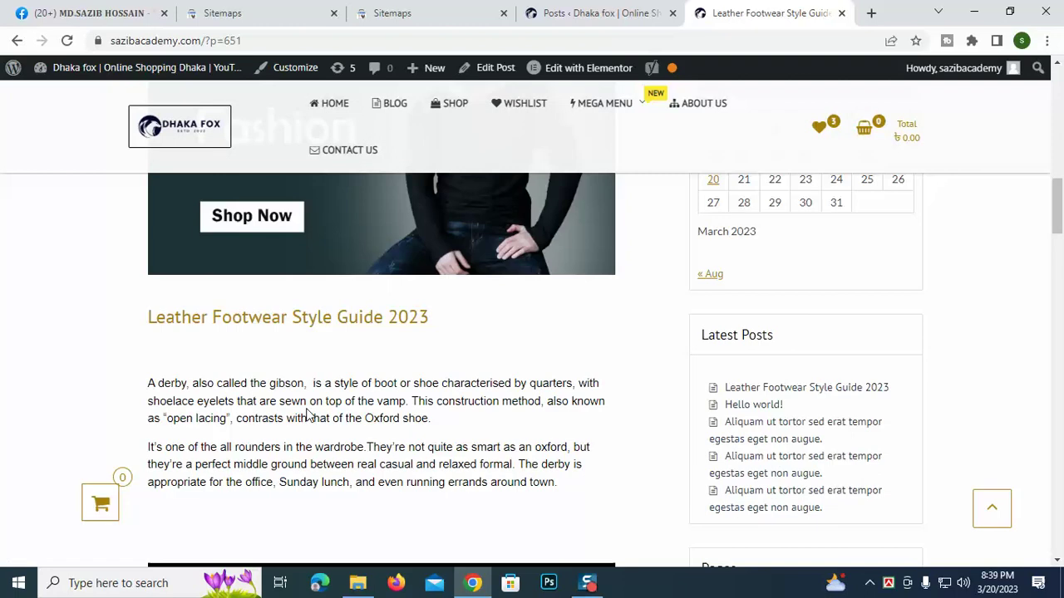
{"action": "scroll", "coordinate": [435, 440], "scroll_direction": "up", "scroll_amount": 15}
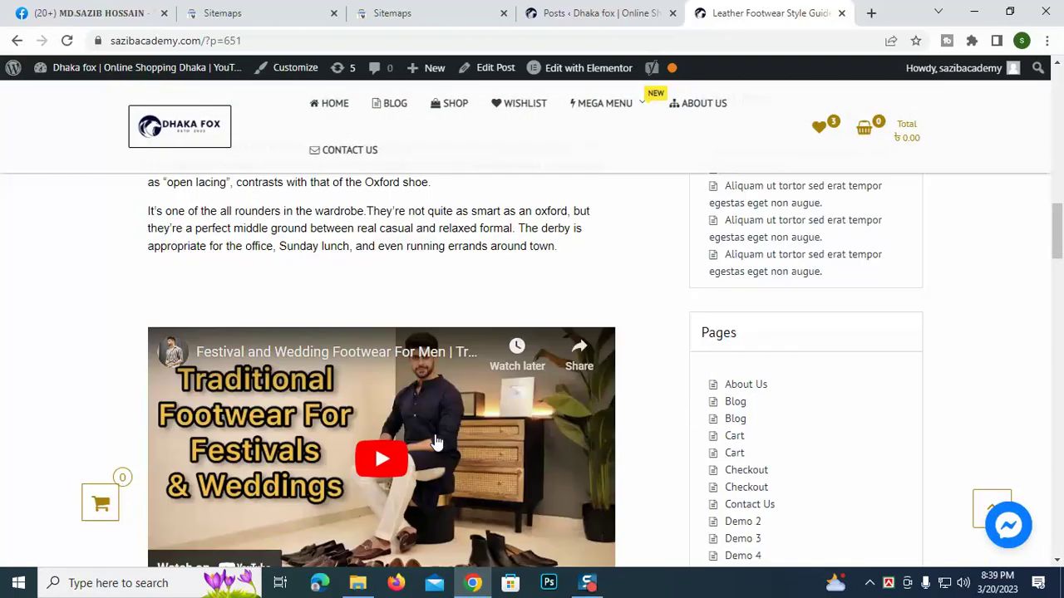
{"action": "scroll", "coordinate": [432, 442], "scroll_direction": "down", "scroll_amount": 20}
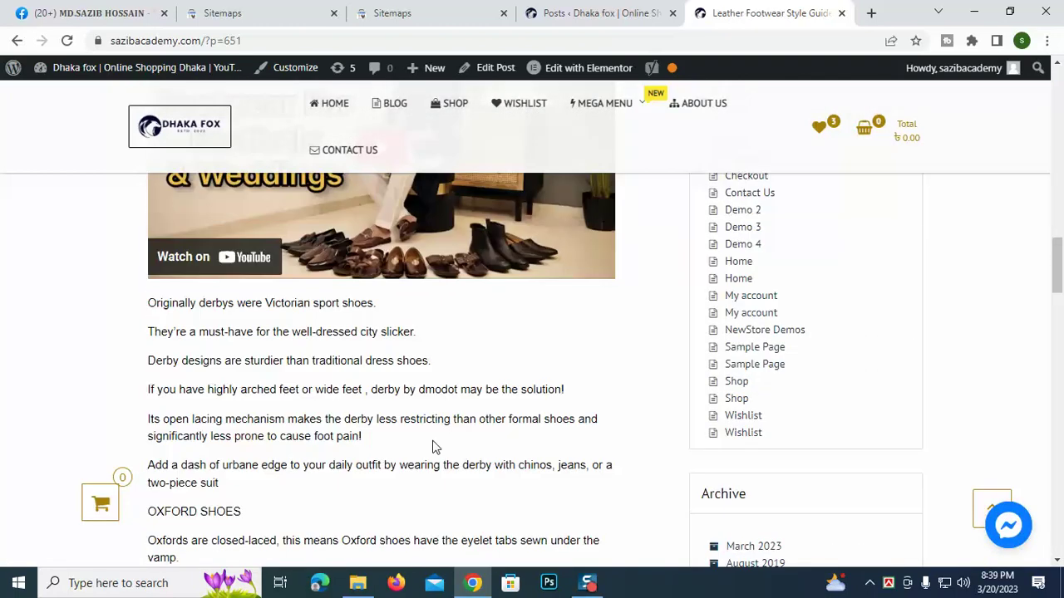
{"action": "scroll", "coordinate": [438, 455], "scroll_direction": "up", "scroll_amount": 2}
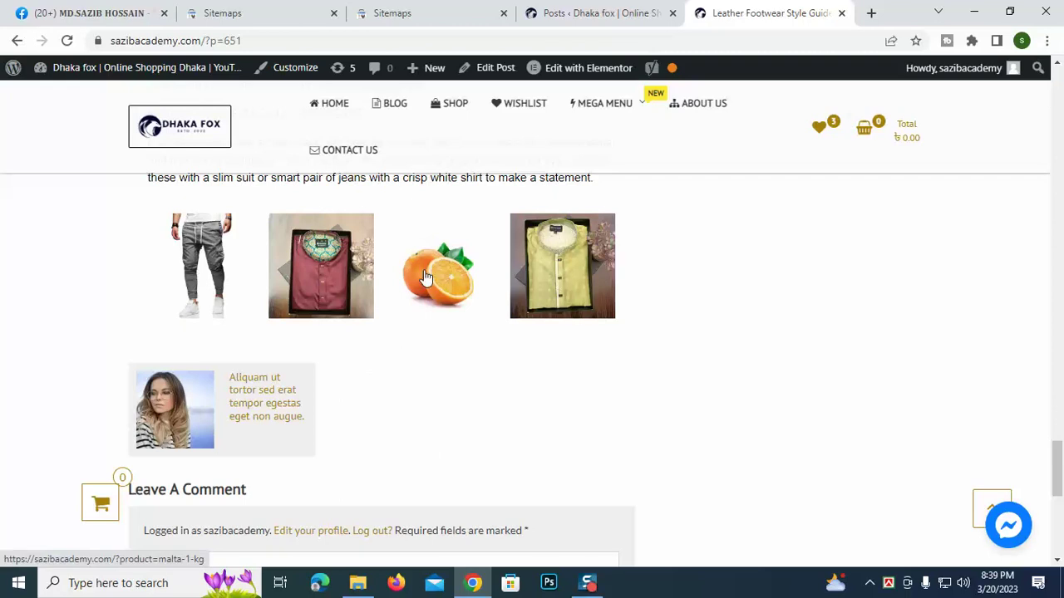
Step: View the Malta 1 KG product linked from the orange image in the post, and return to the post
{"action": "left_click", "coordinate": [455, 271]}
{"action": "scroll", "coordinate": [576, 415], "scroll_direction": "down", "scroll_amount": 5}
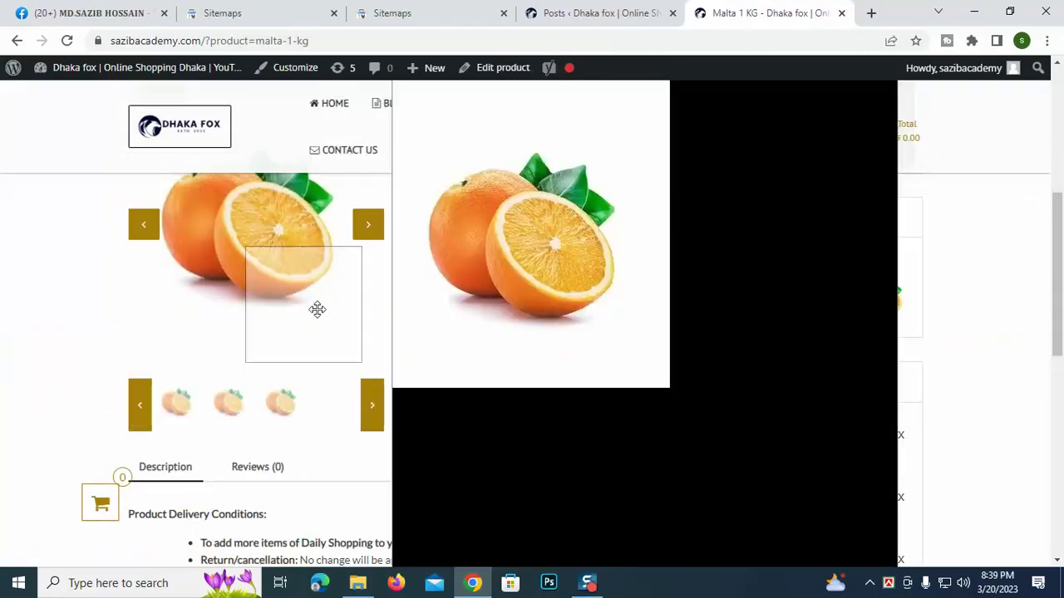
{"action": "scroll", "coordinate": [615, 475], "scroll_direction": "up", "scroll_amount": 2}
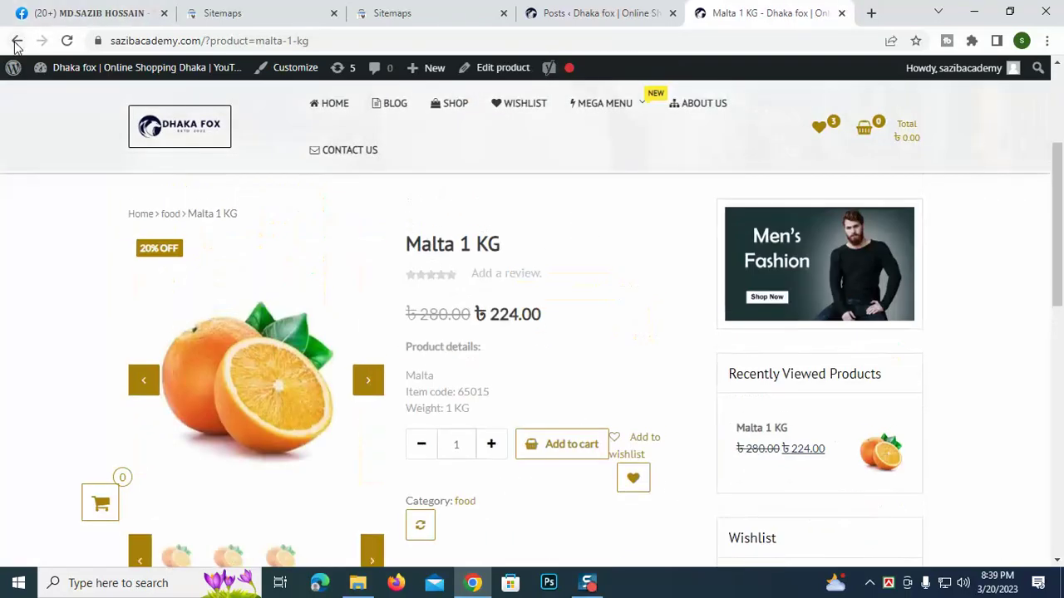
{"action": "left_click", "coordinate": [16, 40]}
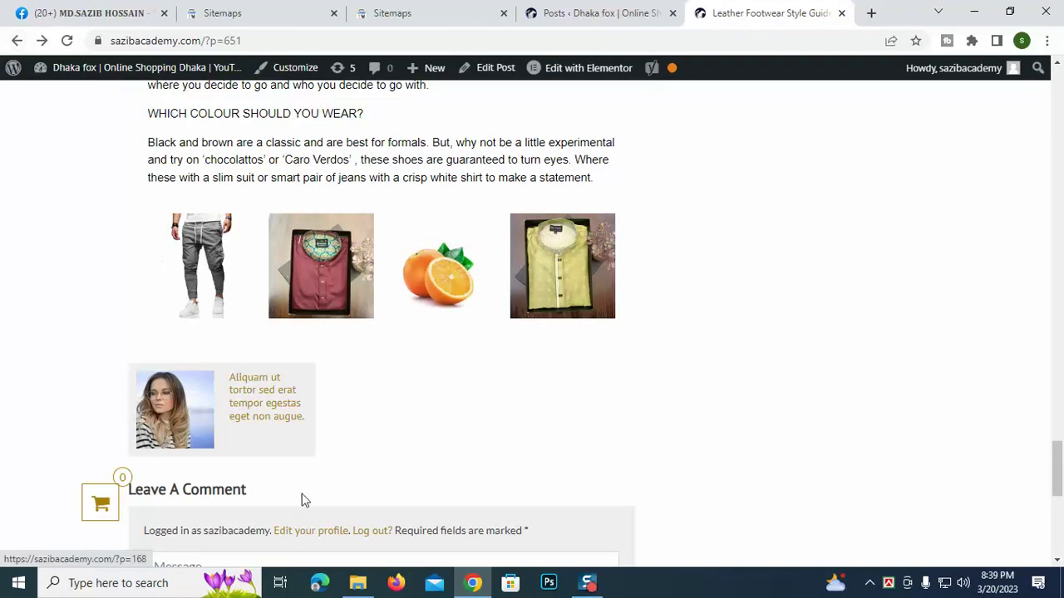
{"action": "scroll", "coordinate": [299, 499], "scroll_direction": "up", "scroll_amount": 8}
{"action": "scroll", "coordinate": [329, 324], "scroll_direction": "up", "scroll_amount": 15}
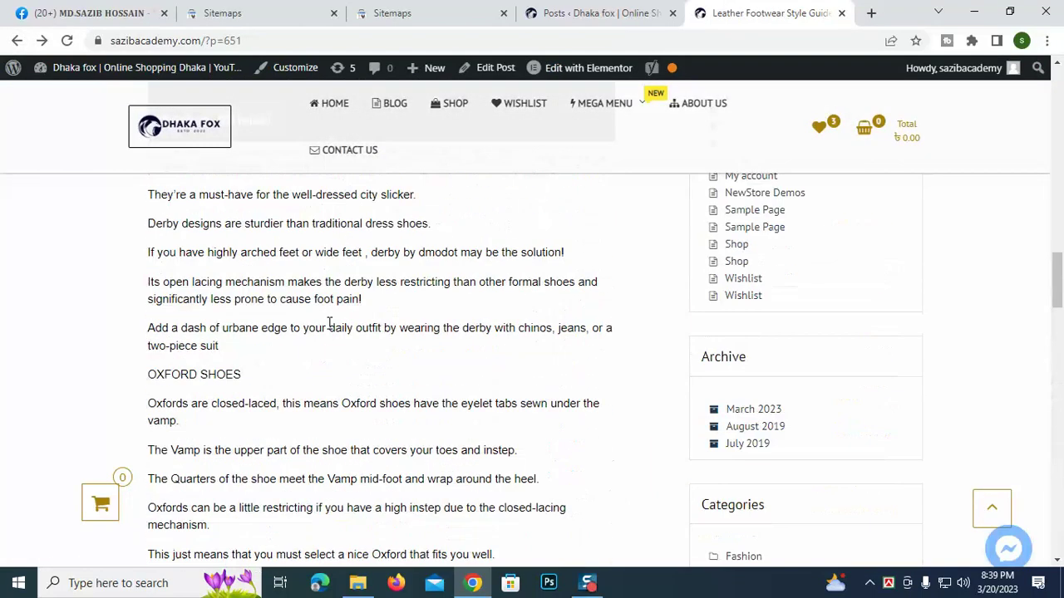
Step: Look over the "Leather Footwear Style Guide 2023" post once more and return to the blog page
{"action": "scroll", "coordinate": [49, 357], "scroll_direction": "up", "scroll_amount": 6}
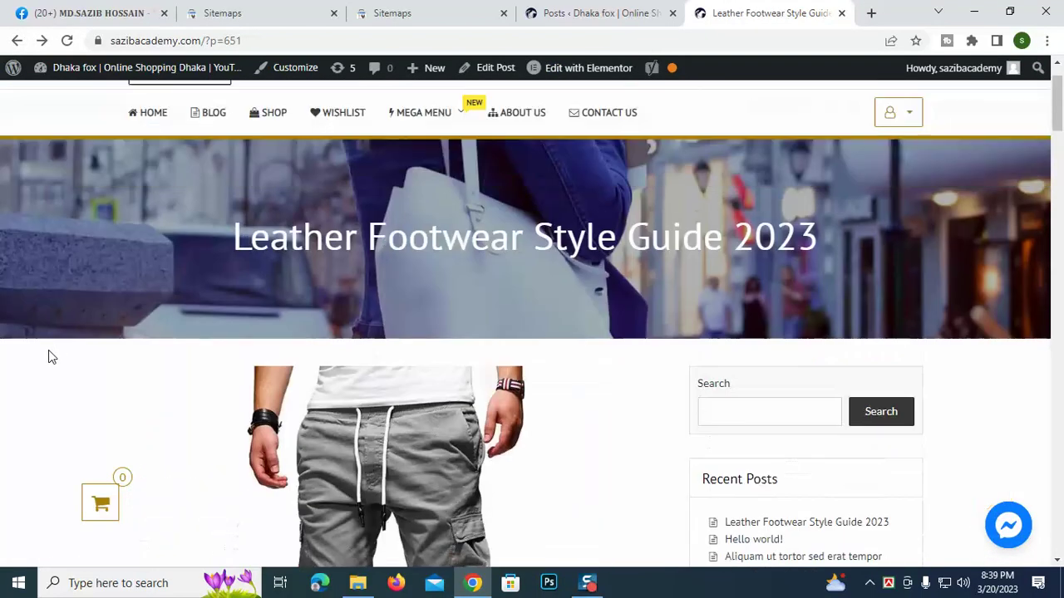
{"action": "scroll", "coordinate": [170, 432], "scroll_direction": "down", "scroll_amount": 4}
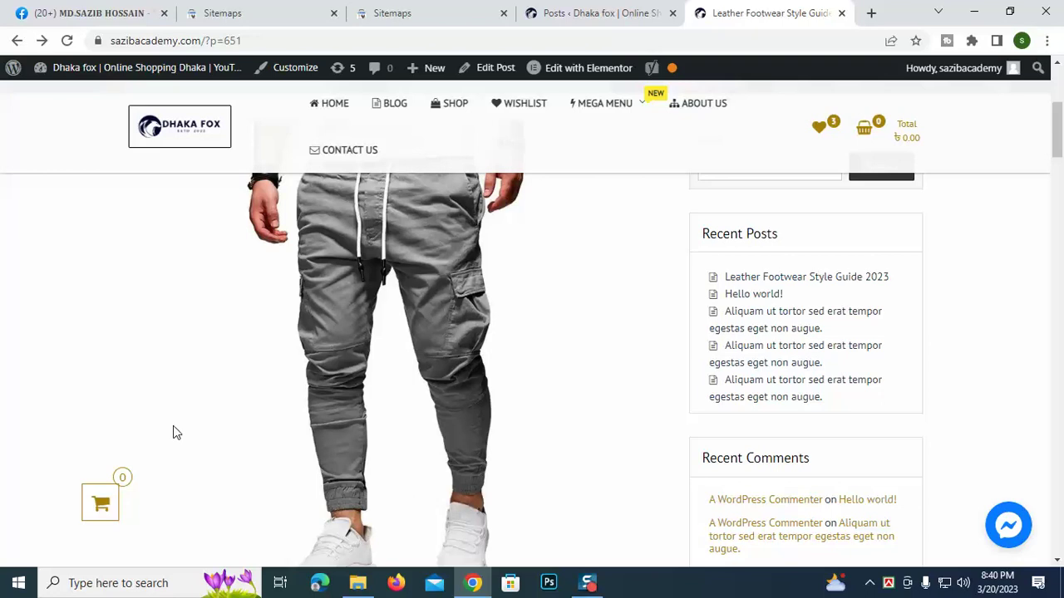
{"action": "scroll", "coordinate": [250, 278], "scroll_direction": "up", "scroll_amount": 5}
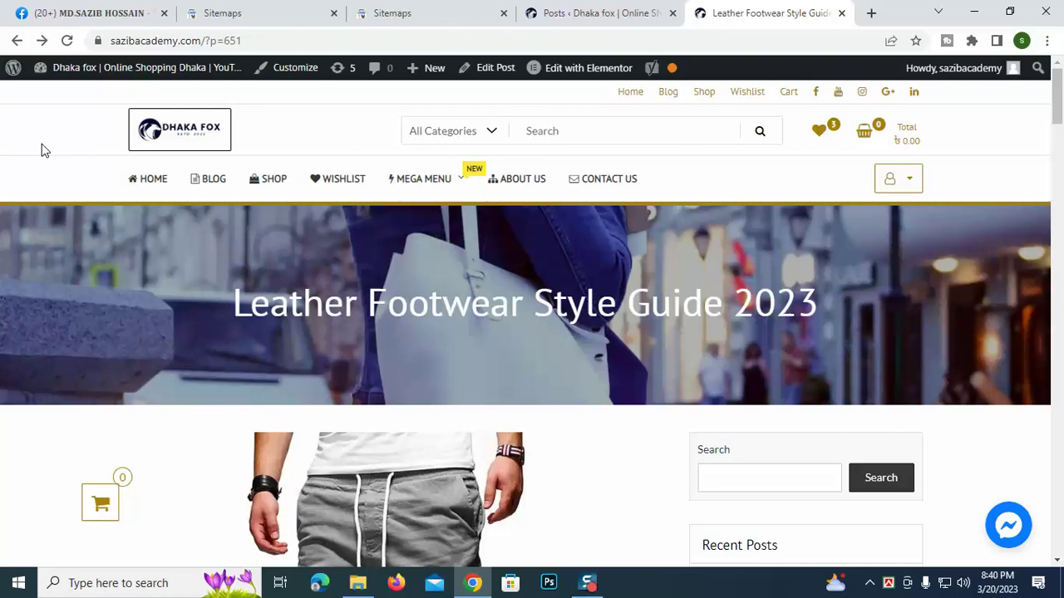
{"action": "left_click", "coordinate": [16, 40]}
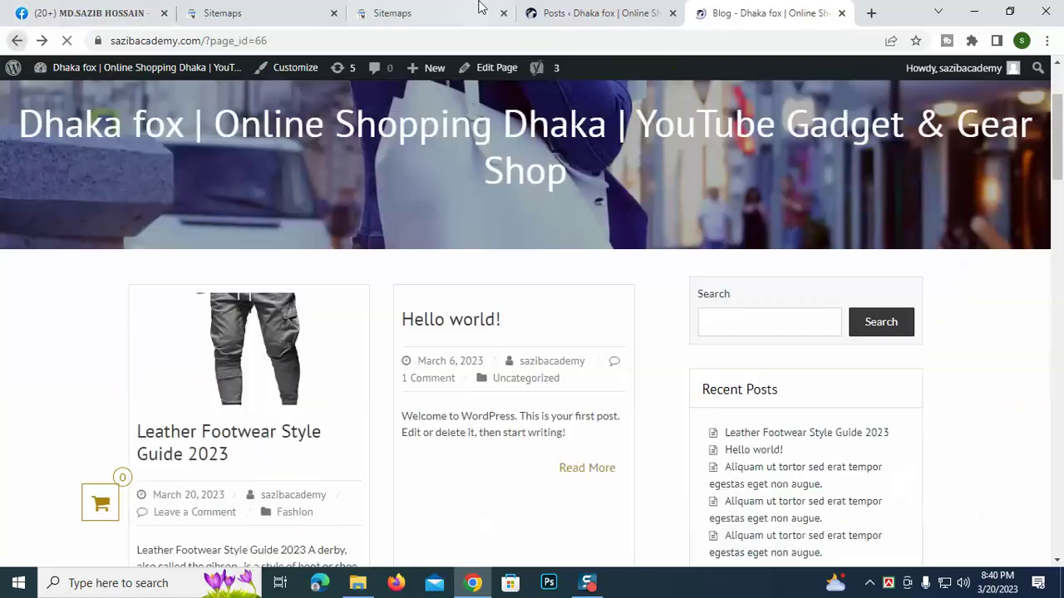
Step: Close both Search Console Sitemaps tabs and start a new post in the WordPress admin of sazibacademy.com
{"action": "left_click", "coordinate": [465, 13]}
{"action": "left_click", "coordinate": [503, 13]}
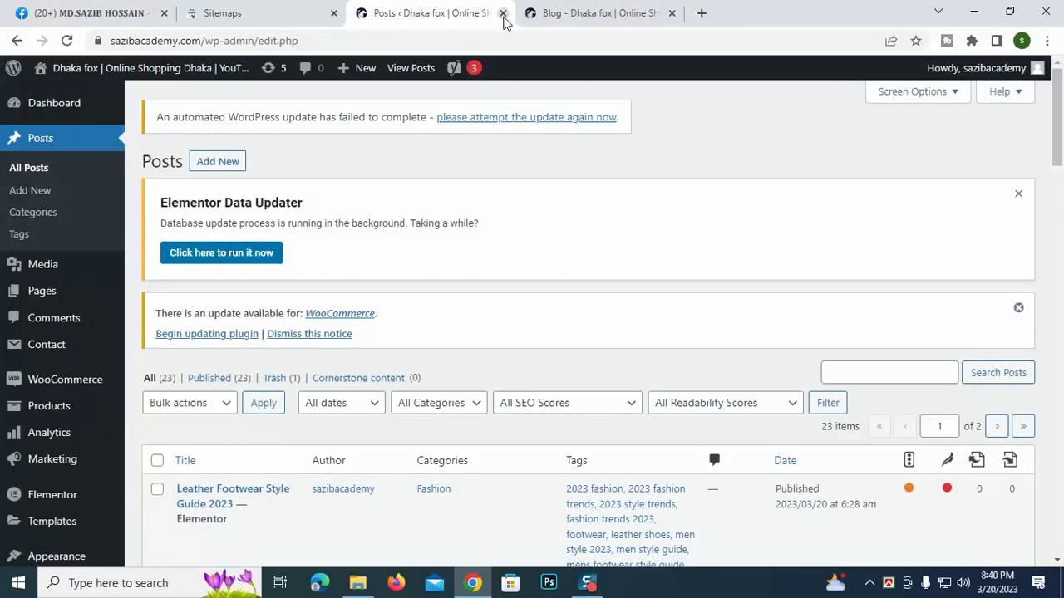
{"action": "left_click", "coordinate": [270, 10]}
{"action": "left_click", "coordinate": [333, 12]}
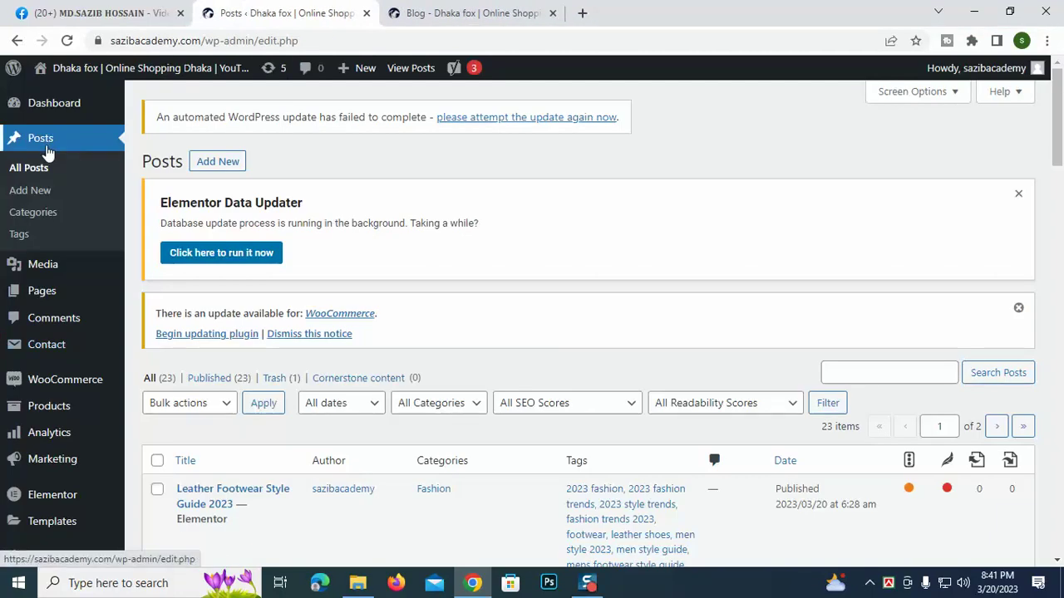
{"action": "left_click", "coordinate": [220, 167]}
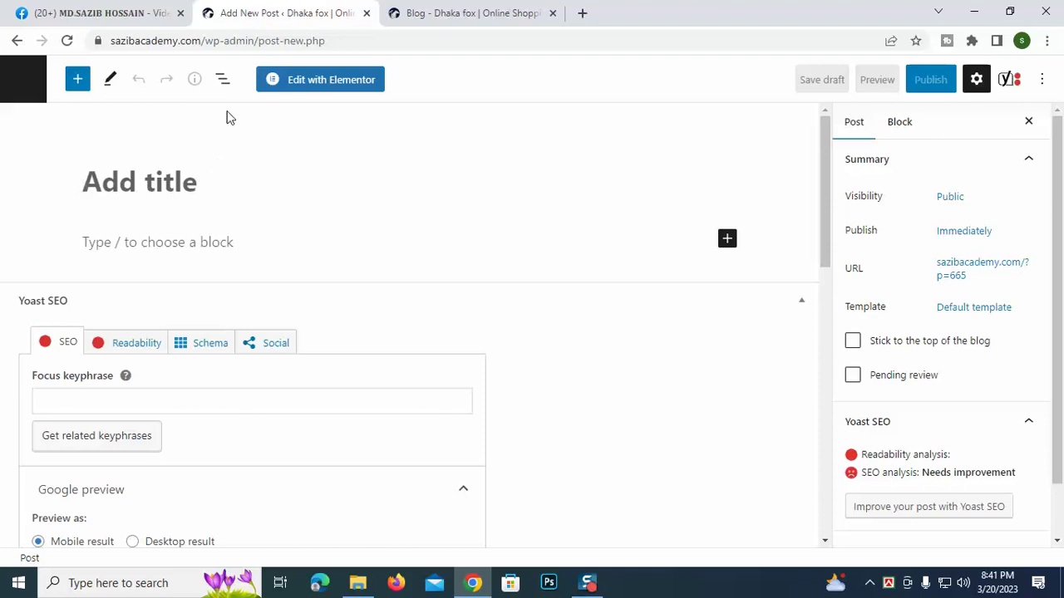
Step: Search Google for "fashaion" in a new tab and insist on results for that exact spelling
{"action": "left_click", "coordinate": [496, 8]}
{"action": "left_click", "coordinate": [584, 10]}
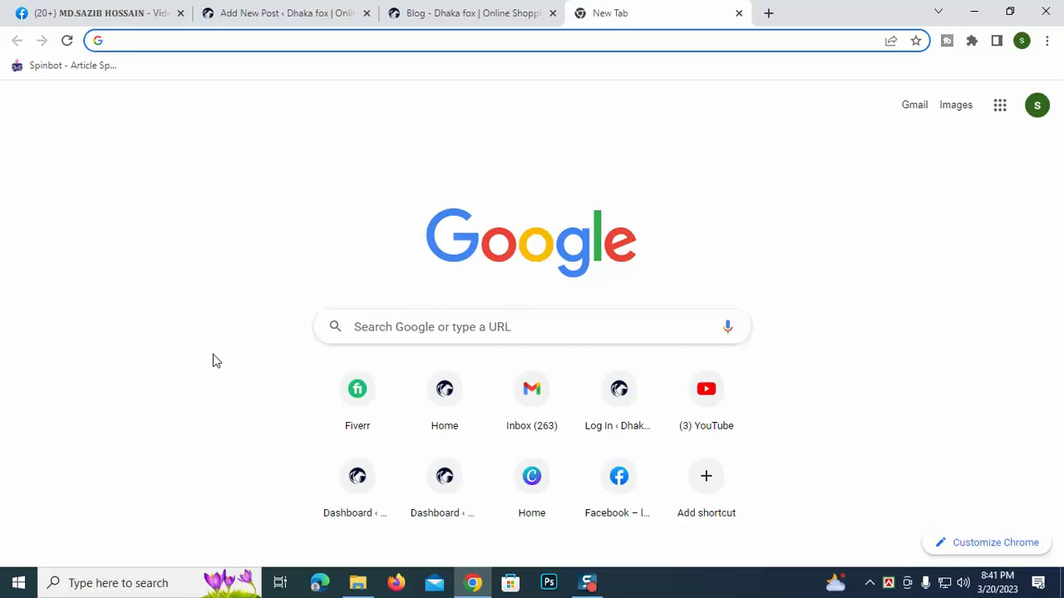
{"action": "type", "text": "fas"}
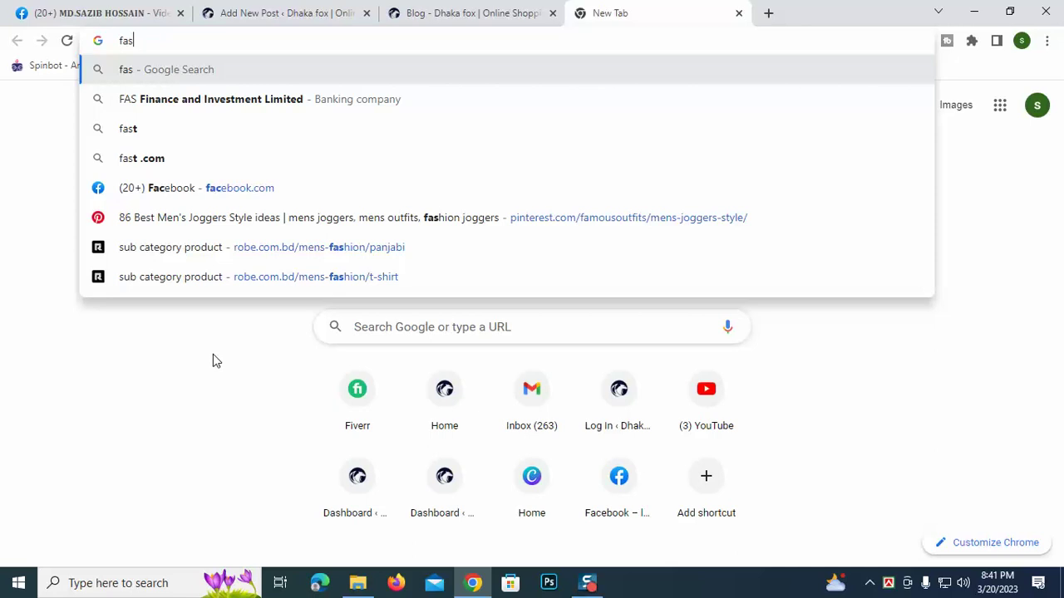
{"action": "key", "text": "BackSpace"}
{"action": "type", "text": "shaion"}
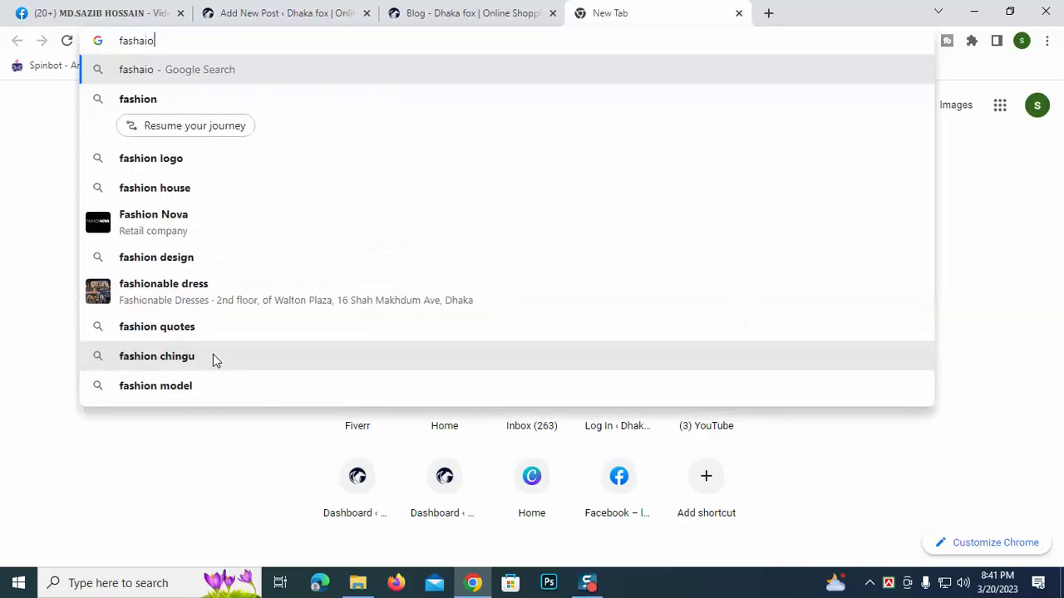
{"action": "key", "text": "Return"}
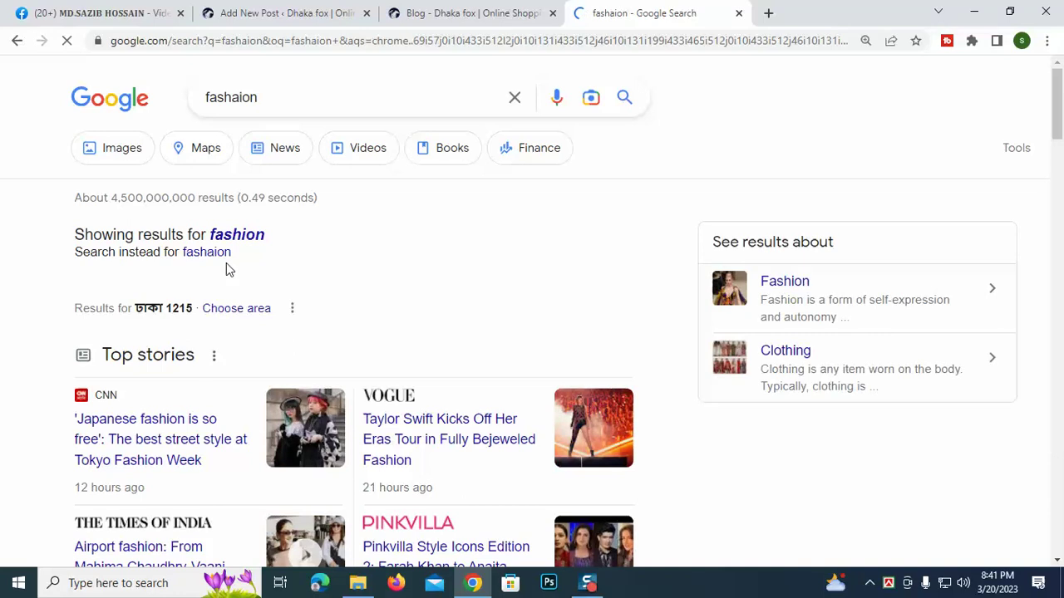
{"action": "left_click", "coordinate": [214, 253]}
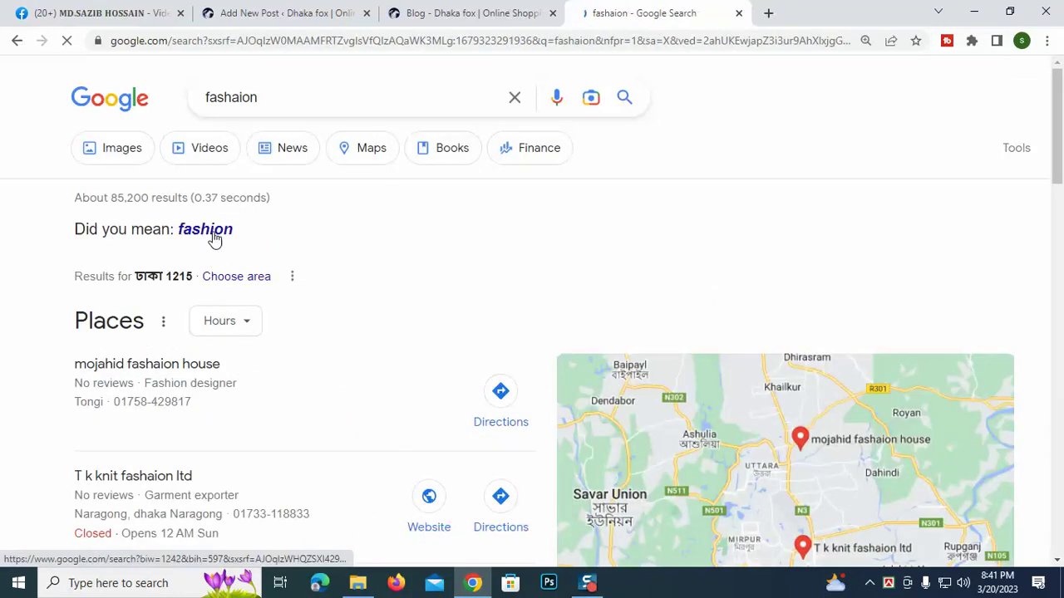
Step: View the mojahid fashaion house listing from the places results and return to the search results
{"action": "scroll", "coordinate": [22, 354], "scroll_direction": "down", "scroll_amount": 2}
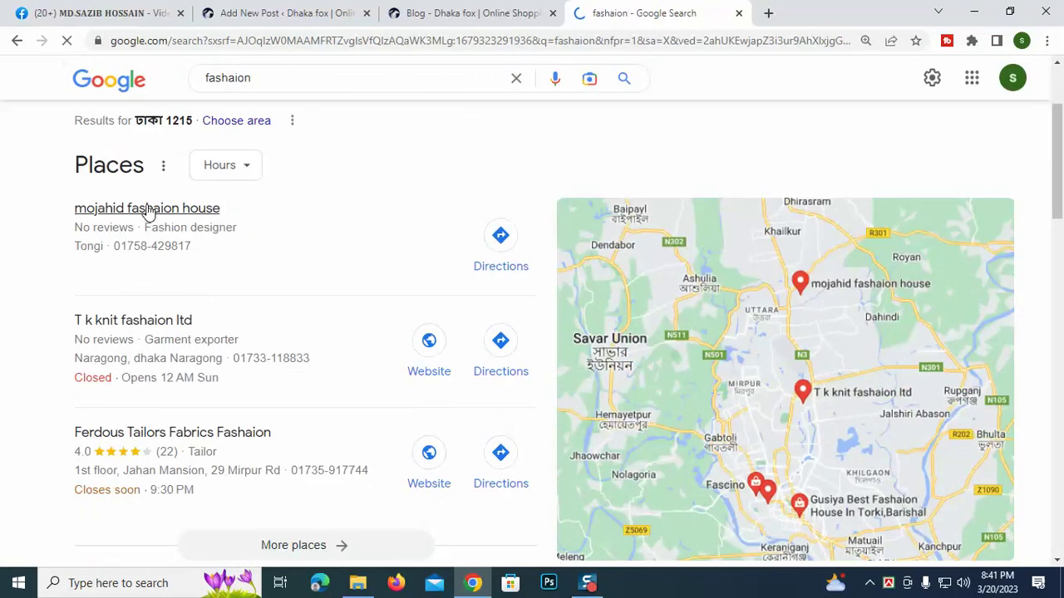
{"action": "left_click", "coordinate": [147, 209]}
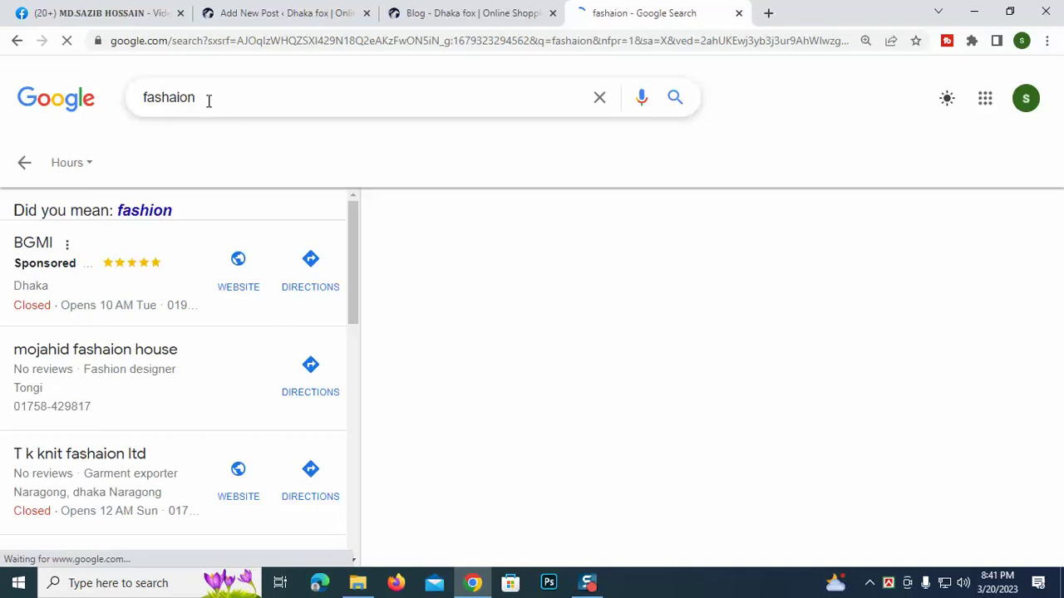
{"action": "left_click_drag", "start_coordinate": [209, 99], "coordinate": [2, 125]}
{"action": "key", "text": "BackSpace"}
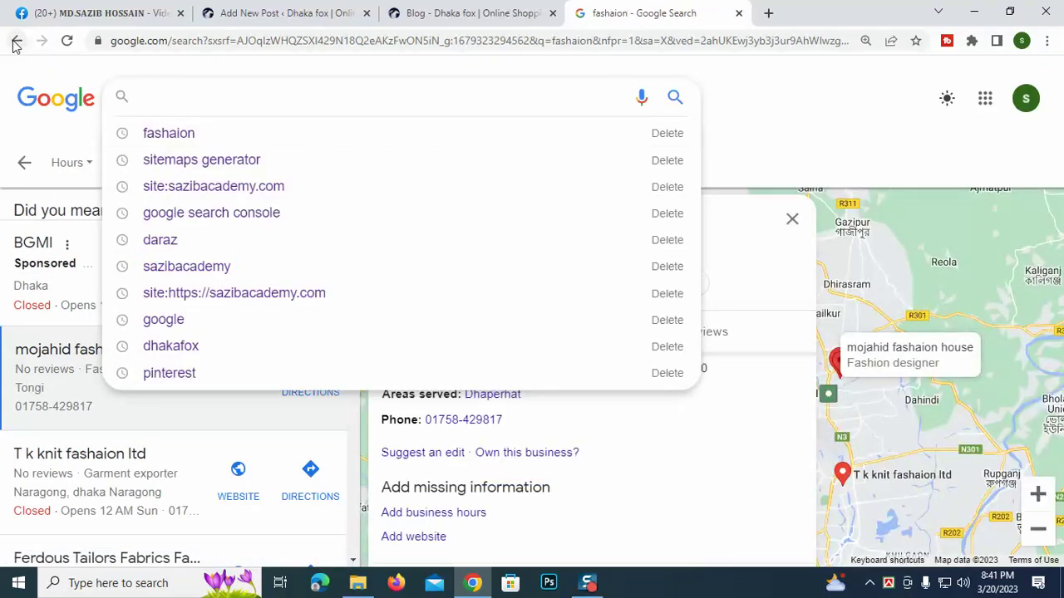
{"action": "left_click", "coordinate": [15, 41]}
Step: Open the Flipkart result for the ZOYA FASHAION men's white casual shirt and look over its product page
{"action": "scroll", "coordinate": [5, 441], "scroll_direction": "down", "scroll_amount": 10}
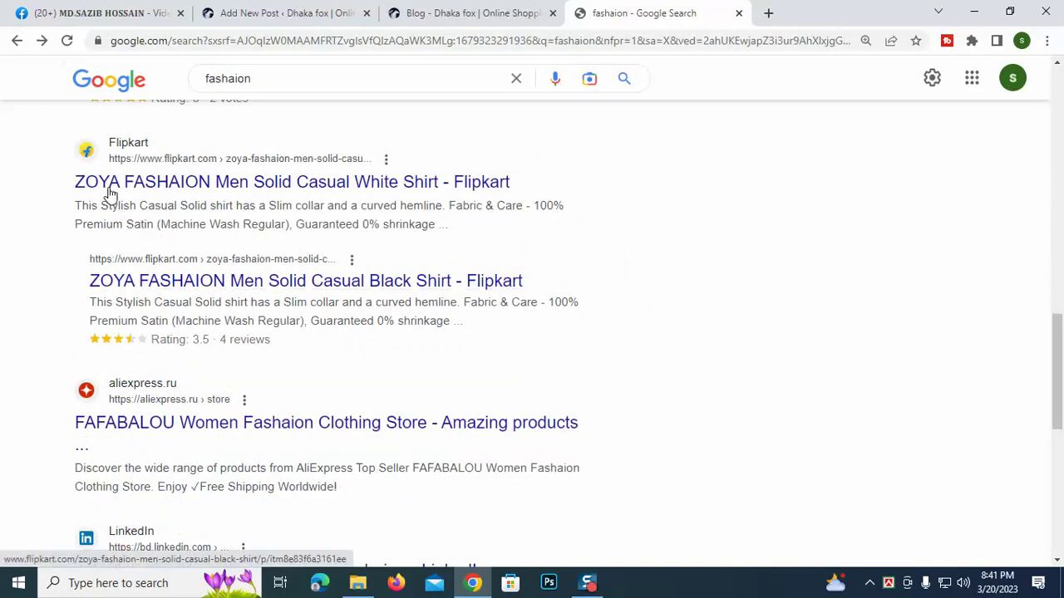
{"action": "left_click", "coordinate": [109, 191]}
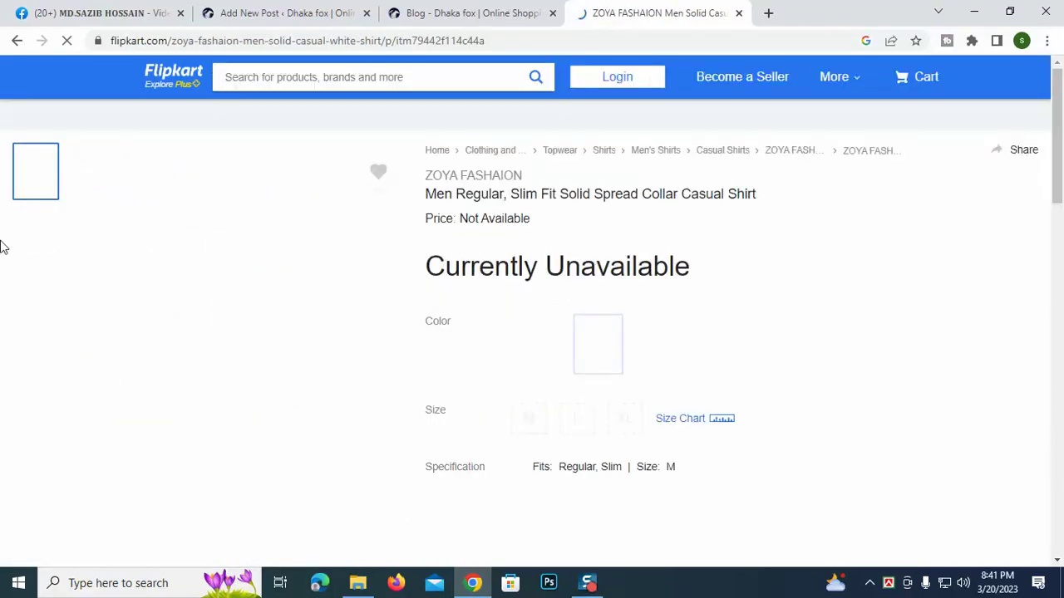
{"action": "scroll", "coordinate": [790, 287], "scroll_direction": "down", "scroll_amount": 5}
{"action": "scroll", "coordinate": [442, 314], "scroll_direction": "up", "scroll_amount": 5}
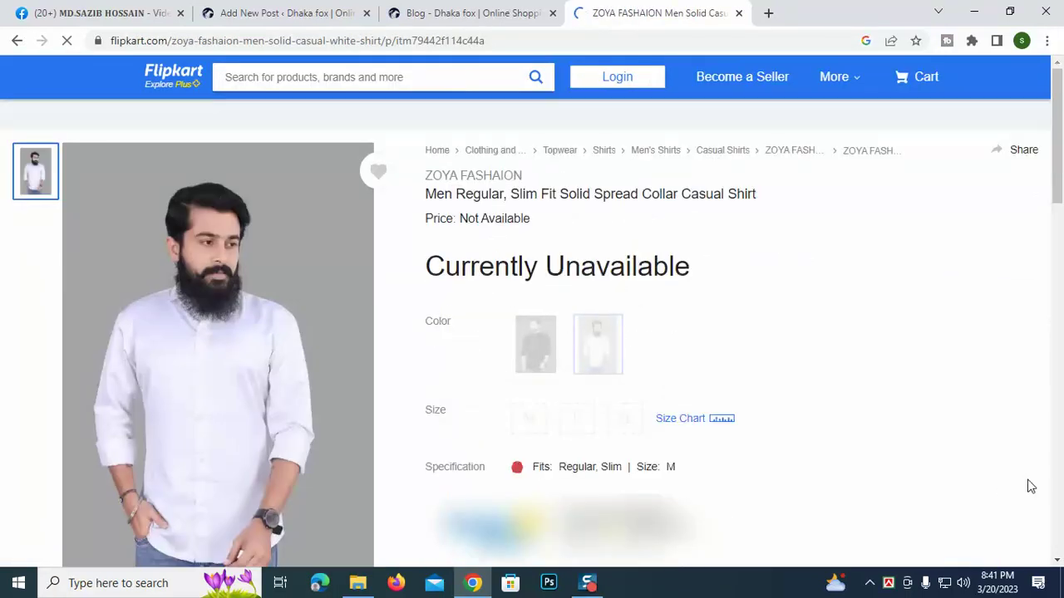
{"action": "left_click", "coordinate": [870, 583]}
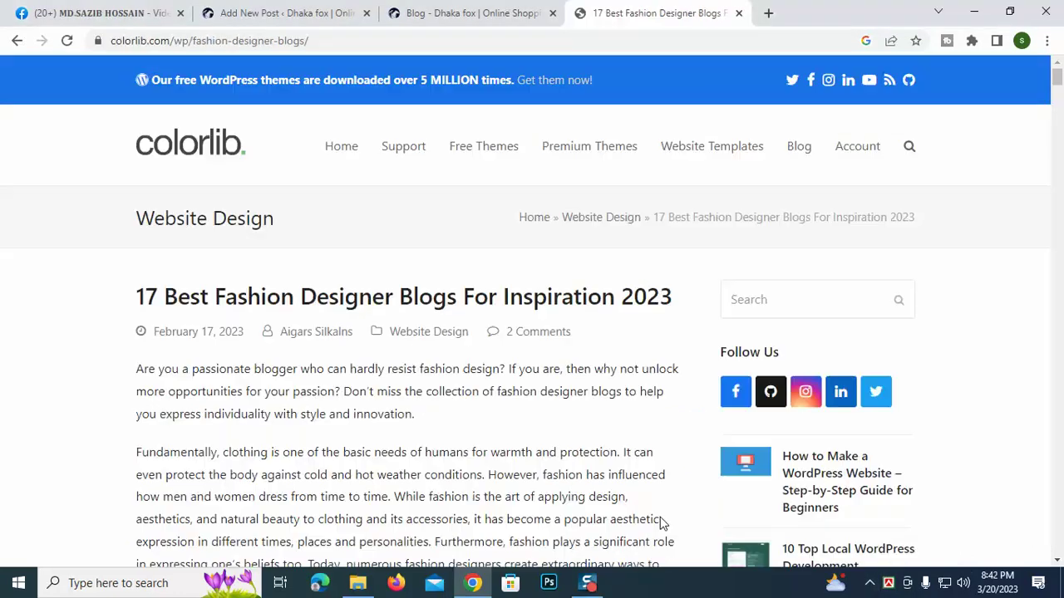
Step: Look through the colorlib article "17 Best Fashion Designer Blogs For Inspiration 2023" and its title
{"action": "scroll", "coordinate": [333, 390], "scroll_direction": "down", "scroll_amount": 8}
{"action": "scroll", "coordinate": [347, 396], "scroll_direction": "down", "scroll_amount": 5}
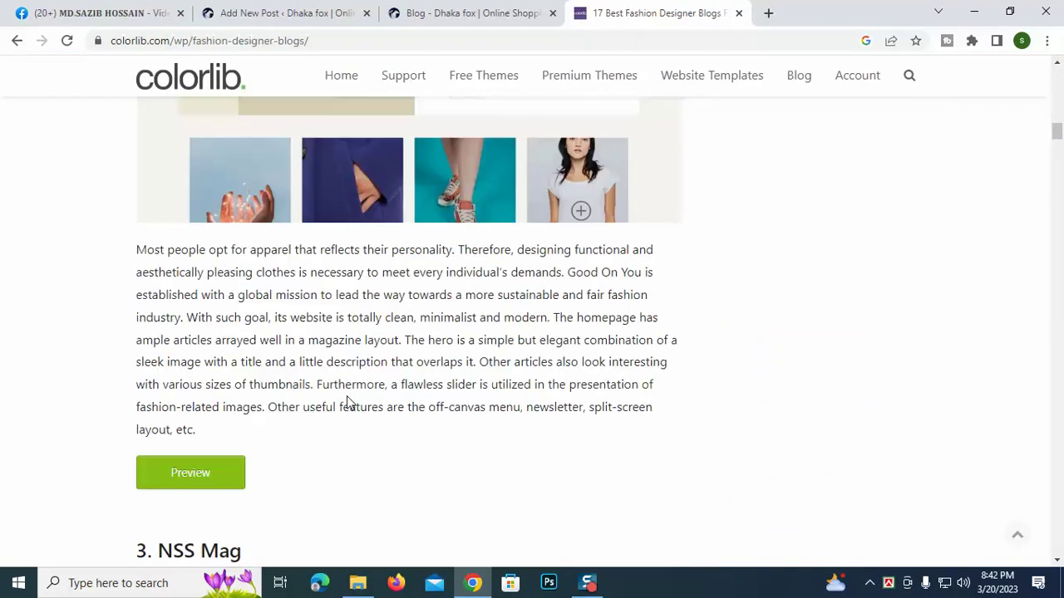
{"action": "scroll", "coordinate": [347, 396], "scroll_direction": "up", "scroll_amount": 15}
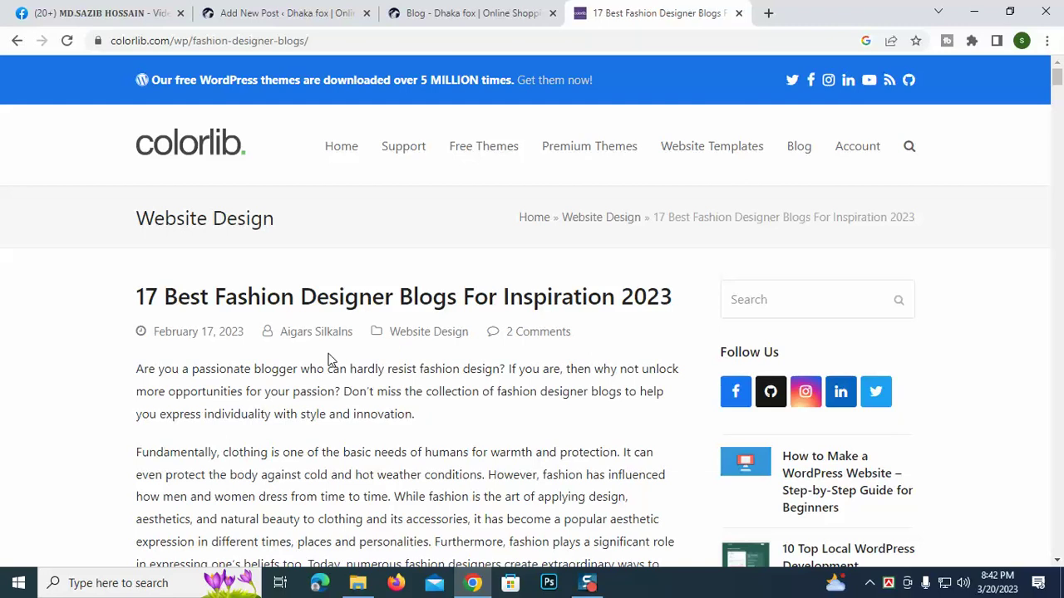
{"action": "left_click_drag", "start_coordinate": [126, 301], "coordinate": [680, 296]}
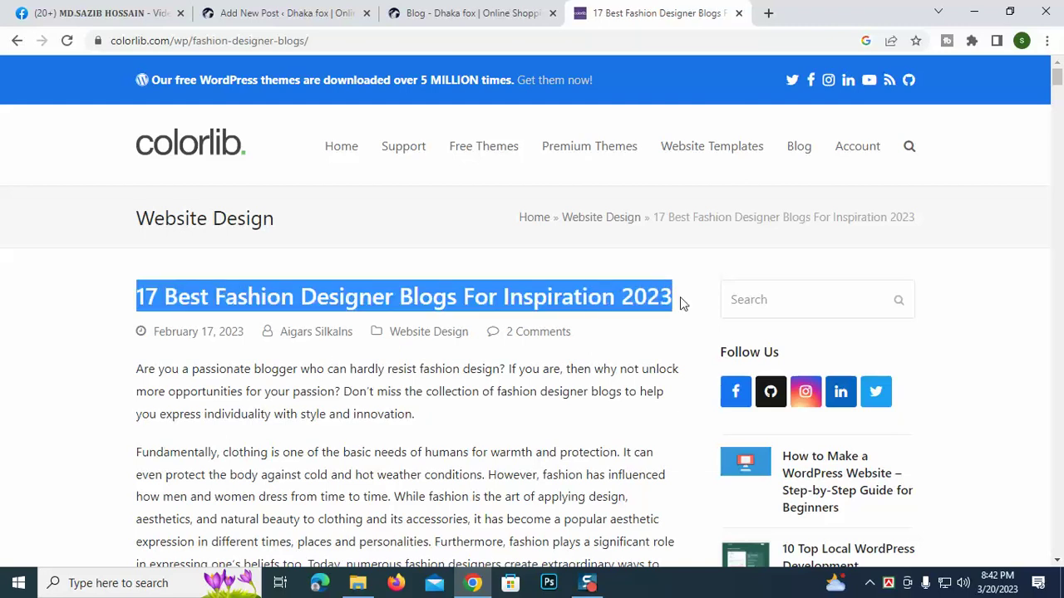
{"action": "left_click", "coordinate": [613, 294]}
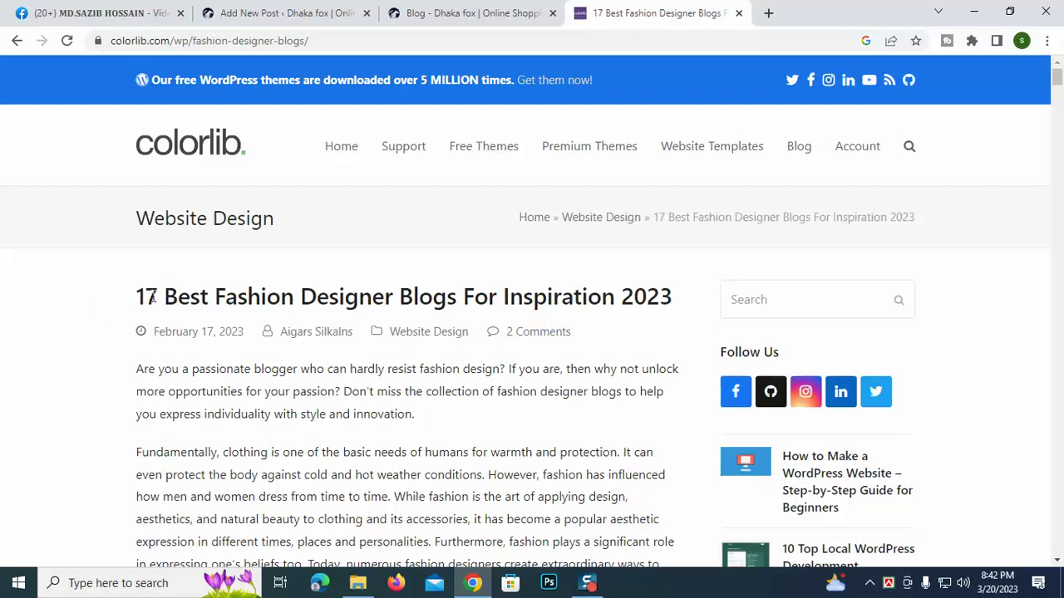
Step: Copy the article title "17 Best Fashion Designer Blogs For Inspiration 2023" and search Google for it in a new tab
{"action": "left_click_drag", "start_coordinate": [127, 300], "coordinate": [681, 301]}
{"action": "key", "text": "ctrl+c"}
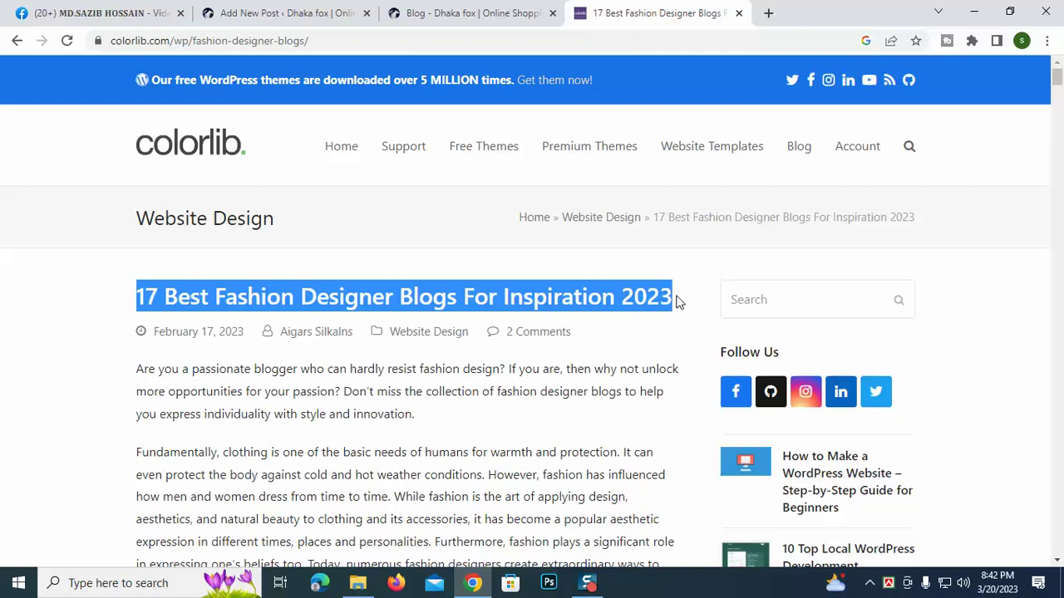
{"action": "left_click", "coordinate": [406, 10]}
{"action": "left_click", "coordinate": [287, 10]}
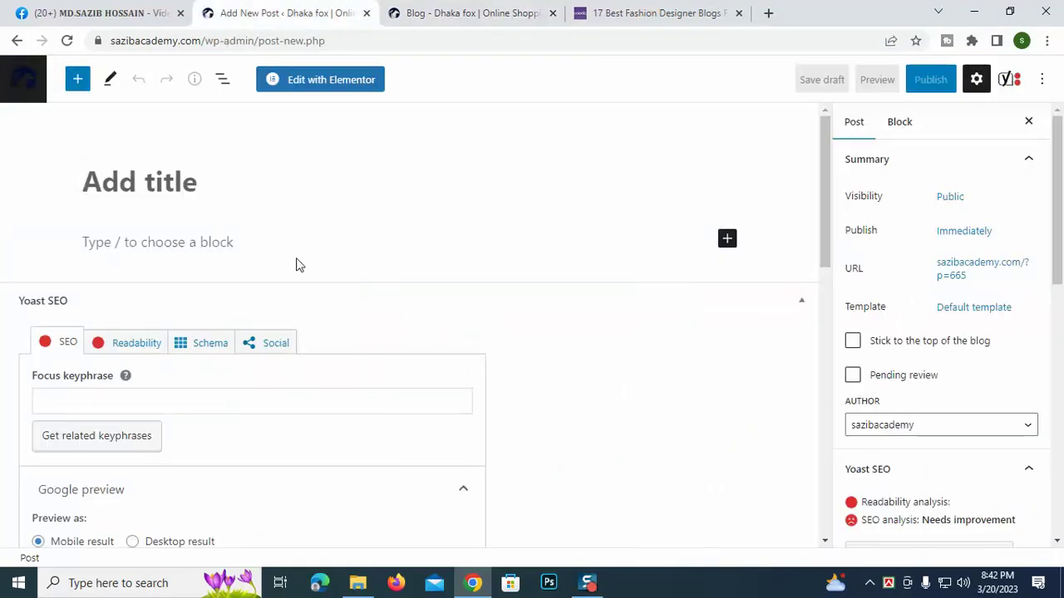
{"action": "left_click", "coordinate": [768, 12]}
{"action": "key", "text": "ctrl+v"}
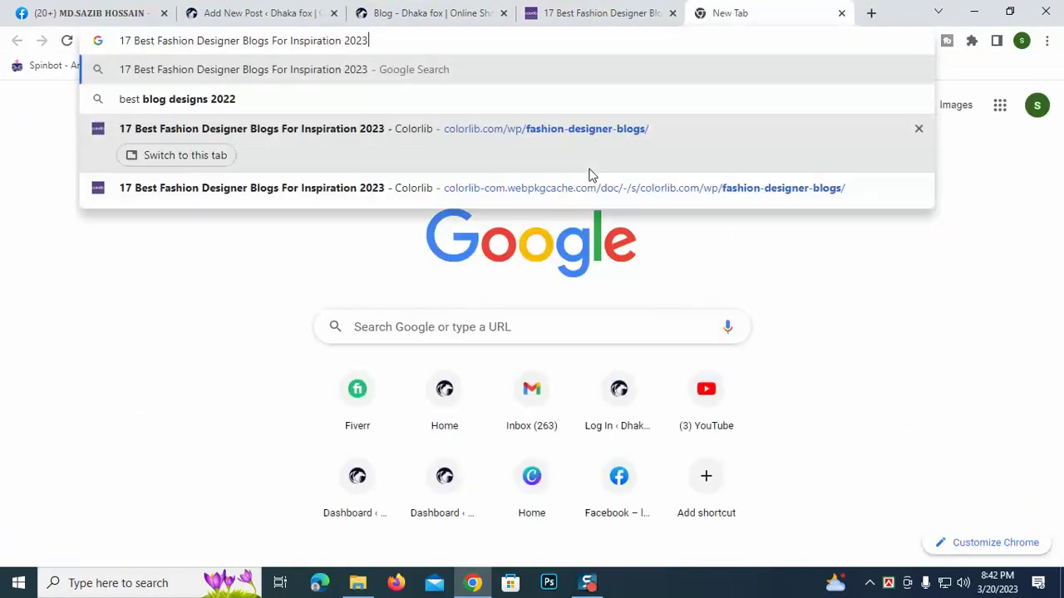
{"action": "key", "text": "Return"}
Step: Run the related search "fashion and beauty blog" suggested at the end of the Google results
{"action": "scroll", "coordinate": [70, 430], "scroll_direction": "down", "scroll_amount": 20}
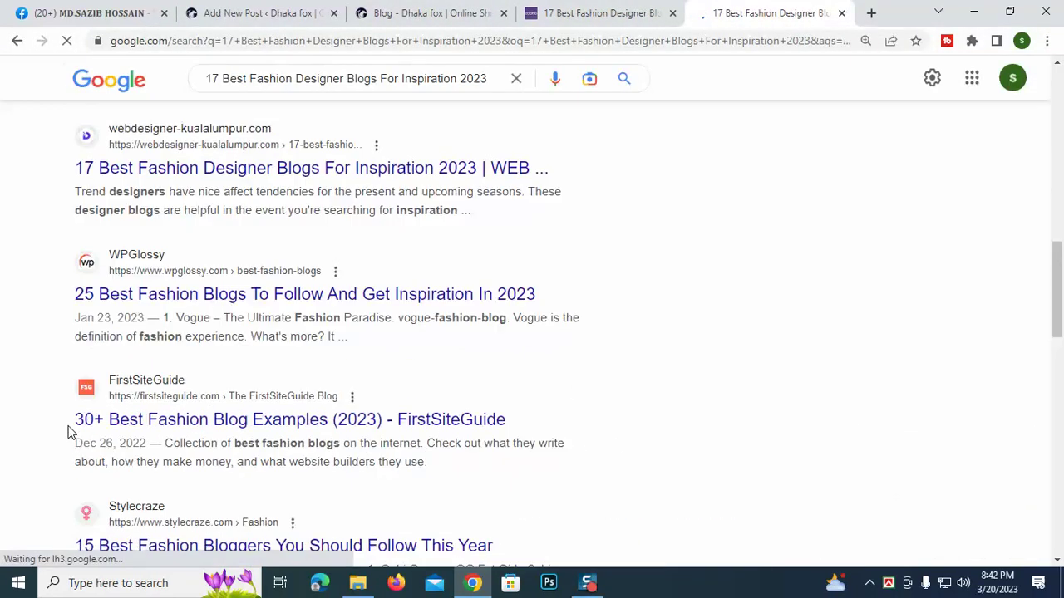
{"action": "scroll", "coordinate": [25, 323], "scroll_direction": "up", "scroll_amount": 1}
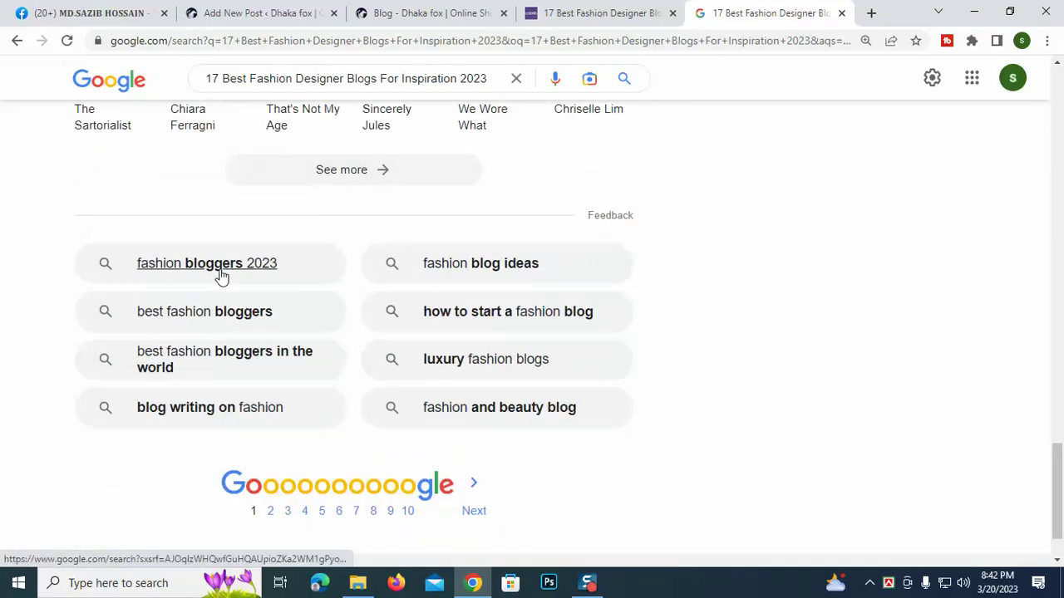
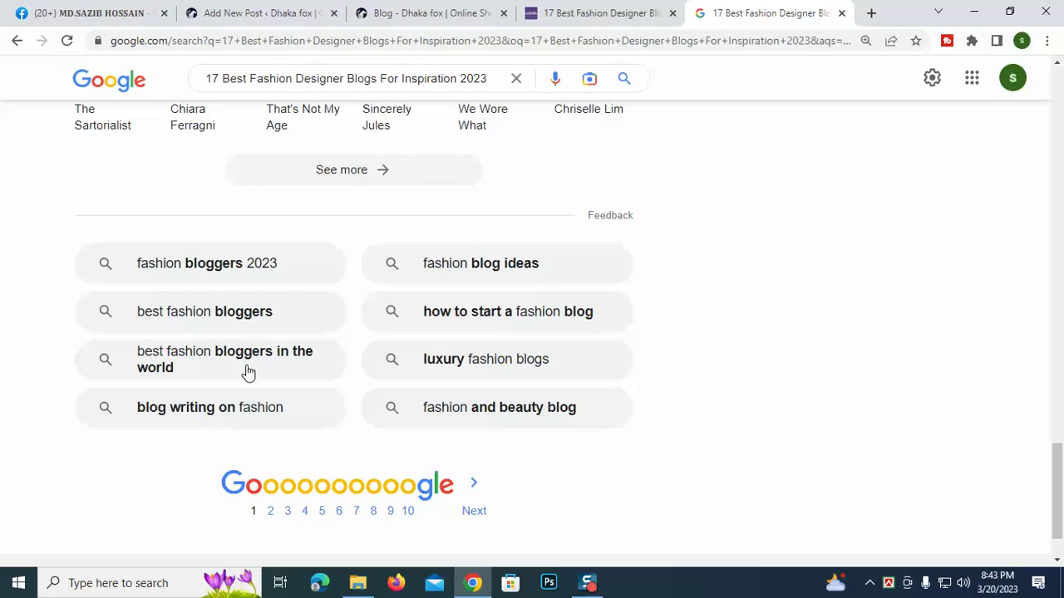
{"action": "left_click", "coordinate": [484, 415]}
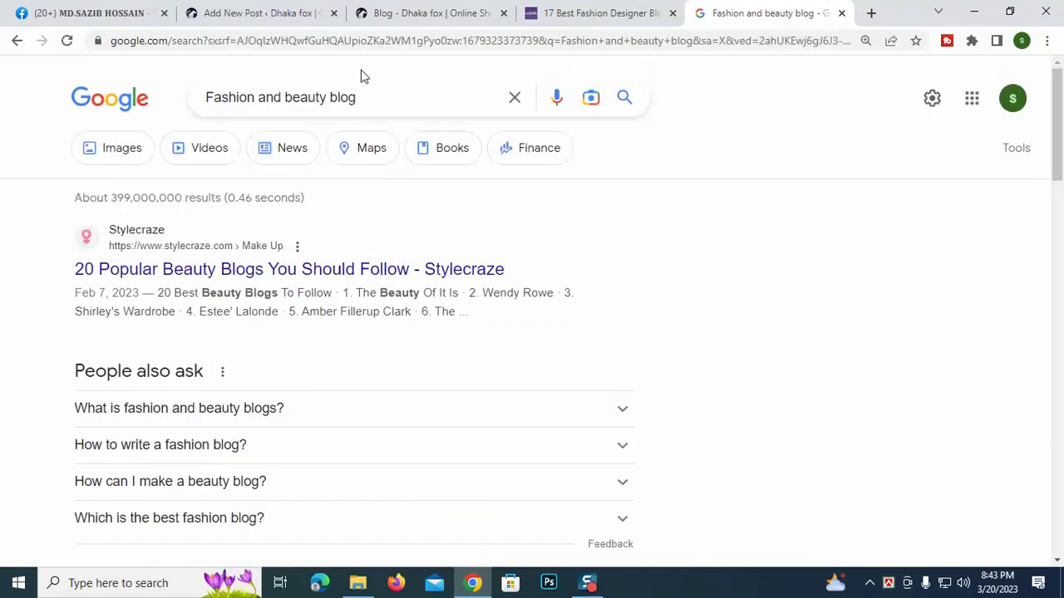
Step: Copy the search phrase "Fashion and beauty blog" from Google and paste it as the title of the new WordPress post
{"action": "left_click", "coordinate": [375, 100]}
{"action": "left_click_drag", "start_coordinate": [375, 100], "coordinate": [64, 107]}
{"action": "key", "text": "ctrl+c"}
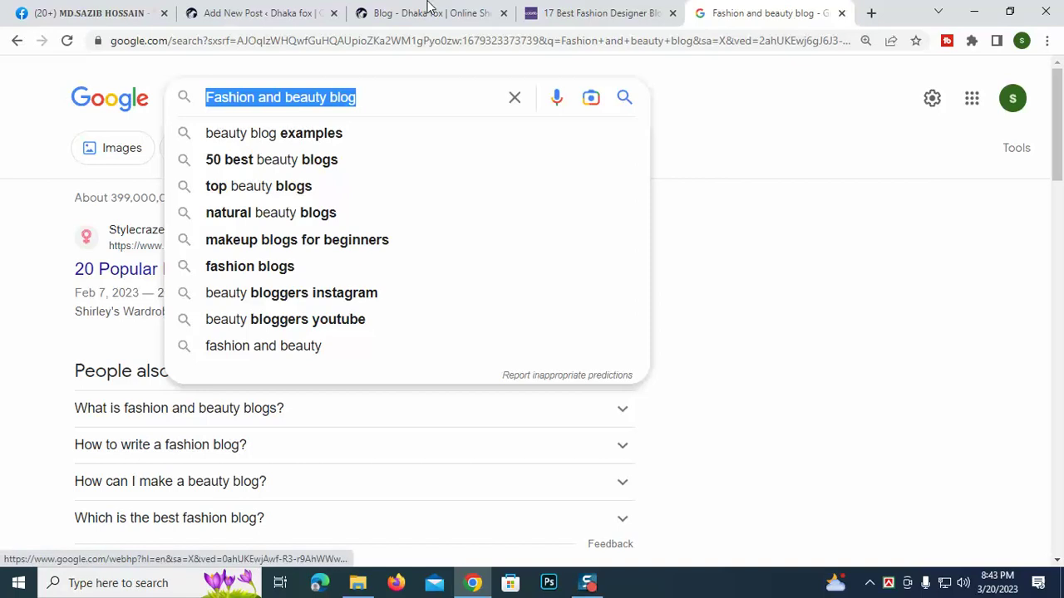
{"action": "left_click", "coordinate": [499, 10]}
{"action": "left_click", "coordinate": [570, 10]}
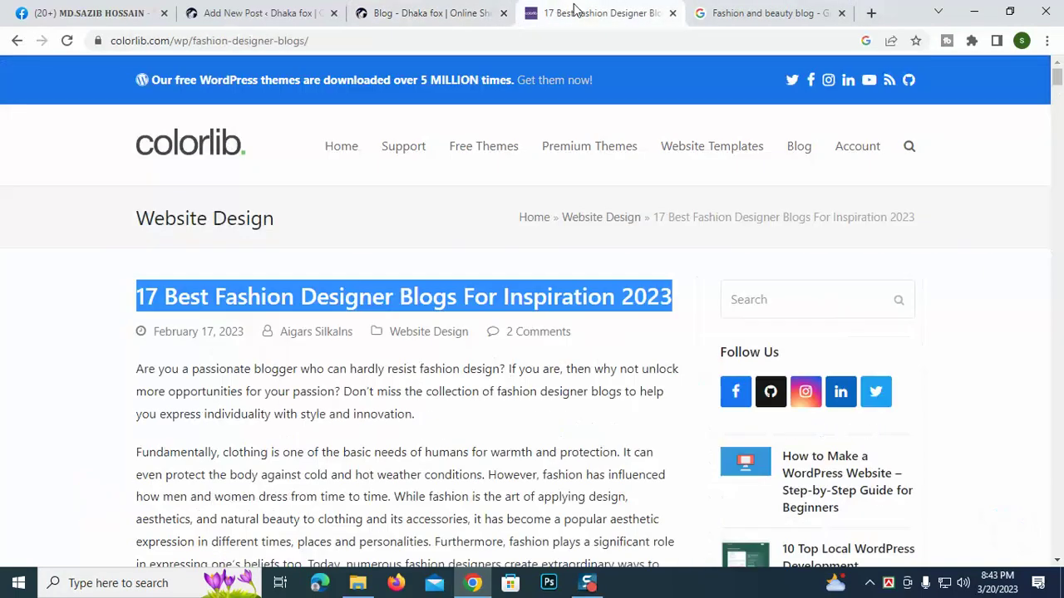
{"action": "left_click", "coordinate": [264, 10]}
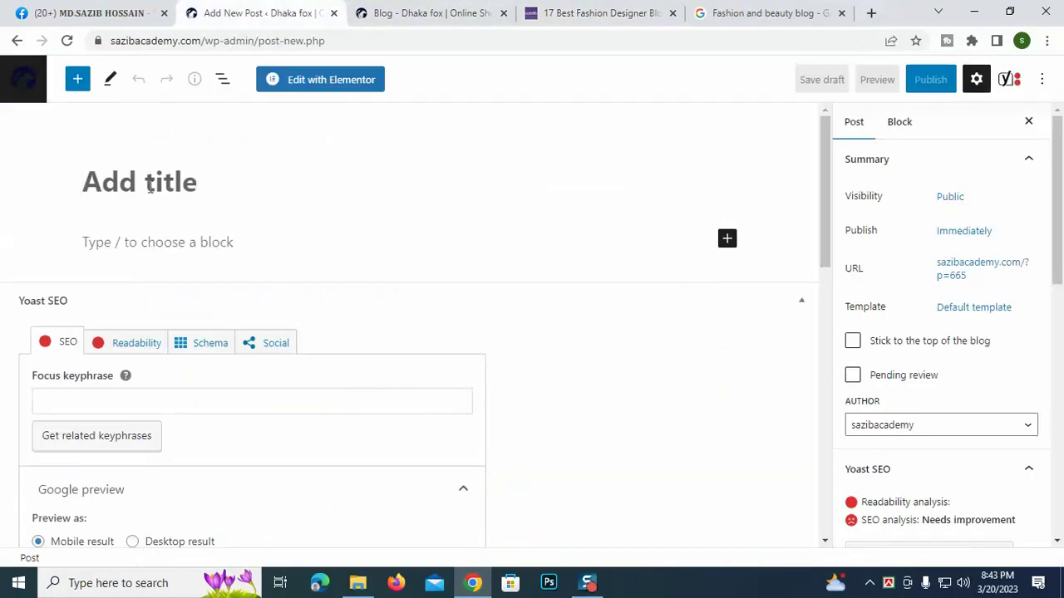
{"action": "key", "text": "ctrl+v"}
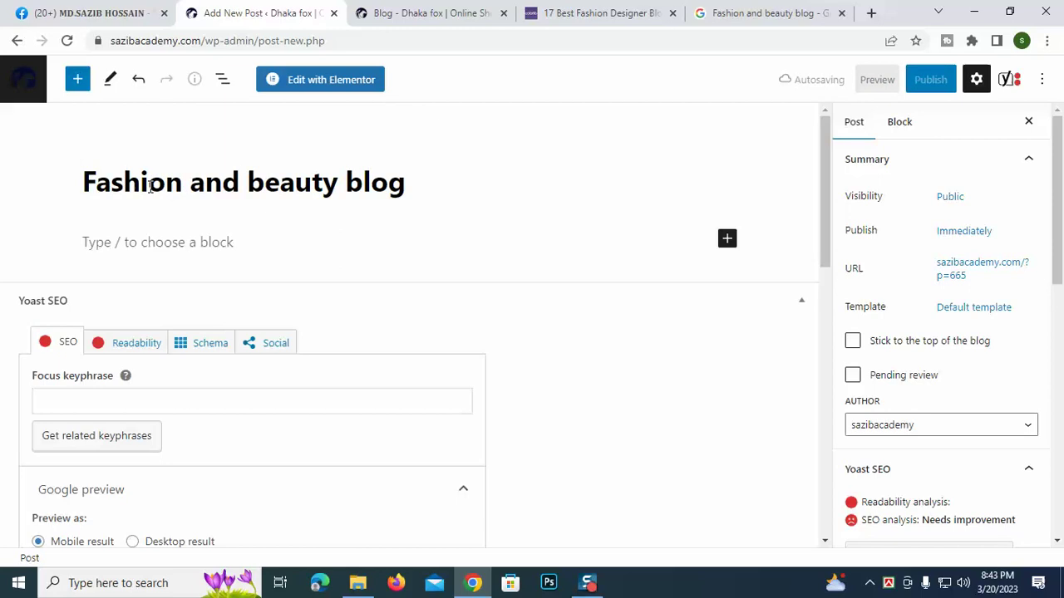
Step: Add 2023 to the end of the post title and place the cursor in the empty paragraph below it
{"action": "type", "text": "20"}
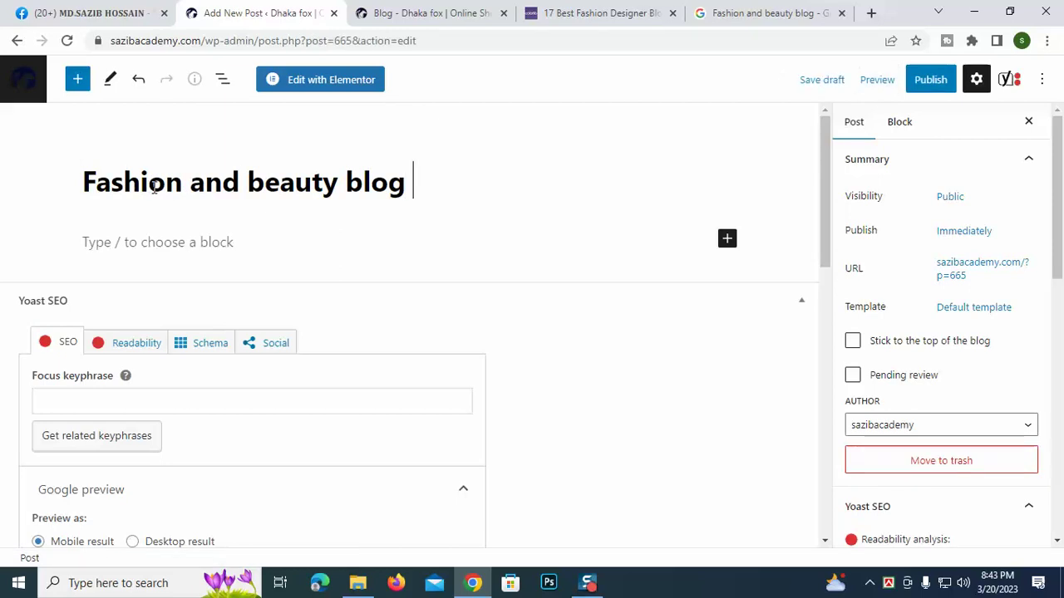
{"action": "type", "text": "2"}
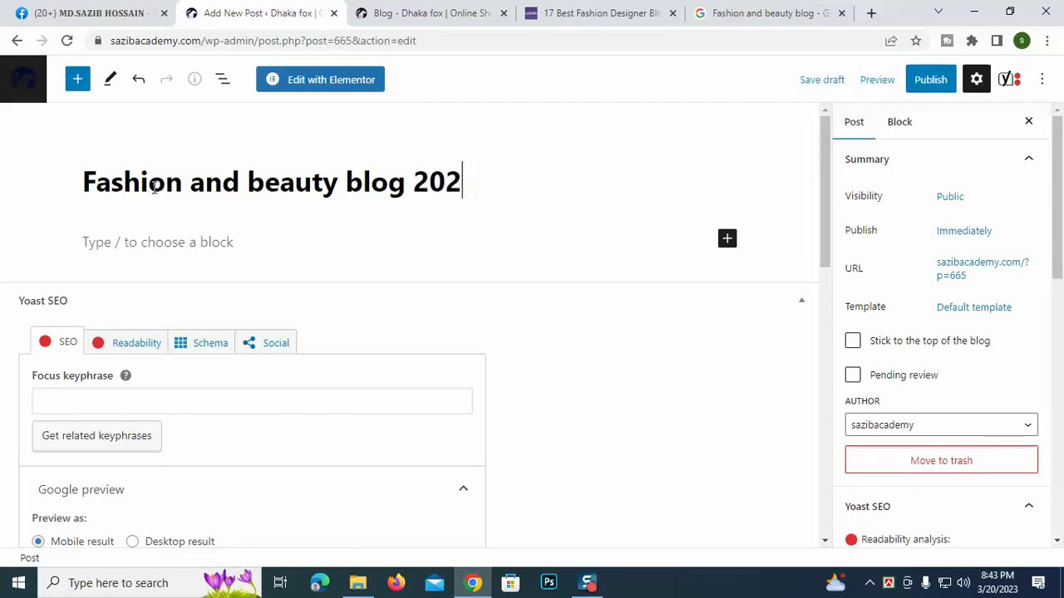
{"action": "type", "text": "23"}
{"action": "left_click", "coordinate": [139, 247]}
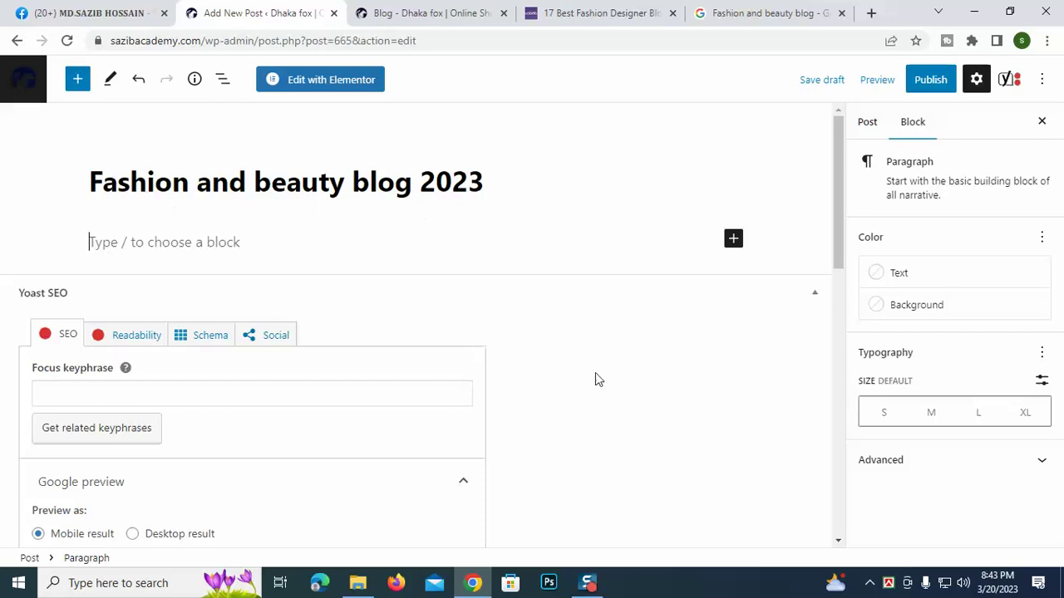
Step: Assign the post to the Fashion category in its post settings
{"action": "left_click", "coordinate": [879, 132]}
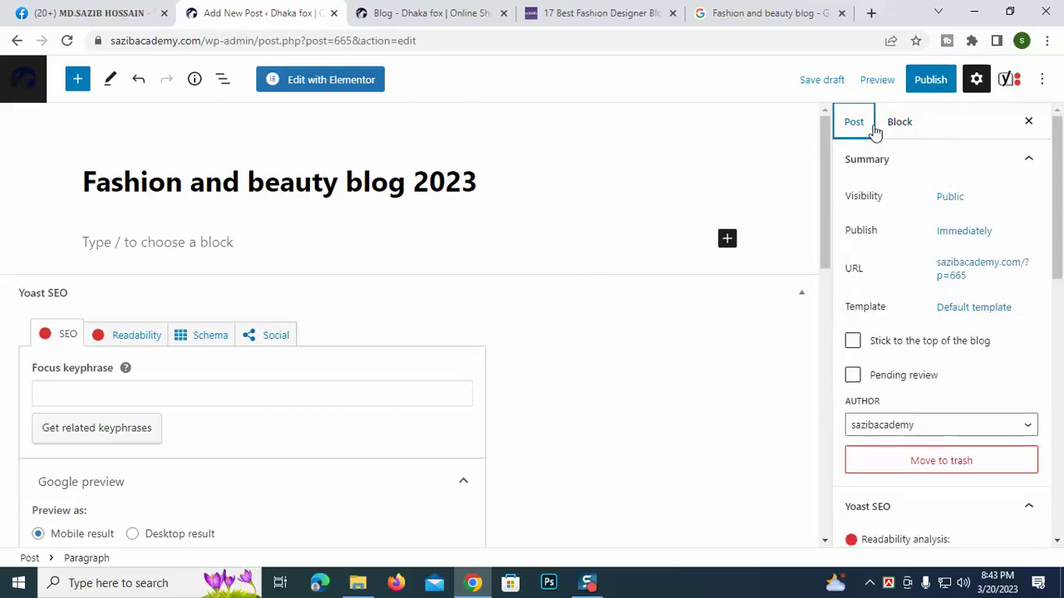
{"action": "scroll", "coordinate": [950, 264], "scroll_direction": "down", "scroll_amount": 3}
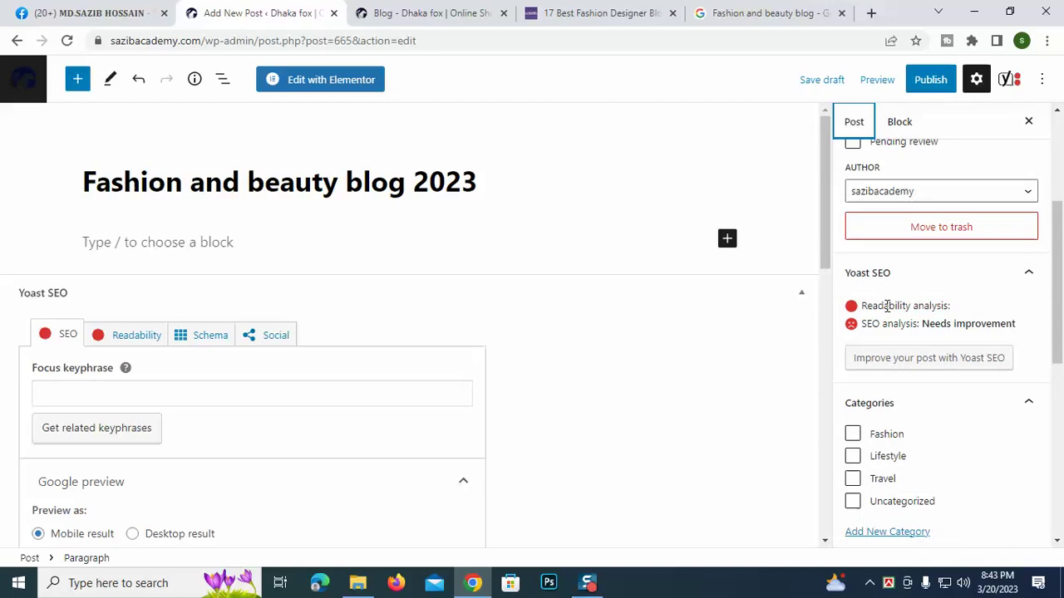
{"action": "scroll", "coordinate": [880, 332], "scroll_direction": "down", "scroll_amount": 1}
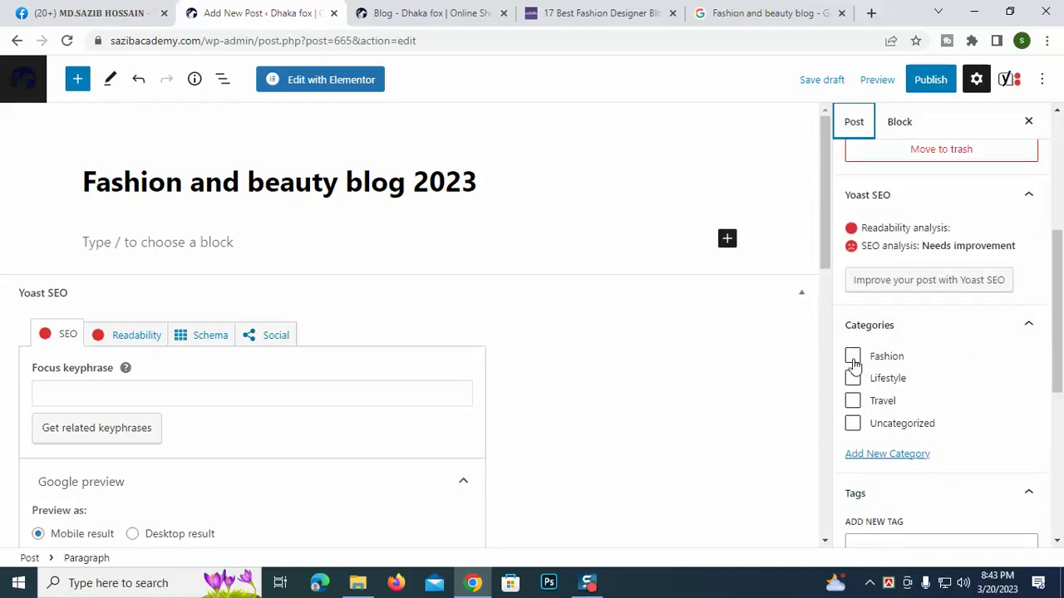
{"action": "left_click", "coordinate": [853, 359]}
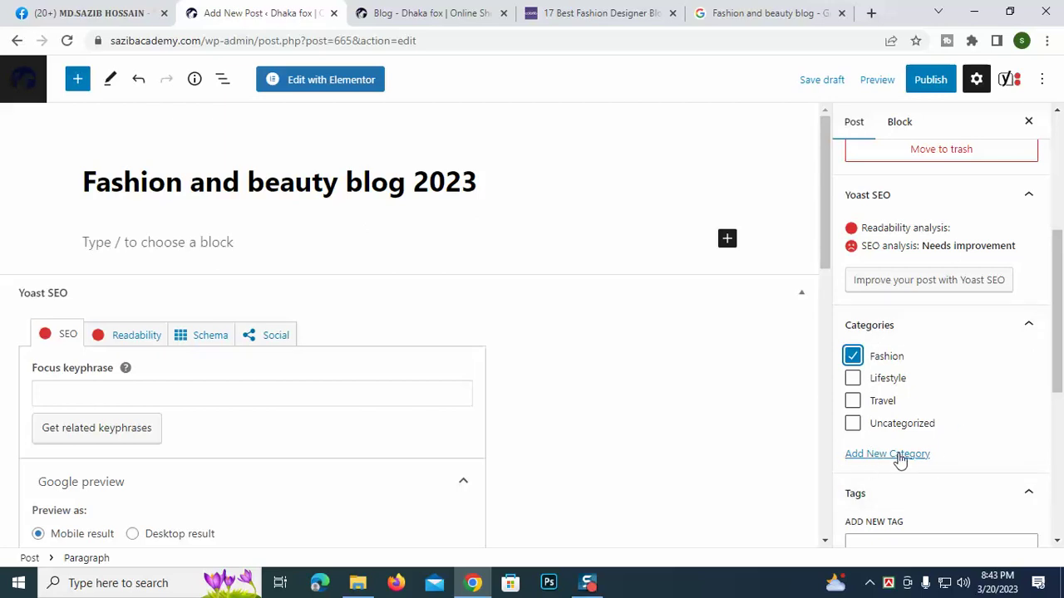
{"action": "scroll", "coordinate": [914, 436], "scroll_direction": "down", "scroll_amount": 1}
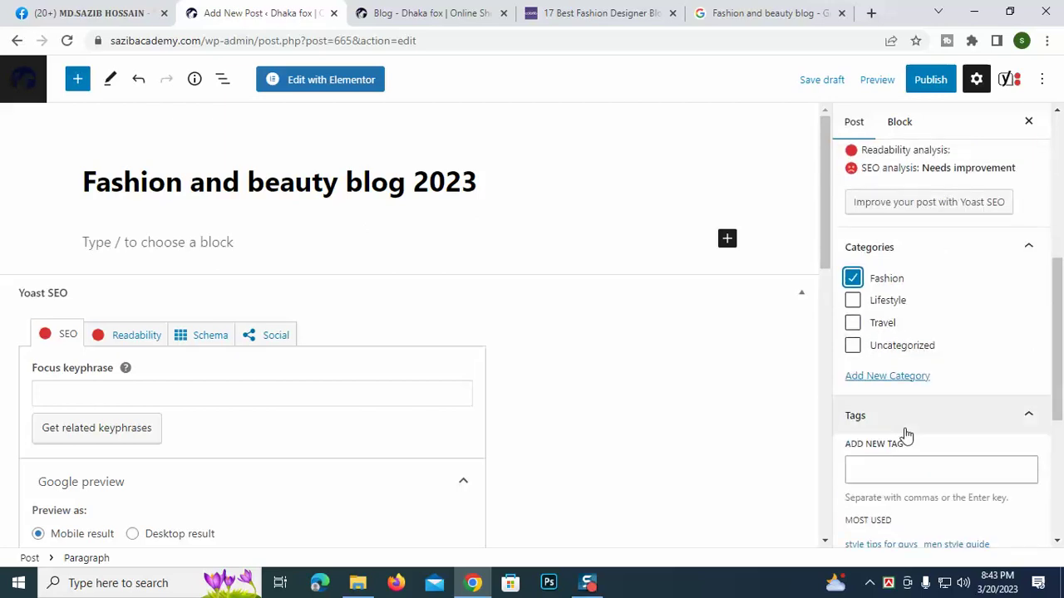
{"action": "left_click", "coordinate": [914, 426]}
{"action": "left_click", "coordinate": [914, 424]}
{"action": "scroll", "coordinate": [900, 440], "scroll_direction": "down", "scroll_amount": 1}
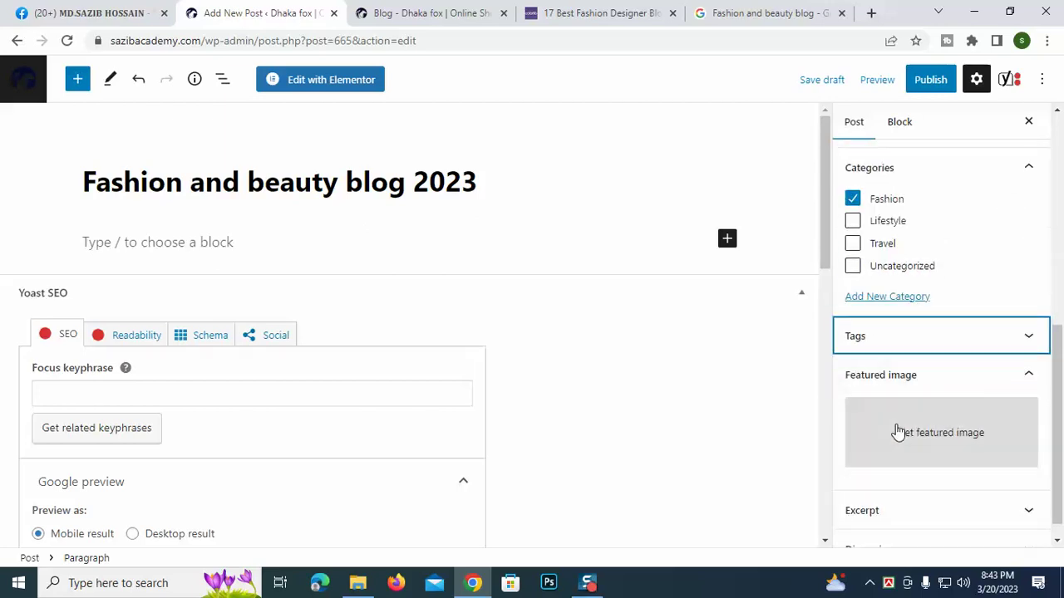
{"action": "left_click", "coordinate": [964, 320]}
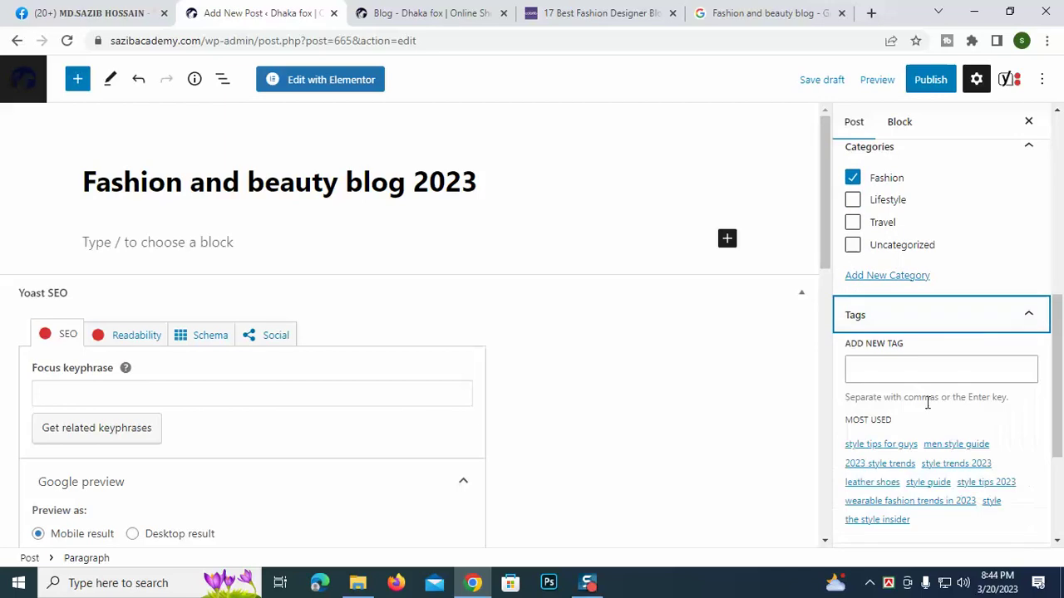
{"action": "left_click", "coordinate": [895, 371]}
{"action": "scroll", "coordinate": [905, 358], "scroll_direction": "down", "scroll_amount": 2}
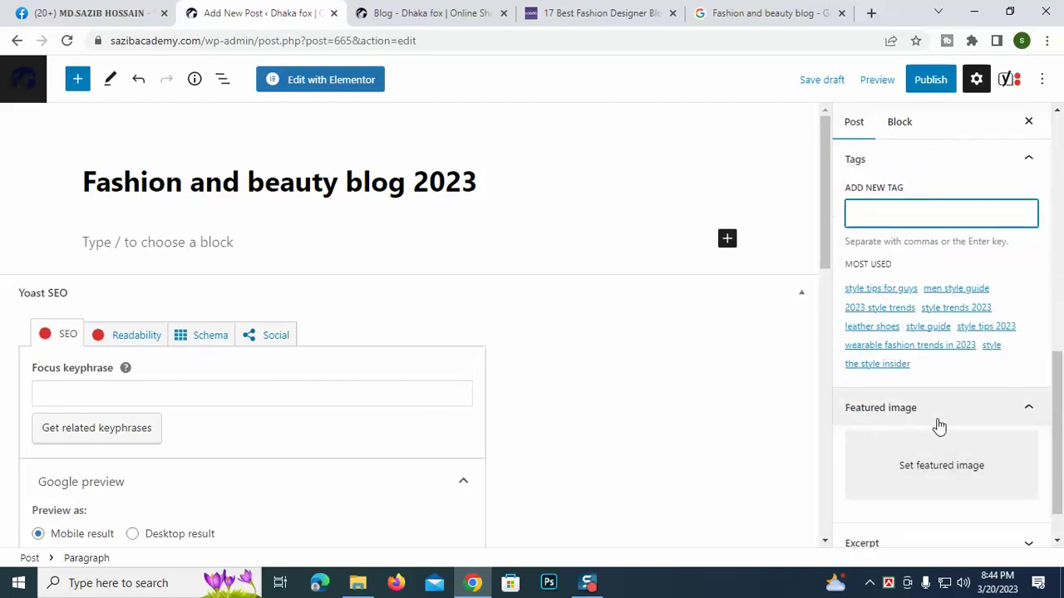
{"action": "left_click", "coordinate": [890, 468]}
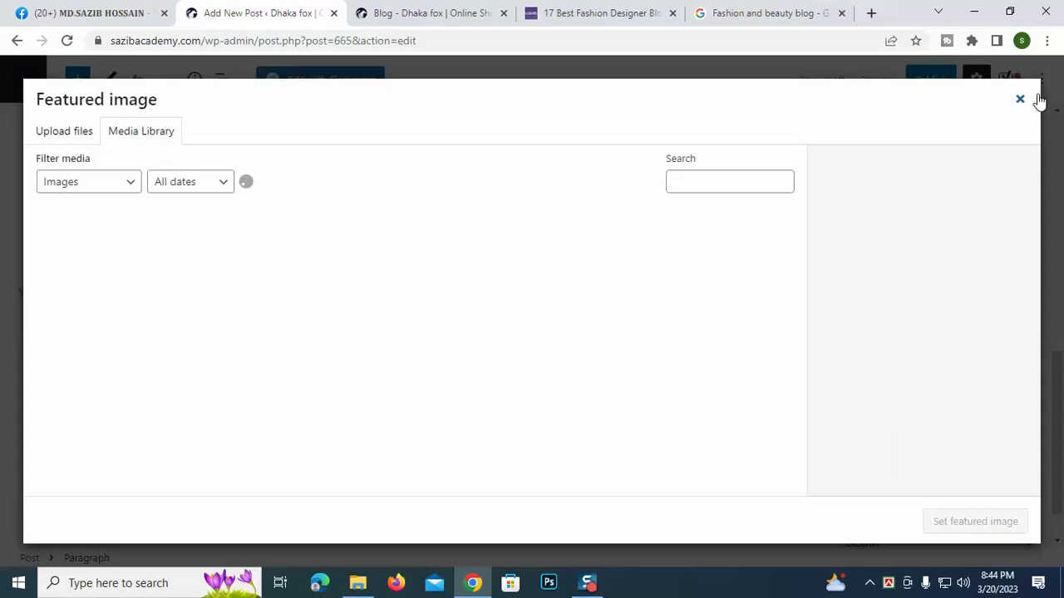
{"action": "scroll", "coordinate": [252, 361], "scroll_direction": "down", "scroll_amount": 10}
{"action": "scroll", "coordinate": [254, 360], "scroll_direction": "up", "scroll_amount": 10}
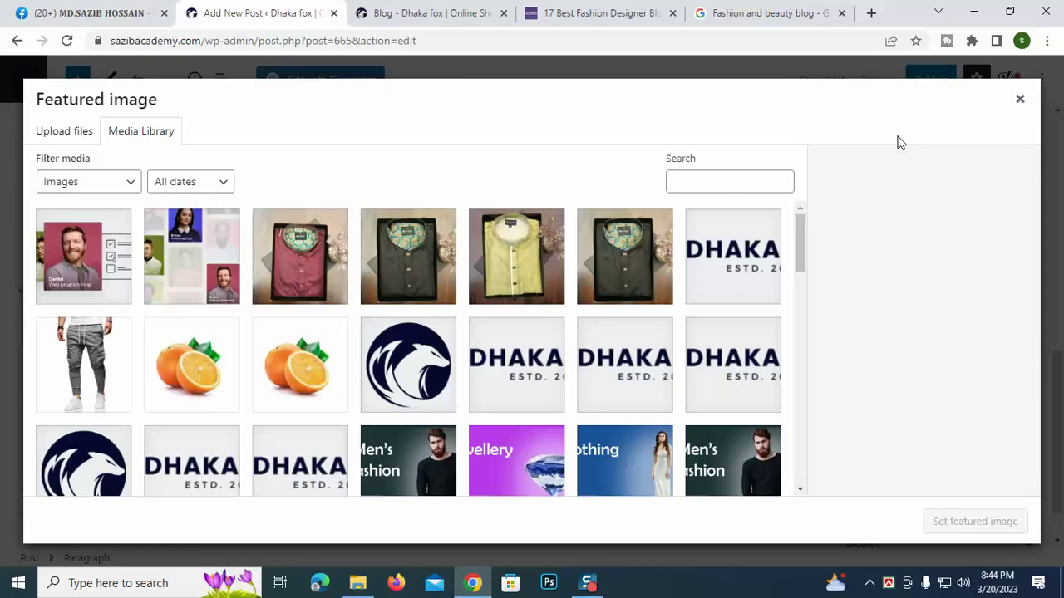
{"action": "left_click", "coordinate": [1020, 99]}
Step: Save the John Frieda website image from the colorlib article to the Desktop as 1_fashion-designer-blogs-1024x683.jpg.webp
{"action": "left_click", "coordinate": [613, 12]}
{"action": "left_click", "coordinate": [760, 12]}
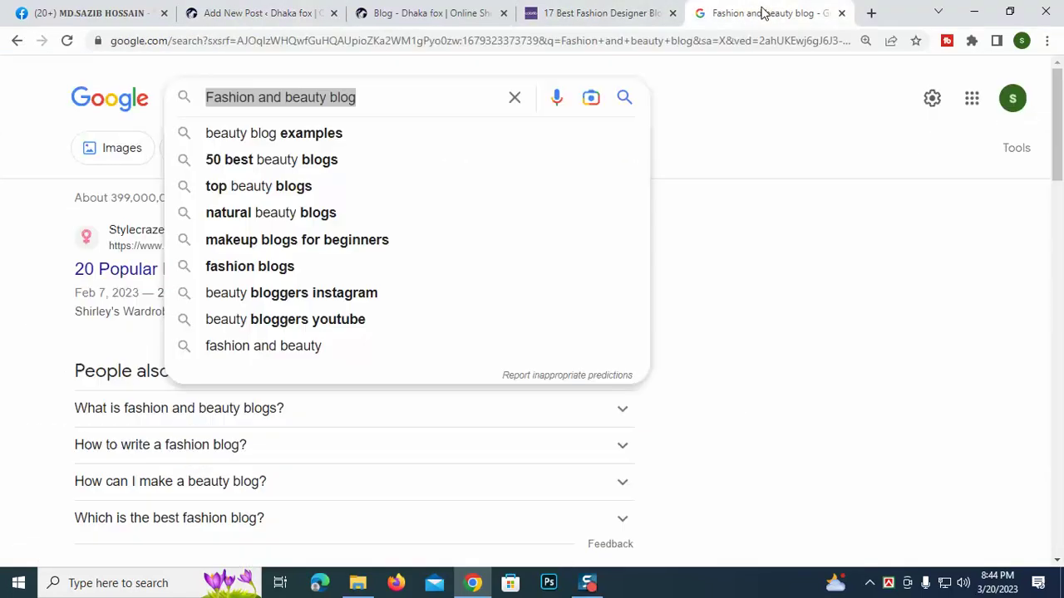
{"action": "left_click", "coordinate": [632, 13]}
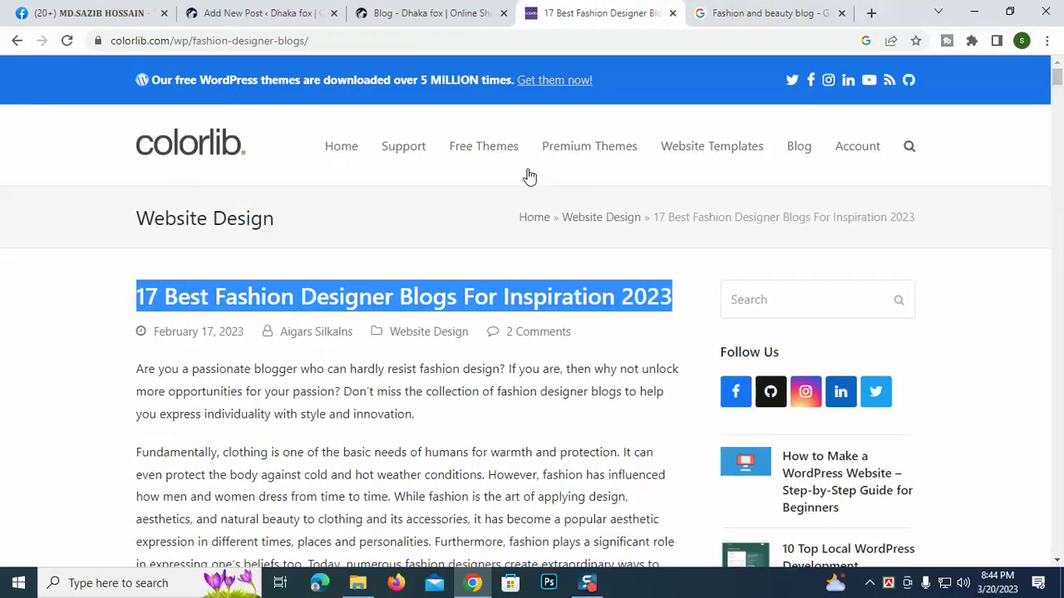
{"action": "left_click", "coordinate": [3, 382]}
{"action": "scroll", "coordinate": [2, 383], "scroll_direction": "down", "scroll_amount": 10}
{"action": "right_click", "coordinate": [381, 168]}
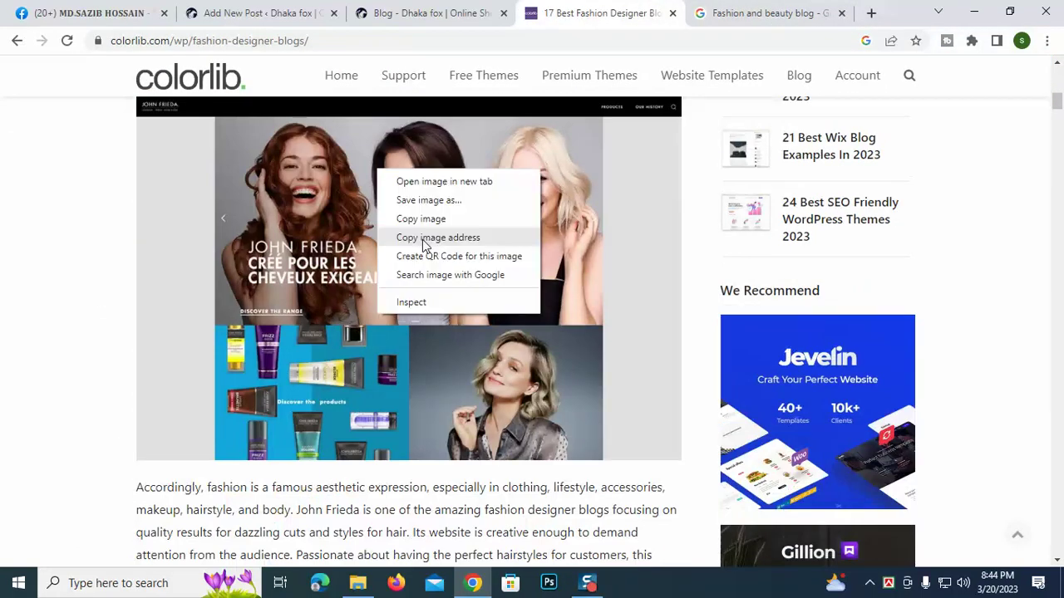
{"action": "left_click", "coordinate": [434, 202]}
{"action": "left_click", "coordinate": [397, 347]}
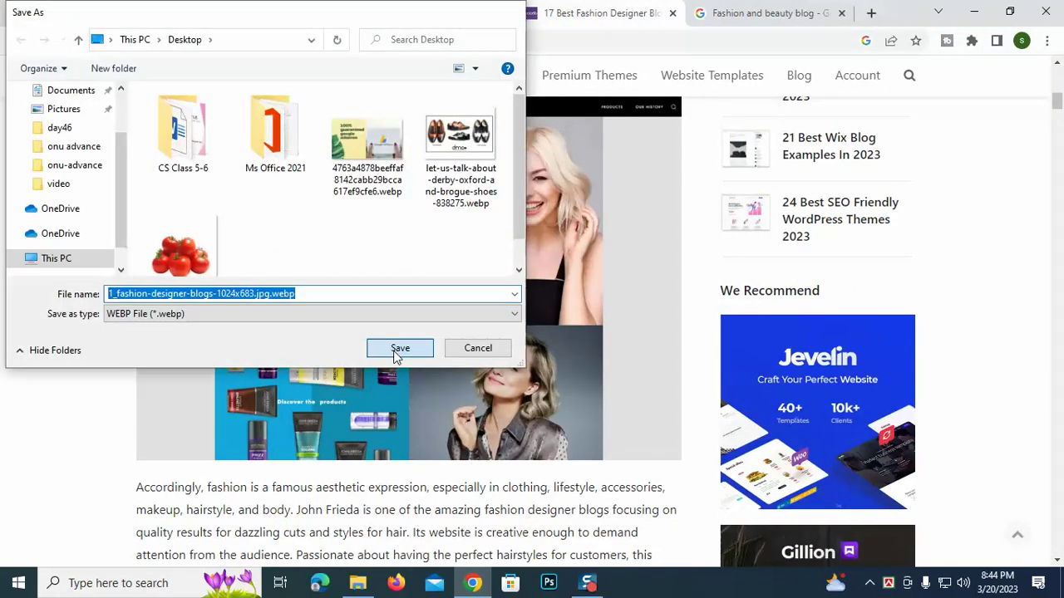
Step: Return to the new post and start a file upload for its featured image
{"action": "left_click", "coordinate": [461, 7]}
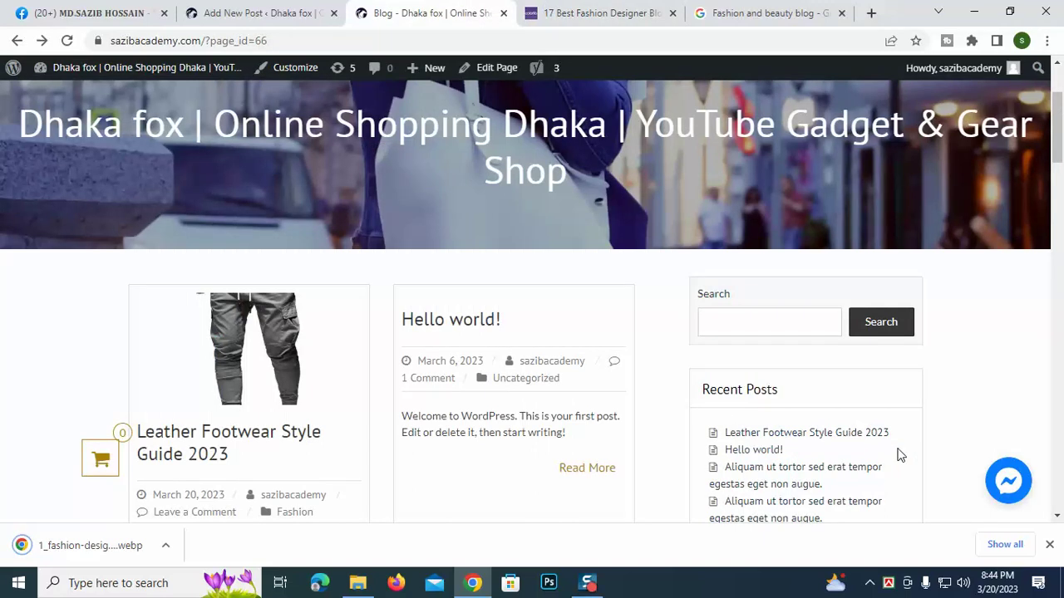
{"action": "left_click", "coordinate": [217, 9]}
{"action": "scroll", "coordinate": [901, 449], "scroll_direction": "down", "scroll_amount": 2}
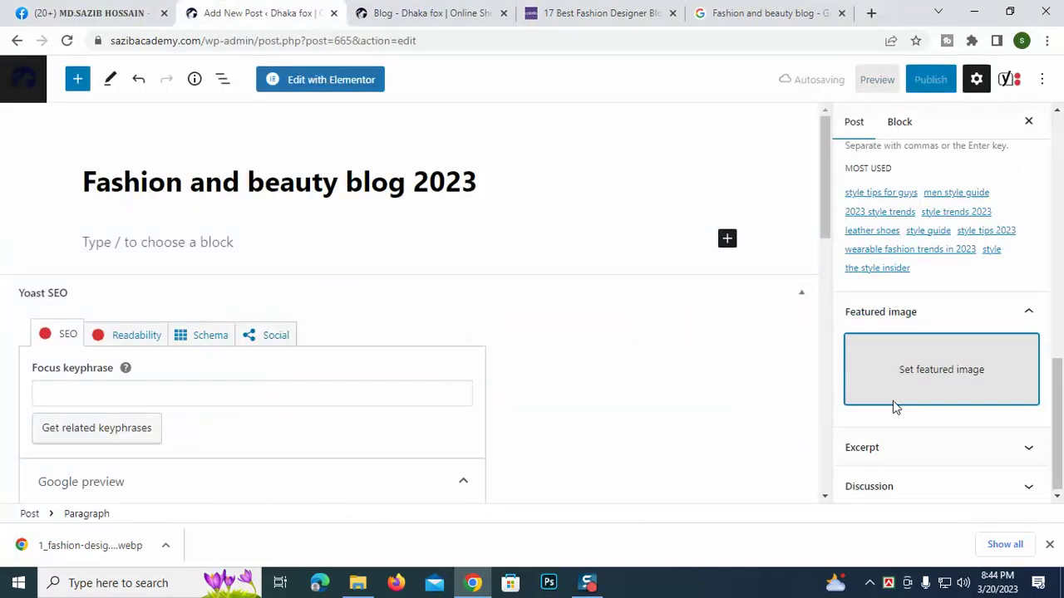
{"action": "left_click", "coordinate": [935, 371]}
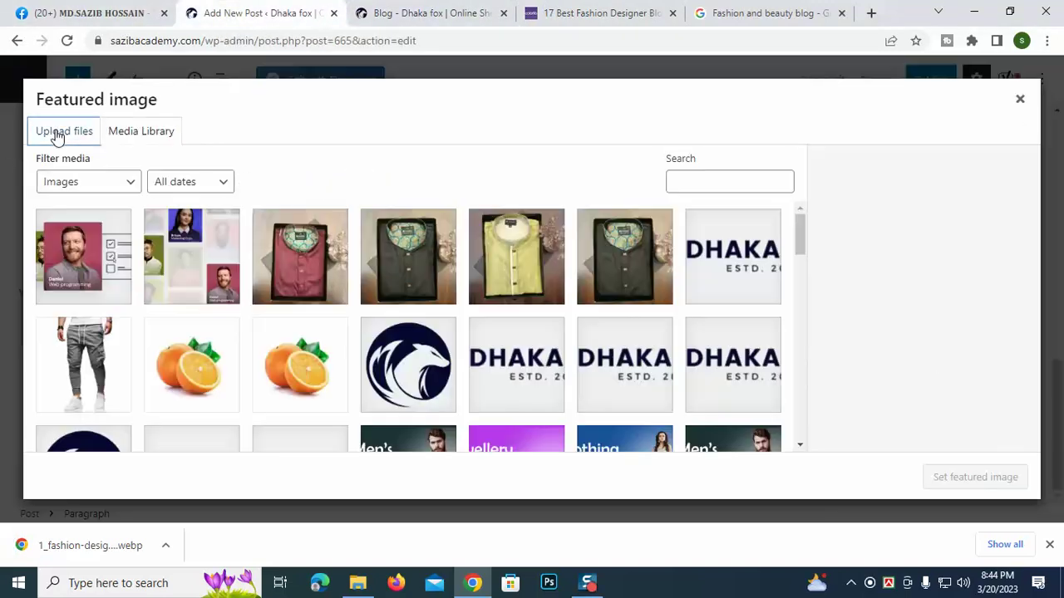
{"action": "left_click", "coordinate": [55, 133]}
{"action": "left_click", "coordinate": [548, 332]}
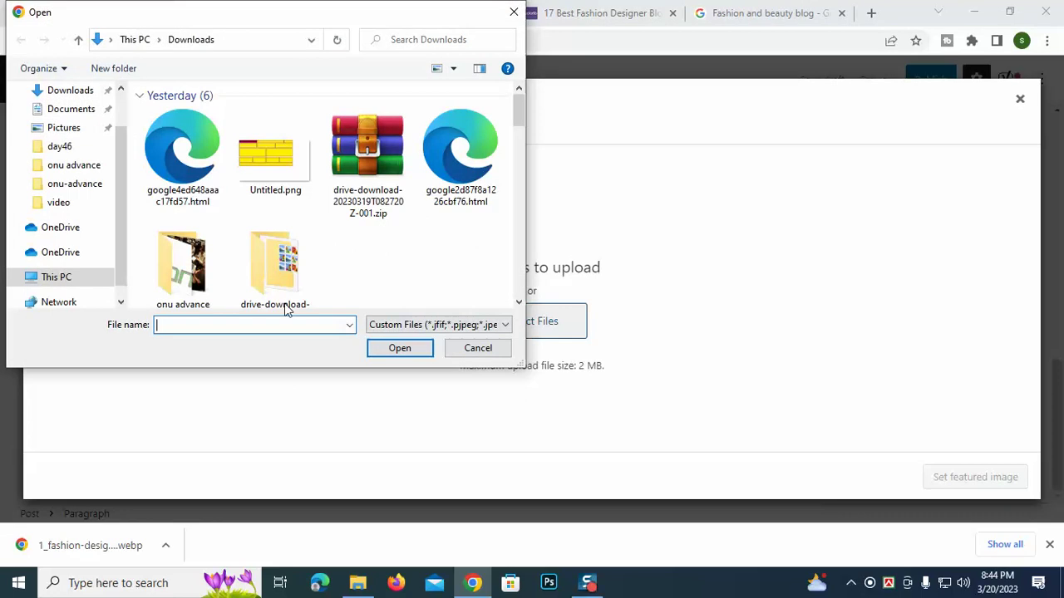
Step: Show All Files (*.*) in the file picker and look through the Downloads folder for the saved article image
{"action": "left_click", "coordinate": [51, 279]}
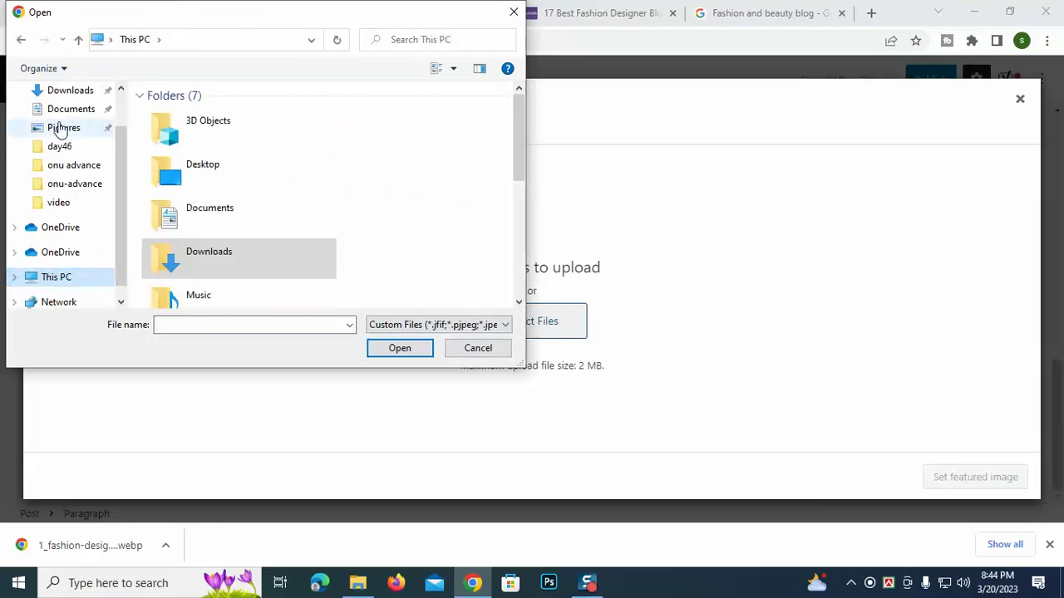
{"action": "left_click", "coordinate": [69, 91]}
{"action": "left_click", "coordinate": [199, 167]}
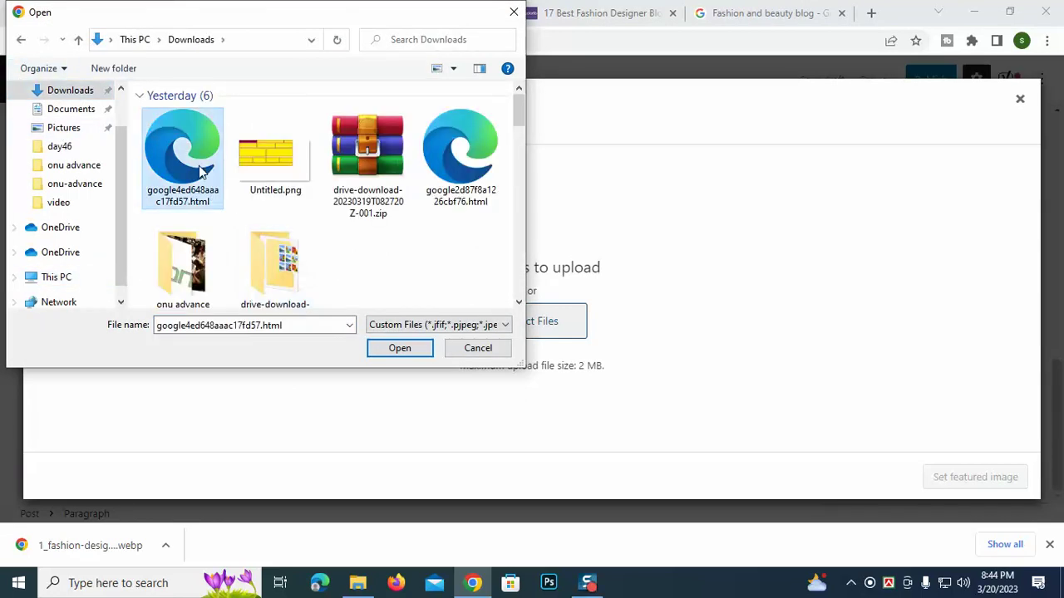
{"action": "left_click", "coordinate": [418, 326]}
{"action": "left_click", "coordinate": [414, 350]}
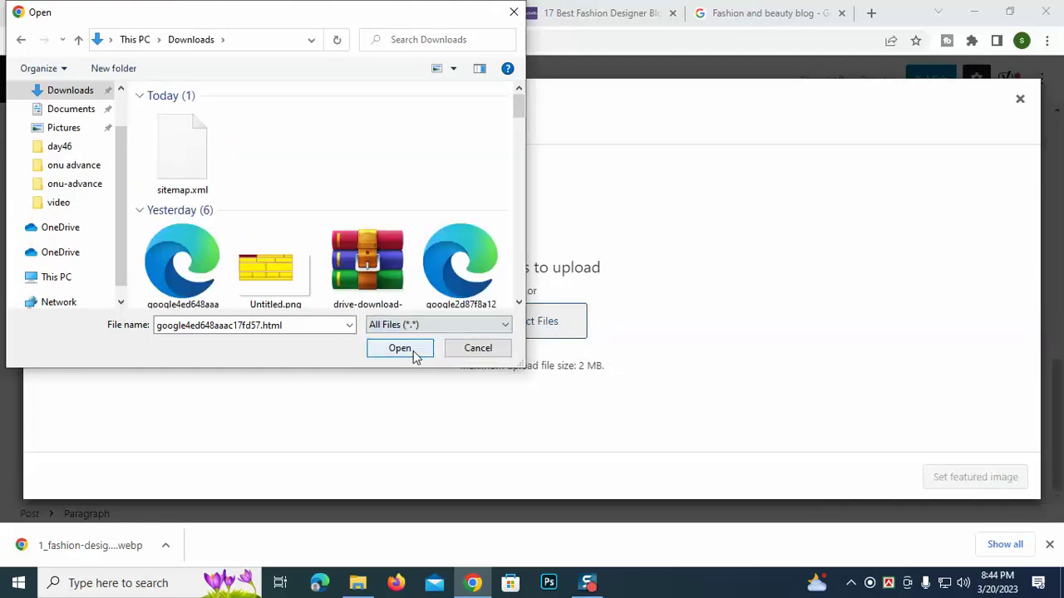
{"action": "scroll", "coordinate": [361, 291], "scroll_direction": "down", "scroll_amount": 3}
{"action": "scroll", "coordinate": [91, 149], "scroll_direction": "up", "scroll_amount": 2}
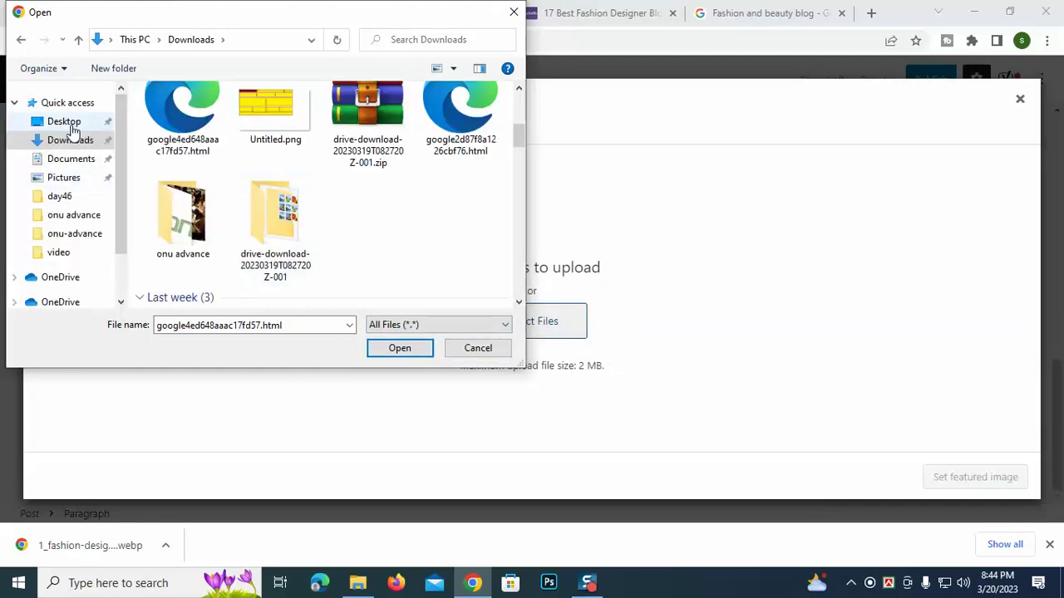
Step: Upload 1_fashion-designer-blogs-1024x683.jpg.webp from the Desktop folder and set it as the post's featured image
{"action": "left_click", "coordinate": [66, 123]}
{"action": "left_click", "coordinate": [357, 143]}
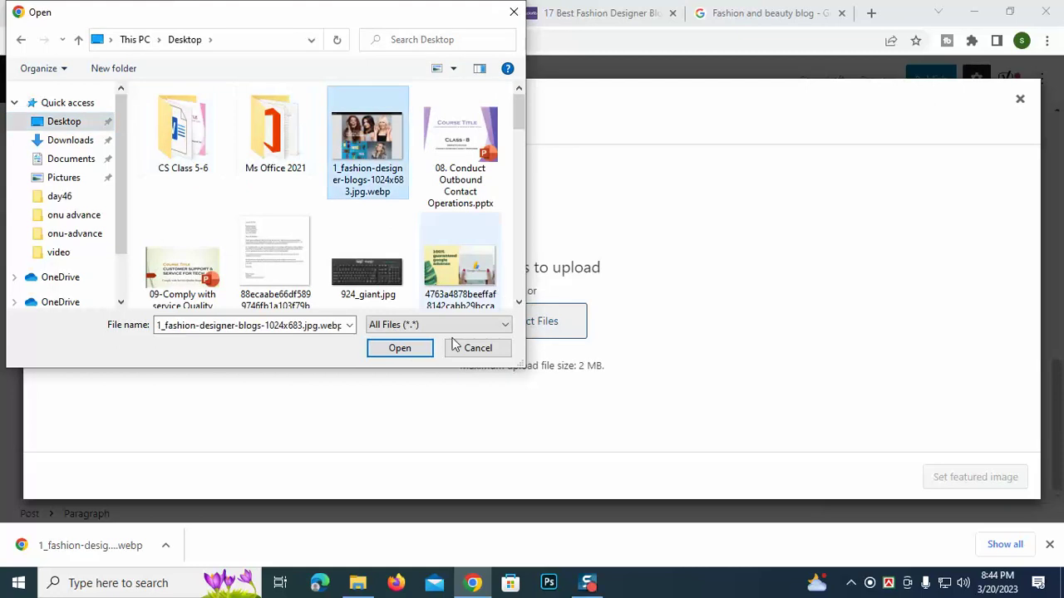
{"action": "left_click", "coordinate": [400, 349]}
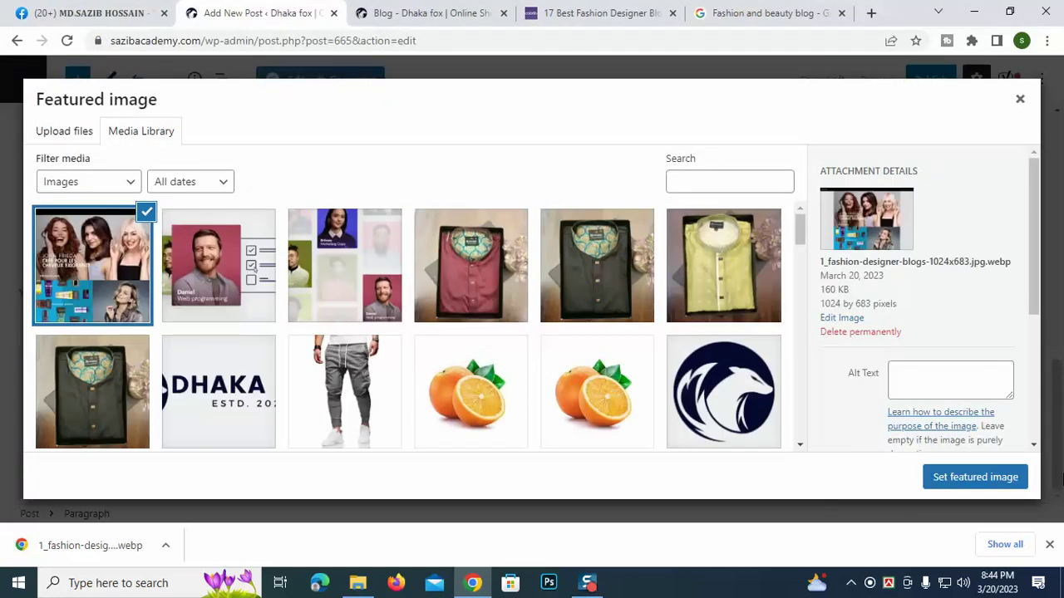
{"action": "left_click", "coordinate": [969, 480]}
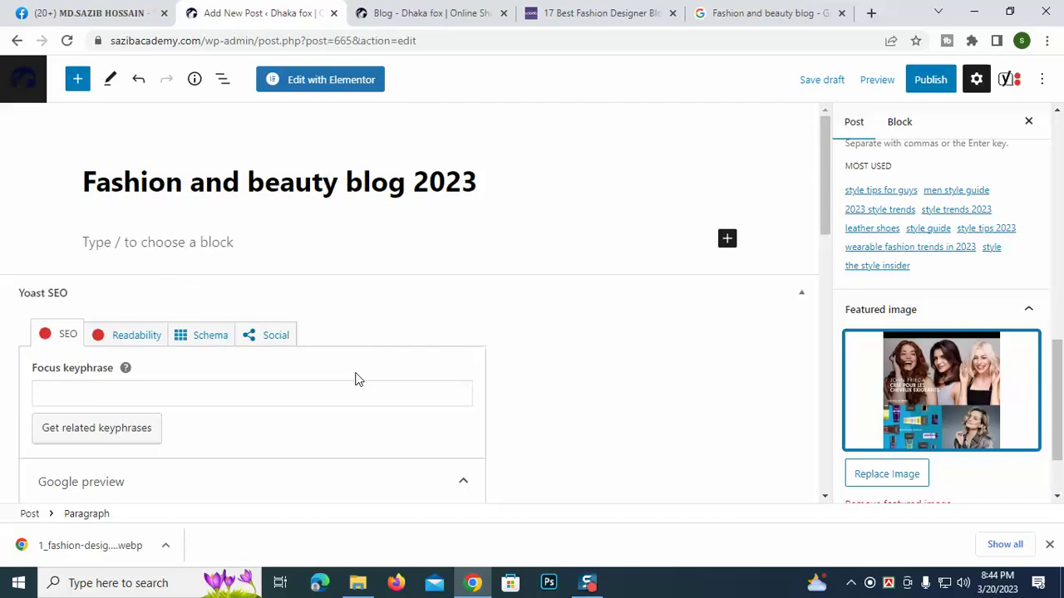
Step: Examine the Yoast SEO Google preview of the post as a mobile result and as a desktop result
{"action": "scroll", "coordinate": [353, 365], "scroll_direction": "down", "scroll_amount": 5}
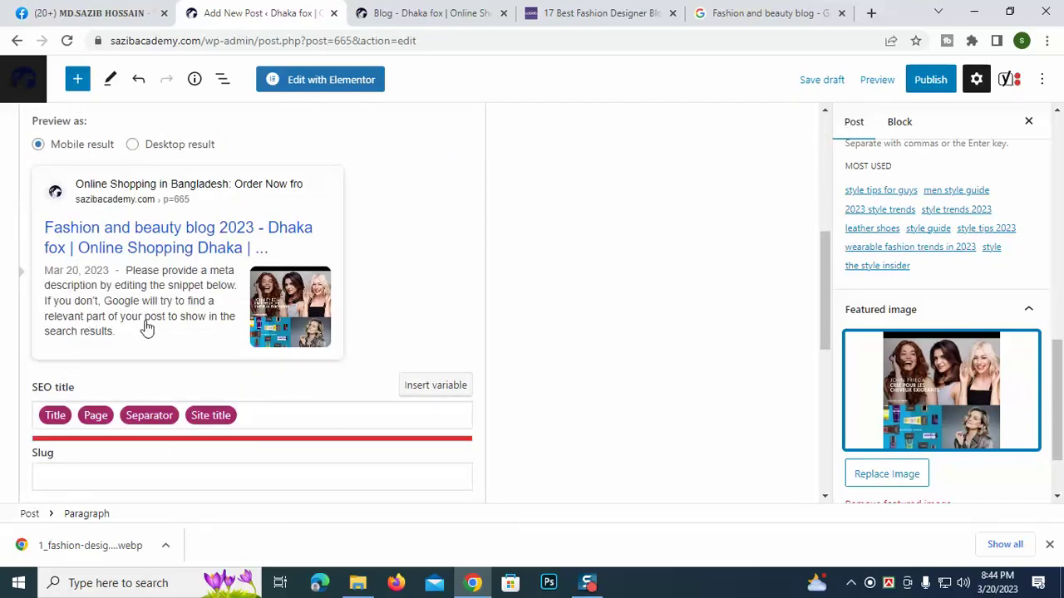
{"action": "scroll", "coordinate": [300, 209], "scroll_direction": "up", "scroll_amount": 5}
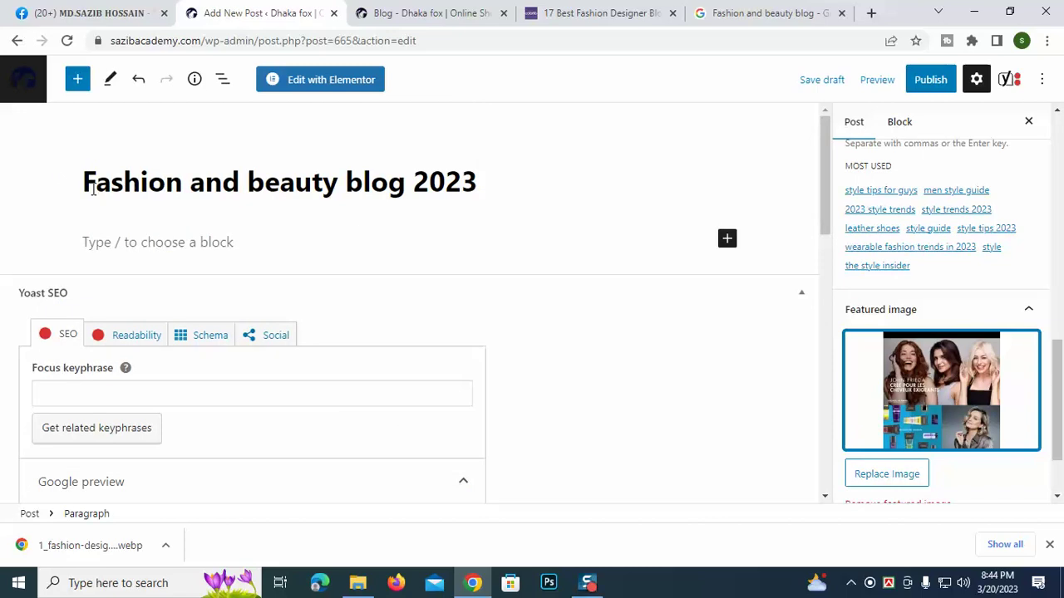
{"action": "scroll", "coordinate": [599, 261], "scroll_direction": "down", "scroll_amount": 5}
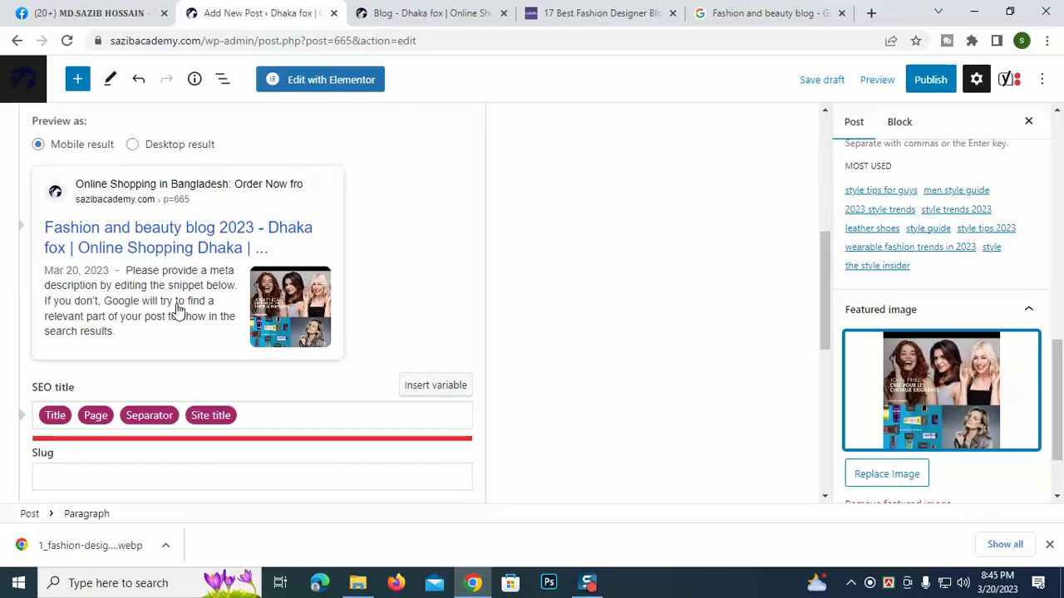
{"action": "scroll", "coordinate": [200, 307], "scroll_direction": "up", "scroll_amount": 2}
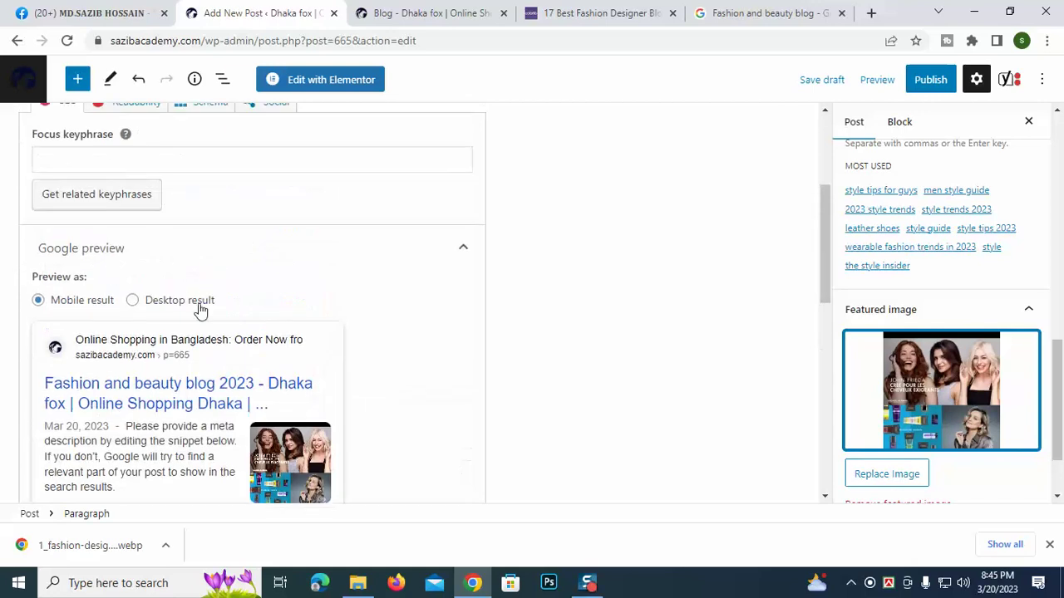
{"action": "left_click", "coordinate": [133, 300]}
{"action": "scroll", "coordinate": [166, 282], "scroll_direction": "down", "scroll_amount": 2}
{"action": "scroll", "coordinate": [98, 259], "scroll_direction": "up", "scroll_amount": 2}
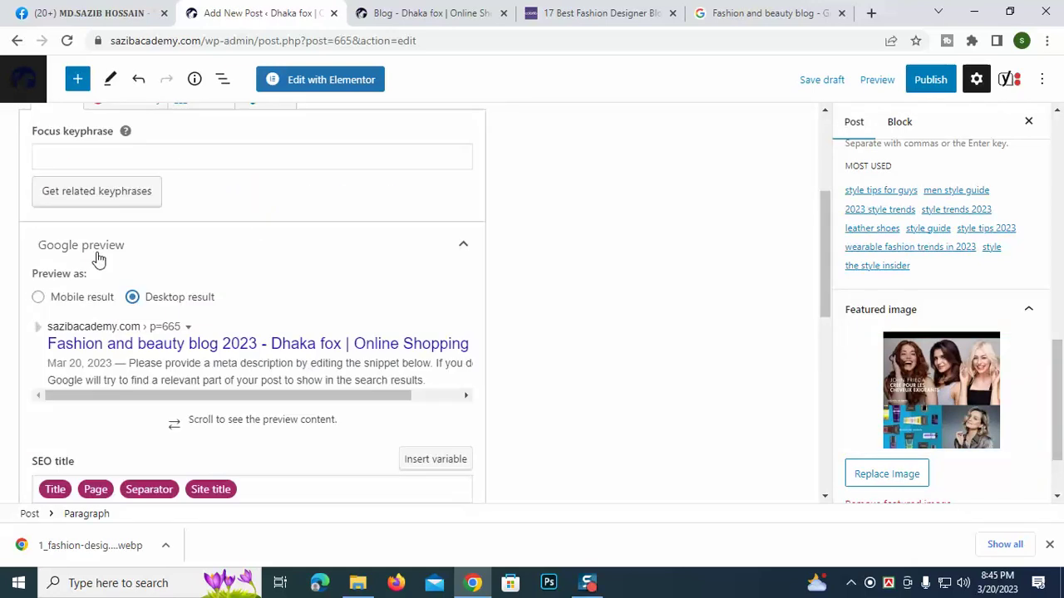
{"action": "left_click", "coordinate": [43, 298]}
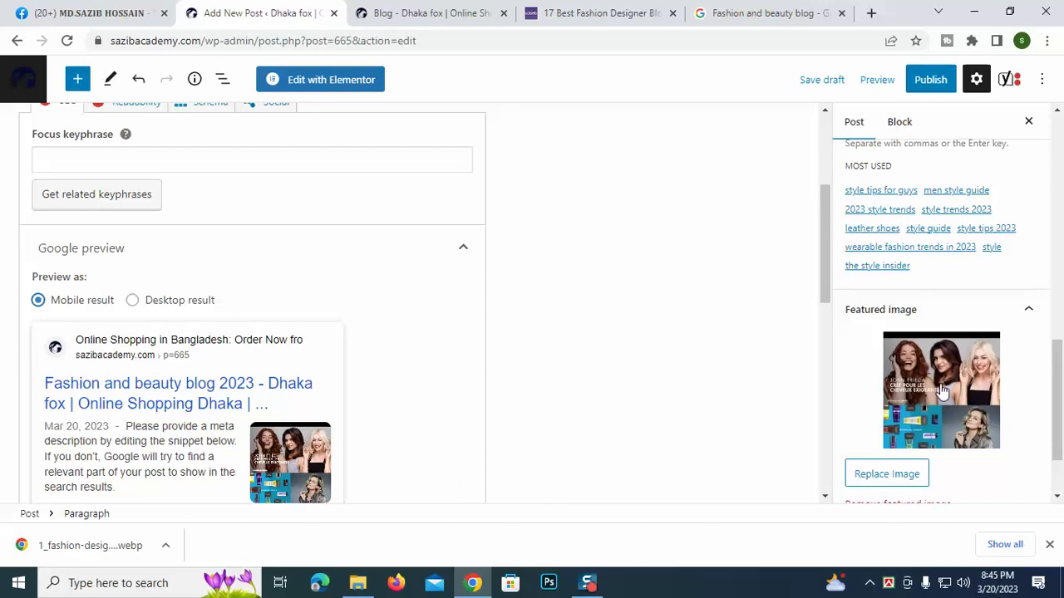
Step: Try adding the most-used tag "men style guide" to the post, and remove it again
{"action": "scroll", "coordinate": [772, 375], "scroll_direction": "up", "scroll_amount": 3}
{"action": "scroll", "coordinate": [956, 349], "scroll_direction": "up", "scroll_amount": 1}
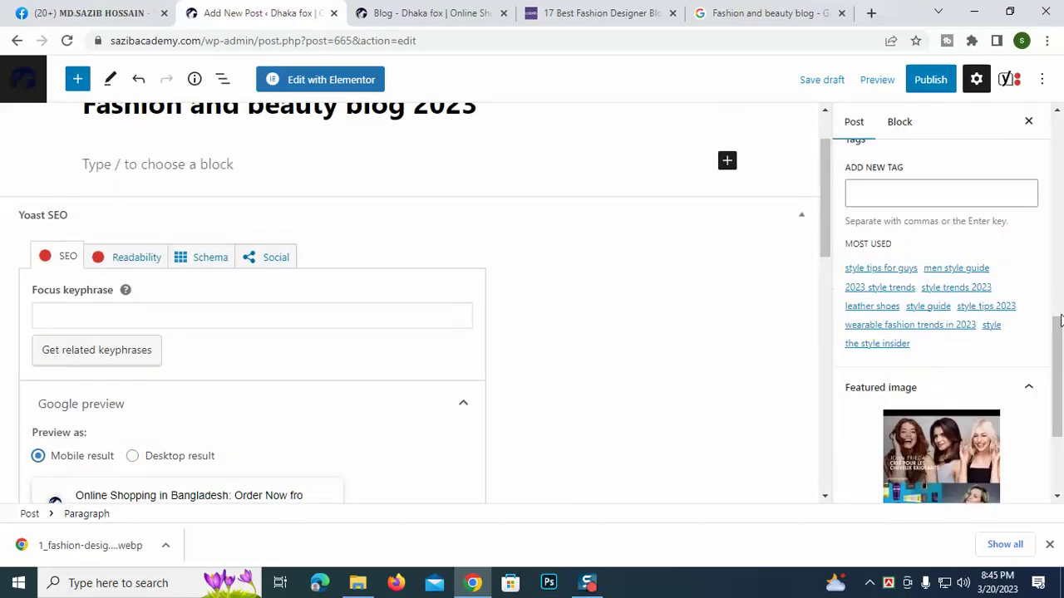
{"action": "left_click_drag", "start_coordinate": [1059, 311], "coordinate": [854, 330]}
{"action": "scroll", "coordinate": [856, 325], "scroll_direction": "up", "scroll_amount": 1}
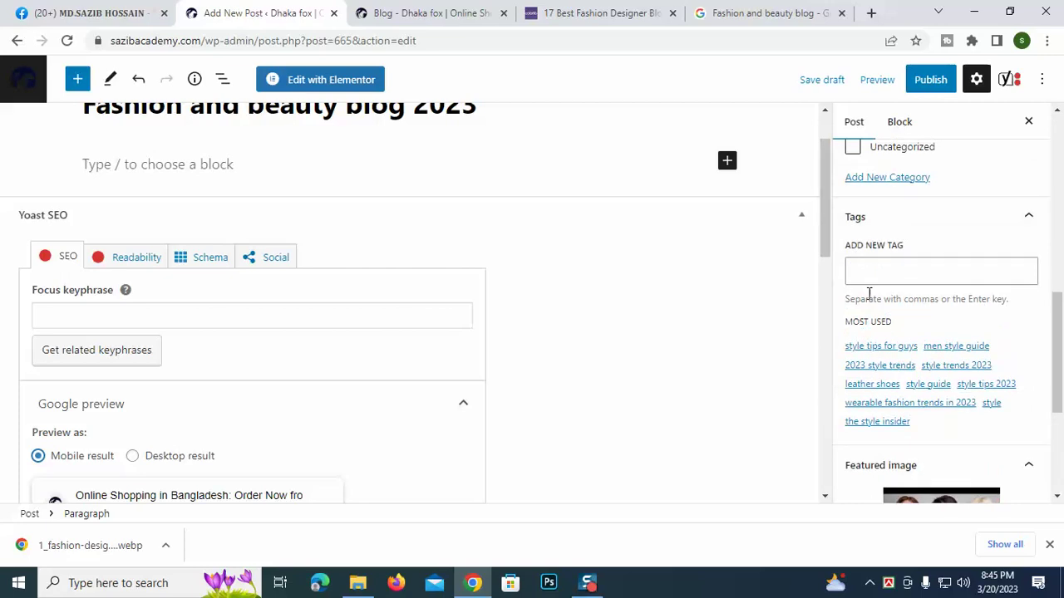
{"action": "scroll", "coordinate": [882, 329], "scroll_direction": "down", "scroll_amount": 1}
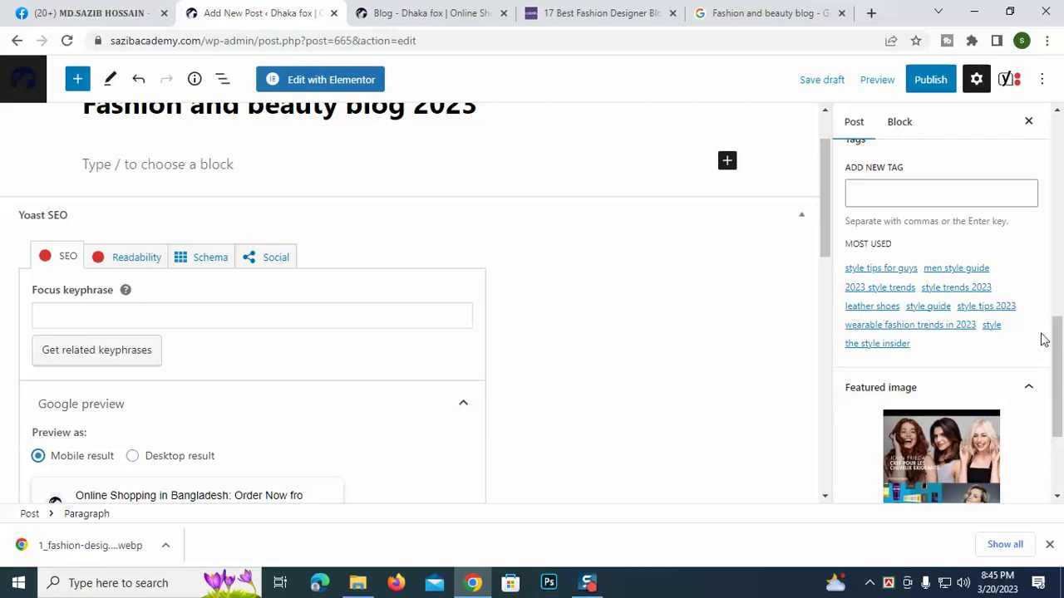
{"action": "left_click", "coordinate": [948, 271]}
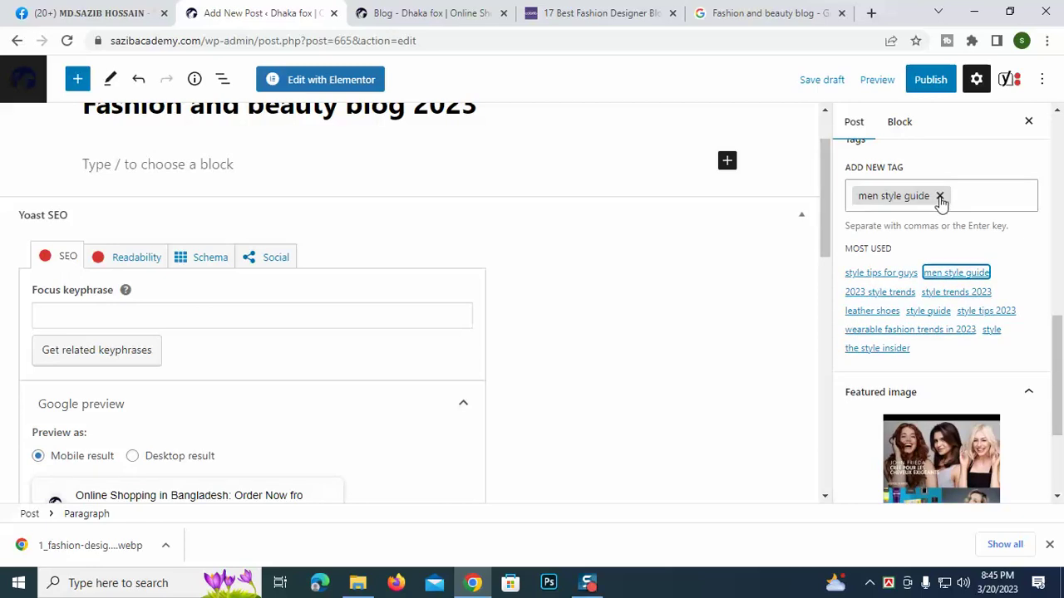
{"action": "left_click", "coordinate": [940, 197]}
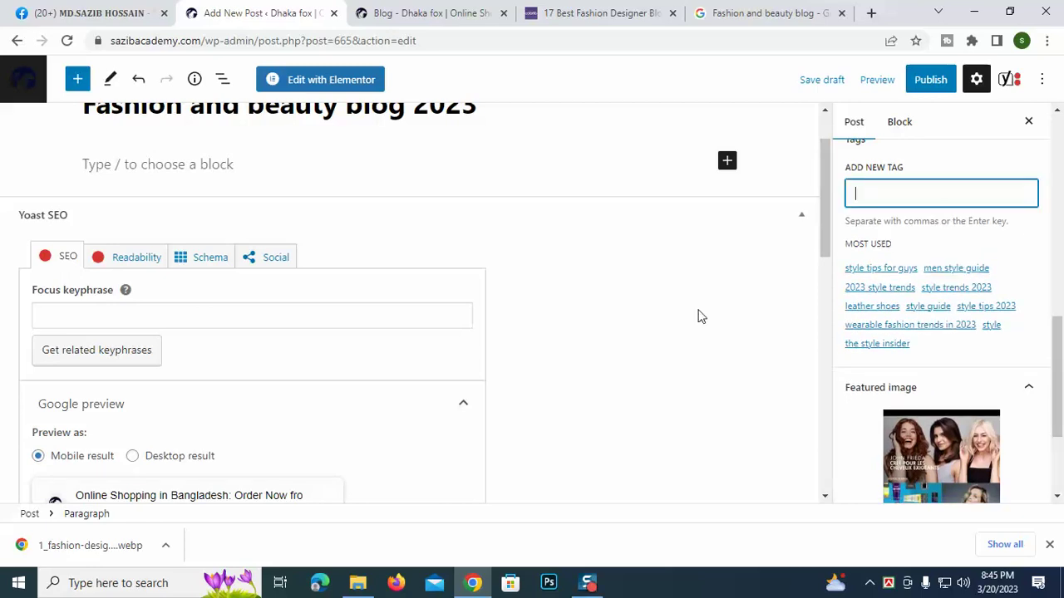
Step: Publish the "Fashion and beauty blog 2023" post with public visibility
{"action": "left_click", "coordinate": [931, 79]}
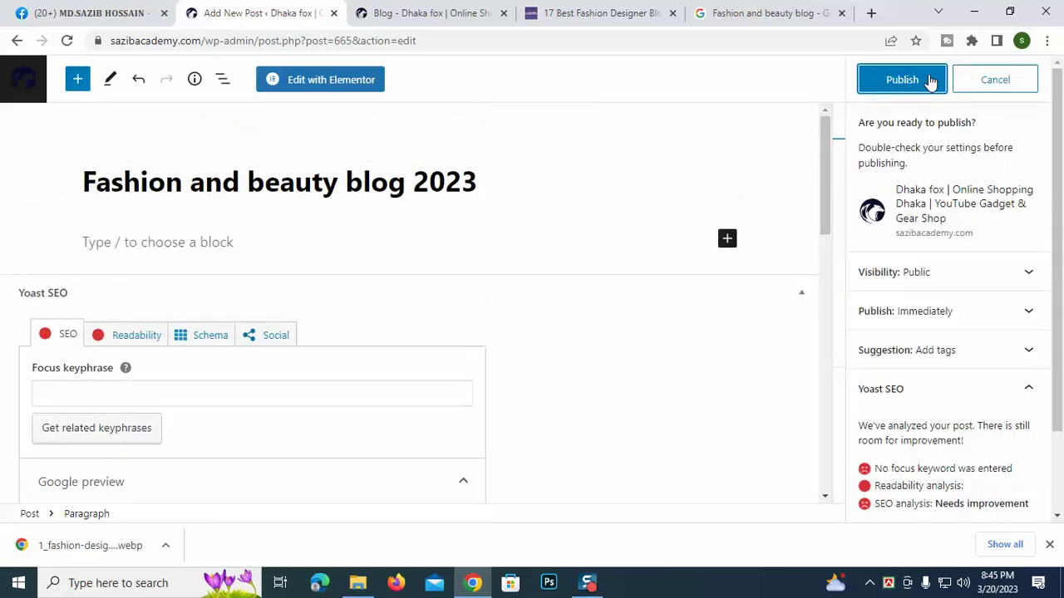
{"action": "left_click", "coordinate": [930, 78]}
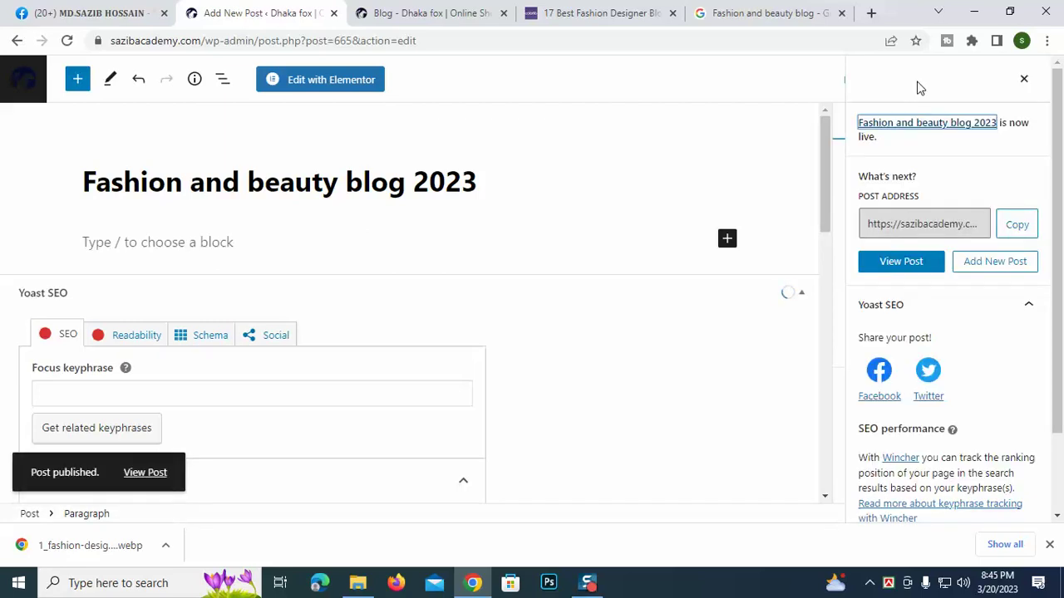
Step: Switch to the live site, reload its Blog page and look for the newly published post
{"action": "left_click", "coordinate": [384, 12]}
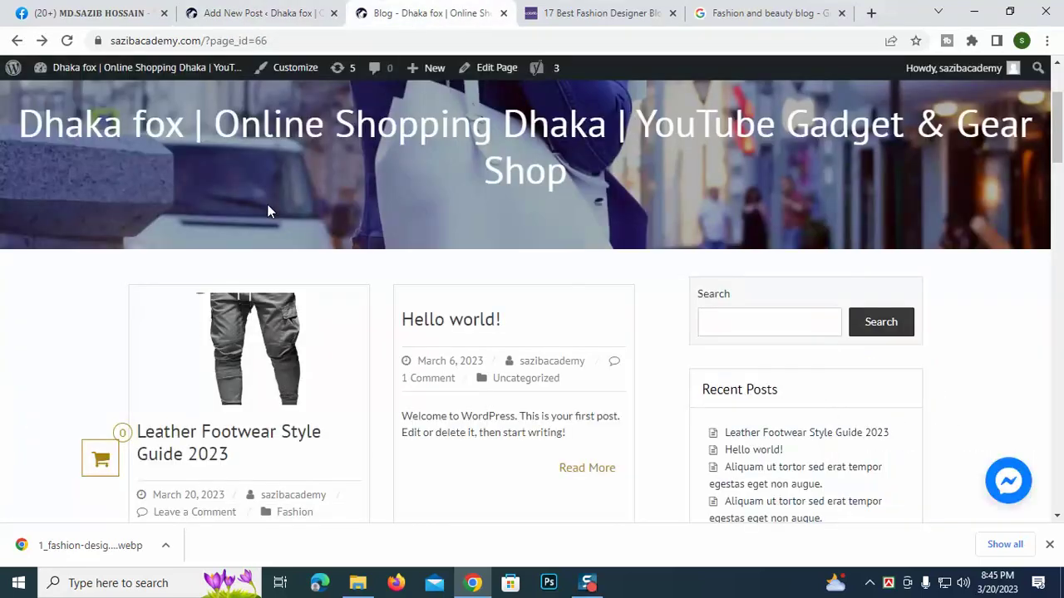
{"action": "scroll", "coordinate": [267, 211], "scroll_direction": "up", "scroll_amount": 2}
{"action": "left_click", "coordinate": [212, 181]}
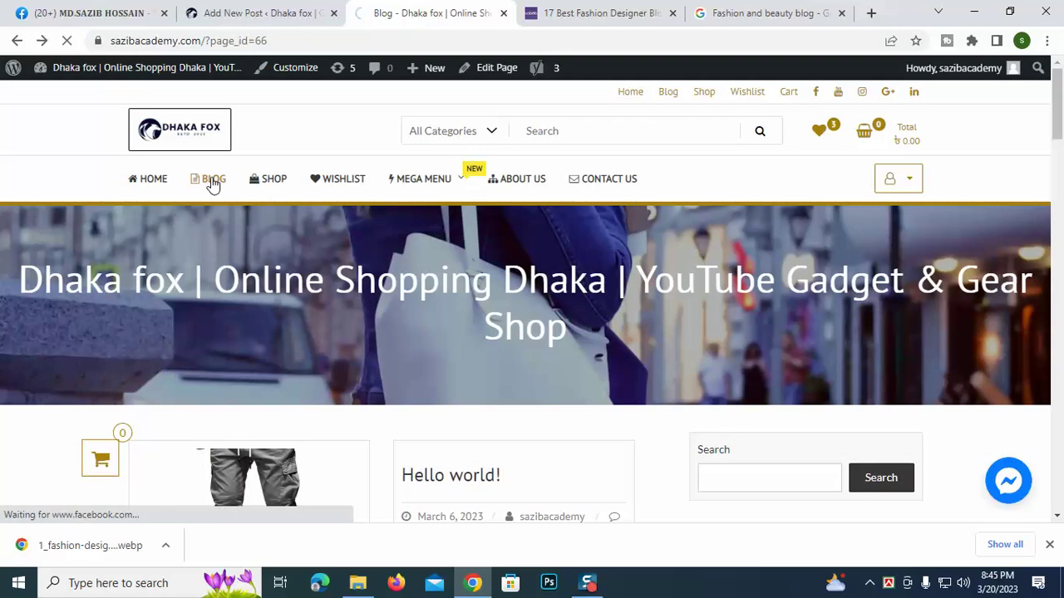
{"action": "scroll", "coordinate": [186, 195], "scroll_direction": "down", "scroll_amount": 4}
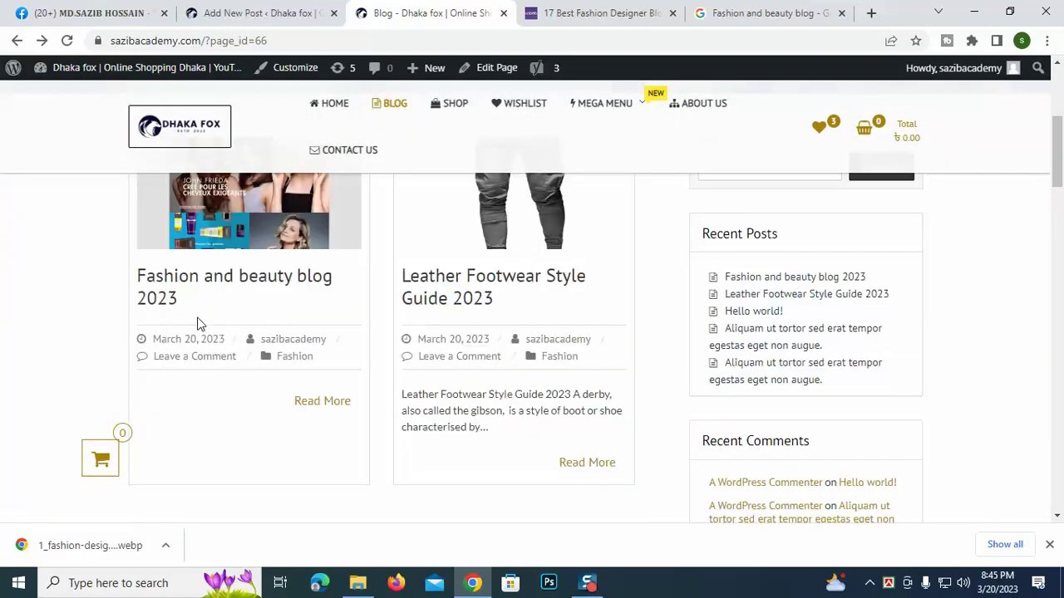
{"action": "scroll", "coordinate": [197, 324], "scroll_direction": "up", "scroll_amount": 1}
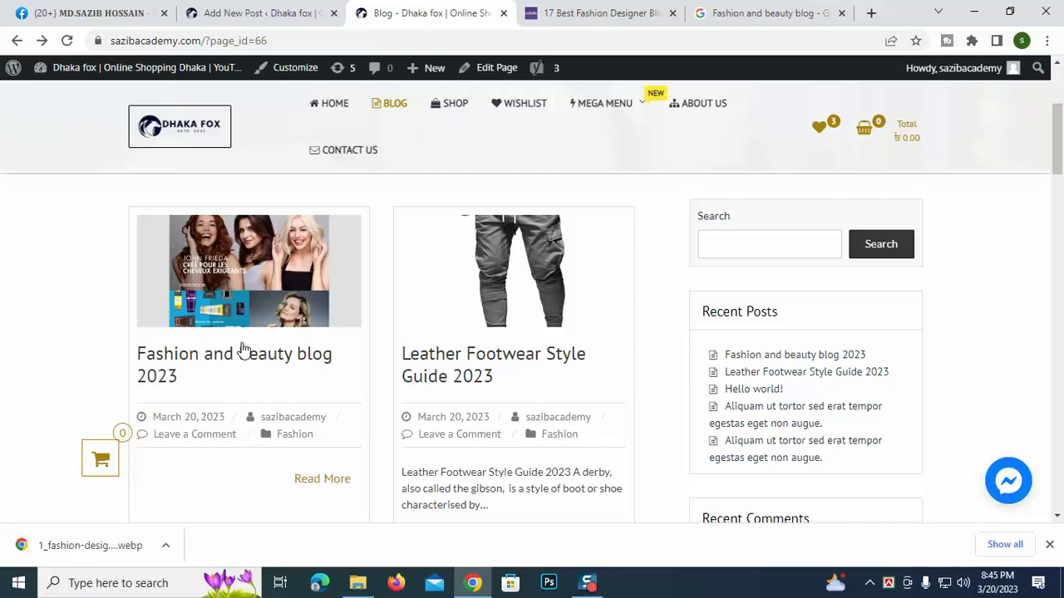
Step: Open the "Fashion and beauty blog 2023" post from the blog listing and review its image, title and content area
{"action": "left_click", "coordinate": [311, 478]}
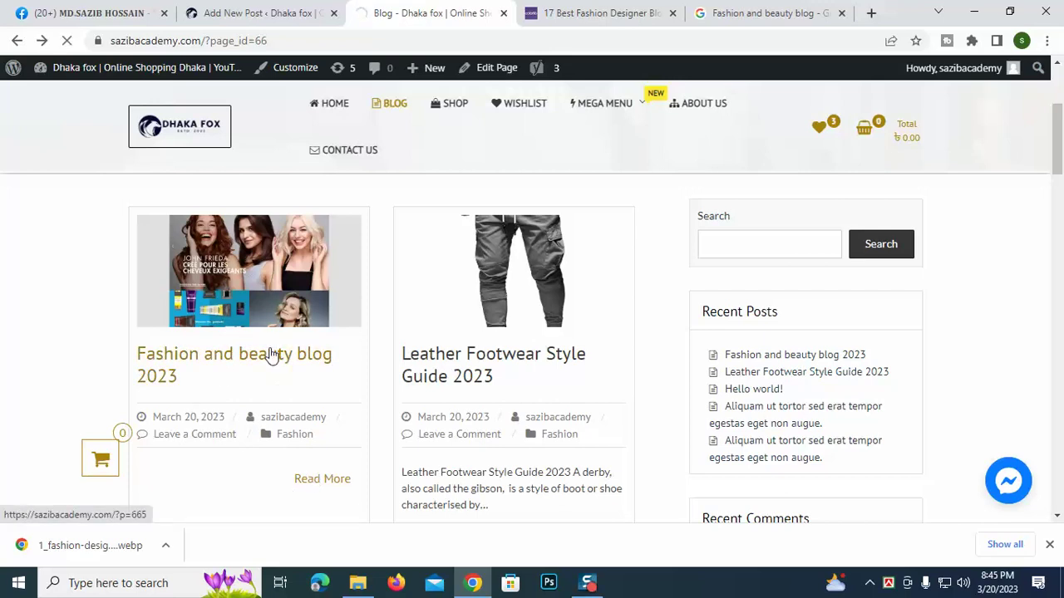
{"action": "scroll", "coordinate": [160, 339], "scroll_direction": "down", "scroll_amount": 1}
{"action": "scroll", "coordinate": [161, 339], "scroll_direction": "up", "scroll_amount": 2}
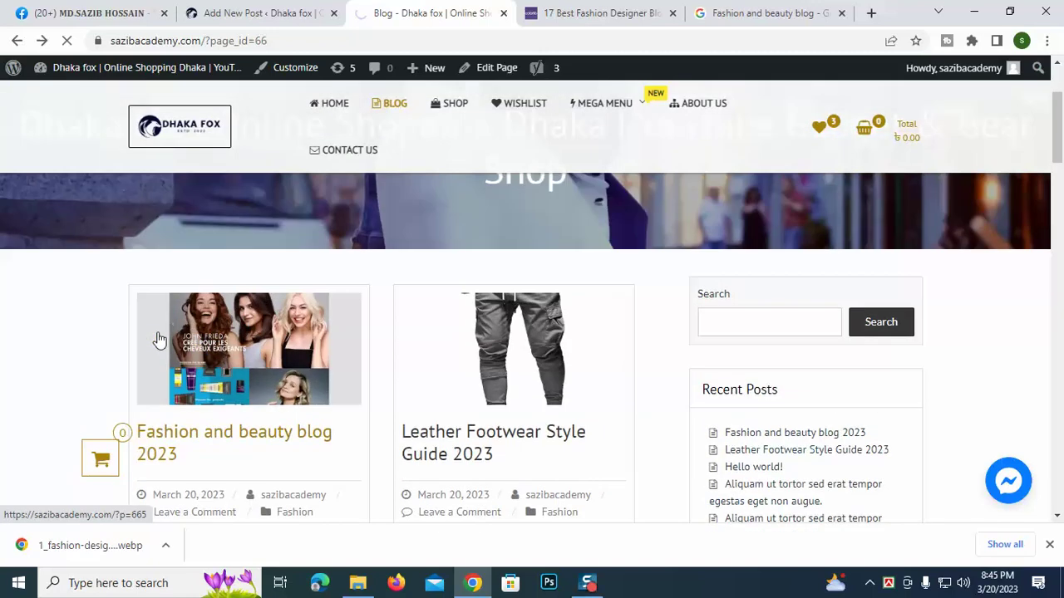
{"action": "scroll", "coordinate": [160, 339], "scroll_direction": "down", "scroll_amount": 6}
{"action": "scroll", "coordinate": [161, 339], "scroll_direction": "down", "scroll_amount": 1}
{"action": "scroll", "coordinate": [160, 339], "scroll_direction": "up", "scroll_amount": 6}
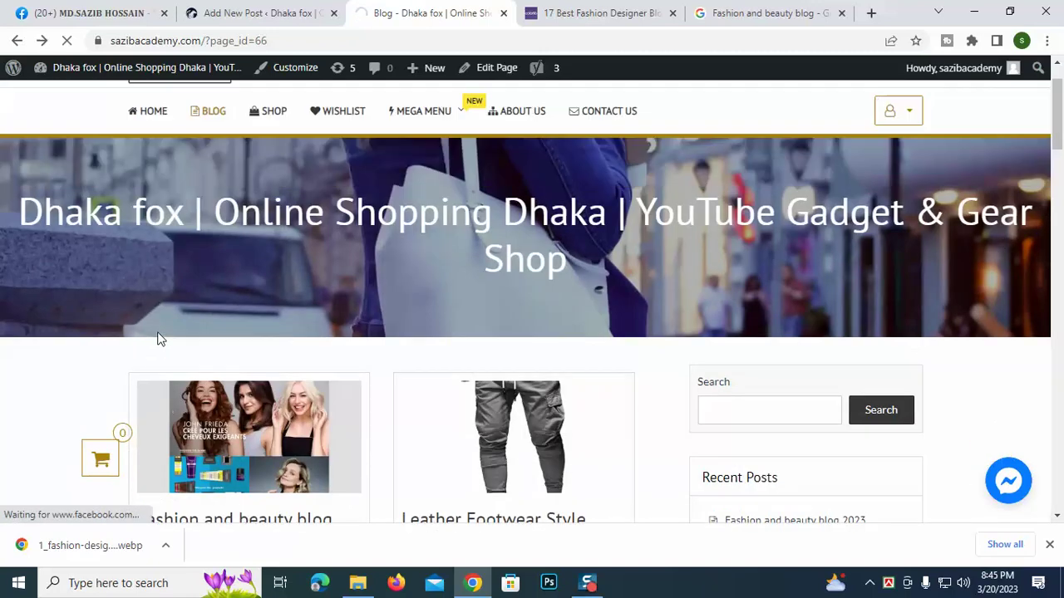
{"action": "scroll", "coordinate": [161, 339], "scroll_direction": "down", "scroll_amount": 2}
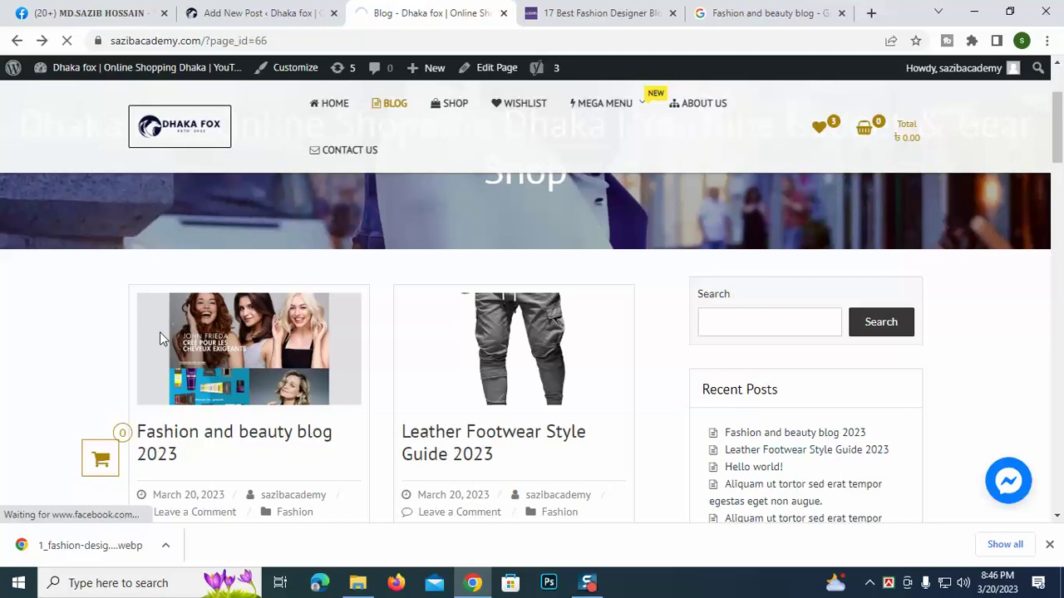
{"action": "left_click", "coordinate": [159, 331]}
{"action": "scroll", "coordinate": [465, 364], "scroll_direction": "down", "scroll_amount": 4}
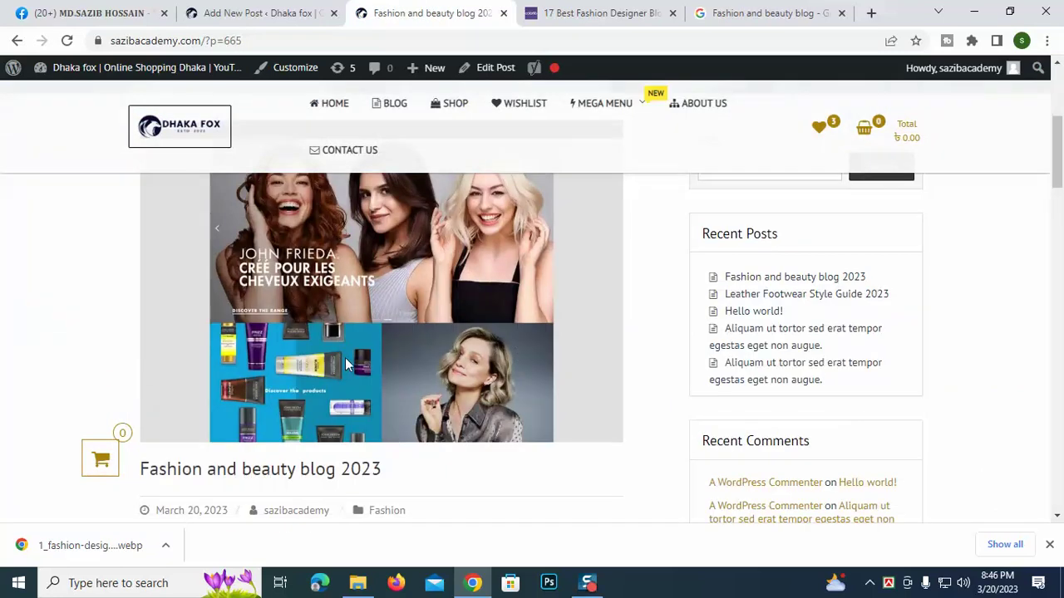
{"action": "scroll", "coordinate": [346, 360], "scroll_direction": "down", "scroll_amount": 1}
{"action": "scroll", "coordinate": [435, 387], "scroll_direction": "down", "scroll_amount": 2}
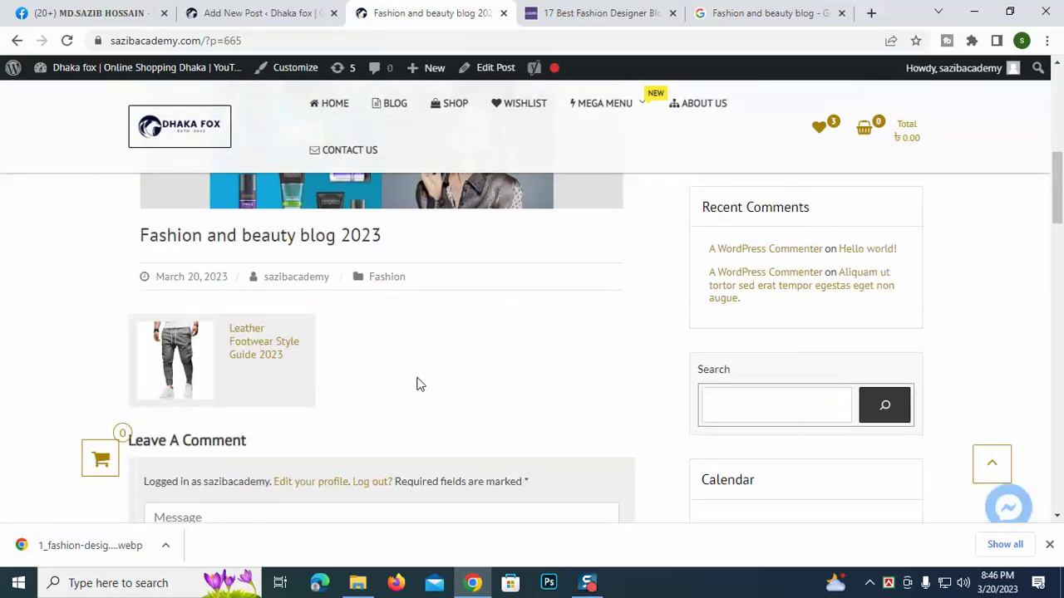
{"action": "scroll", "coordinate": [471, 338], "scroll_direction": "up", "scroll_amount": 1}
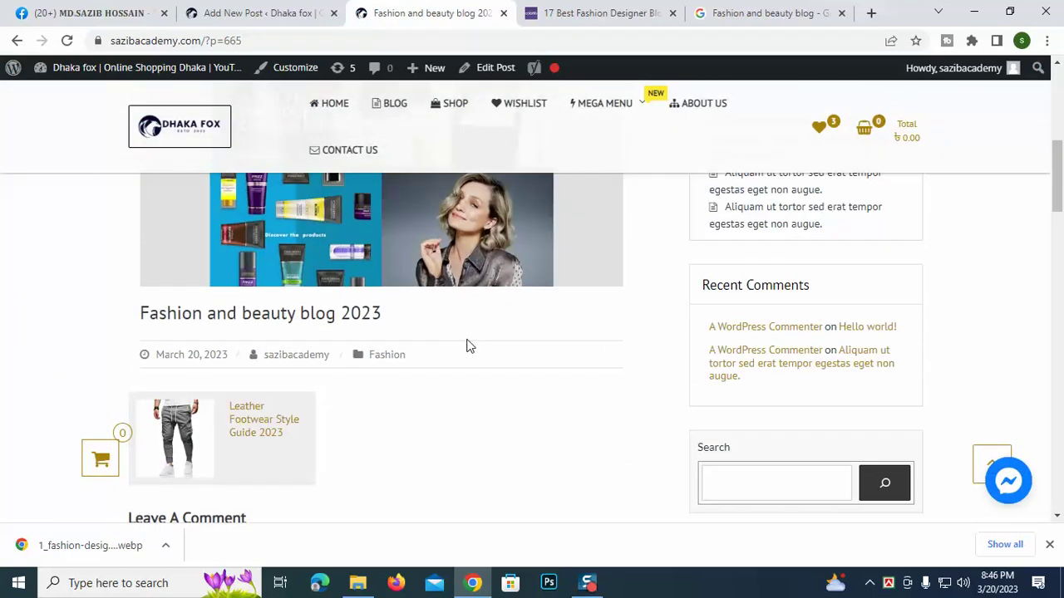
{"action": "scroll", "coordinate": [521, 368], "scroll_direction": "up", "scroll_amount": 5}
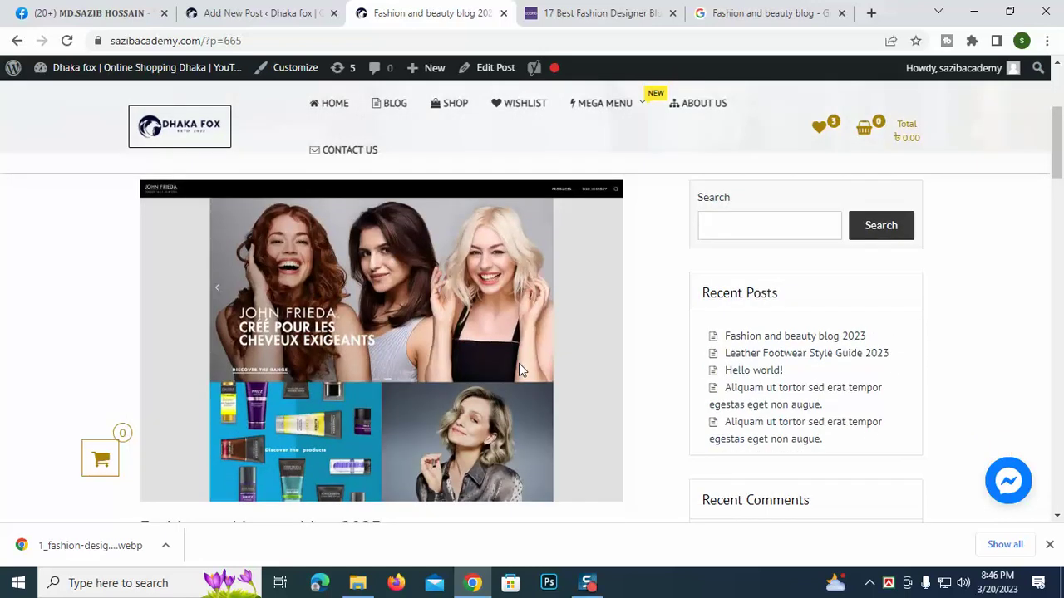
Step: Return to the post editor, open the post for editing with Elementor, and dismiss the browser's download bar
{"action": "left_click", "coordinate": [256, 13]}
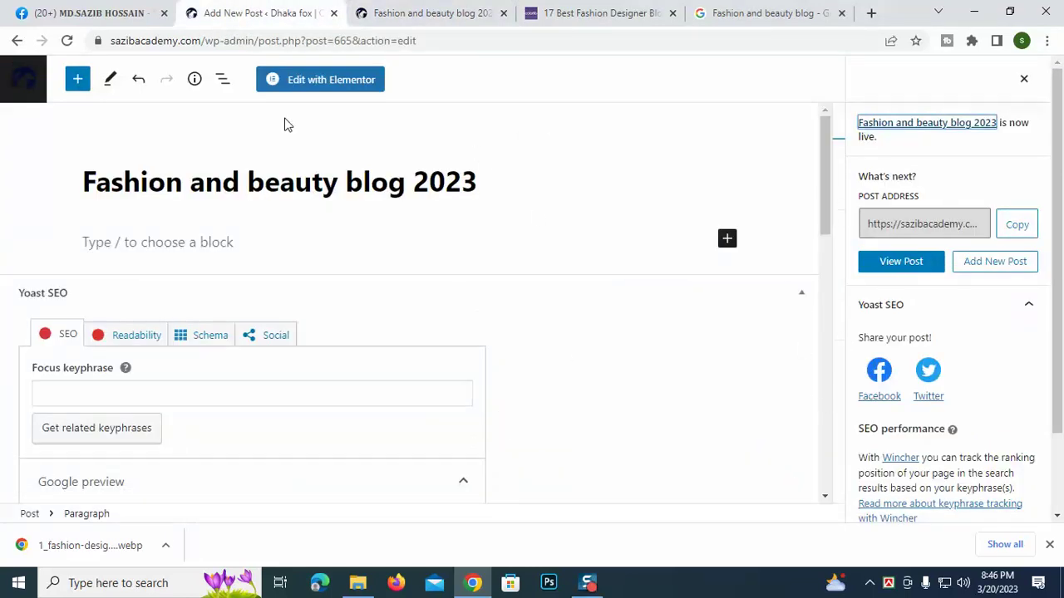
{"action": "left_click", "coordinate": [331, 80]}
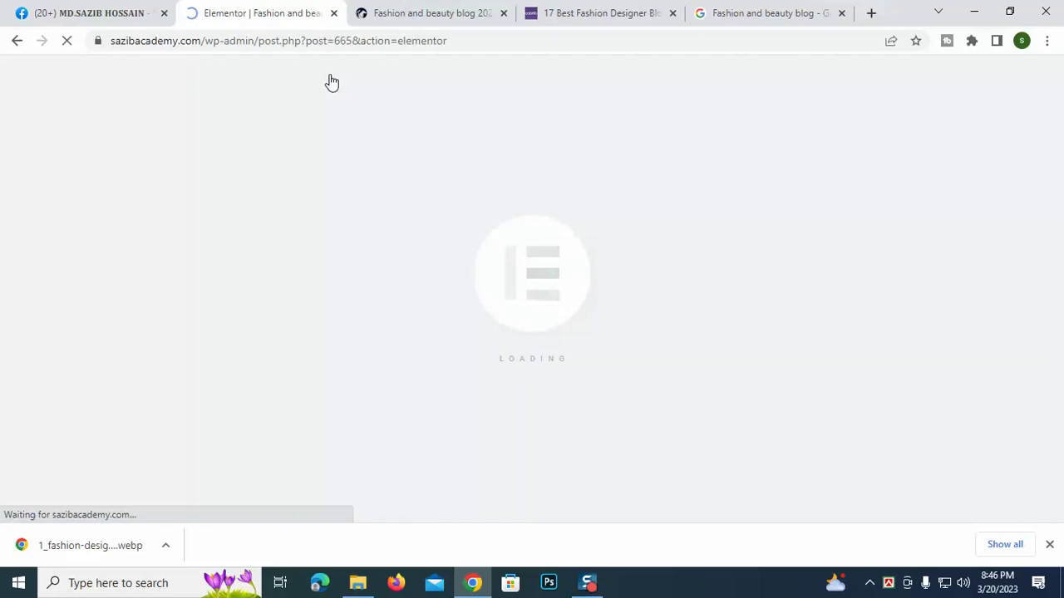
{"action": "left_click", "coordinate": [1049, 544]}
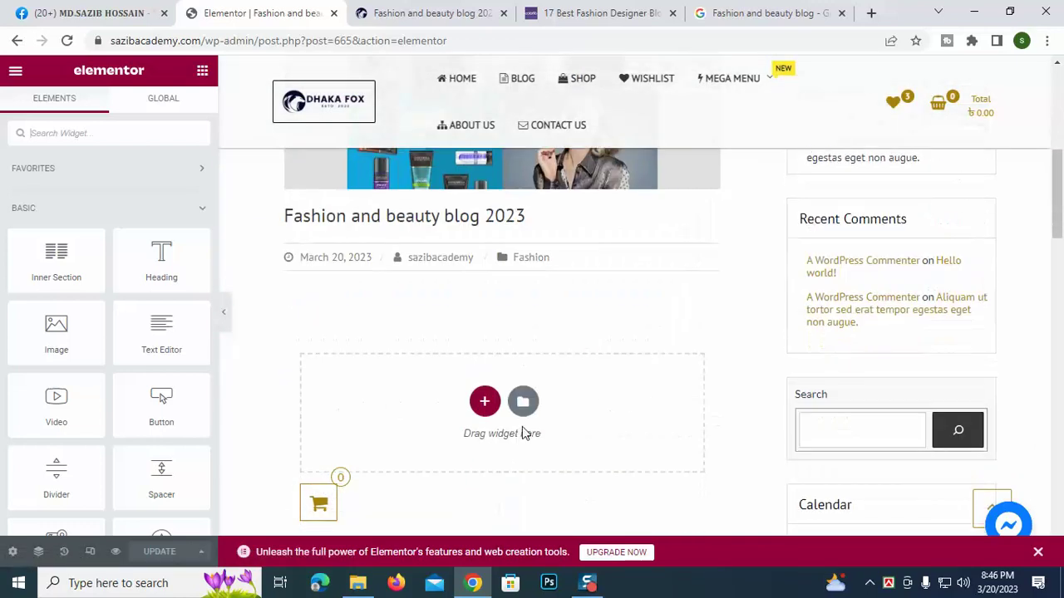
Step: Add a new single-column section below the post's title in the Elementor canvas
{"action": "left_click", "coordinate": [484, 403]}
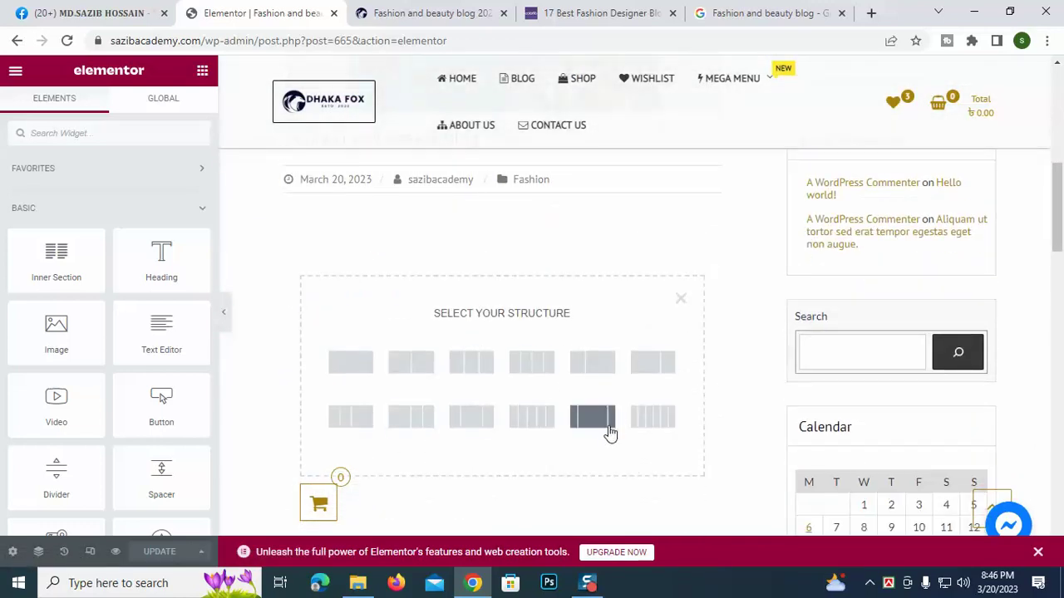
{"action": "scroll", "coordinate": [537, 357], "scroll_direction": "up", "scroll_amount": 2}
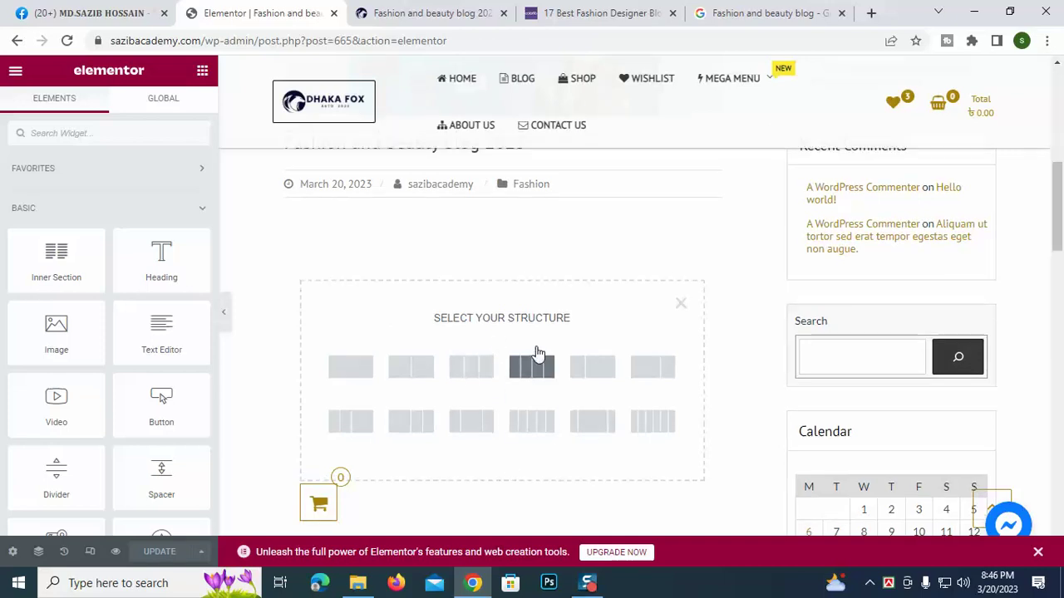
{"action": "scroll", "coordinate": [732, 406], "scroll_direction": "down", "scroll_amount": 1}
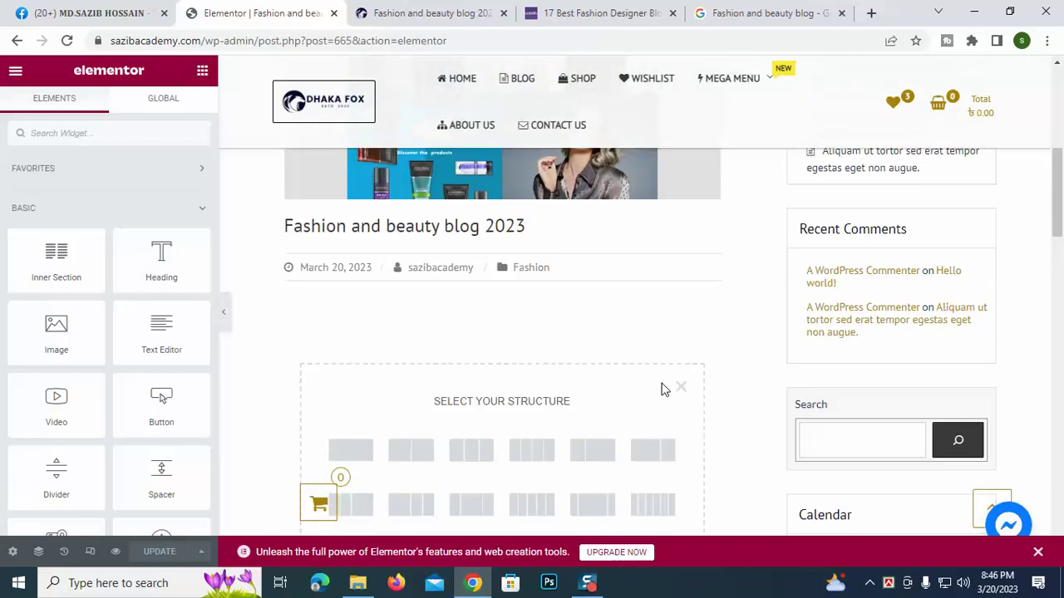
{"action": "left_click", "coordinate": [350, 441]}
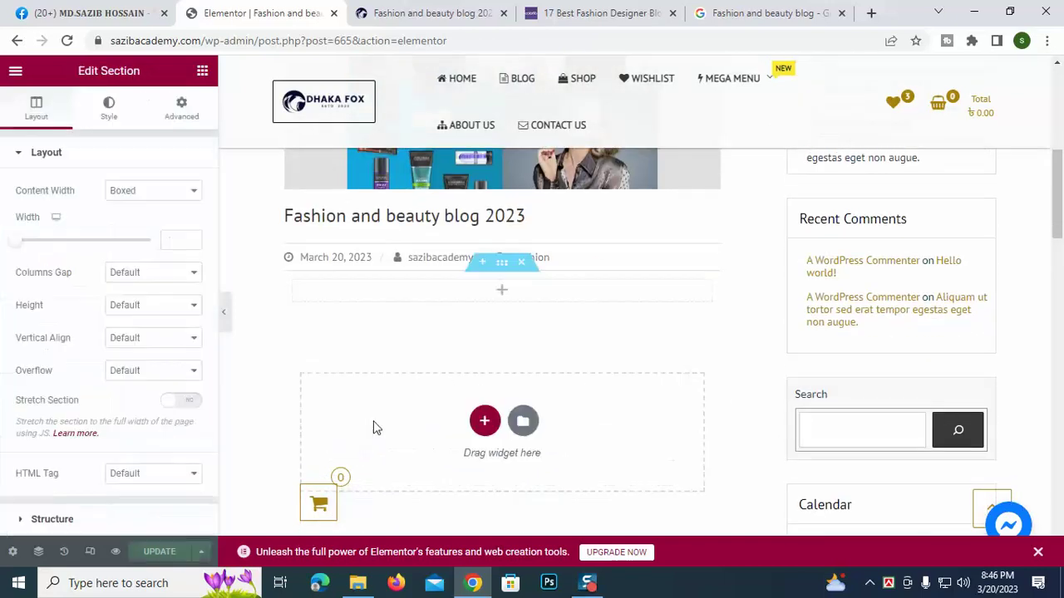
Step: Place a Text Editor widget in the empty section below the post's title
{"action": "left_click", "coordinate": [503, 294]}
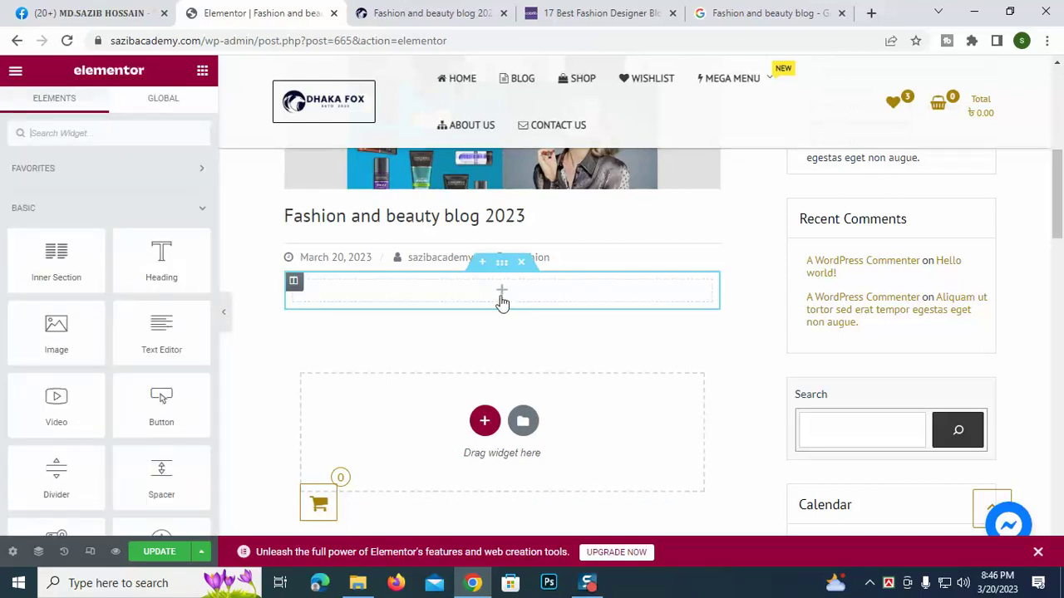
{"action": "left_click_drag", "start_coordinate": [162, 345], "coordinate": [527, 304]}
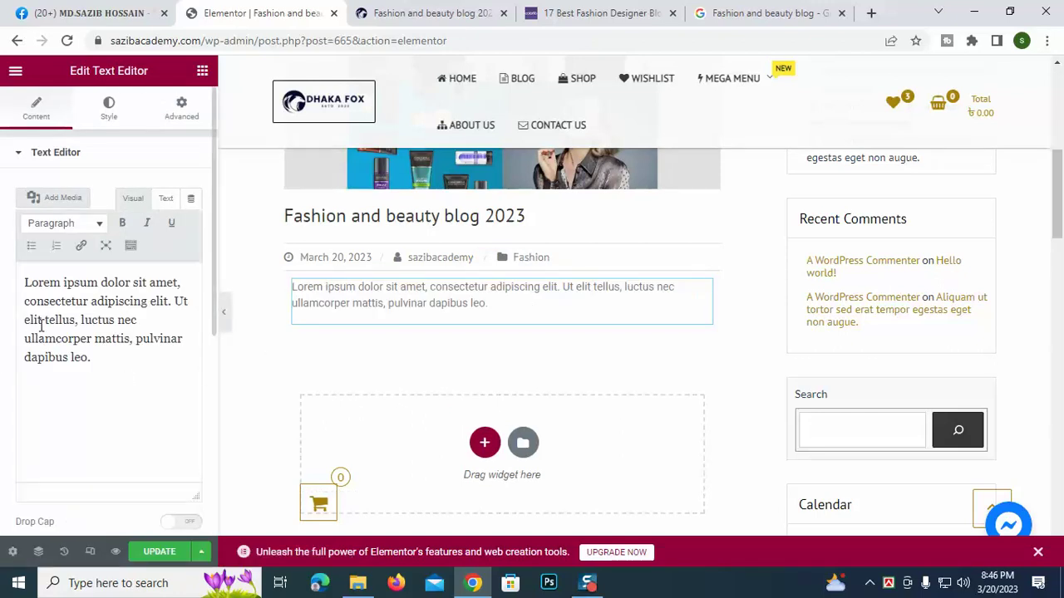
Step: Switch to the Colorlib "17 Best Fashion Designer Blogs" article and copy its opening paragraph
{"action": "left_click", "coordinate": [491, 12]}
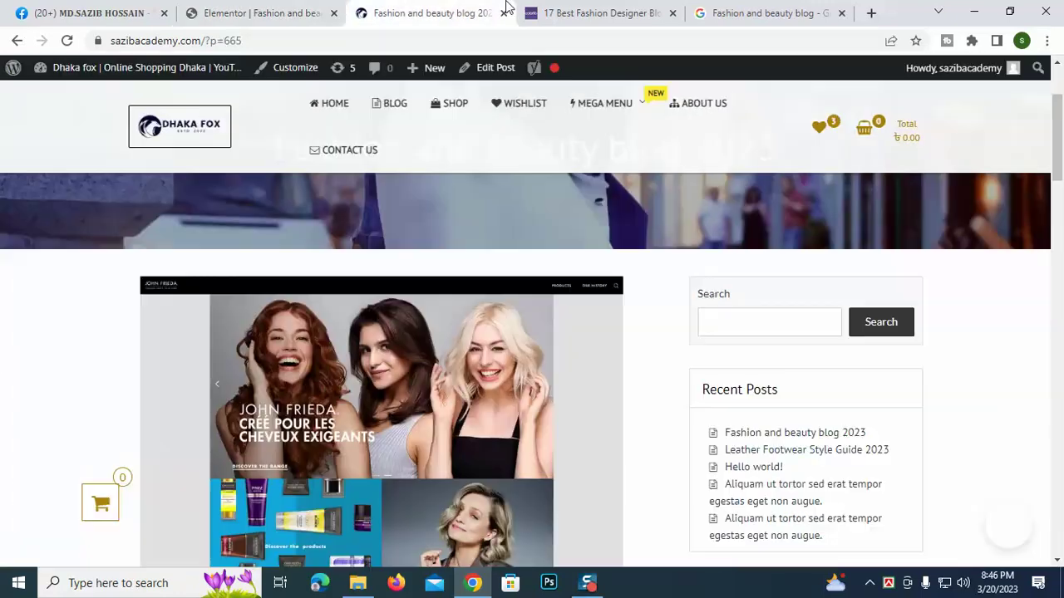
{"action": "left_click", "coordinate": [582, 12]}
{"action": "scroll", "coordinate": [199, 523], "scroll_direction": "down", "scroll_amount": 3}
{"action": "scroll", "coordinate": [418, 418], "scroll_direction": "up", "scroll_amount": 1}
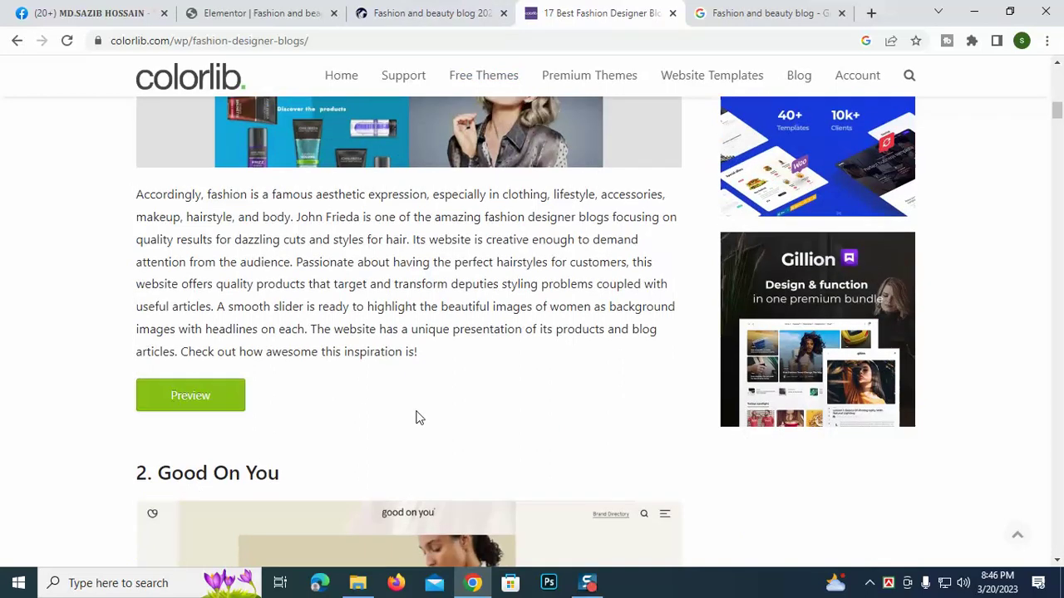
{"action": "left_click_drag", "start_coordinate": [435, 424], "coordinate": [138, 252]}
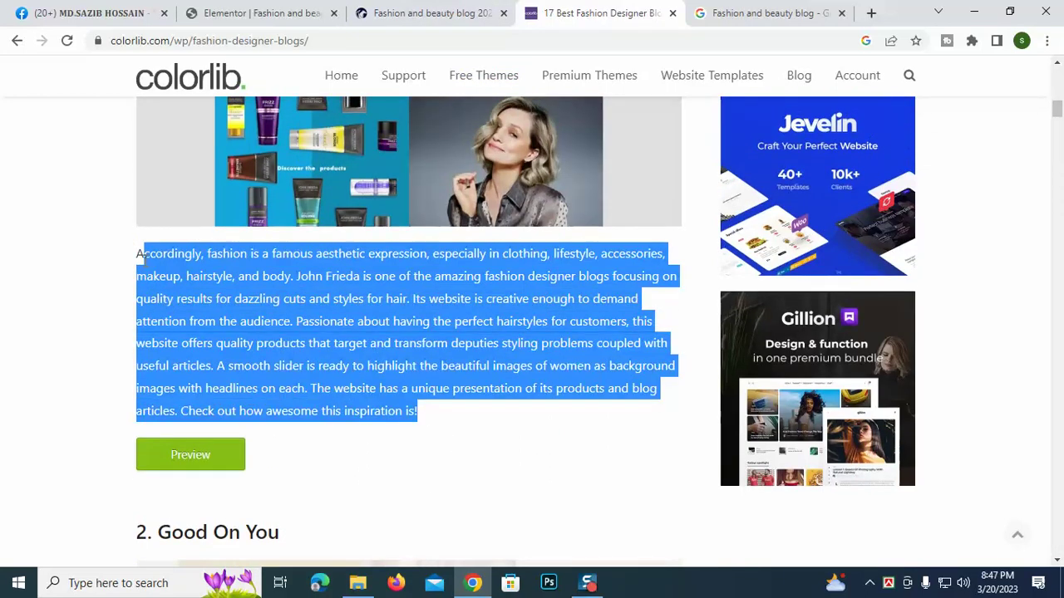
{"action": "scroll", "coordinate": [250, 370], "scroll_direction": "up", "scroll_amount": 5}
{"action": "scroll", "coordinate": [257, 375], "scroll_direction": "up", "scroll_amount": 6}
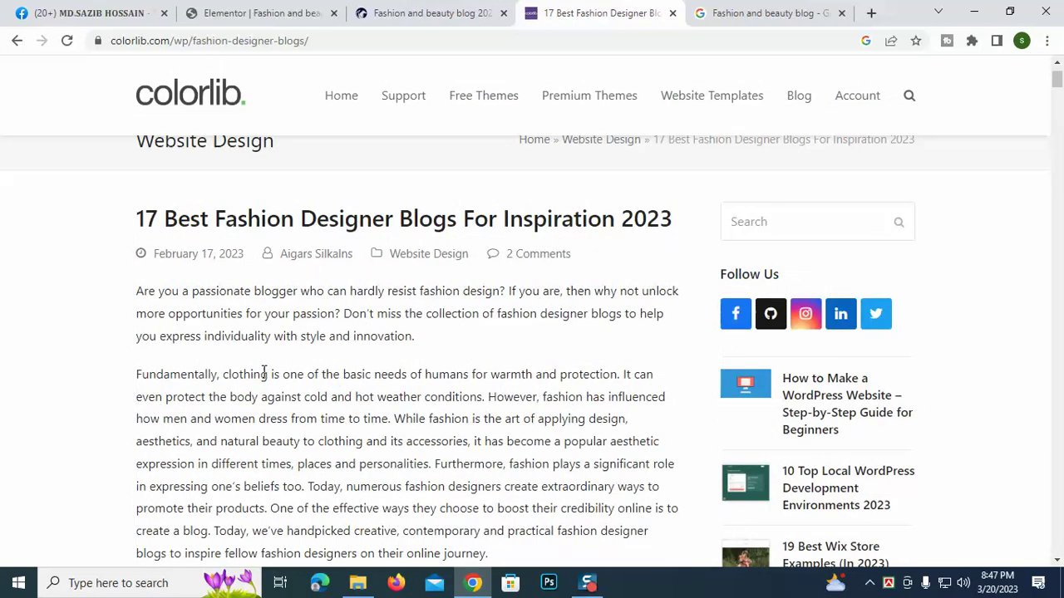
{"action": "scroll", "coordinate": [266, 375], "scroll_direction": "down", "scroll_amount": 3}
{"action": "left_click_drag", "start_coordinate": [384, 283], "coordinate": [137, 215]}
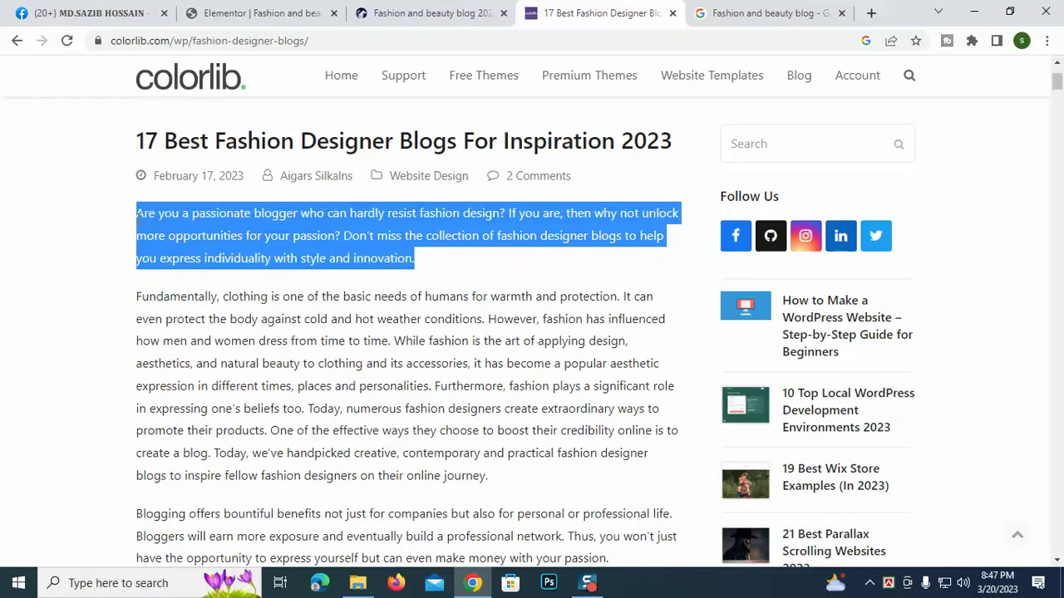
{"action": "right_click", "coordinate": [190, 242]}
{"action": "left_click", "coordinate": [203, 252]}
Step: Return to Elementor, replace the widget's placeholder text with the copied paragraph, and make it bold
{"action": "left_click", "coordinate": [258, 12]}
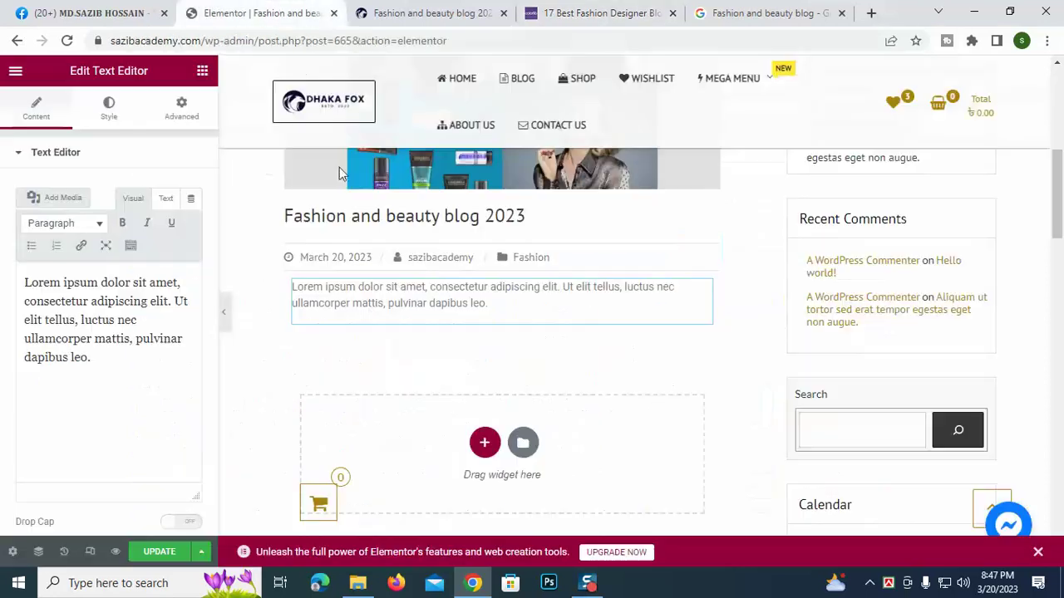
{"action": "left_click", "coordinate": [116, 358]}
{"action": "key", "text": "ctrl+a"}
{"action": "key", "text": "ctrl+v"}
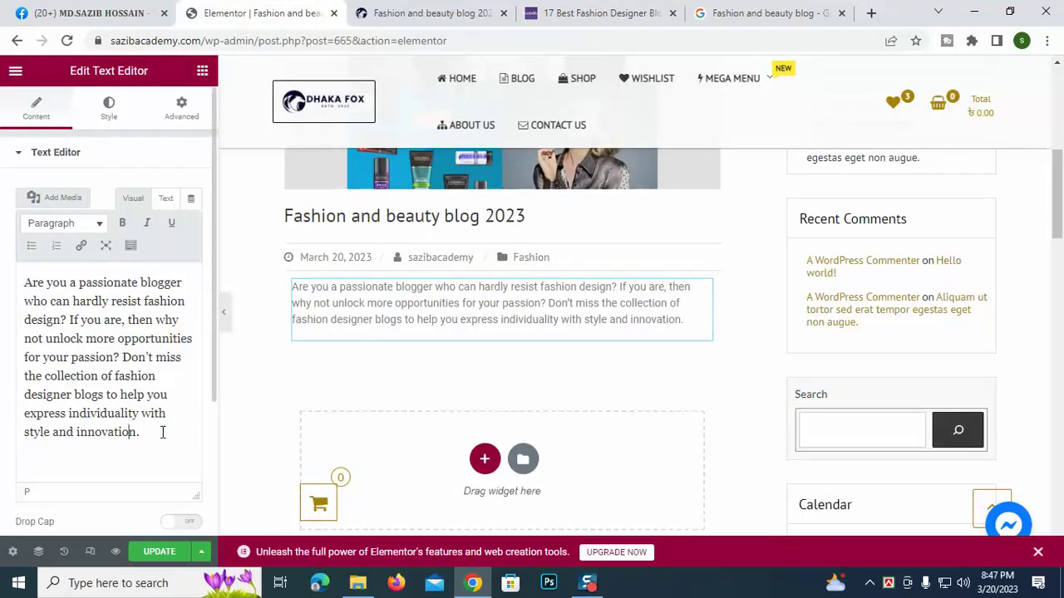
{"action": "left_click_drag", "start_coordinate": [161, 432], "coordinate": [24, 283]}
{"action": "left_click", "coordinate": [123, 224]}
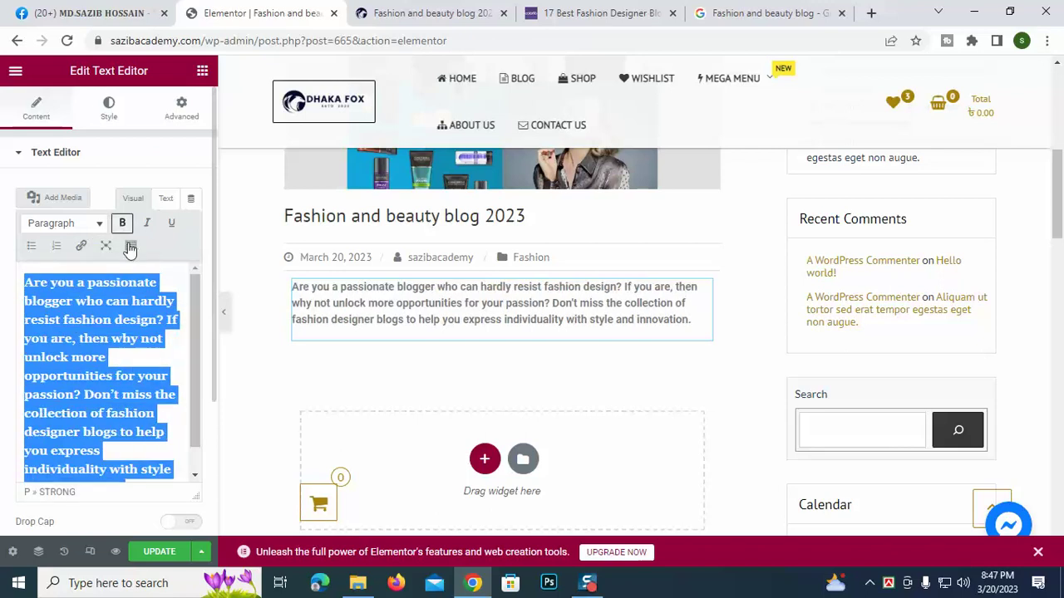
Step: Set the paragraph's text color to black (#000000)
{"action": "left_click", "coordinate": [112, 118]}
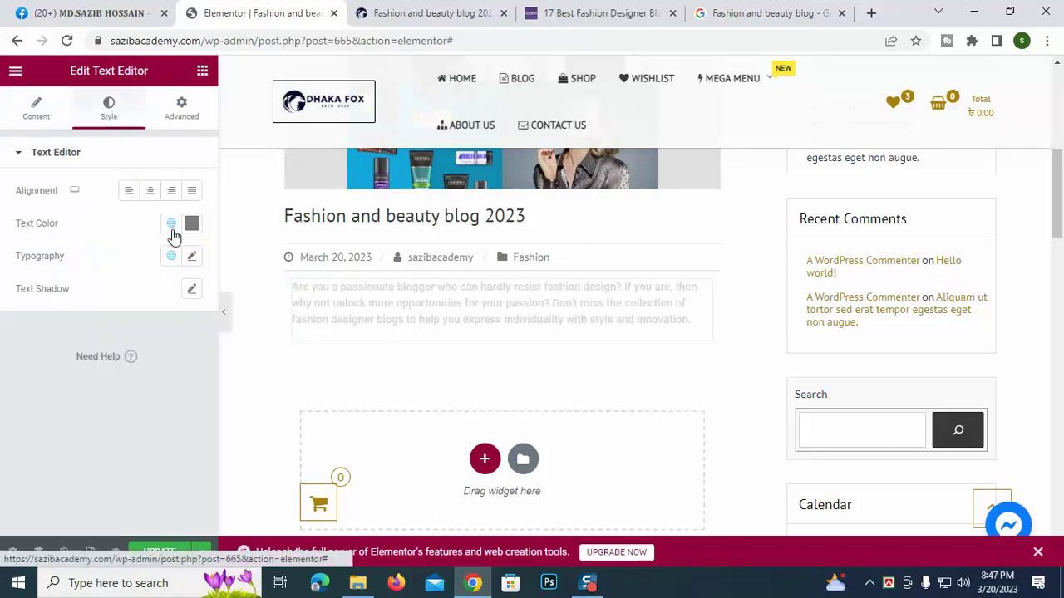
{"action": "left_click", "coordinate": [192, 223]}
{"action": "left_click_drag", "start_coordinate": [117, 409], "coordinate": [297, 302]}
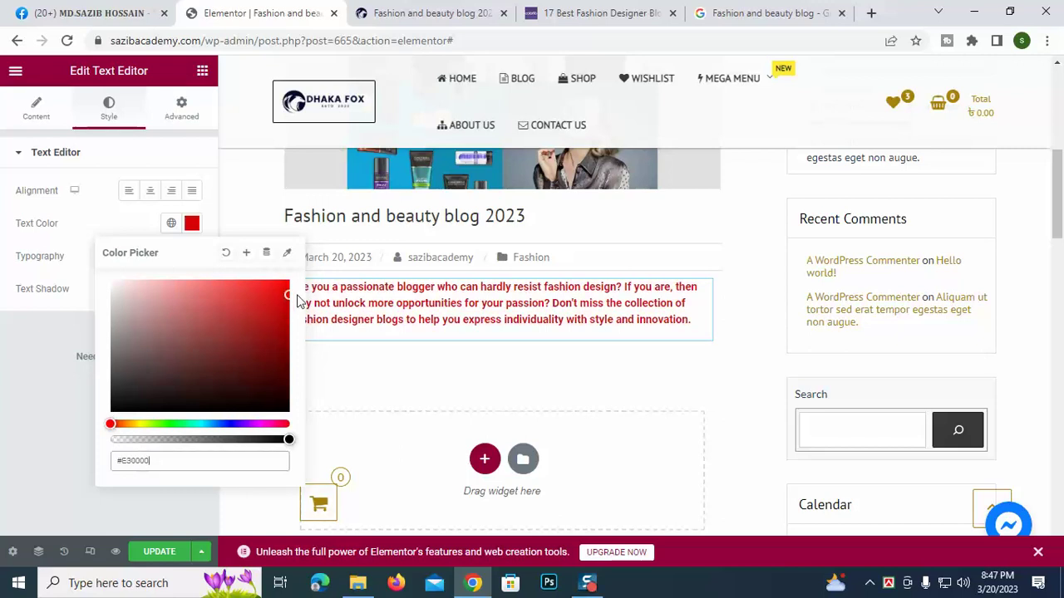
{"action": "left_click", "coordinate": [234, 424]}
{"action": "left_click_drag", "start_coordinate": [225, 333], "coordinate": [113, 418]}
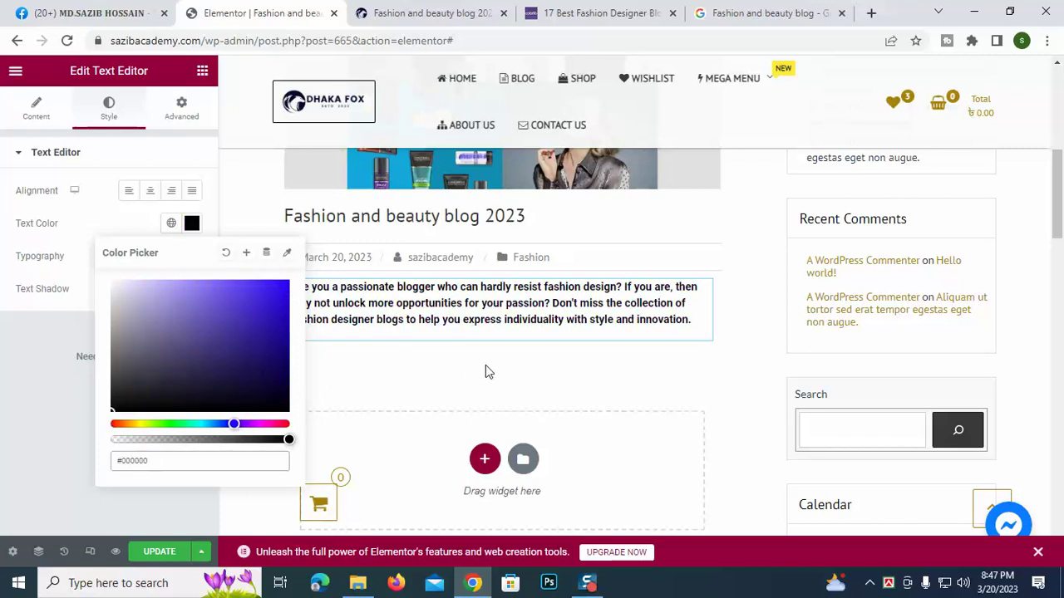
{"action": "left_click", "coordinate": [4, 414]}
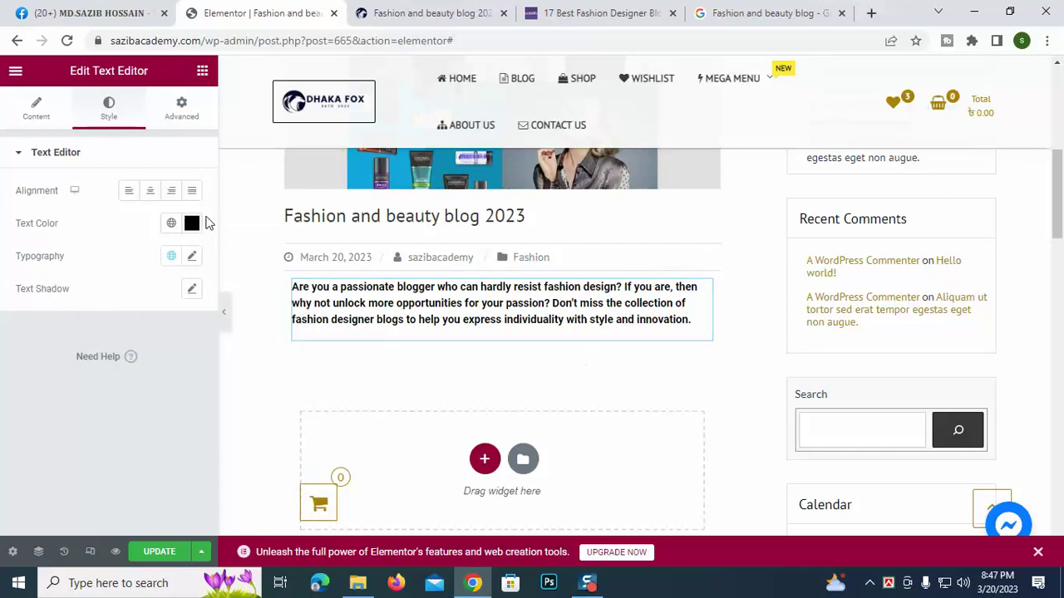
{"action": "left_click", "coordinate": [178, 120]}
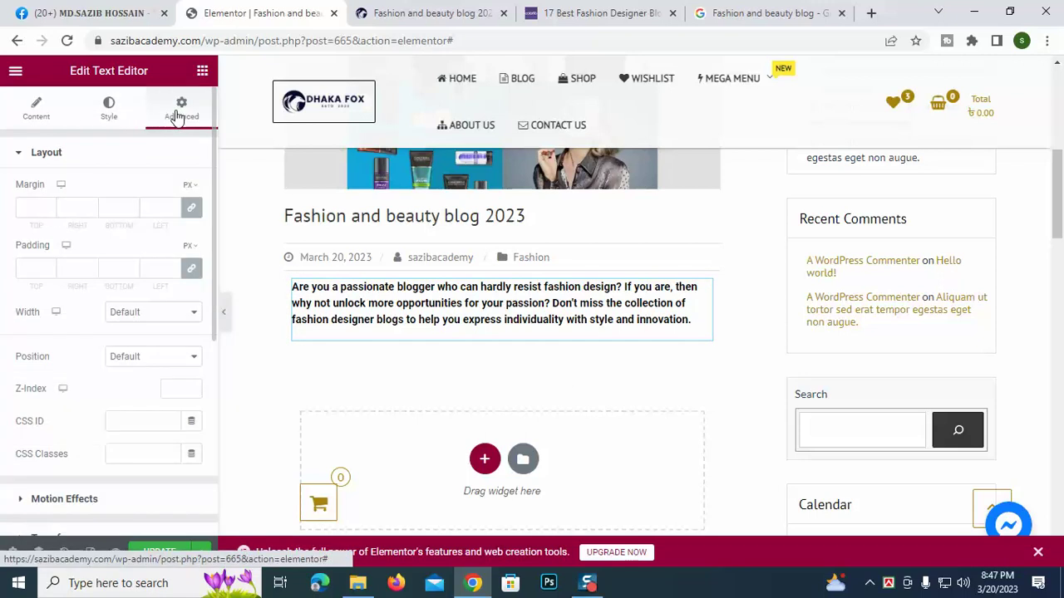
{"action": "scroll", "coordinate": [119, 340], "scroll_direction": "down", "scroll_amount": 4}
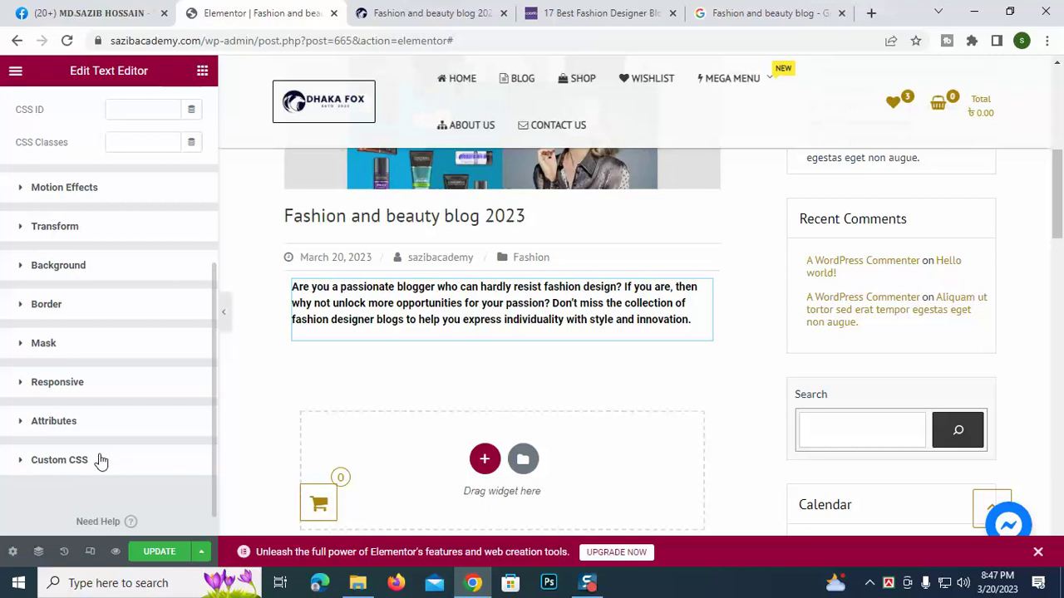
{"action": "scroll", "coordinate": [99, 460], "scroll_direction": "up", "scroll_amount": 5}
{"action": "left_click", "coordinate": [49, 120]}
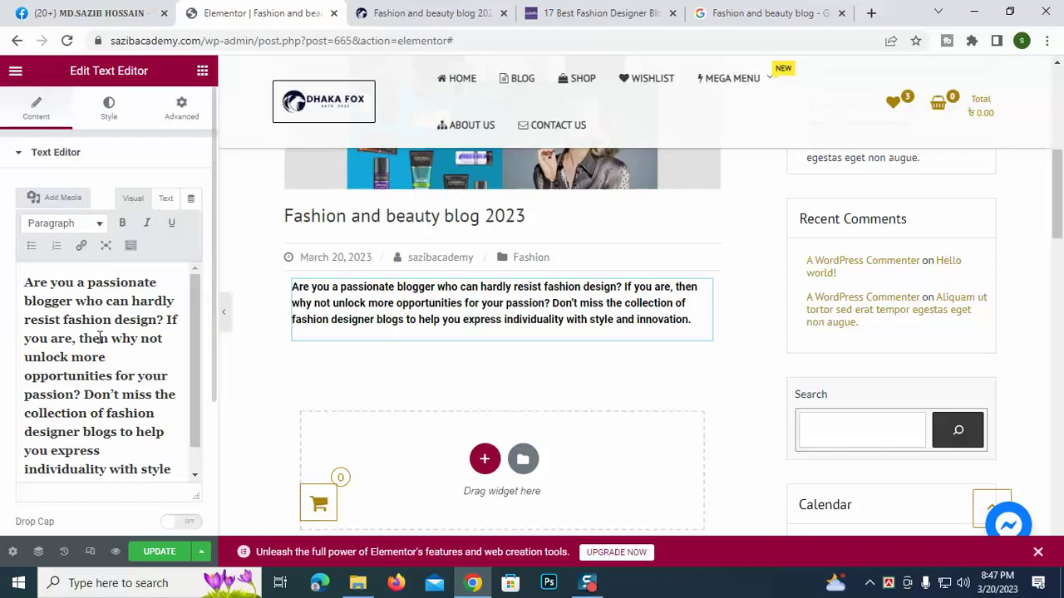
Step: Copy the post title "Fashion and beauty blog 2023" and paste it as a heading on a new line above the paragraph
{"action": "left_click_drag", "start_coordinate": [549, 223], "coordinate": [287, 216]}
{"action": "right_click", "coordinate": [313, 217]}
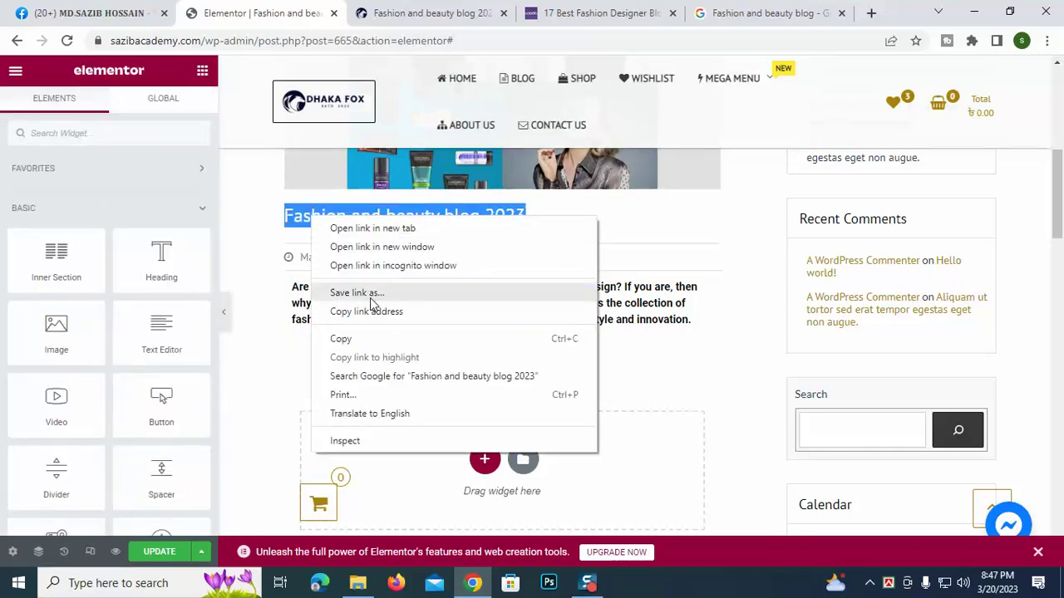
{"action": "left_click", "coordinate": [366, 340]}
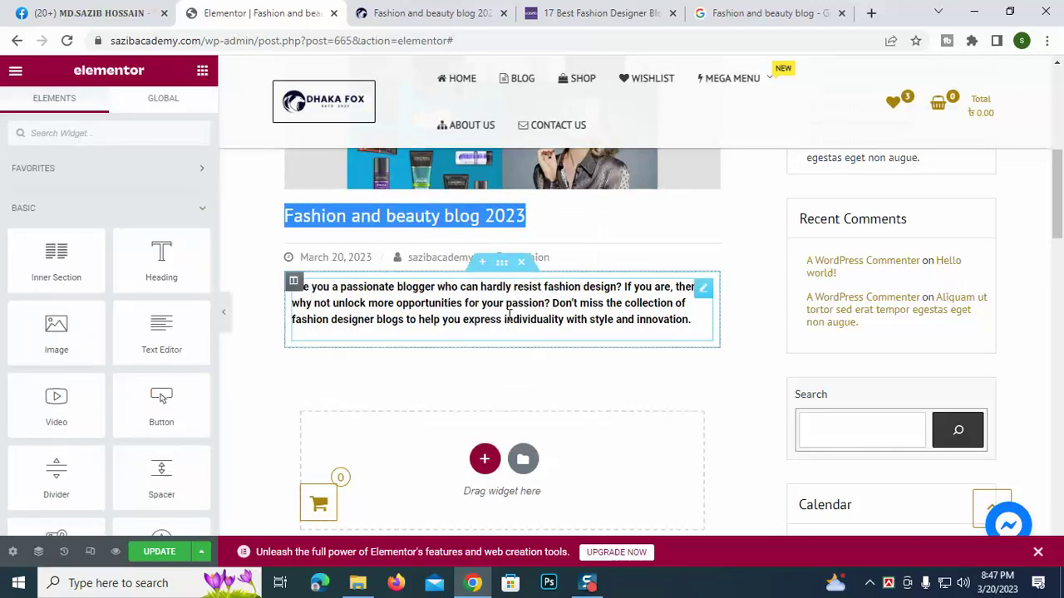
{"action": "left_click", "coordinate": [704, 287]}
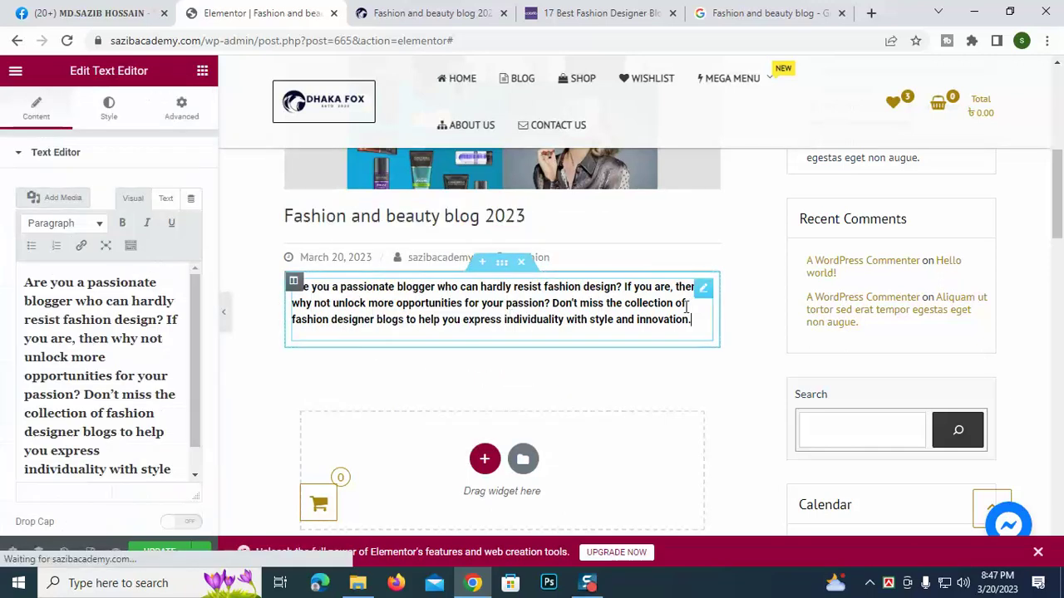
{"action": "left_click", "coordinate": [24, 283]}
{"action": "key", "text": "Return"}
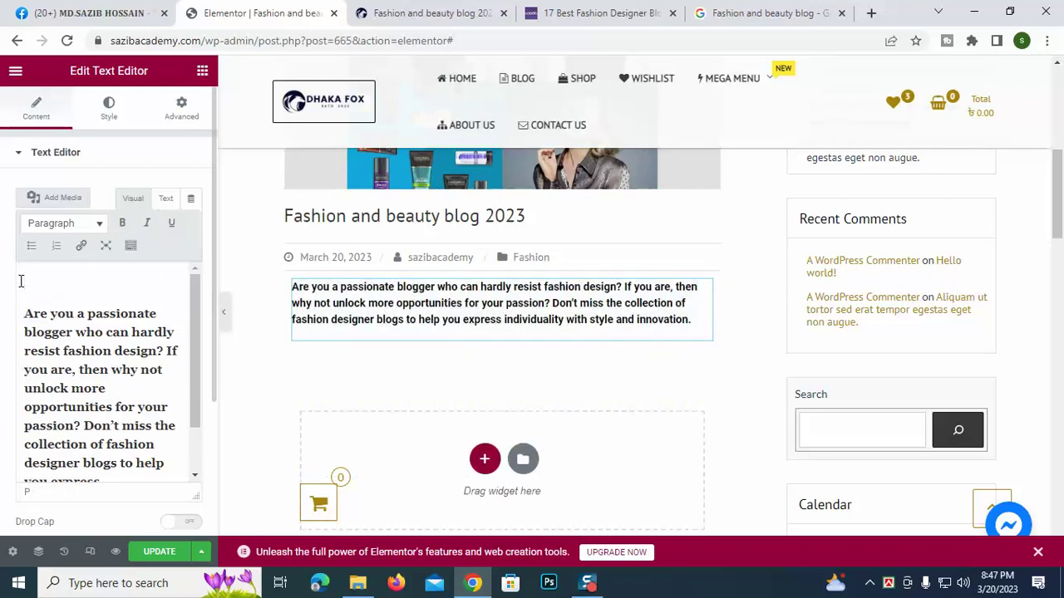
{"action": "key", "text": "ctrl+v"}
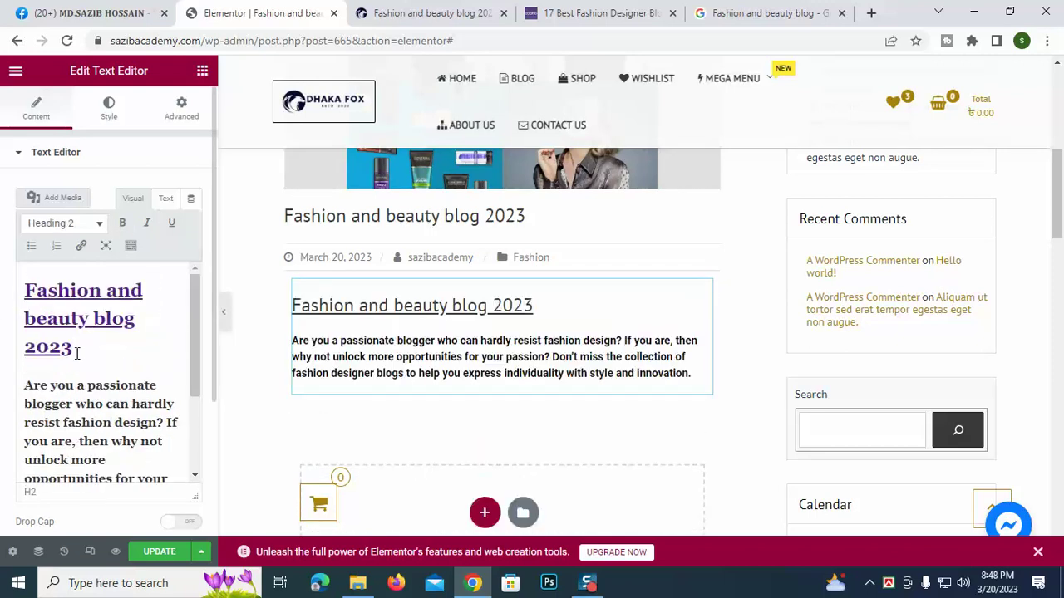
Step: Open the pasted heading's link for editing, and copy the URL of the Men product category from the sazibacademy.com site
{"action": "left_click_drag", "start_coordinate": [76, 354], "coordinate": [17, 293]}
{"action": "left_click", "coordinate": [137, 378]}
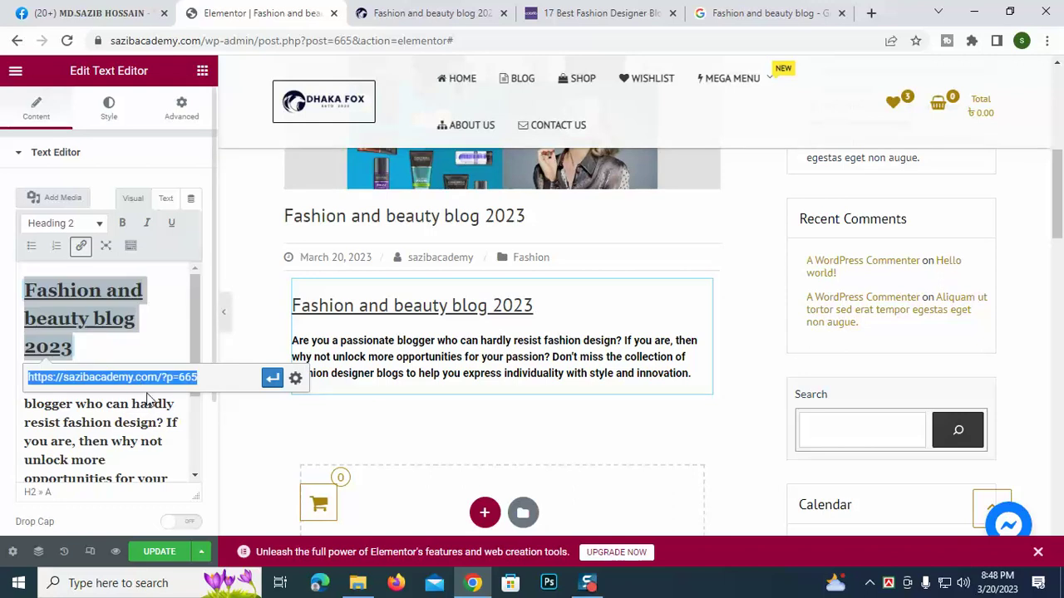
{"action": "left_click", "coordinate": [386, 15]}
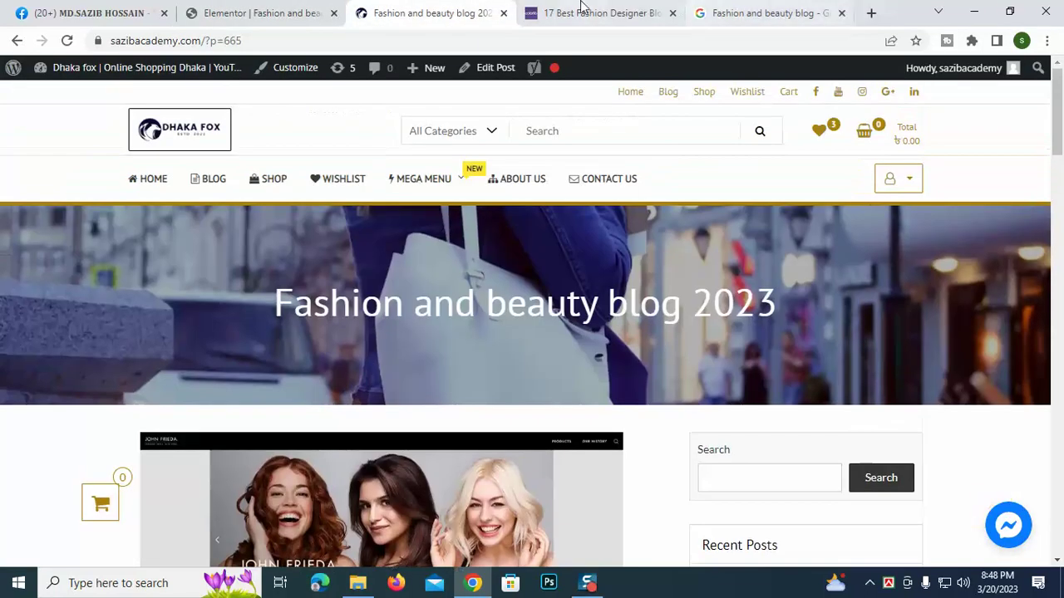
{"action": "left_click", "coordinate": [586, 12]}
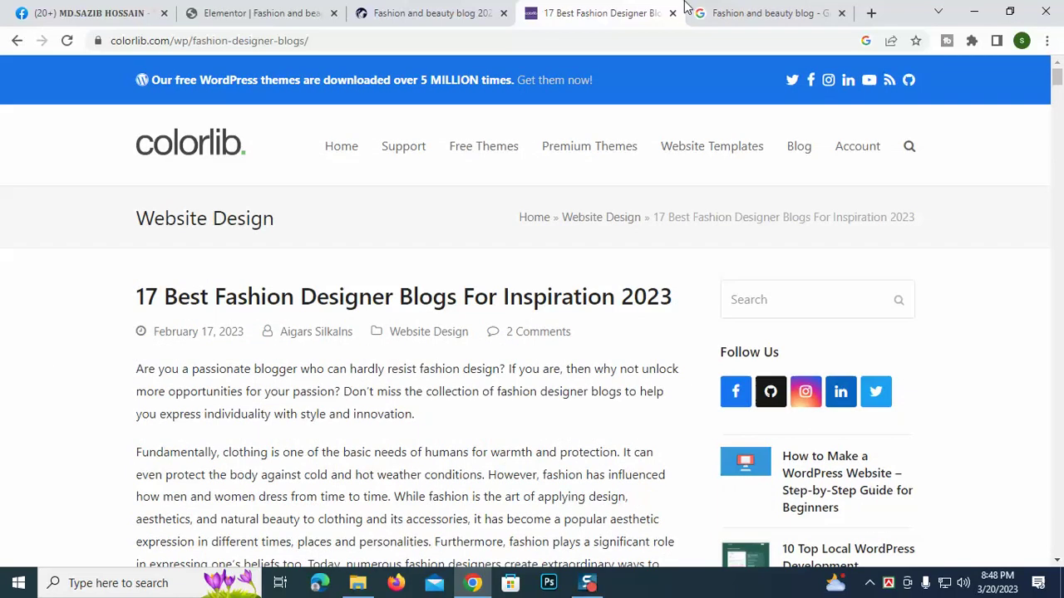
{"action": "left_click", "coordinate": [760, 13]}
{"action": "left_click", "coordinate": [281, 40]}
{"action": "type", "text": "sa"}
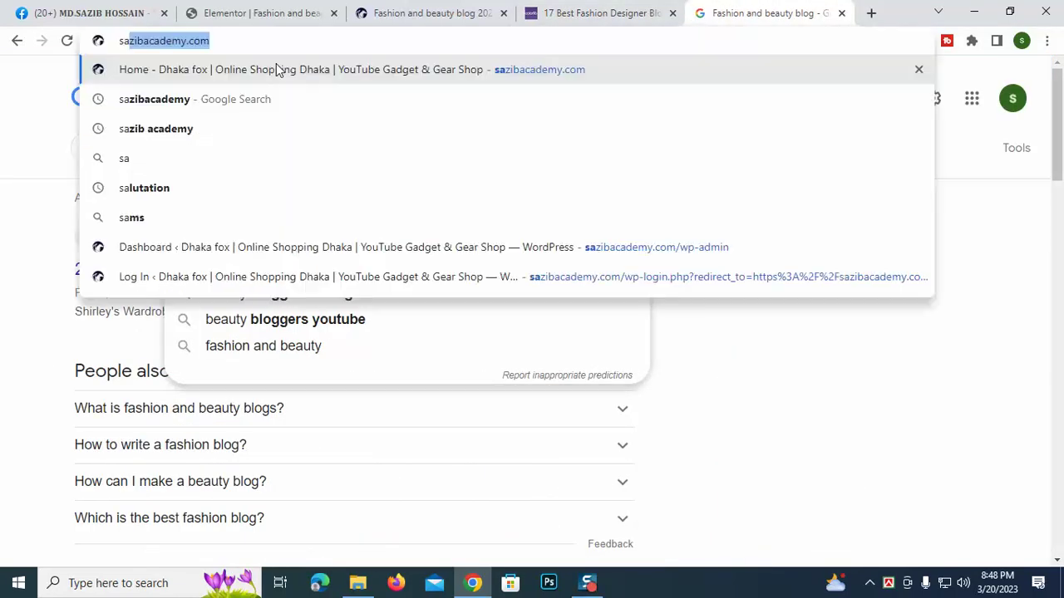
{"action": "key", "text": "Return"}
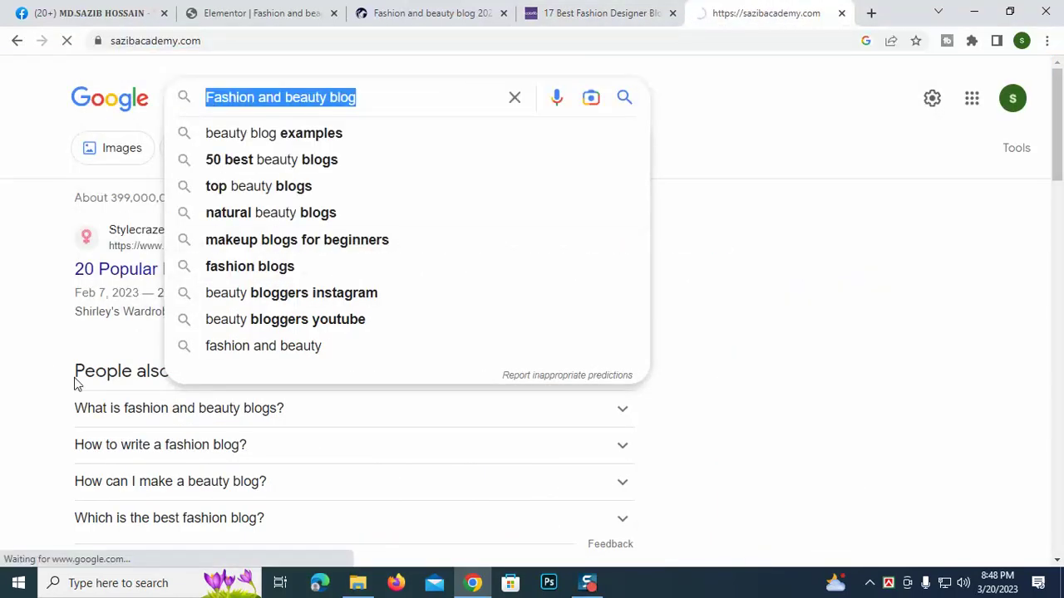
{"action": "scroll", "coordinate": [95, 375], "scroll_direction": "down", "scroll_amount": 8}
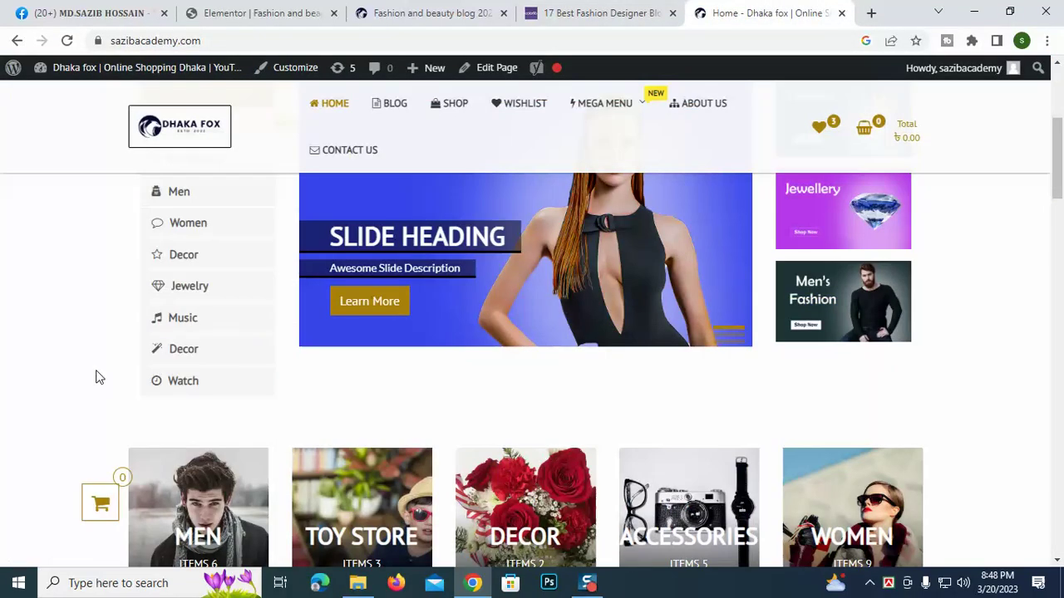
{"action": "scroll", "coordinate": [92, 375], "scroll_direction": "up", "scroll_amount": 6}
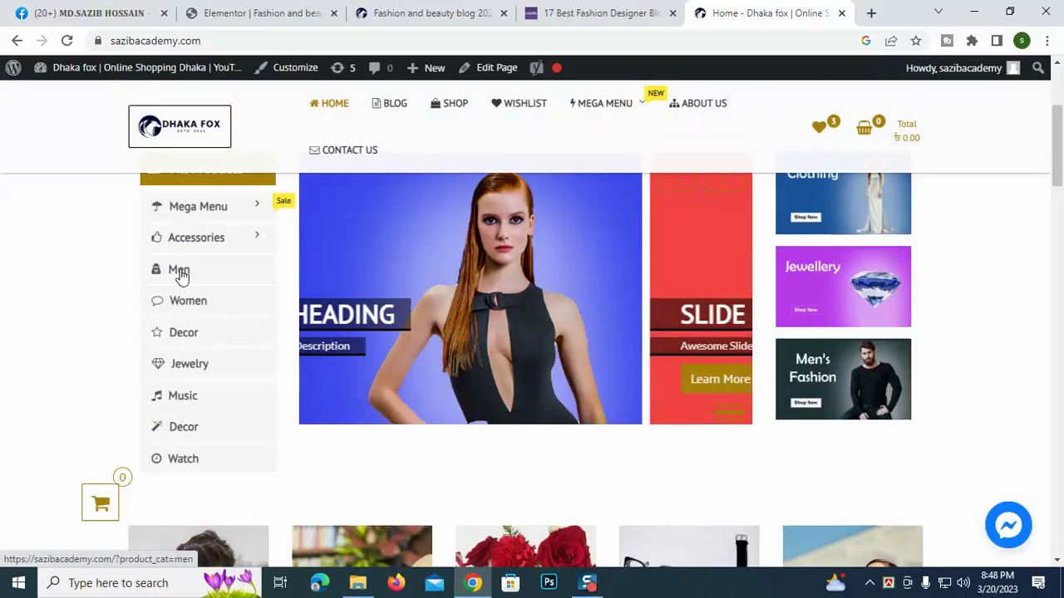
{"action": "left_click", "coordinate": [179, 270]}
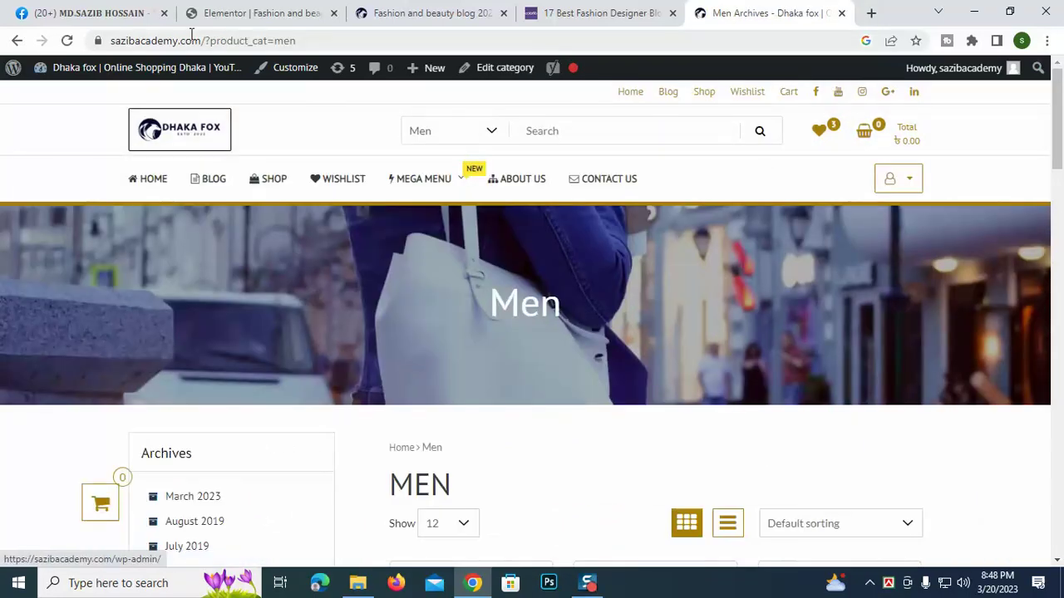
{"action": "left_click", "coordinate": [193, 40]}
{"action": "key", "text": "ctrl+c"}
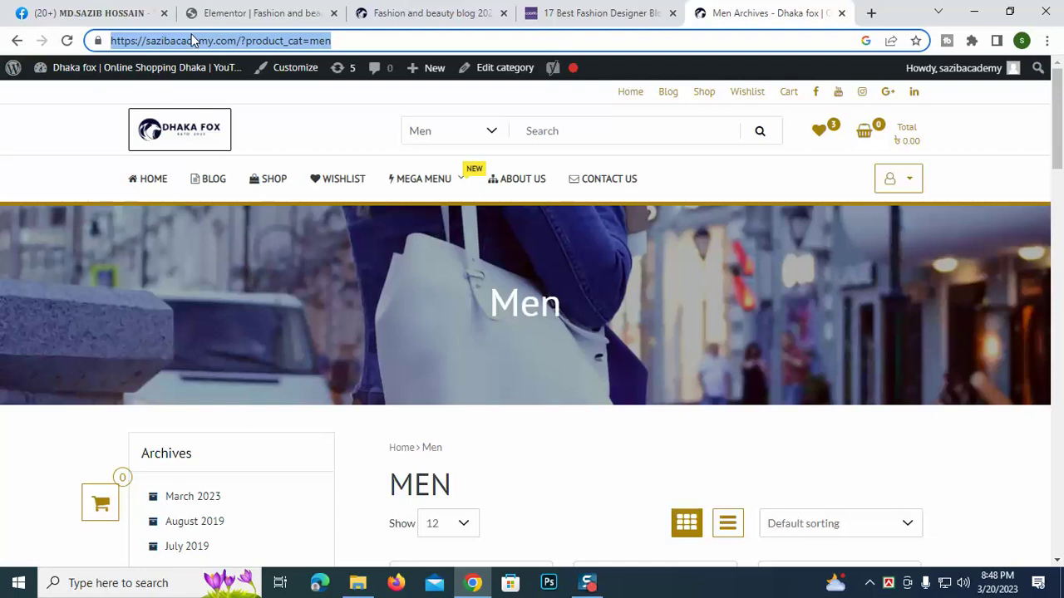
{"action": "left_click", "coordinate": [309, 11]}
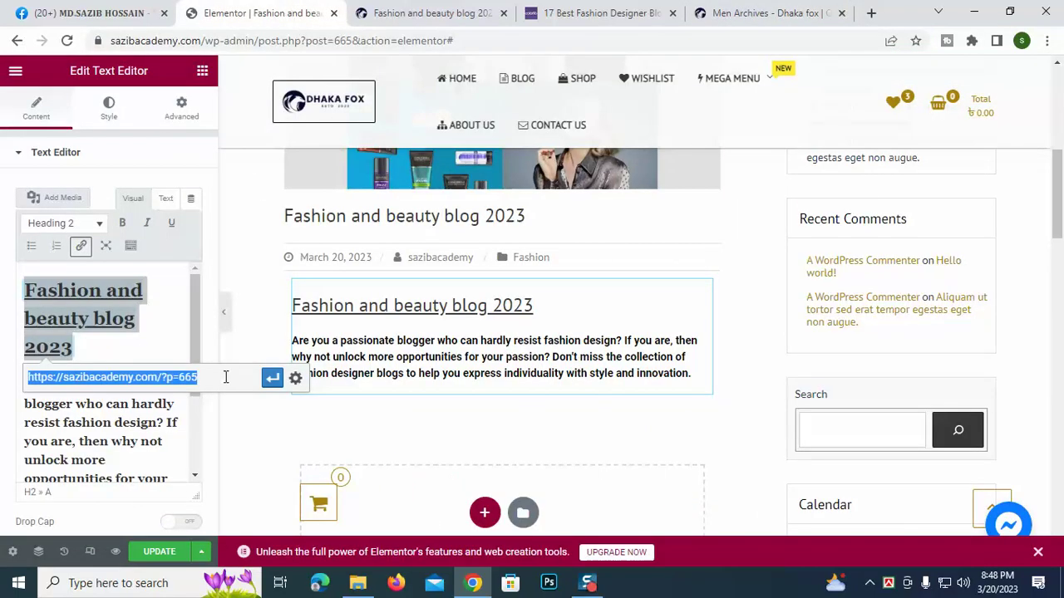
{"action": "key", "text": "ctrl+v"}
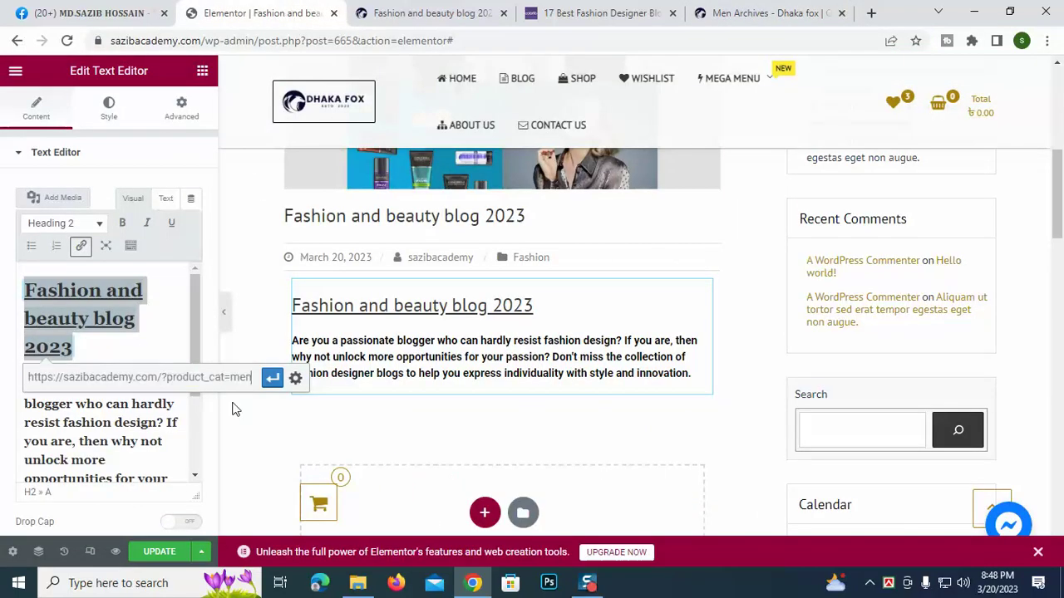
{"action": "left_click", "coordinate": [295, 380]}
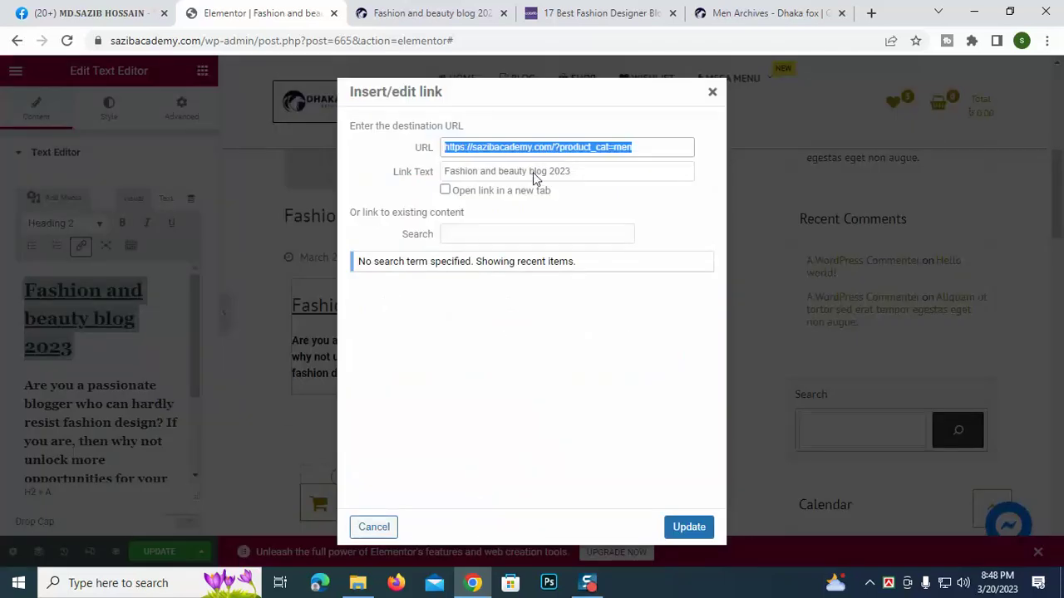
{"action": "left_click", "coordinate": [395, 164]}
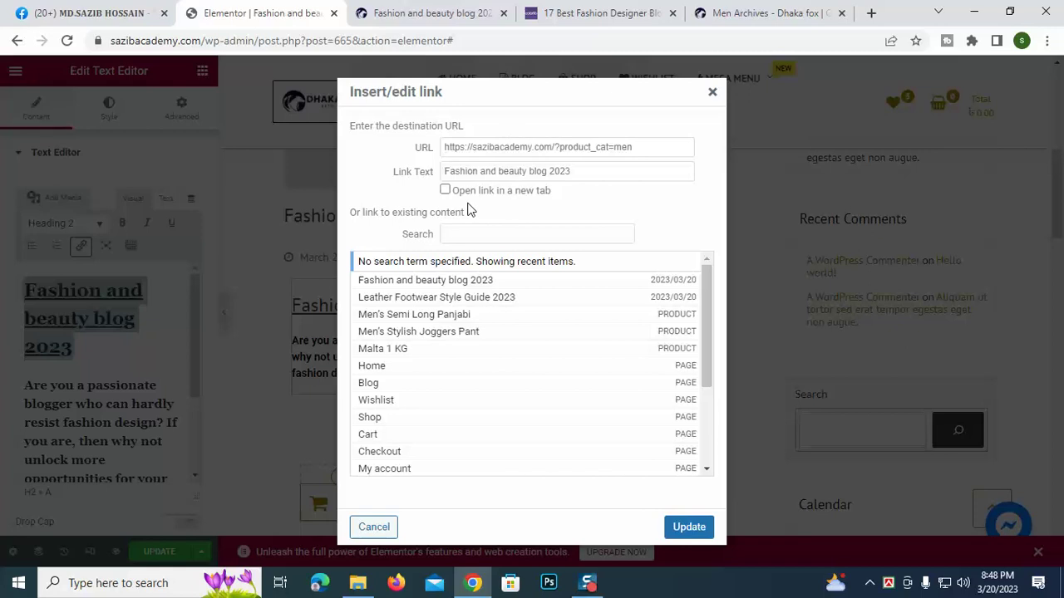
{"action": "left_click", "coordinate": [444, 189]}
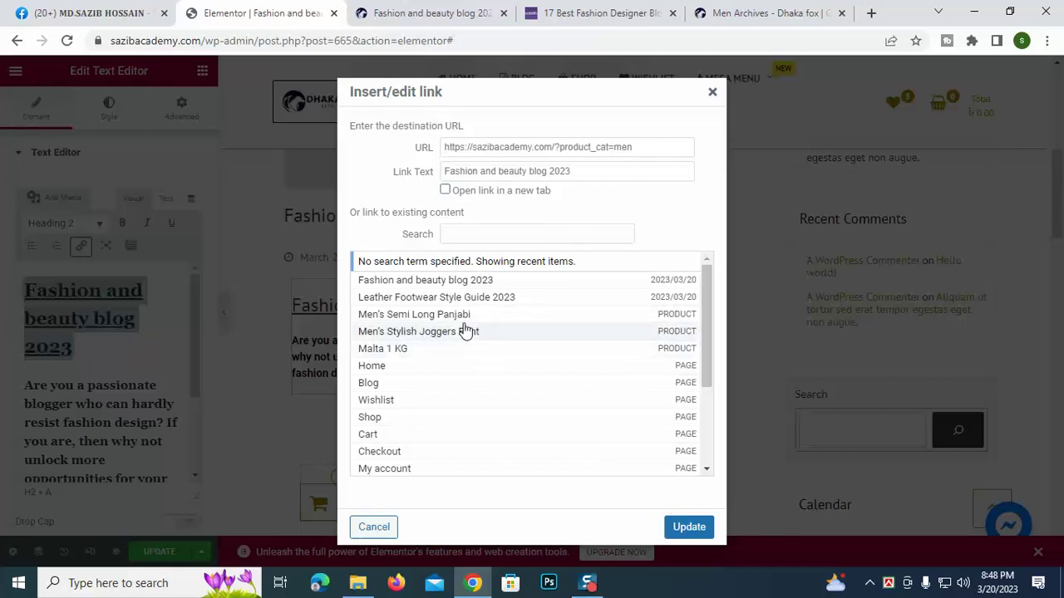
{"action": "scroll", "coordinate": [453, 374], "scroll_direction": "down", "scroll_amount": 3}
{"action": "scroll", "coordinate": [437, 455], "scroll_direction": "up", "scroll_amount": 5}
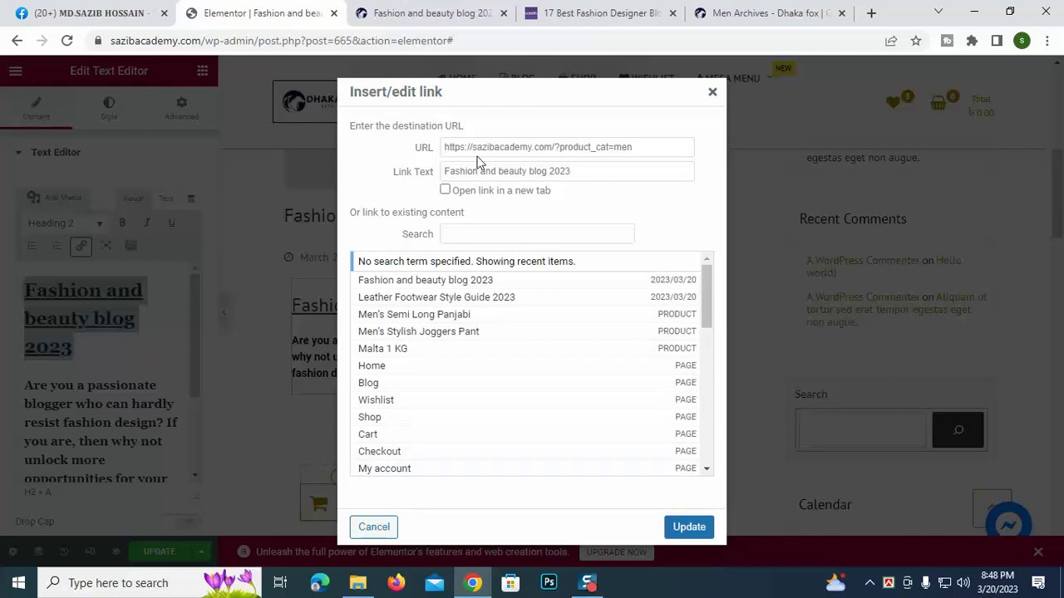
{"action": "left_click", "coordinate": [688, 526]}
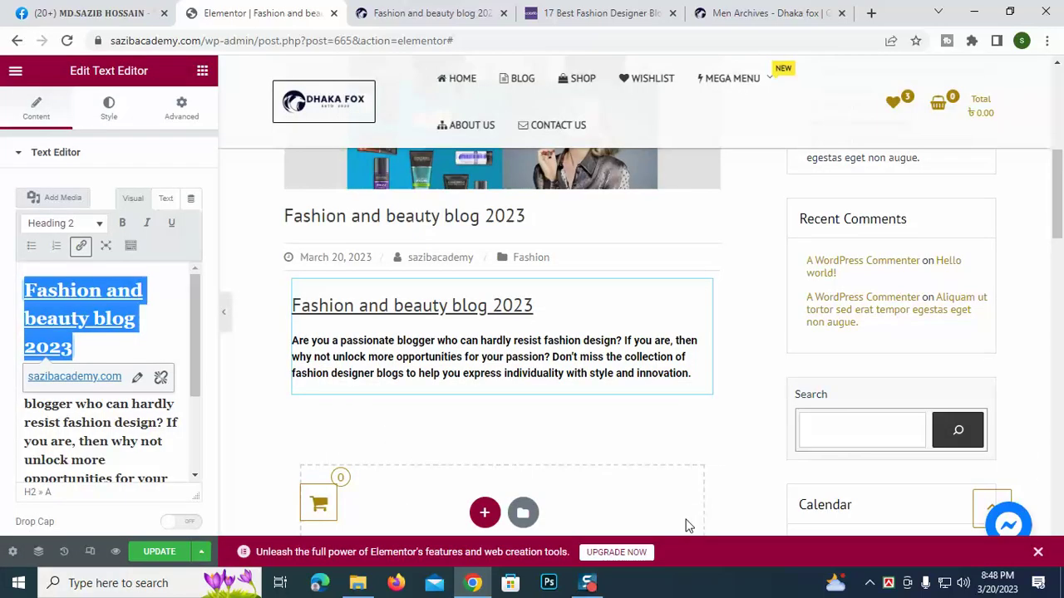
Step: Make the linked heading "Fashion and beauty blog 2023" bold
{"action": "left_click", "coordinate": [153, 331]}
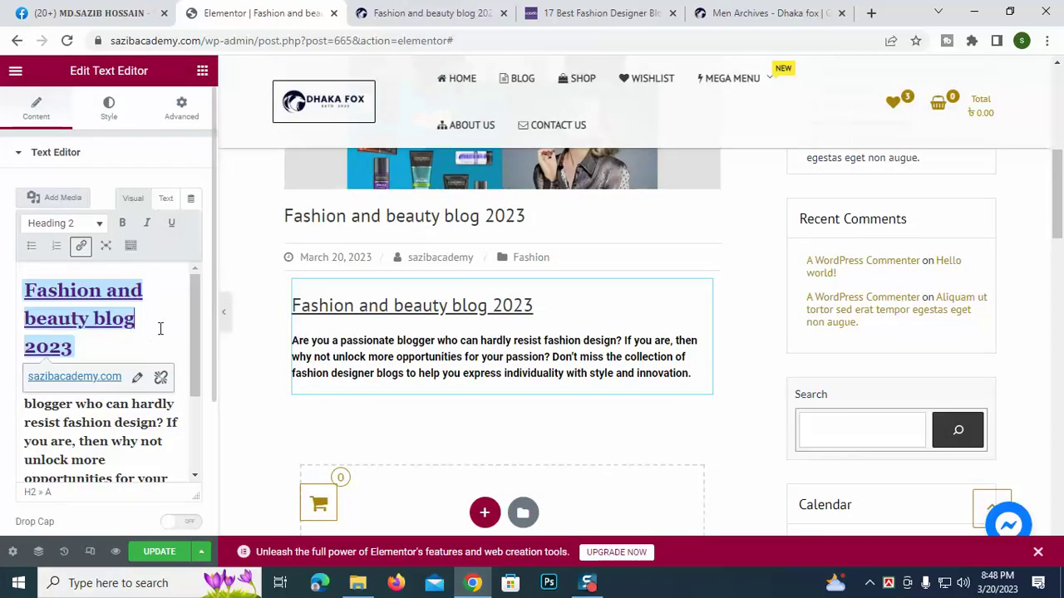
{"action": "left_click", "coordinate": [88, 395]}
{"action": "left_click_drag", "start_coordinate": [86, 349], "coordinate": [15, 273]}
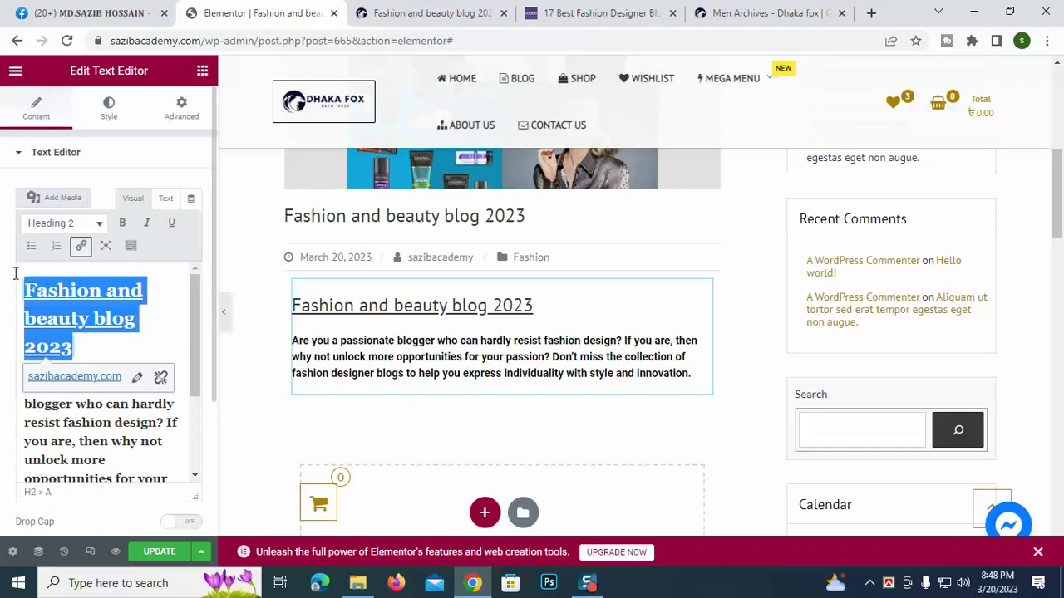
{"action": "left_click", "coordinate": [122, 223]}
{"action": "left_click", "coordinate": [138, 446]}
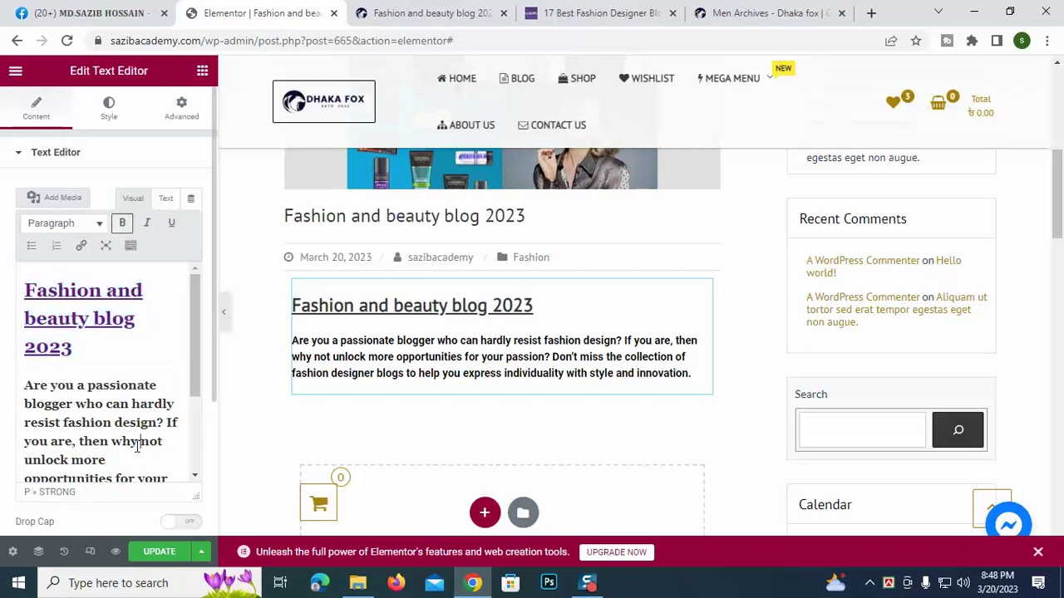
Step: Add a single-column section below the text and place a Video widget in it
{"action": "scroll", "coordinate": [422, 411], "scroll_direction": "down", "scroll_amount": 2}
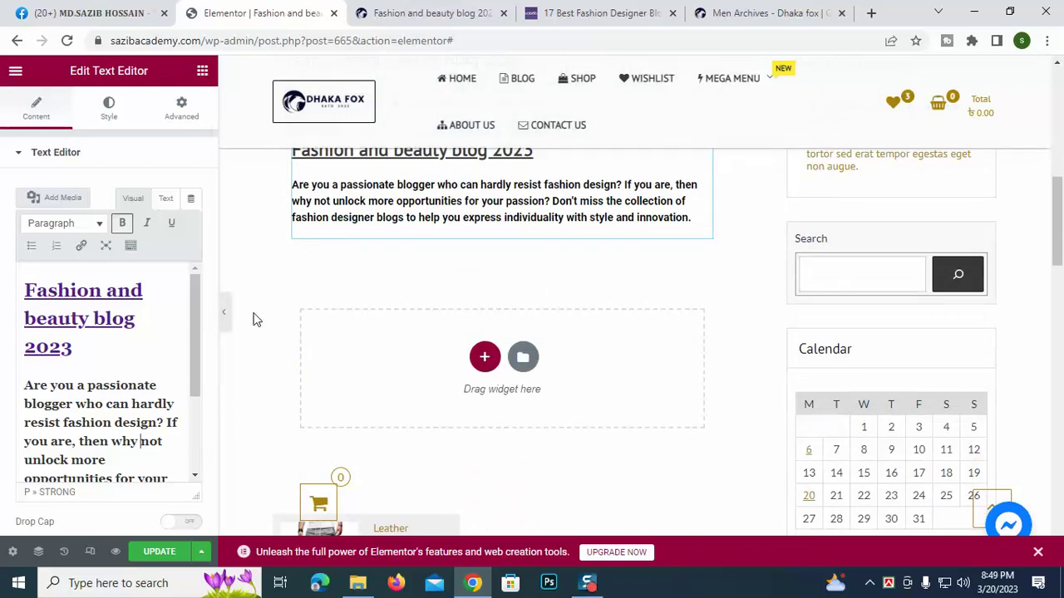
{"action": "left_click", "coordinate": [486, 359]}
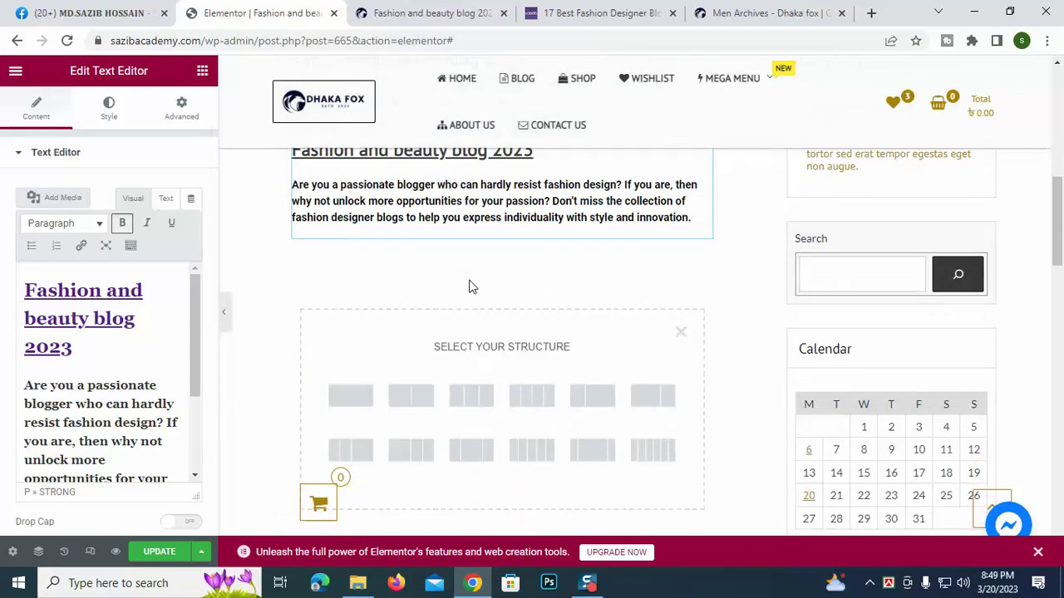
{"action": "left_click", "coordinate": [349, 402]}
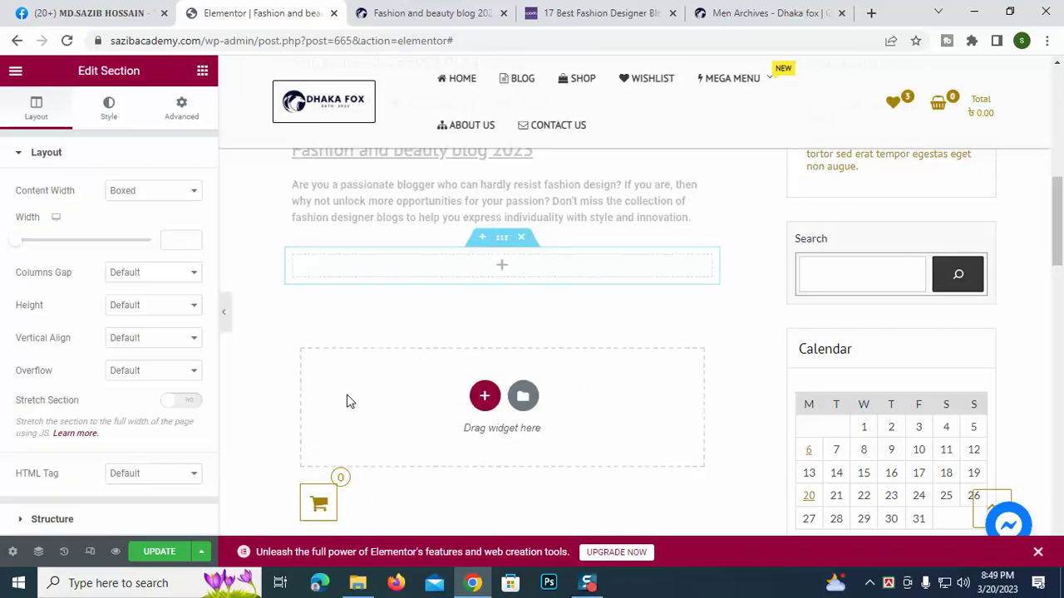
{"action": "left_click", "coordinate": [501, 273]}
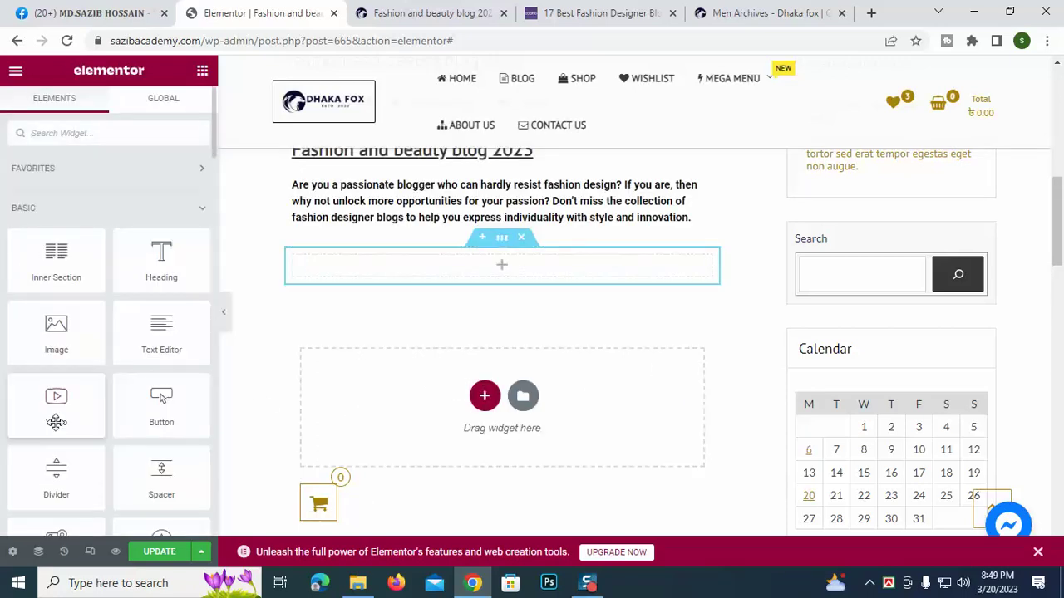
{"action": "left_click_drag", "start_coordinate": [56, 403], "coordinate": [523, 278]}
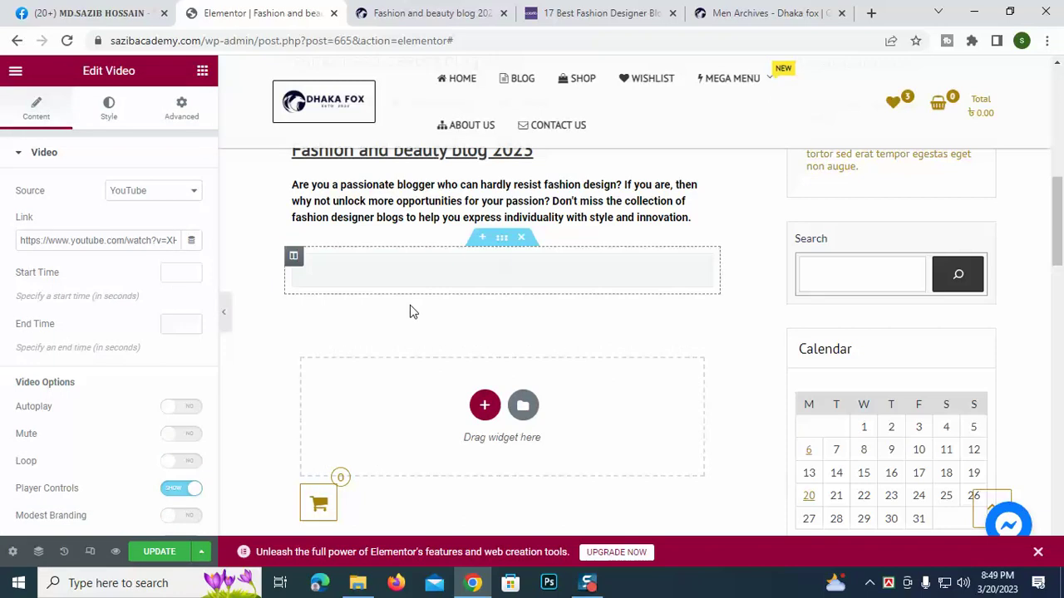
Step: Select the Video widget's existing link for replacement, and search YouTube for "fashion video"
{"action": "triple_click", "coordinate": [68, 240]}
{"action": "left_click", "coordinate": [773, 10]}
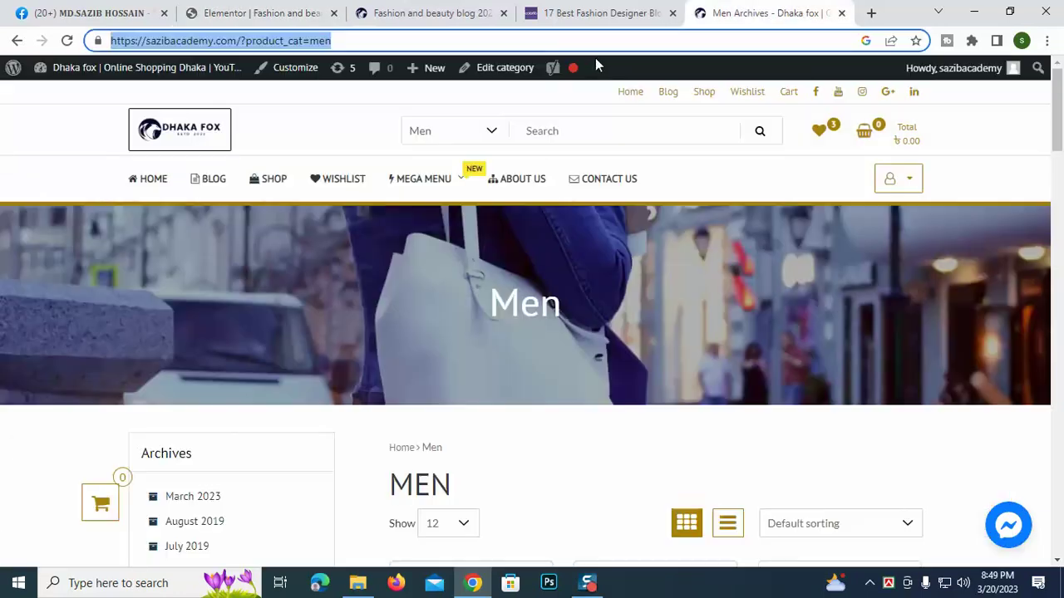
{"action": "type", "text": "y"}
{"action": "key", "text": "Return"}
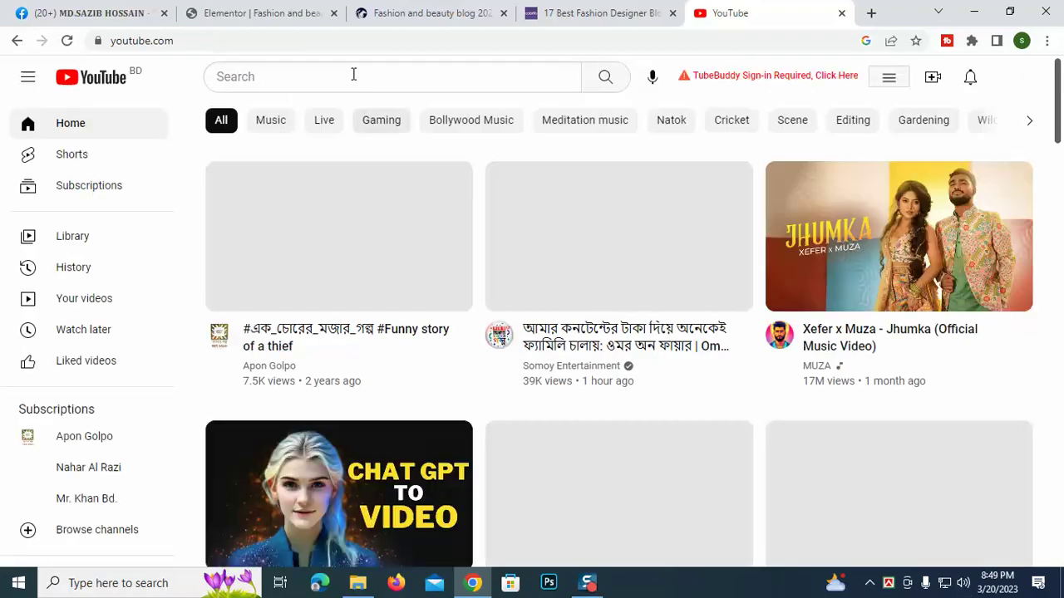
{"action": "left_click", "coordinate": [353, 76]}
{"action": "type", "text": "fas"}
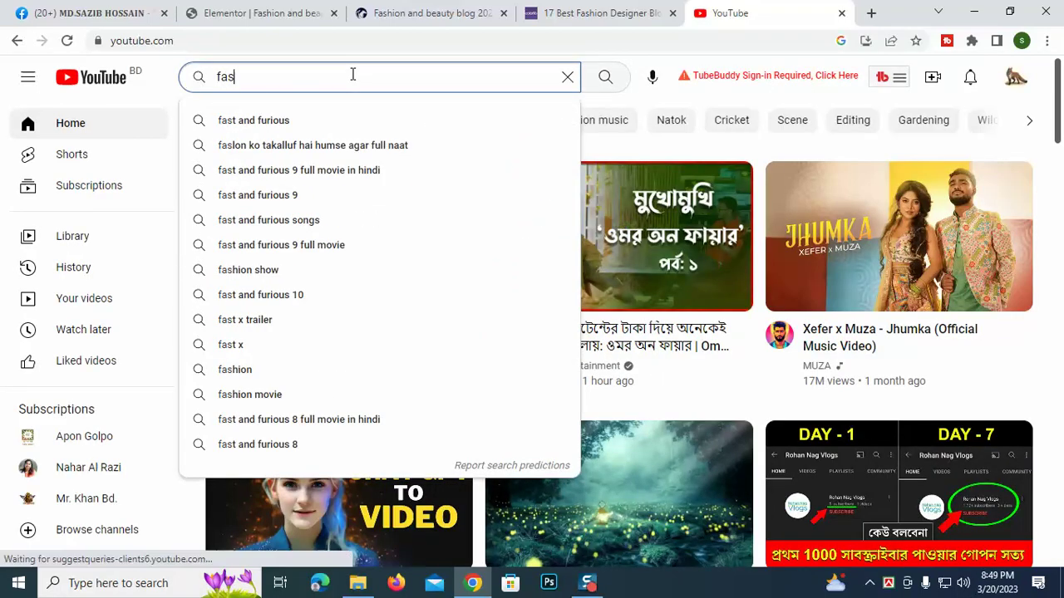
{"action": "type", "text": "hion video"}
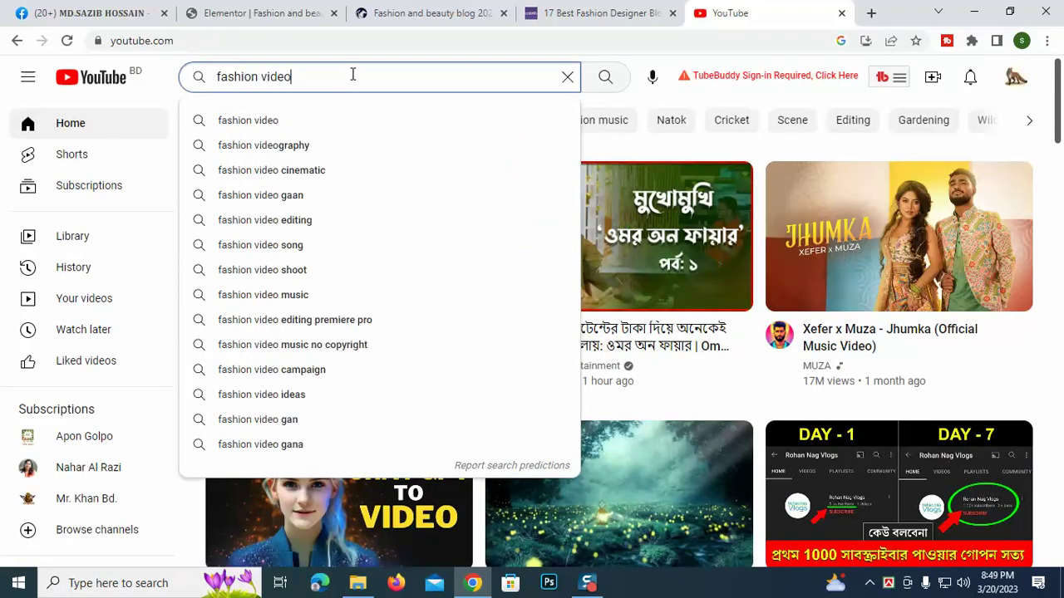
{"action": "key", "text": "Return"}
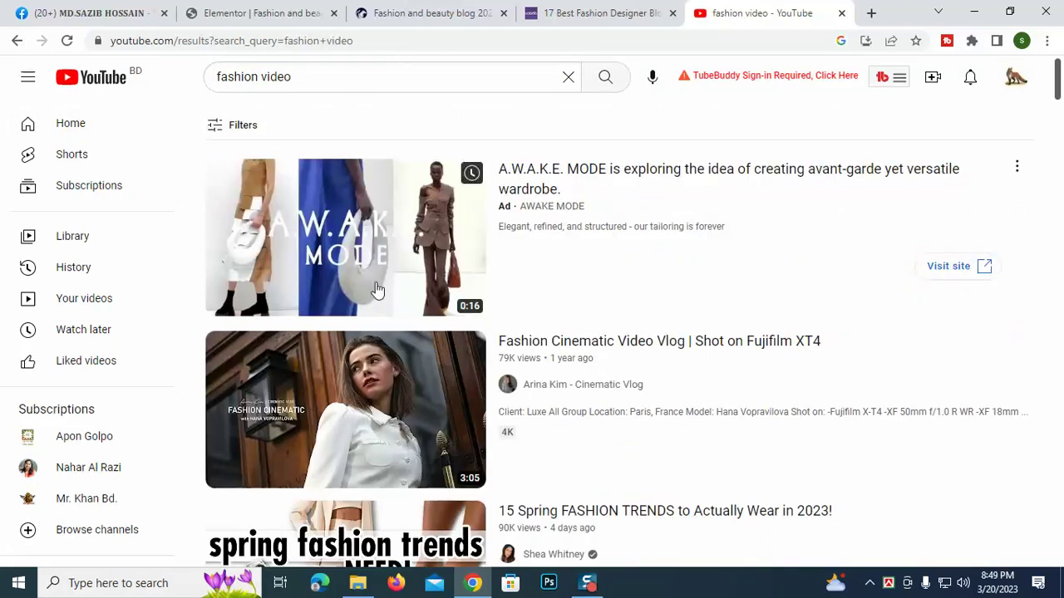
Step: Open the "Fashion Cinematic Video Vlog | Shot on Fujifilm XT4" video and copy its full URL
{"action": "left_click", "coordinate": [318, 380]}
{"action": "left_click", "coordinate": [261, 41]}
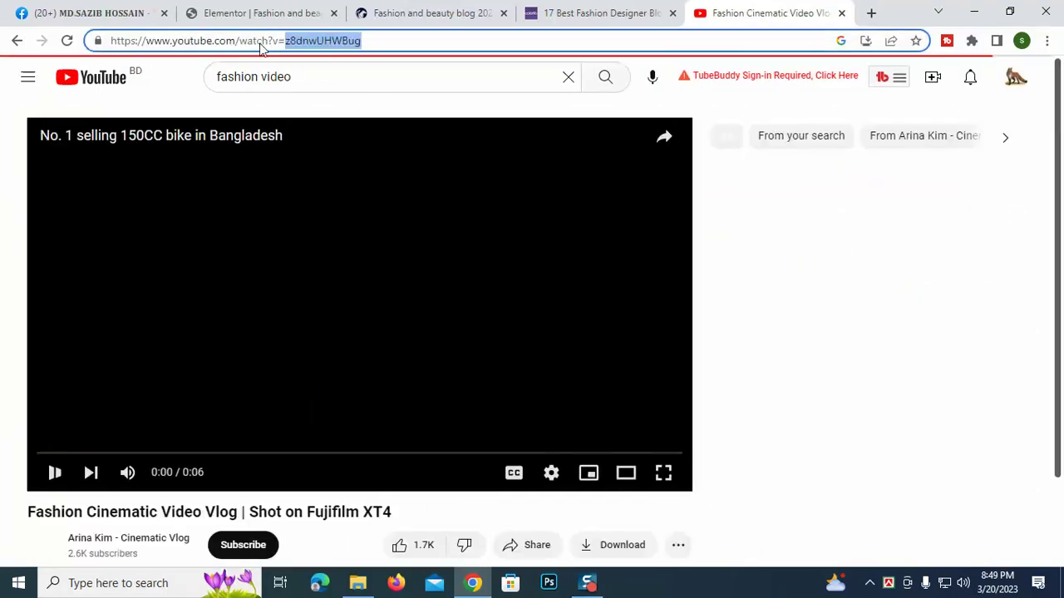
{"action": "left_click_drag", "start_coordinate": [110, 41], "coordinate": [266, 47]}
{"action": "left_click", "coordinate": [269, 41]}
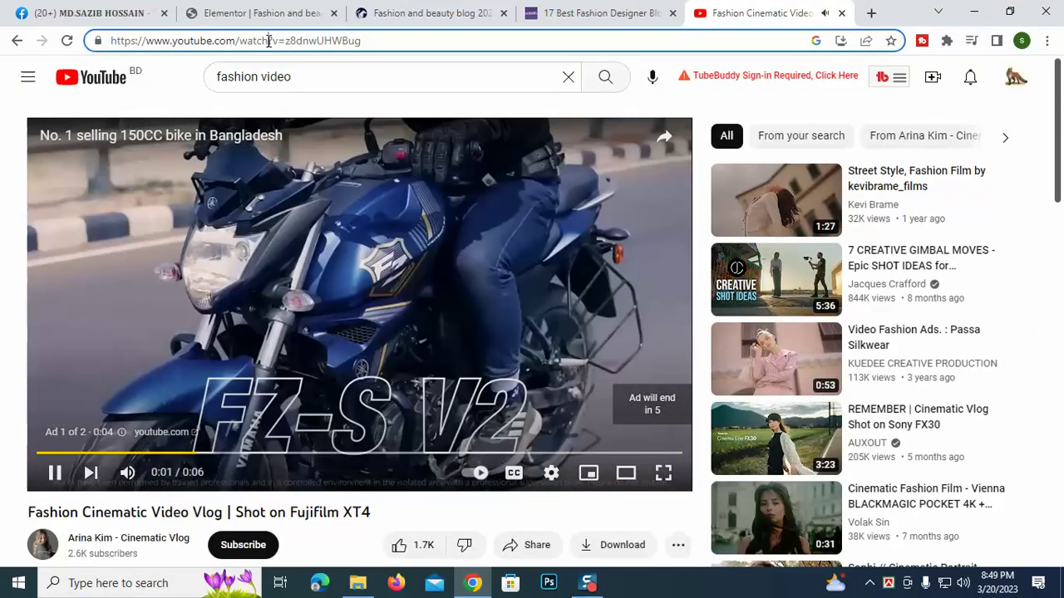
{"action": "triple_click", "coordinate": [270, 40]}
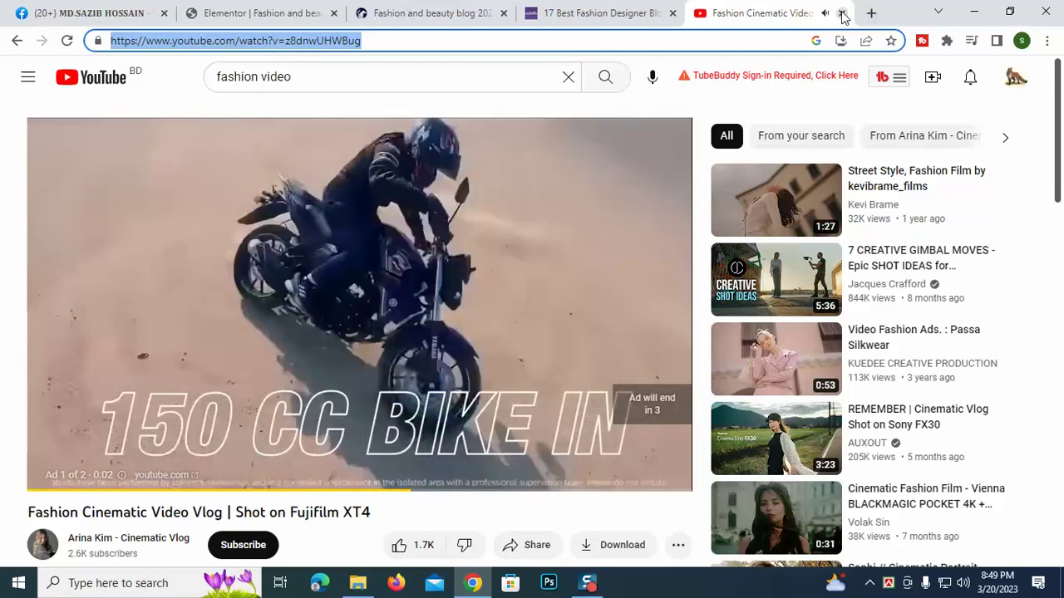
Step: Close YouTube and replace the Video widget's link in Elementor with the copied video URL
{"action": "left_click", "coordinate": [841, 12]}
{"action": "left_click", "coordinate": [460, 13]}
{"action": "left_click", "coordinate": [332, 12]}
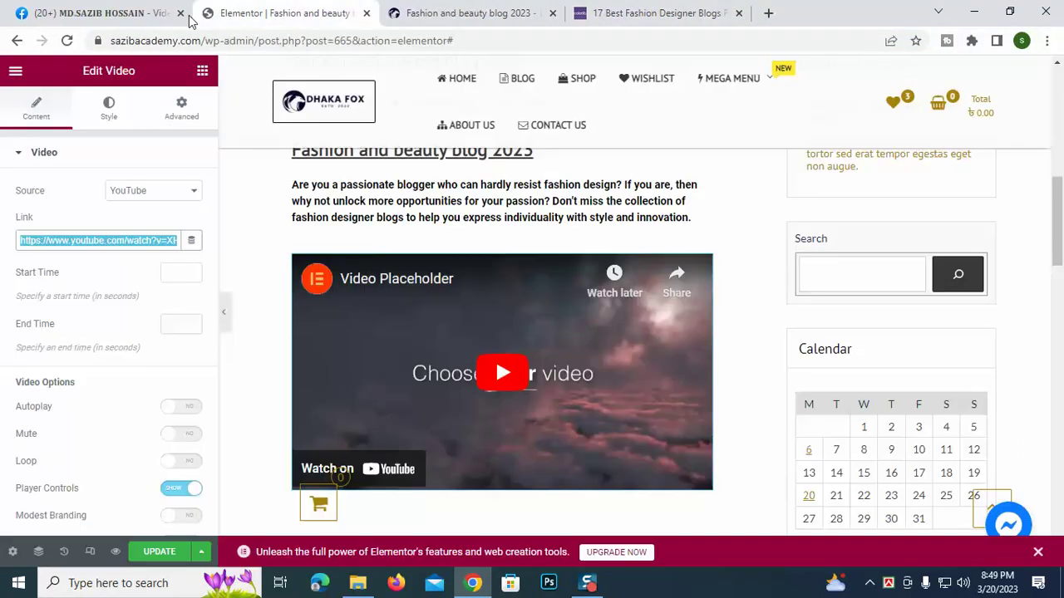
{"action": "key", "text": "ctrl+v"}
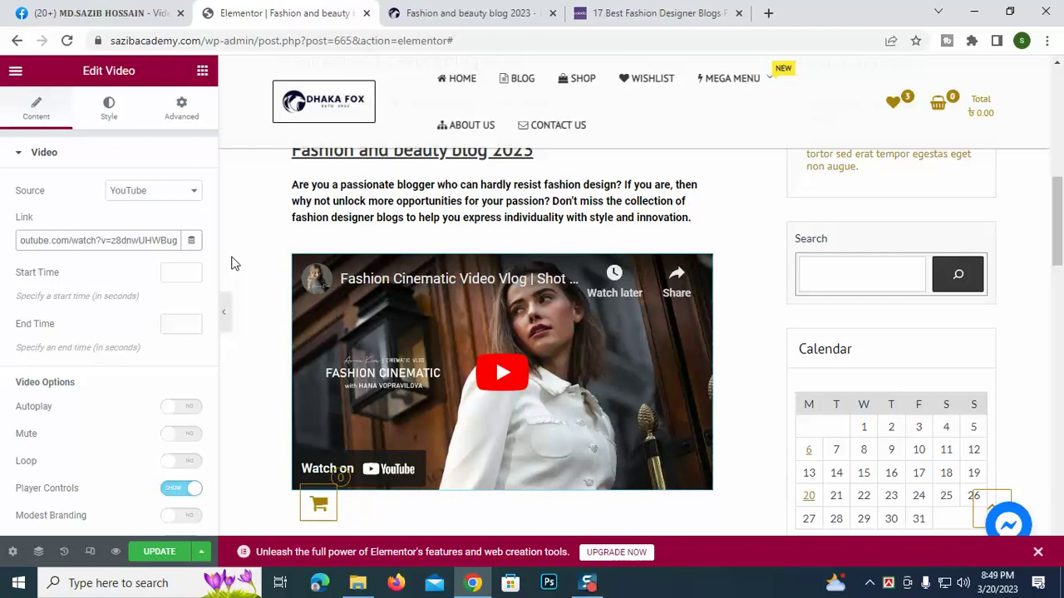
Step: Add another single-column section below the video and place a Text Editor widget in it
{"action": "scroll", "coordinate": [280, 240], "scroll_direction": "down", "scroll_amount": 3}
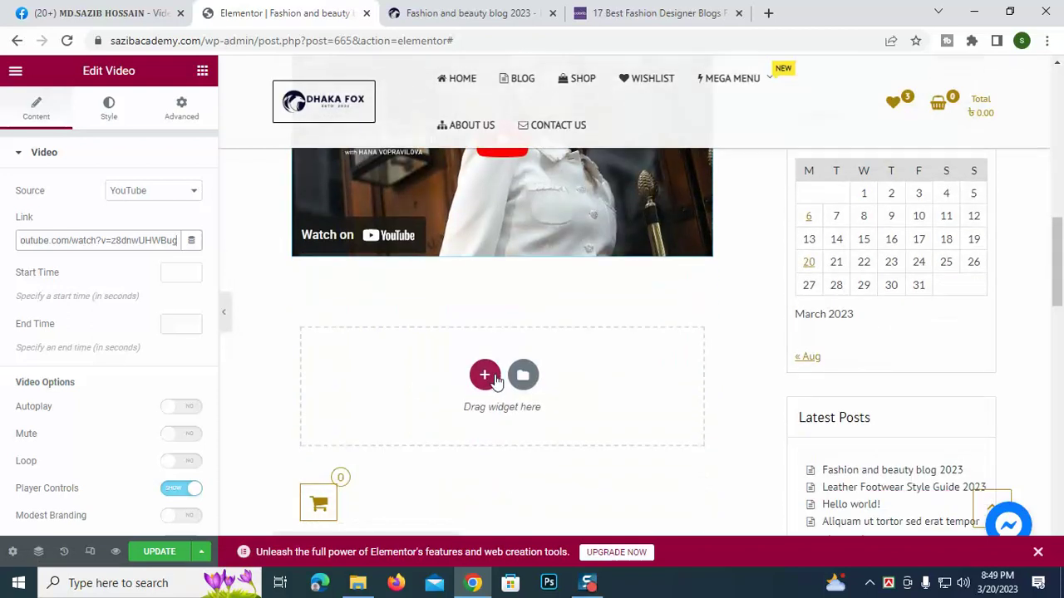
{"action": "left_click", "coordinate": [484, 373]}
{"action": "left_click", "coordinate": [351, 414]}
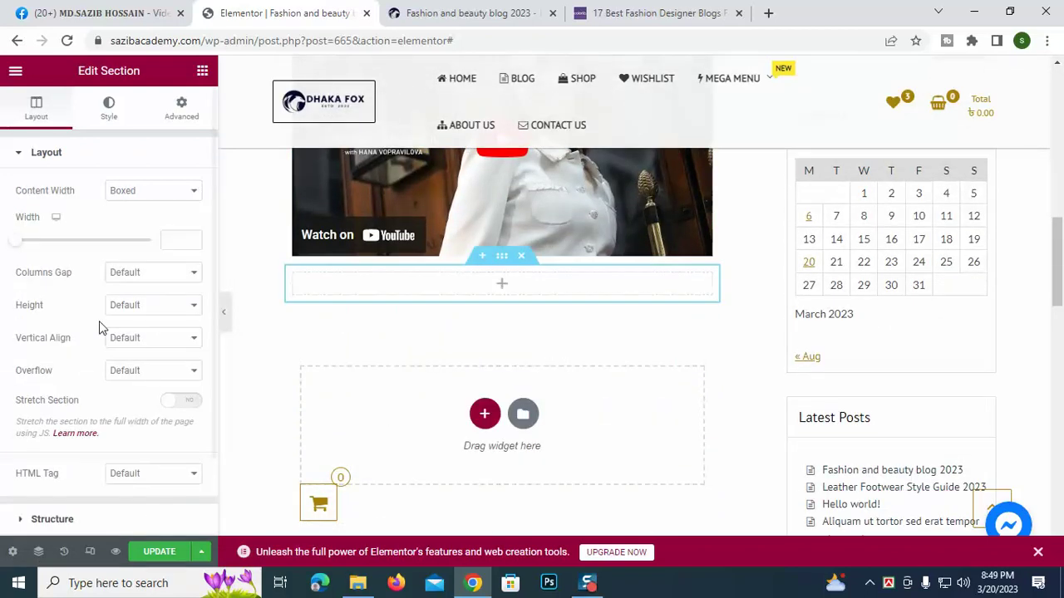
{"action": "left_click", "coordinate": [504, 285]}
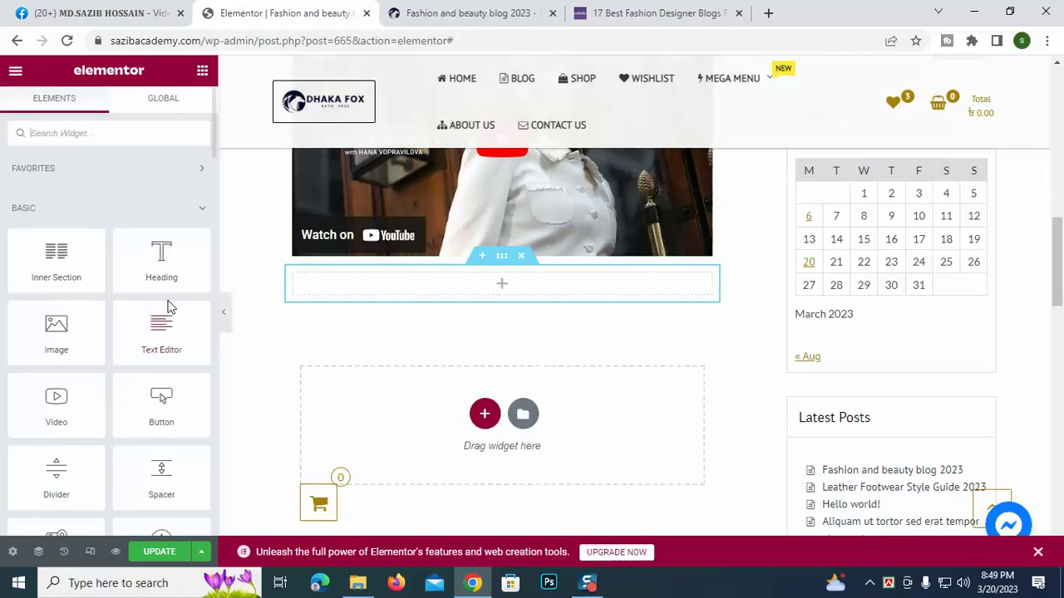
{"action": "left_click_drag", "start_coordinate": [161, 332], "coordinate": [527, 281]}
Step: Copy the paragraph starting "Accordingly, fashion is a famous aesthetic expression" from the colorlib fashion designer blogs article
{"action": "left_click", "coordinate": [447, 6]}
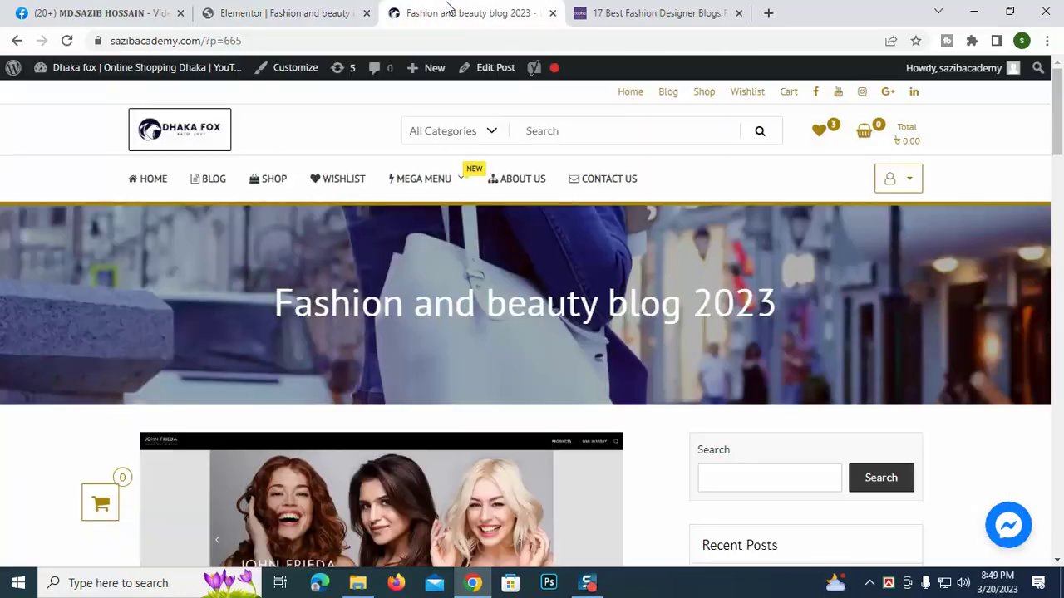
{"action": "left_click", "coordinate": [657, 13]}
{"action": "scroll", "coordinate": [502, 420], "scroll_direction": "down", "scroll_amount": 15}
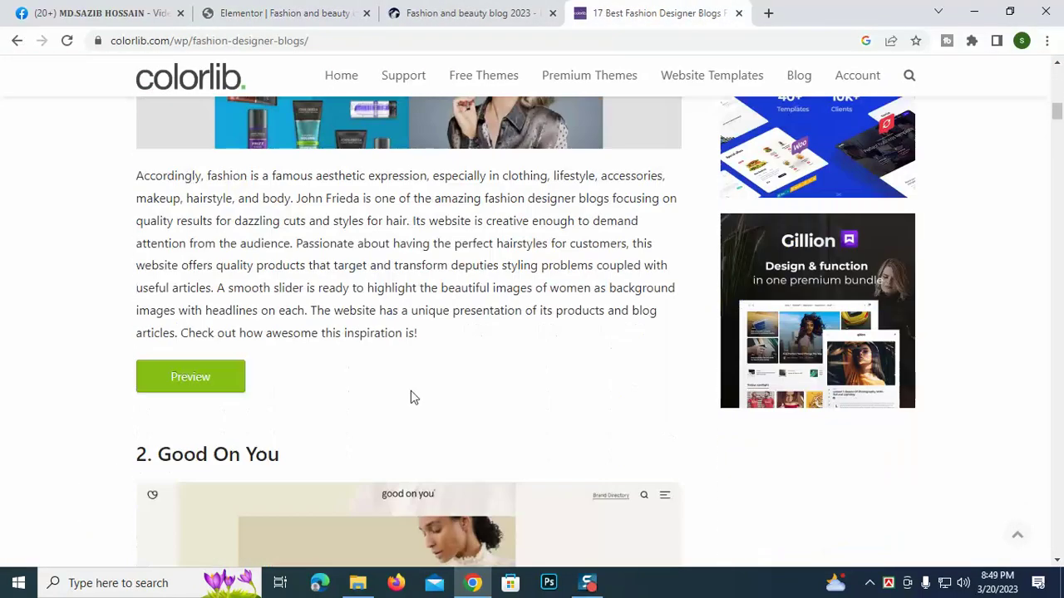
{"action": "scroll", "coordinate": [411, 397], "scroll_direction": "up", "scroll_amount": 2}
{"action": "left_click_drag", "start_coordinate": [419, 490], "coordinate": [58, 340]}
{"action": "key", "text": "ctrl+c"}
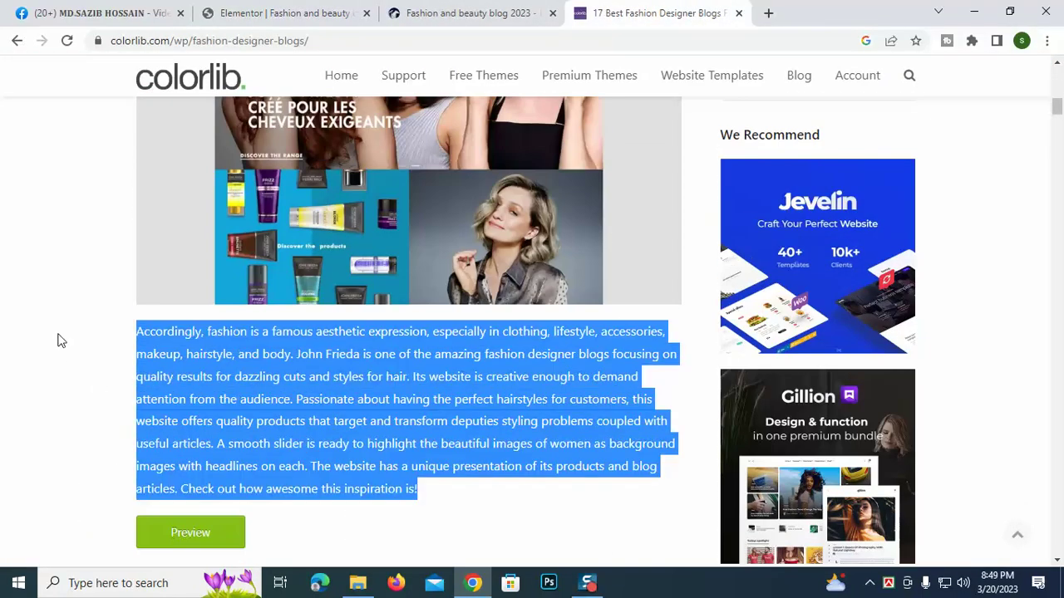
Step: Return to Elementor and replace the new text widget's placeholder with the copied paragraph
{"action": "left_click", "coordinate": [297, 9]}
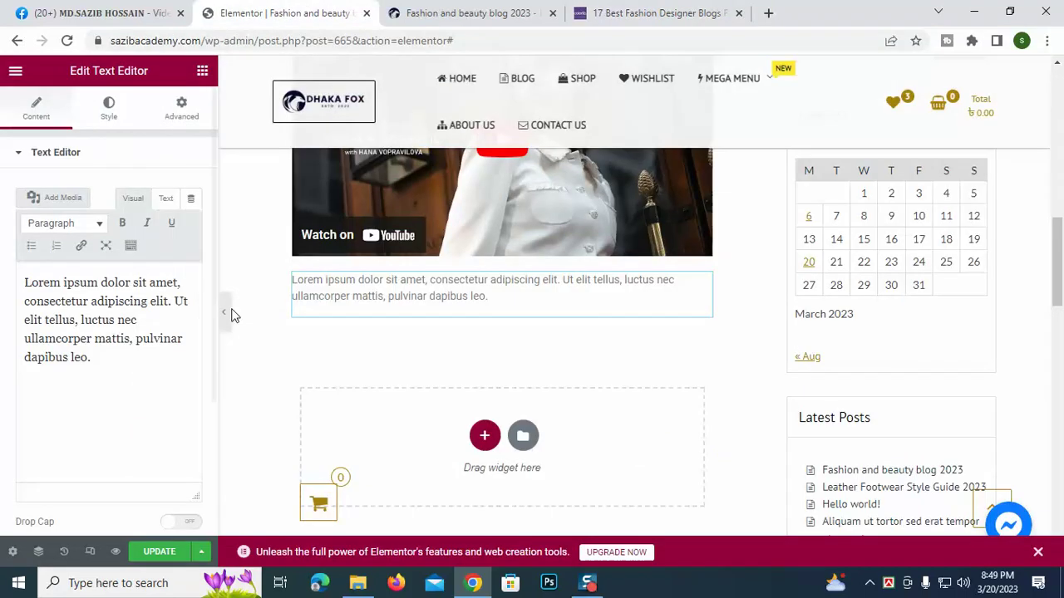
{"action": "left_click", "coordinate": [114, 380]}
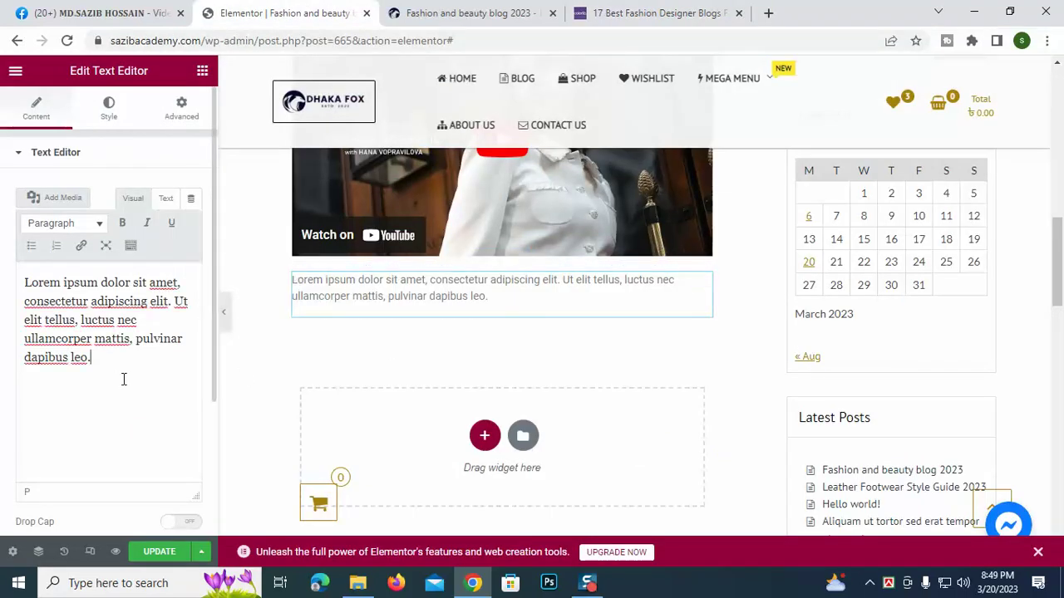
{"action": "key", "text": "ctrl+a"}
{"action": "key", "text": "ctrl+v"}
{"action": "left_click", "coordinate": [257, 398]}
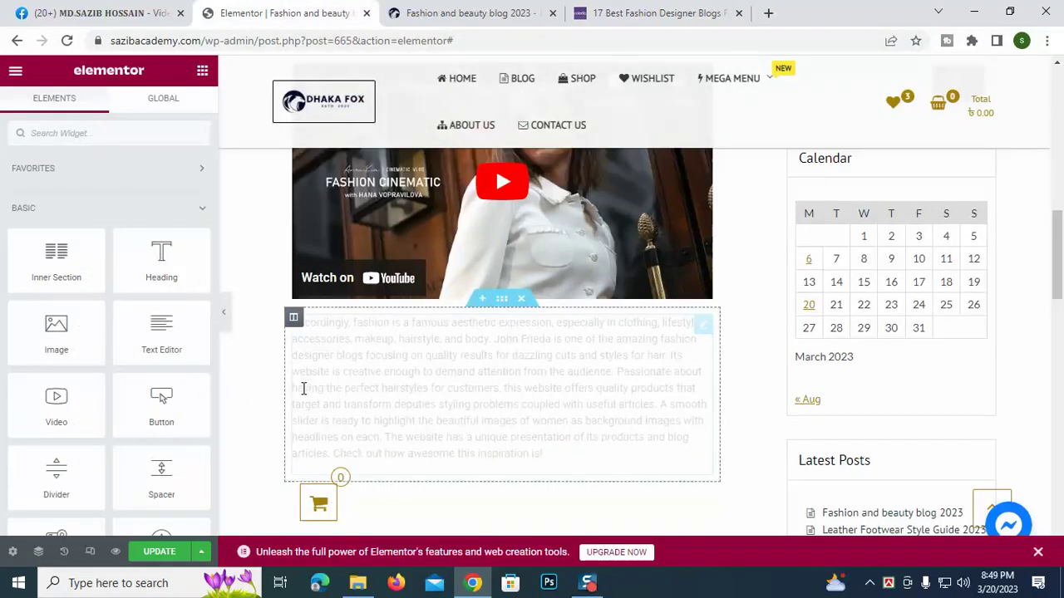
{"action": "scroll", "coordinate": [336, 412], "scroll_direction": "down", "scroll_amount": 1}
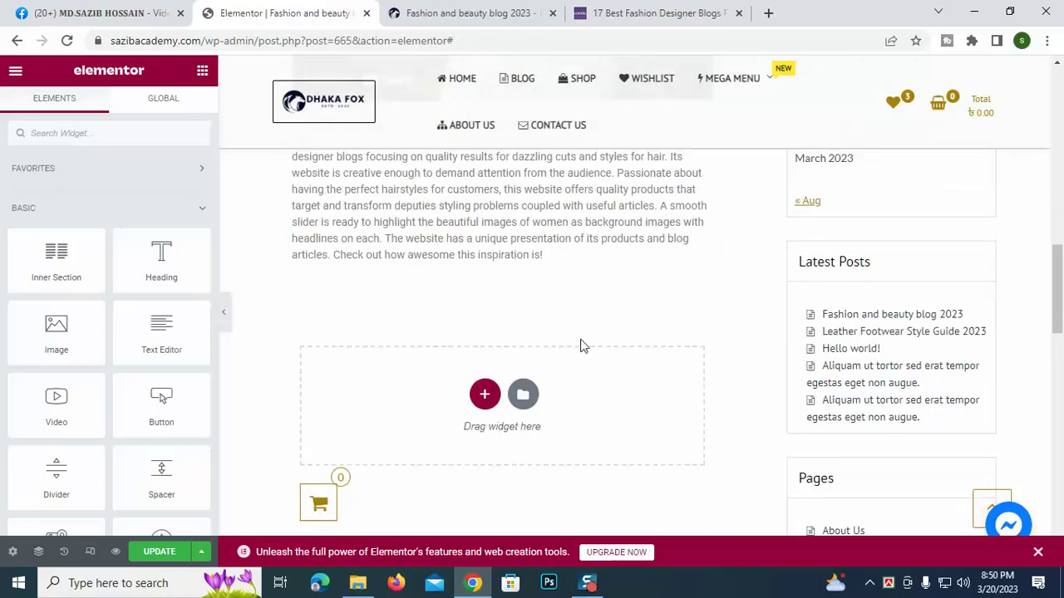
Step: Add a new section with four equal columns below the last paragraph
{"action": "left_click", "coordinate": [485, 396]}
{"action": "scroll", "coordinate": [486, 393], "scroll_direction": "down", "scroll_amount": 1}
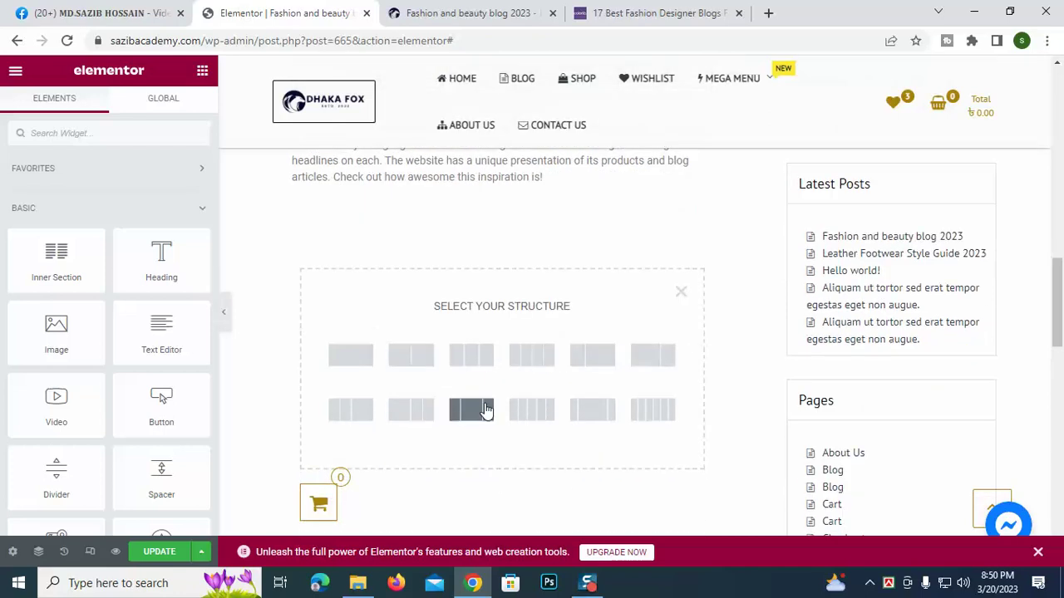
{"action": "left_click", "coordinate": [532, 356]}
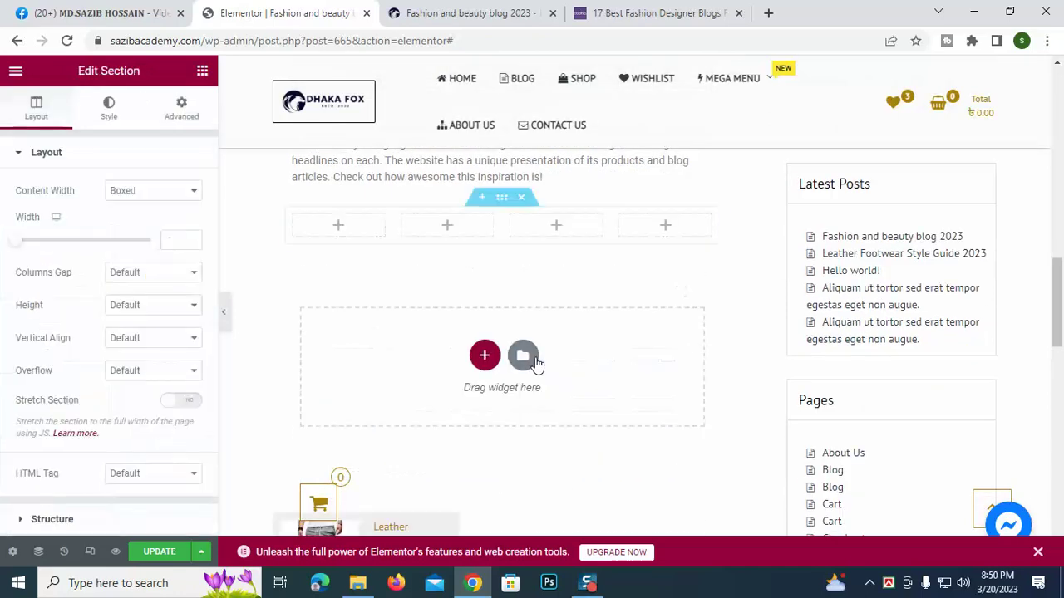
Step: Place an Image widget in each of the four columns of the new section
{"action": "left_click", "coordinate": [337, 226]}
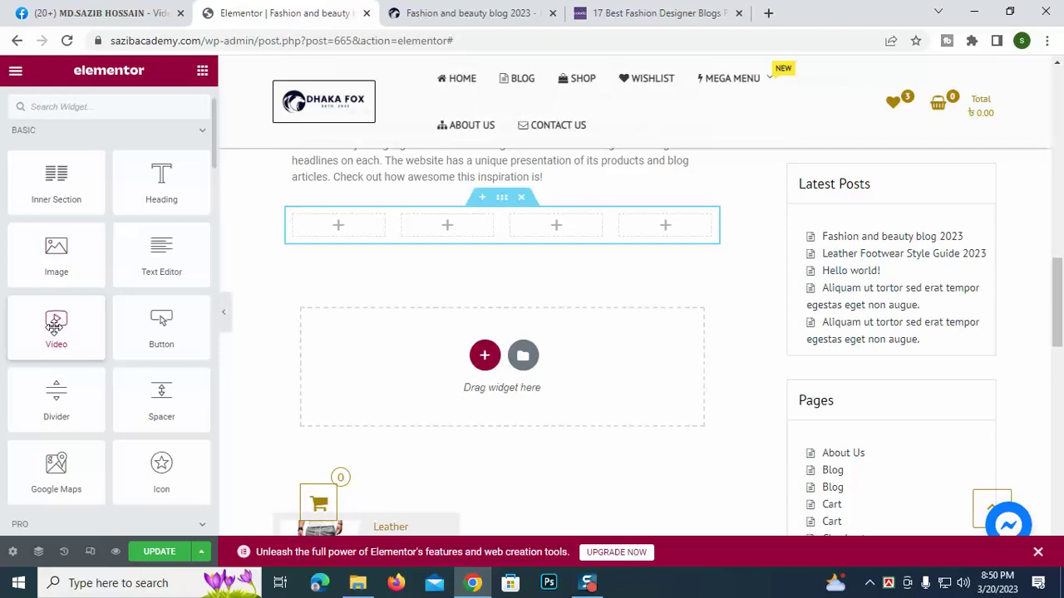
{"action": "left_click_drag", "start_coordinate": [52, 247], "coordinate": [336, 216]}
{"action": "left_click", "coordinate": [456, 257]}
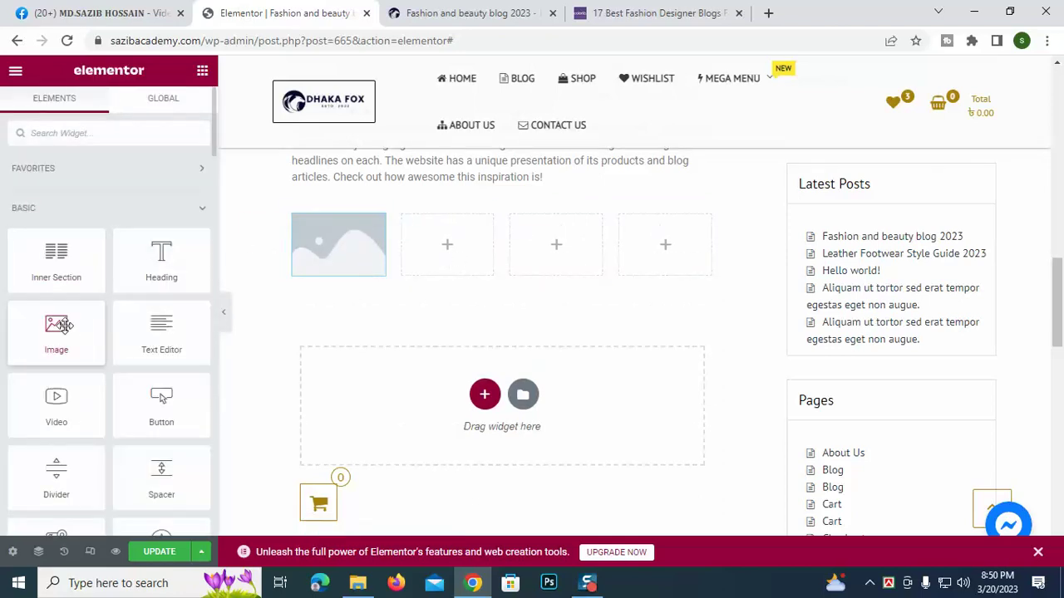
{"action": "left_click_drag", "start_coordinate": [64, 324], "coordinate": [451, 232]}
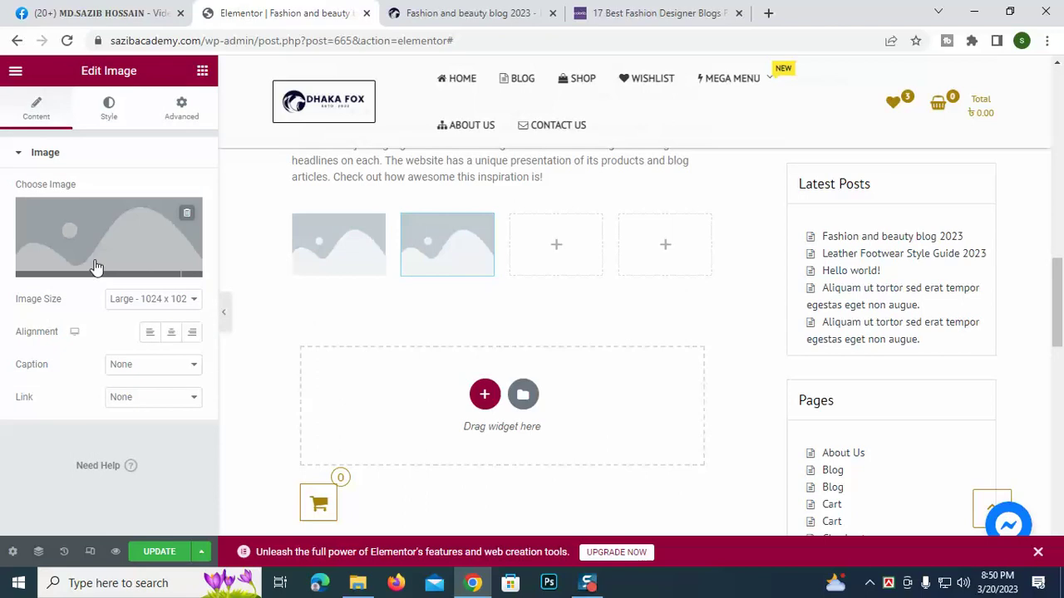
{"action": "left_click", "coordinate": [554, 260]}
{"action": "left_click_drag", "start_coordinate": [43, 353], "coordinate": [569, 274]}
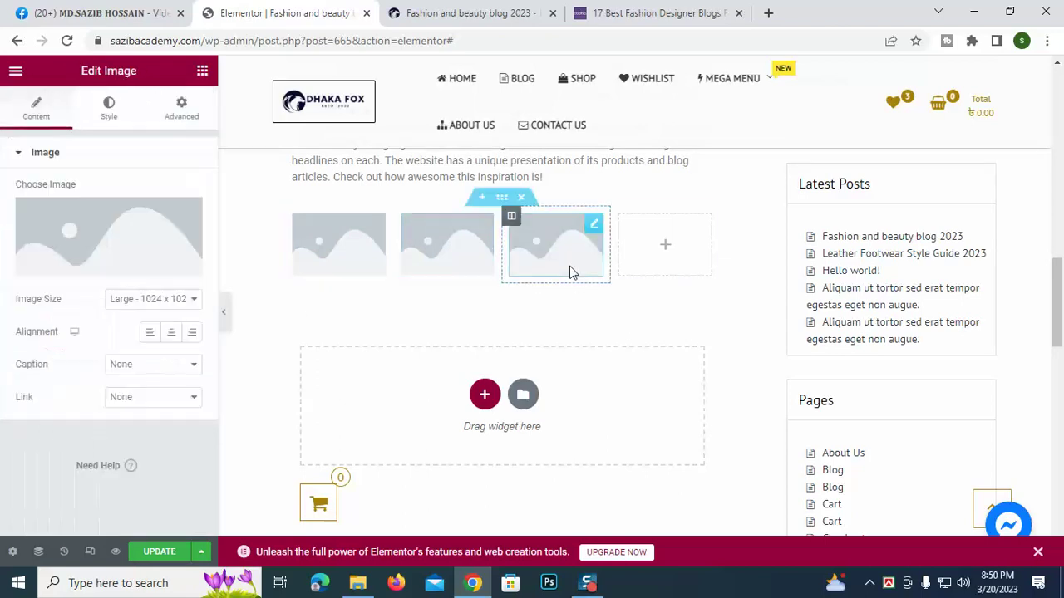
{"action": "left_click", "coordinate": [666, 244]}
{"action": "left_click_drag", "start_coordinate": [53, 328], "coordinate": [655, 237]}
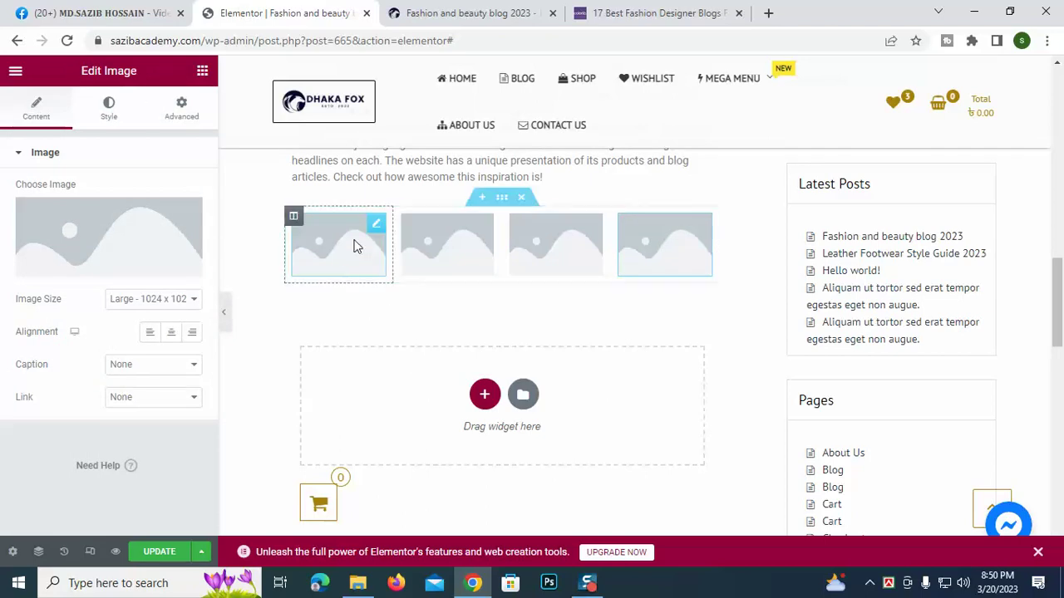
Step: Set the first column's image to the grey cargo trousers photo from the media library
{"action": "left_click", "coordinate": [340, 270]}
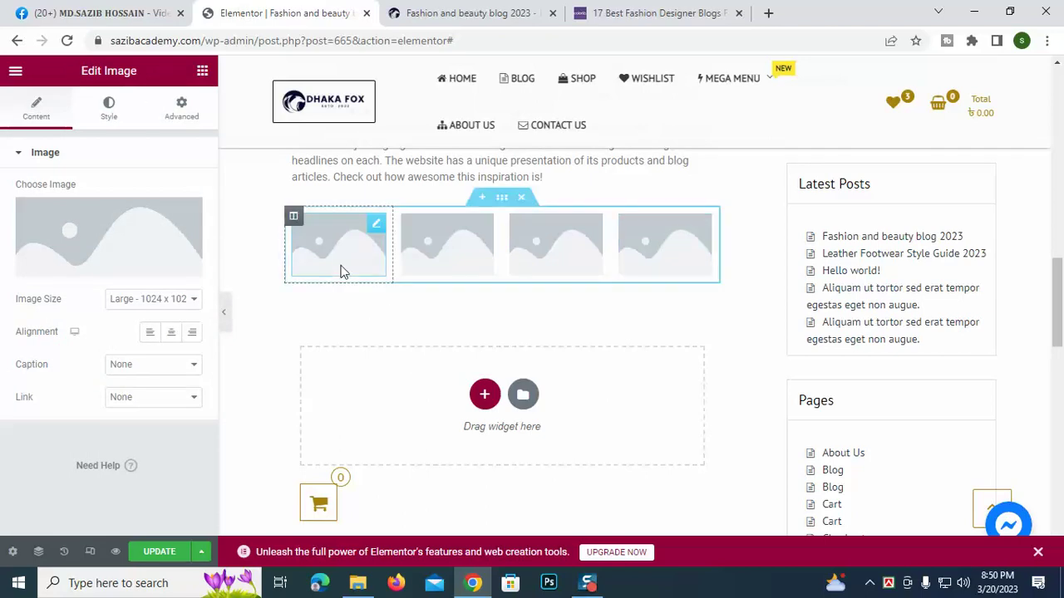
{"action": "left_click", "coordinate": [97, 267]}
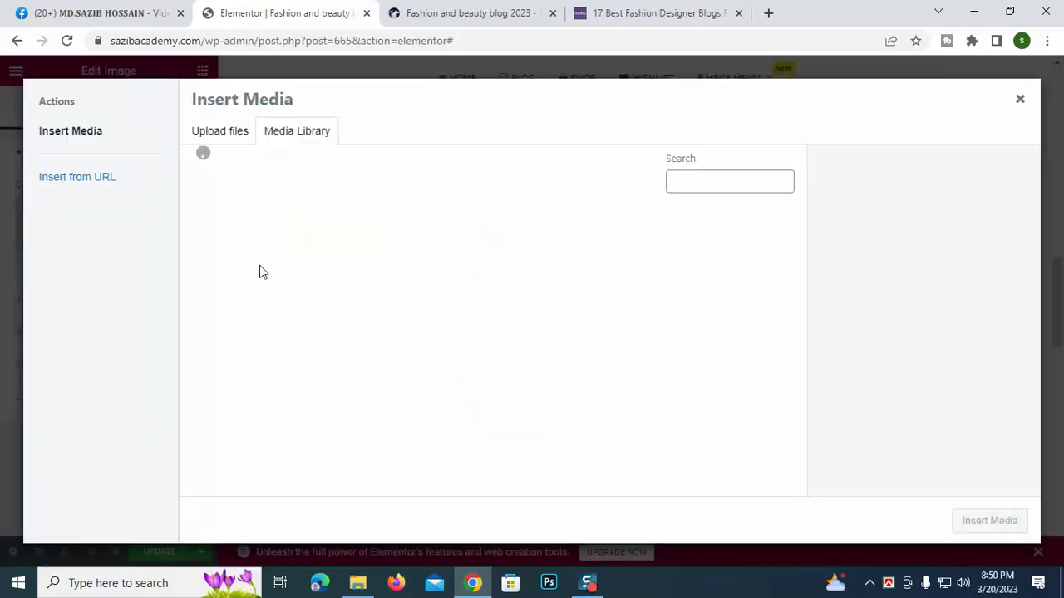
{"action": "left_click", "coordinate": [229, 135]}
{"action": "left_click", "coordinate": [289, 129]}
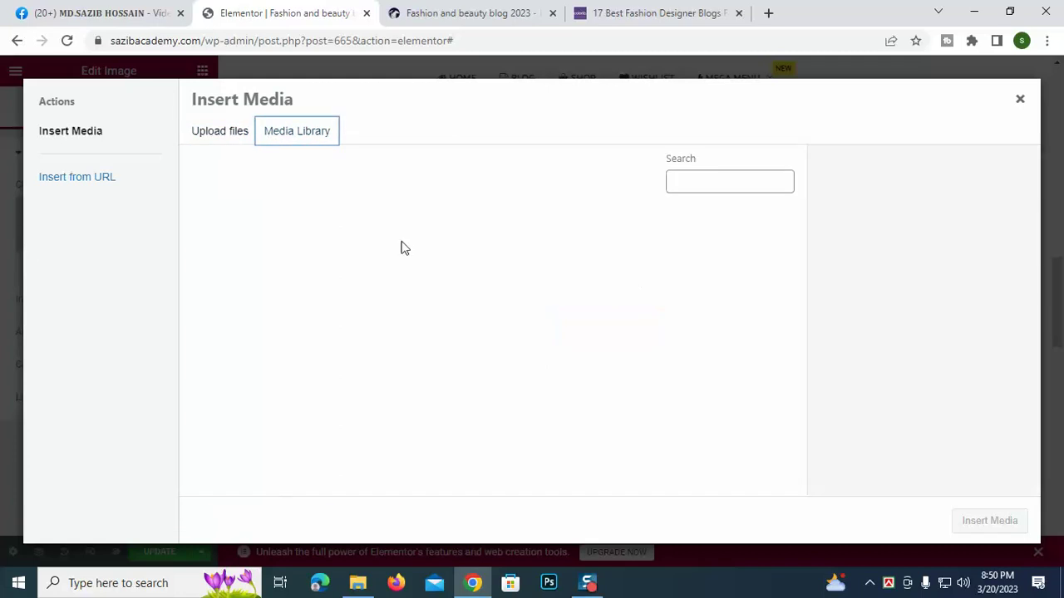
{"action": "scroll", "coordinate": [536, 402], "scroll_direction": "down", "scroll_amount": 5}
{"action": "scroll", "coordinate": [525, 404], "scroll_direction": "up", "scroll_amount": 5}
{"action": "left_click", "coordinate": [612, 416]}
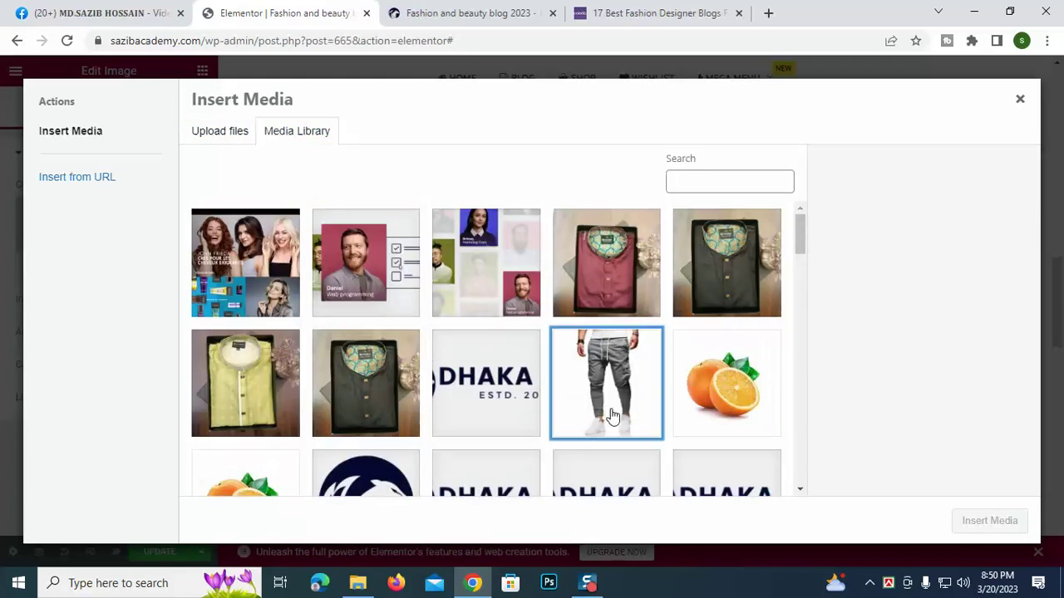
{"action": "left_click", "coordinate": [963, 522]}
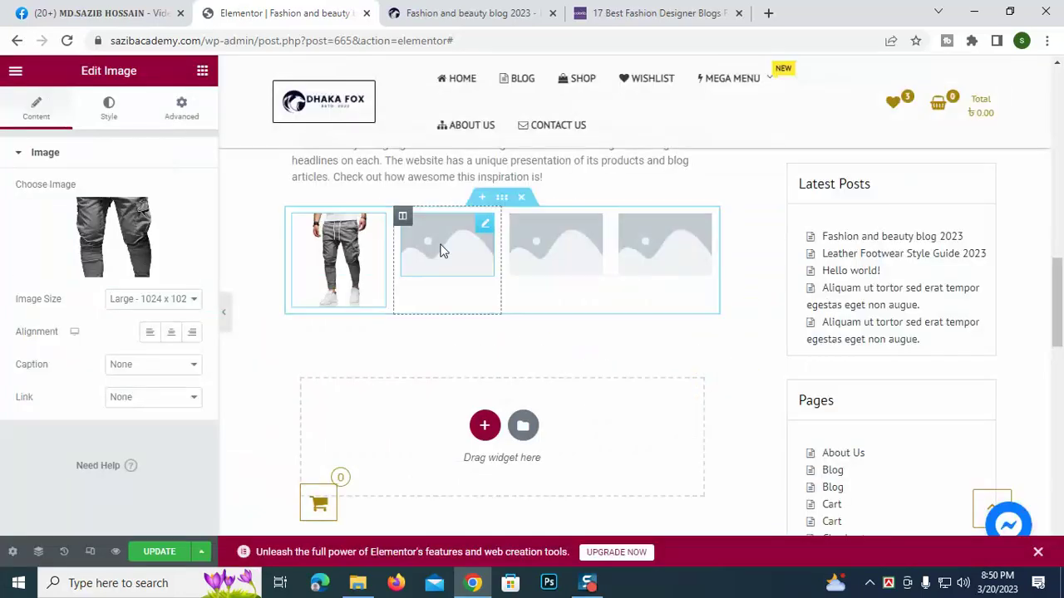
Step: Set the second column's image to the black boxed shirt photo from the media library
{"action": "left_click", "coordinate": [443, 251]}
{"action": "left_click", "coordinate": [118, 279]}
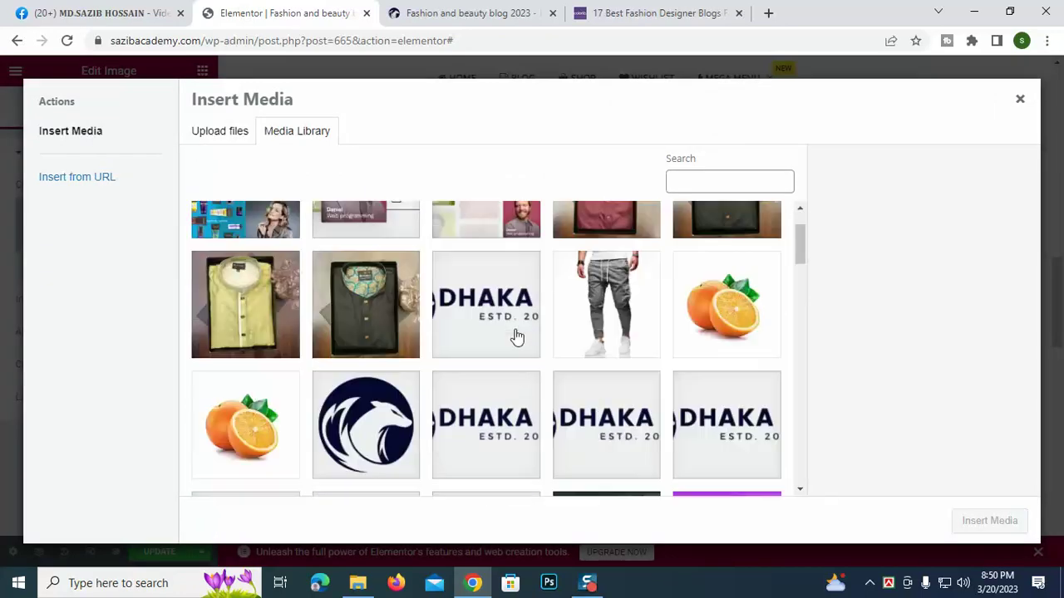
{"action": "scroll", "coordinate": [516, 334], "scroll_direction": "down", "scroll_amount": 5}
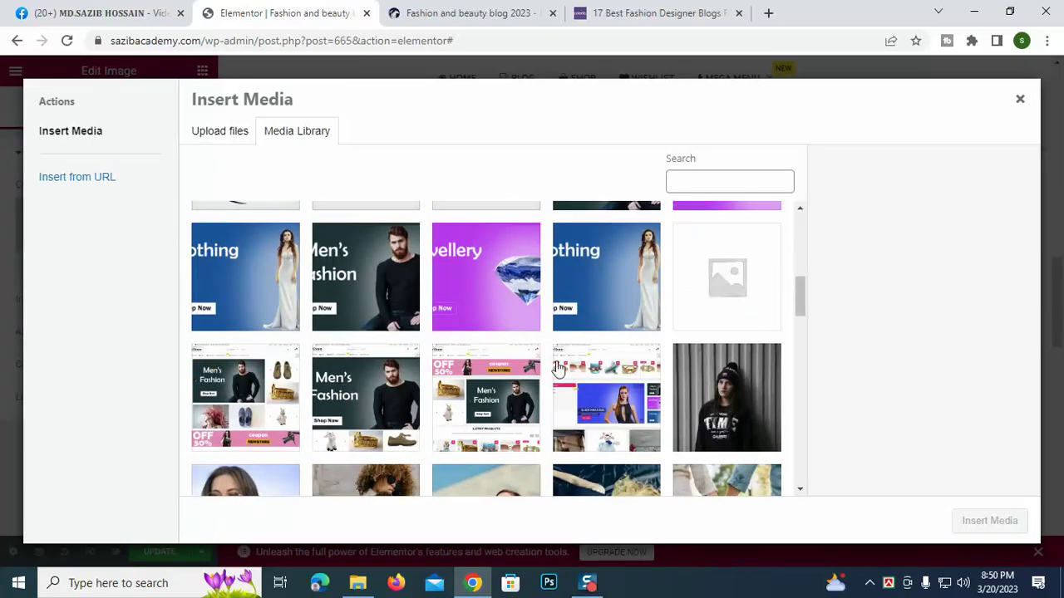
{"action": "scroll", "coordinate": [557, 370], "scroll_direction": "down", "scroll_amount": 2}
{"action": "scroll", "coordinate": [375, 367], "scroll_direction": "up", "scroll_amount": 5}
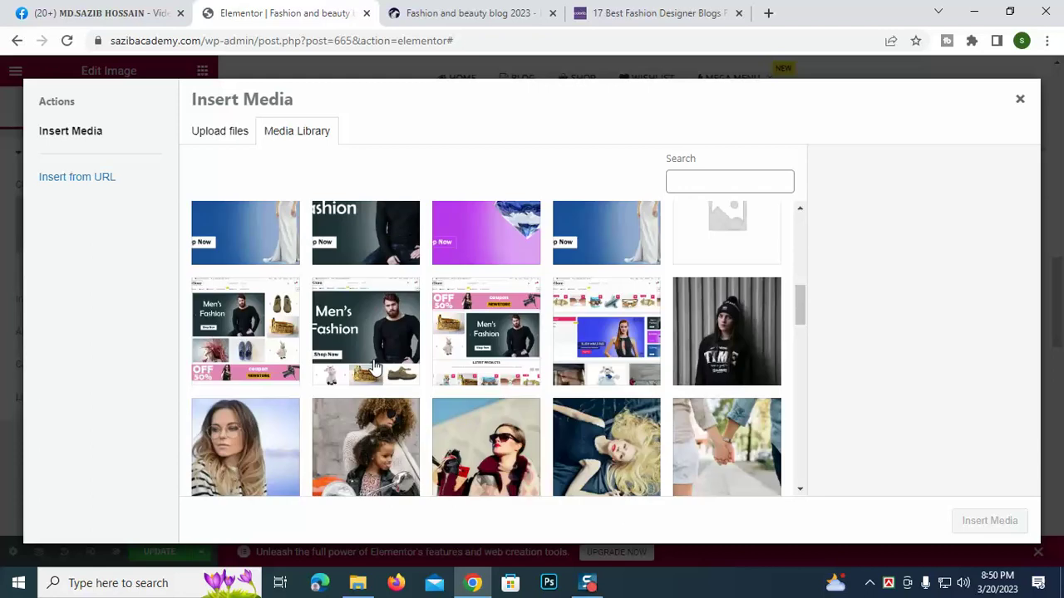
{"action": "scroll", "coordinate": [356, 349], "scroll_direction": "up", "scroll_amount": 3}
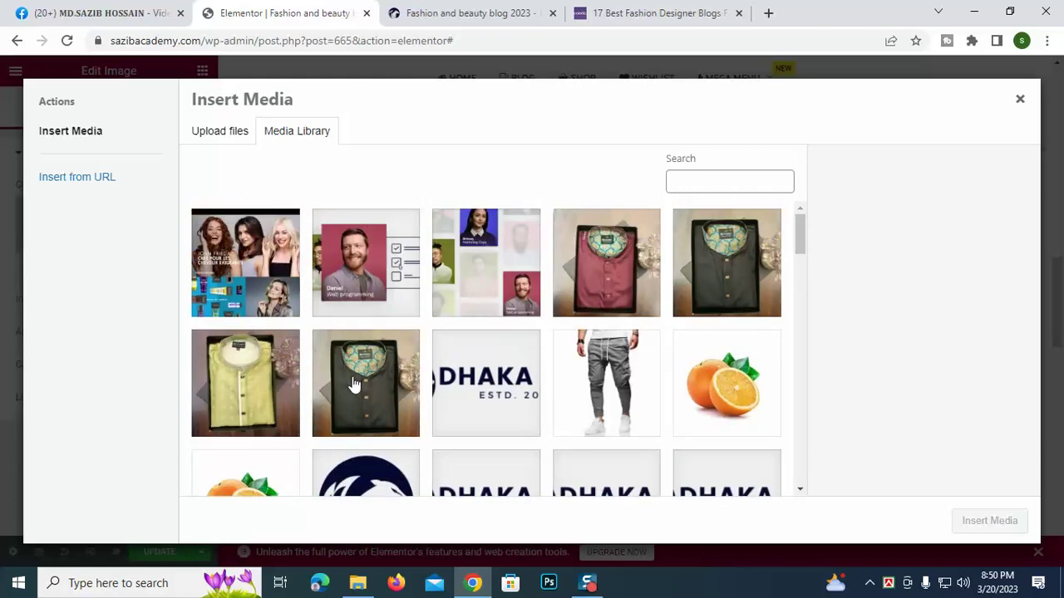
{"action": "left_click", "coordinate": [351, 385]}
{"action": "left_click", "coordinate": [1007, 522]}
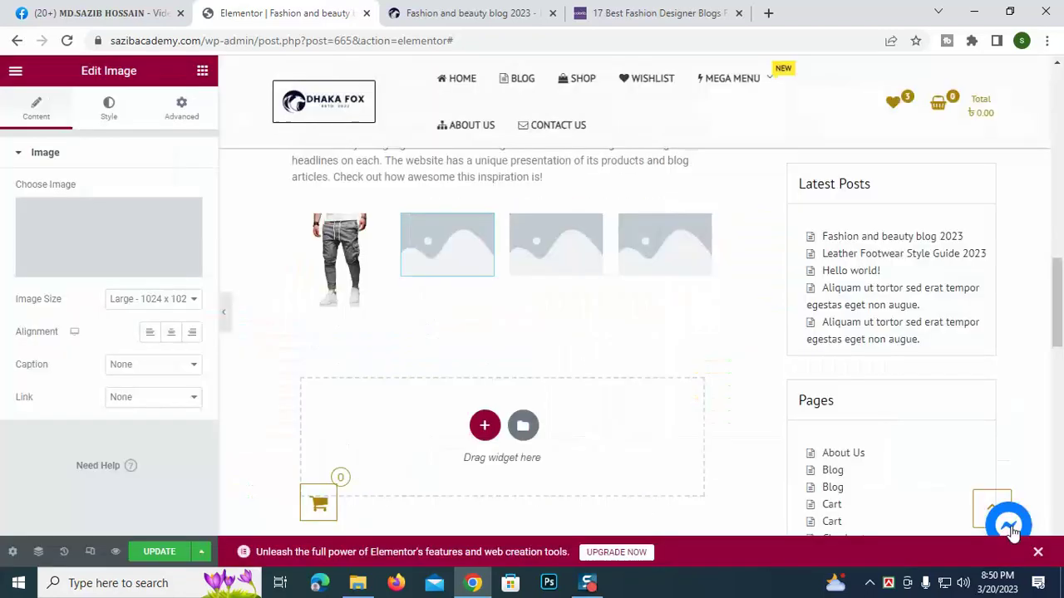
Step: Set the third column's image to the yellow-green boxed shirt photo from the media library
{"action": "left_click", "coordinate": [559, 264]}
{"action": "left_click", "coordinate": [112, 274]}
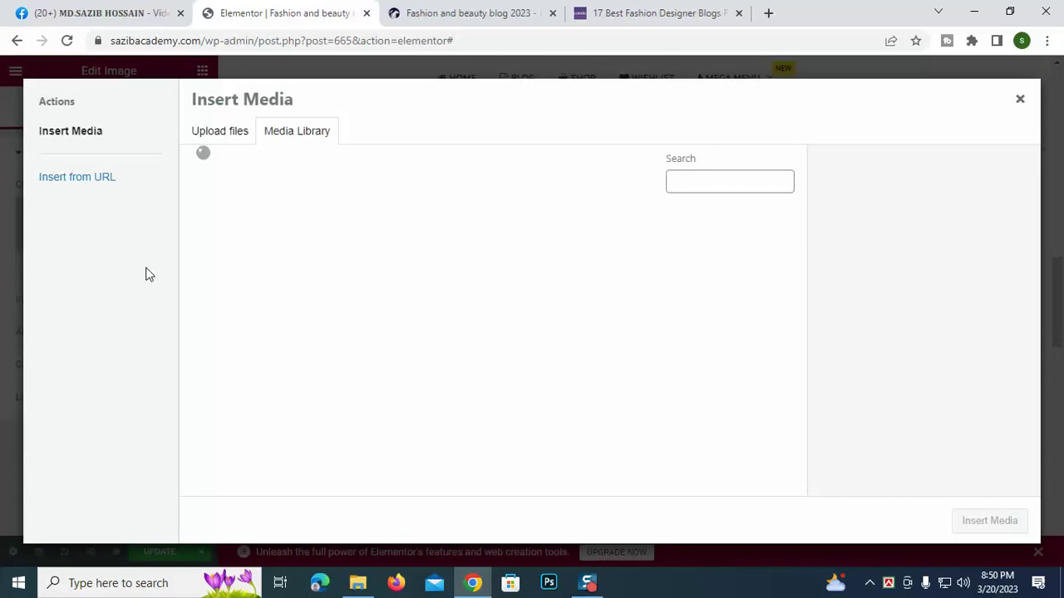
{"action": "left_click", "coordinate": [246, 345]}
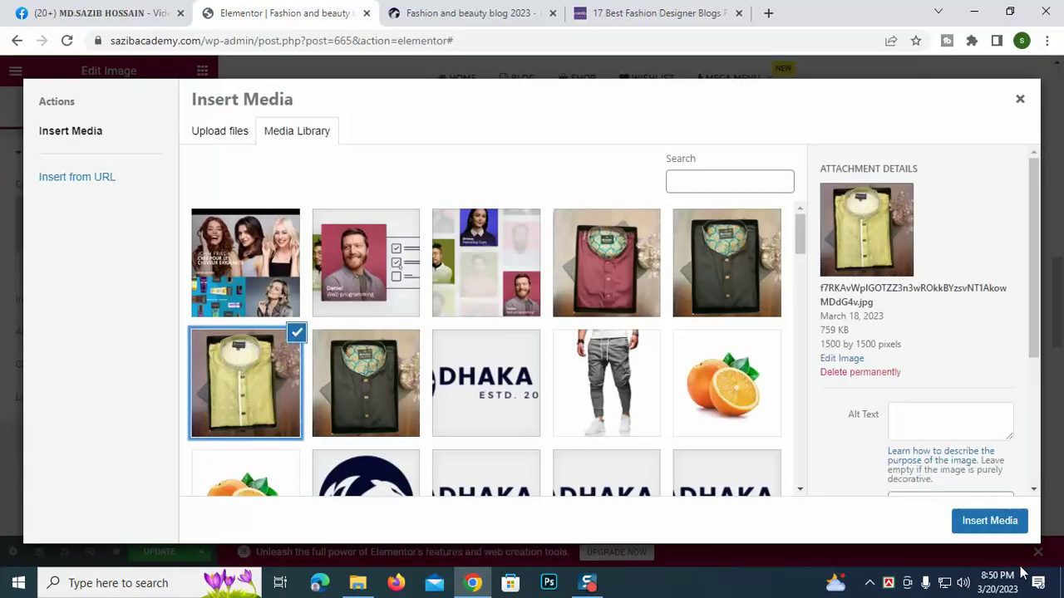
{"action": "left_click", "coordinate": [989, 521]}
Step: Insert the Fiverr-Talent-Evaluators.webp image into the fourth column's Image widget
{"action": "left_click", "coordinate": [652, 278]}
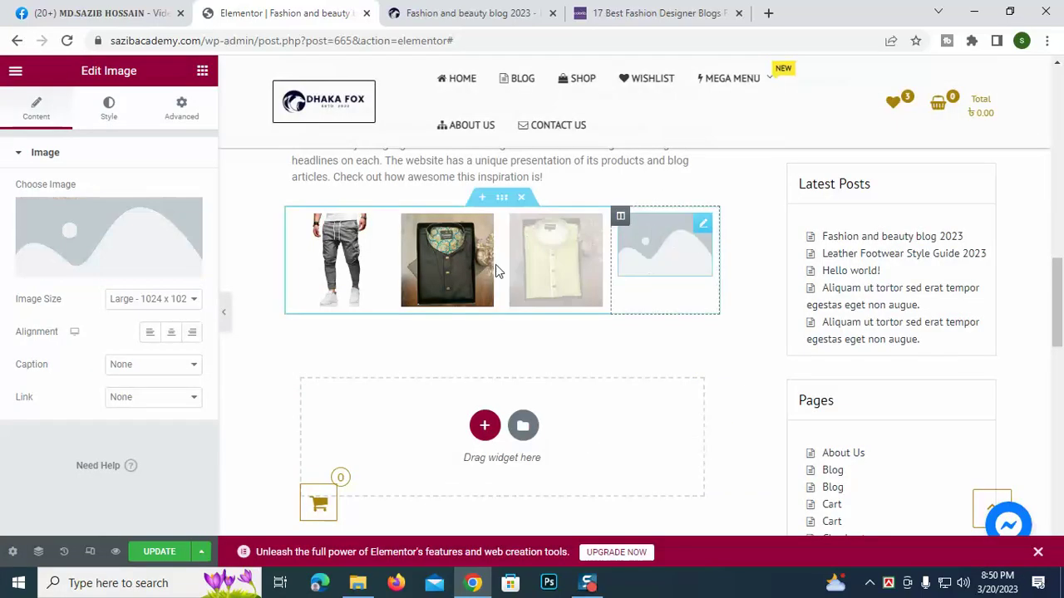
{"action": "left_click", "coordinate": [119, 249]}
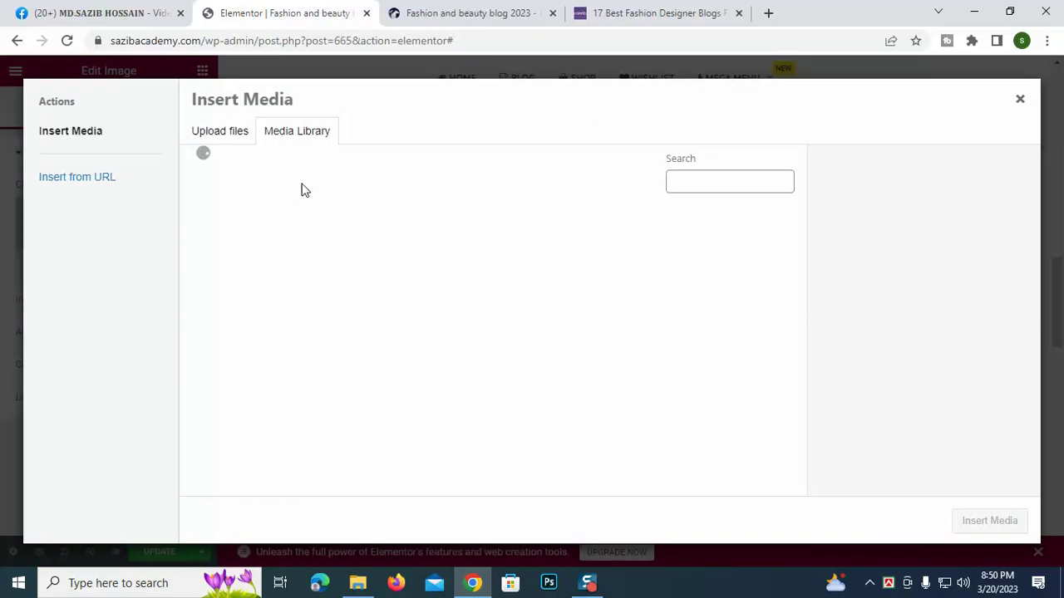
{"action": "left_click", "coordinate": [413, 276]}
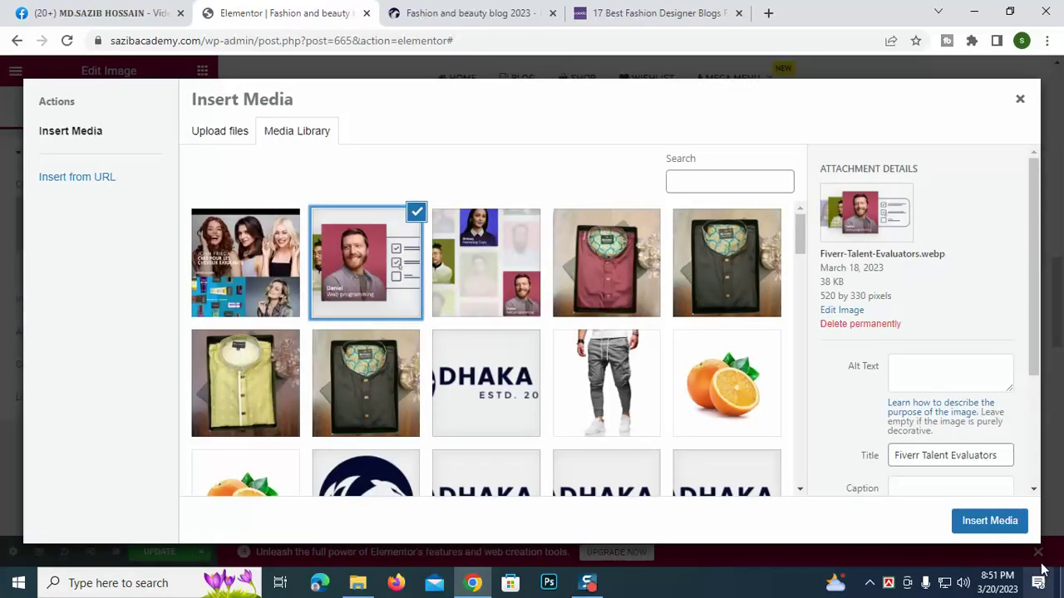
{"action": "left_click", "coordinate": [1001, 521]}
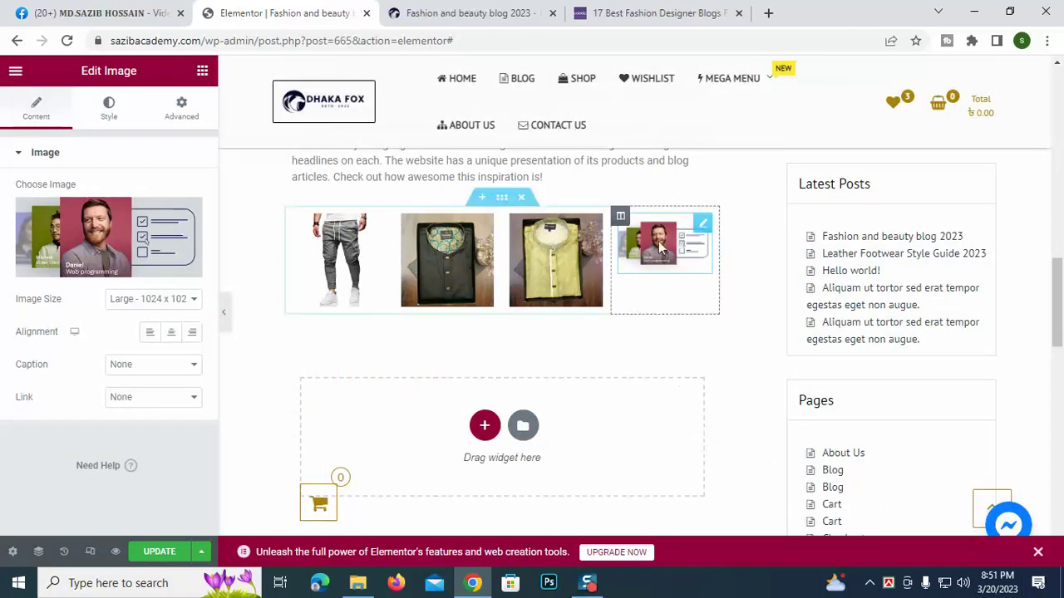
Step: Set the fourth column's image to the maroon boxed shirt photo and choose the image size Medium Large - 768 x 0
{"action": "left_click", "coordinate": [58, 277]}
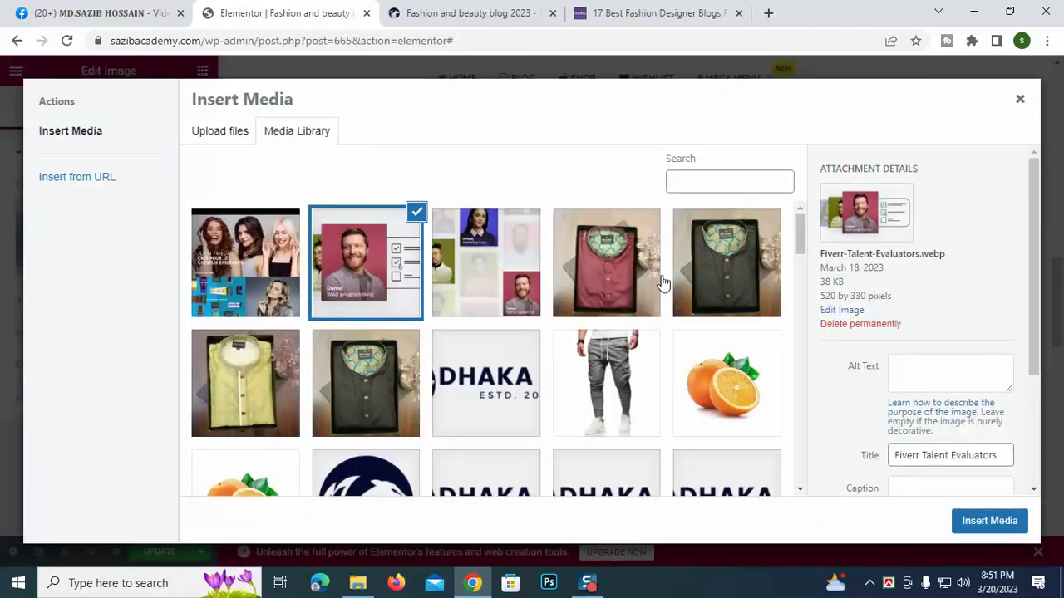
{"action": "left_click", "coordinate": [632, 273]}
{"action": "left_click", "coordinate": [989, 525]}
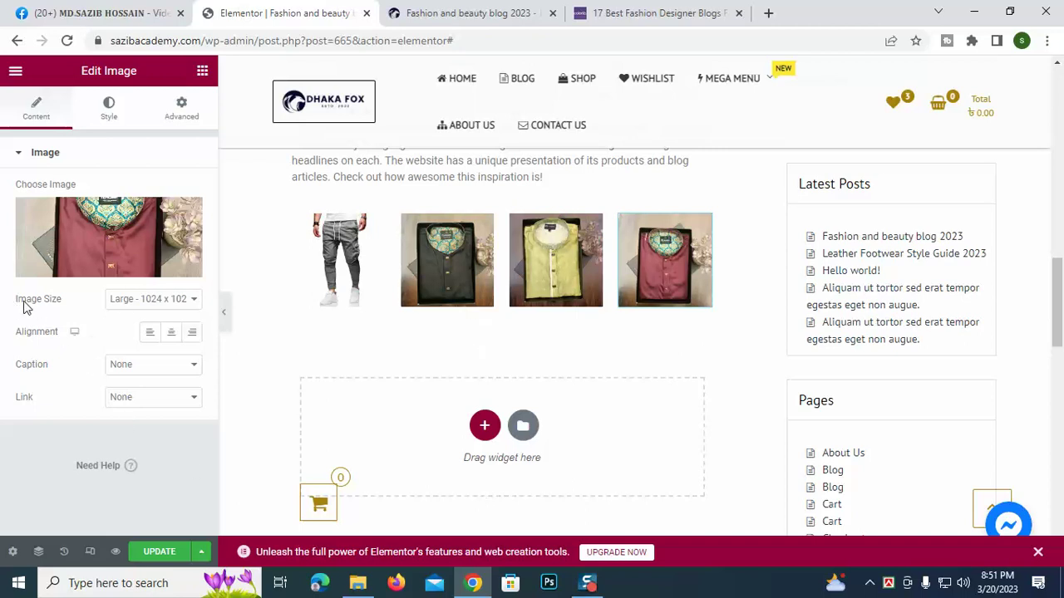
{"action": "left_click", "coordinate": [153, 299]}
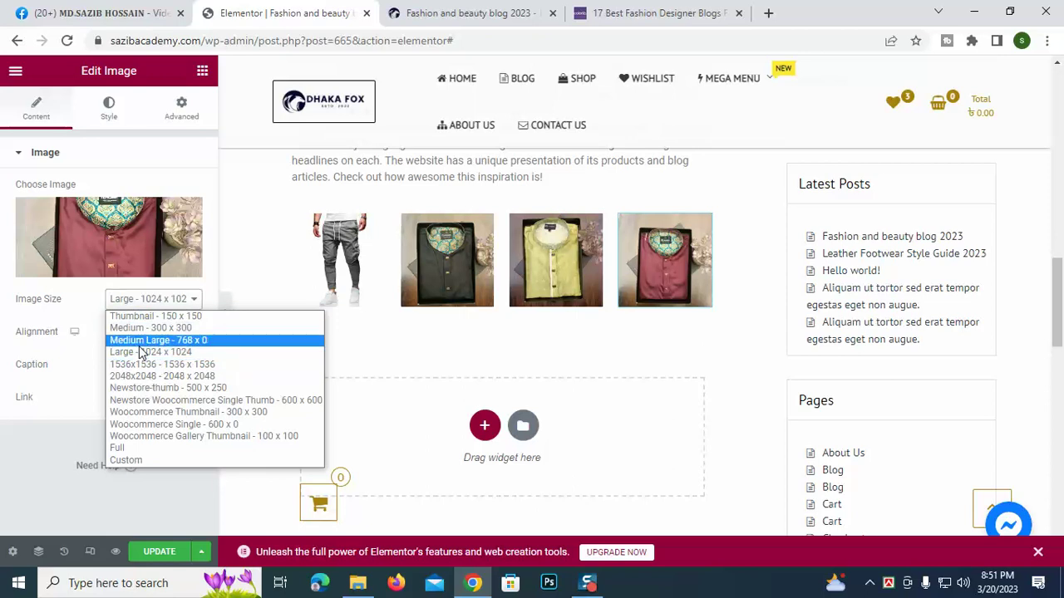
{"action": "left_click", "coordinate": [139, 342]}
{"action": "left_click", "coordinate": [456, 367]}
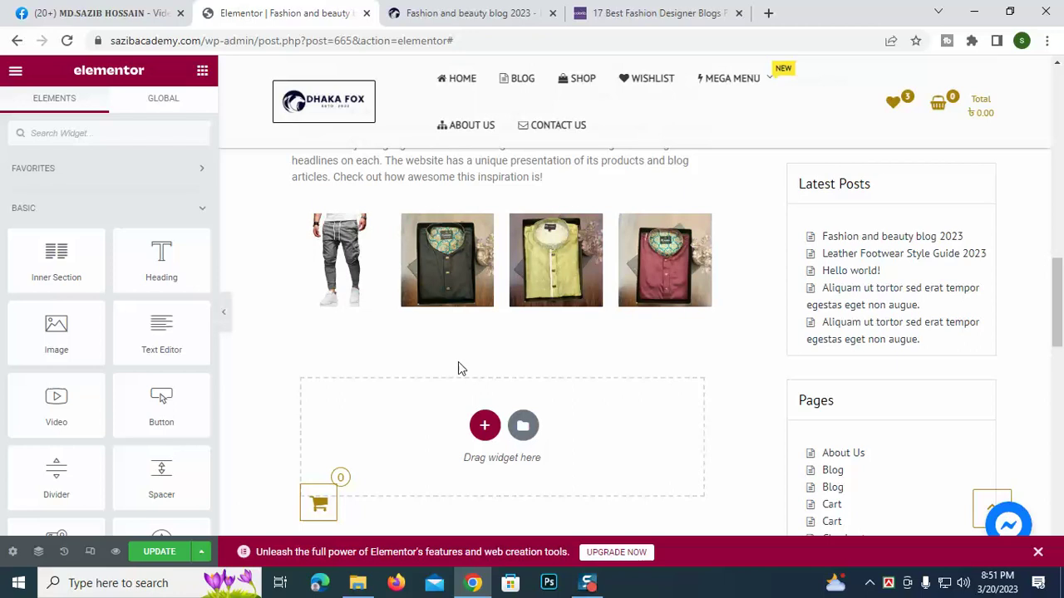
Step: Add a single-column section below the four images and place a Button widget in it
{"action": "left_click", "coordinate": [485, 426]}
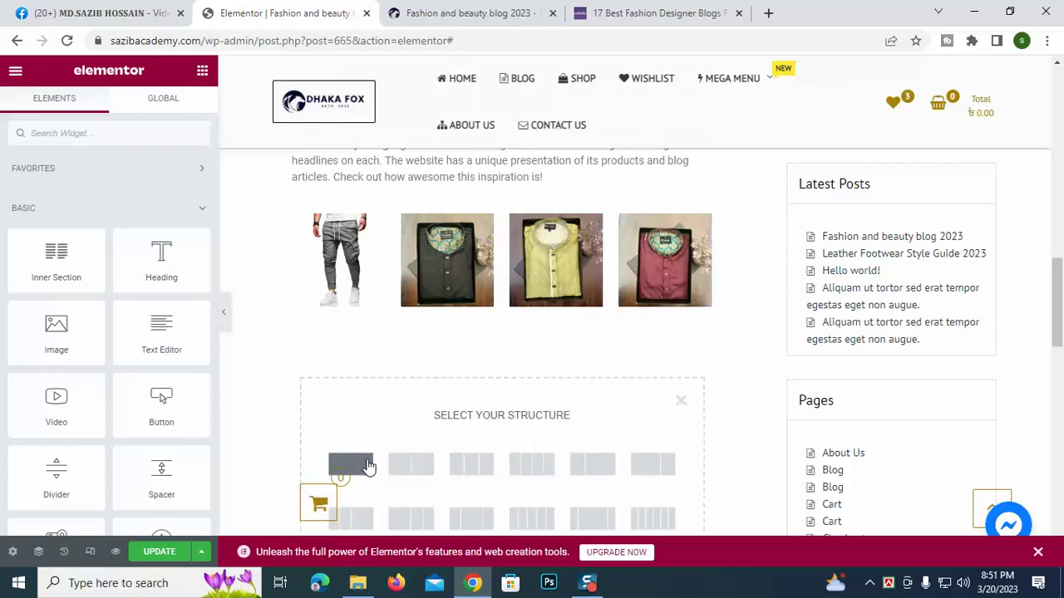
{"action": "left_click", "coordinate": [351, 465]}
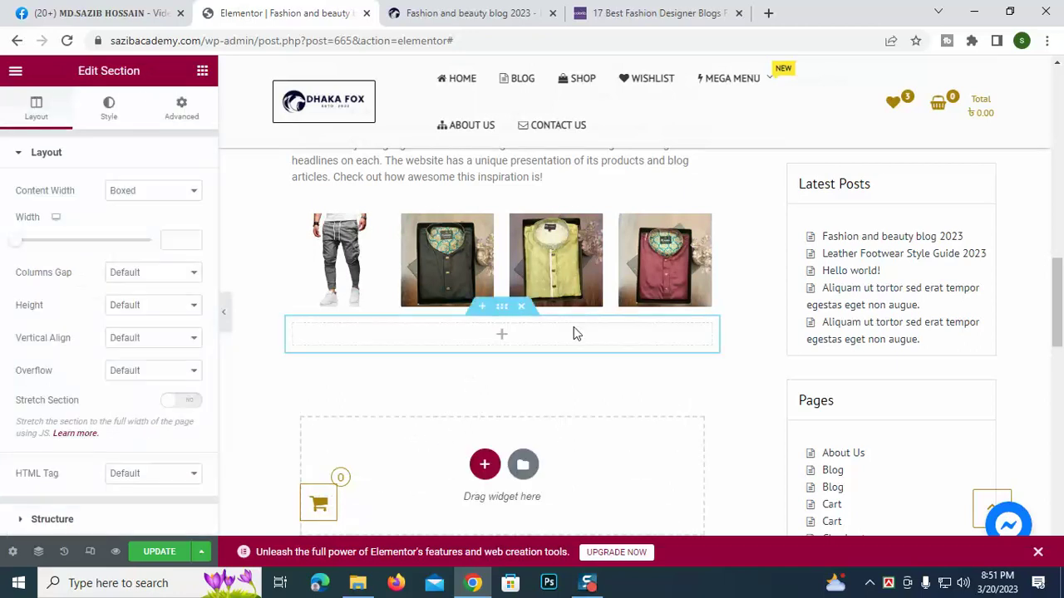
{"action": "left_click", "coordinate": [503, 336]}
{"action": "scroll", "coordinate": [83, 391], "scroll_direction": "down", "scroll_amount": 2}
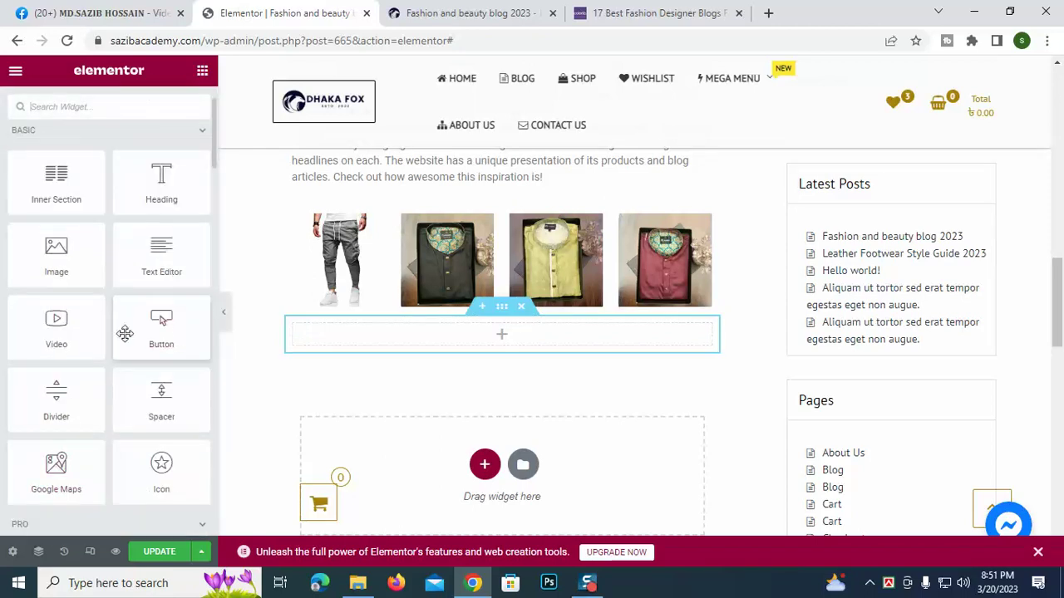
{"action": "left_click_drag", "start_coordinate": [154, 325], "coordinate": [500, 326]}
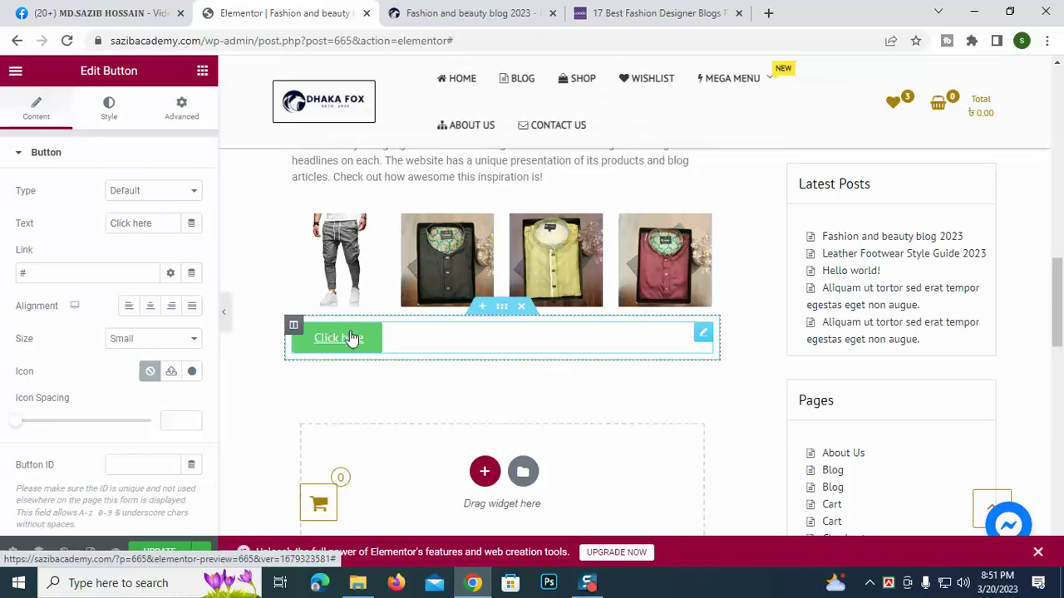
Step: Replace the new button's text with "Shop Now"
{"action": "left_click", "coordinate": [95, 241]}
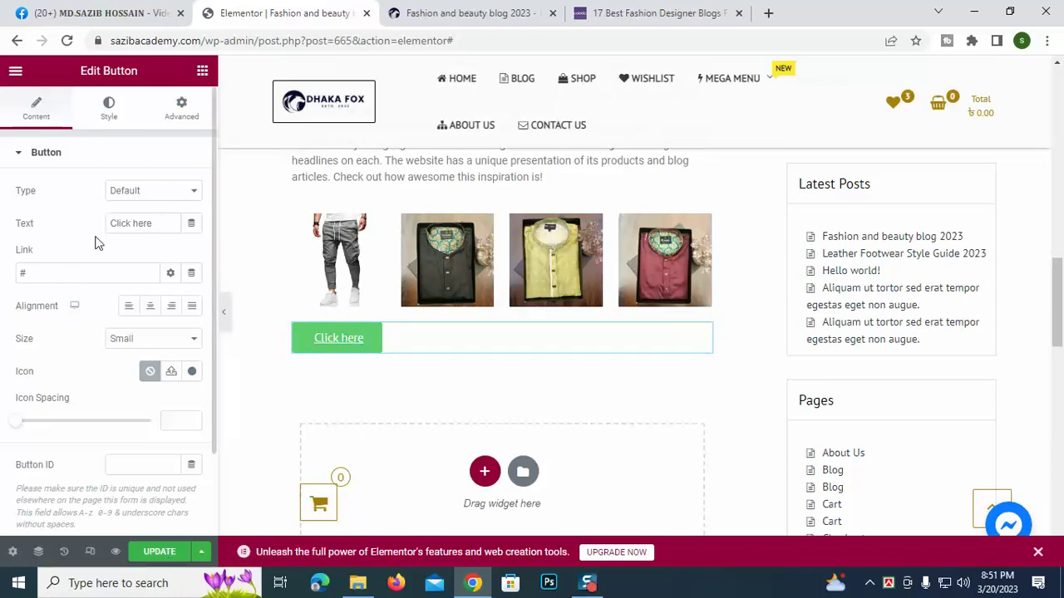
{"action": "left_click", "coordinate": [160, 226]}
{"action": "key", "text": "BackSpace"}
{"action": "key", "text": "BackSpace"}
{"action": "key", "text": "BackSpace"}
{"action": "key", "text": "BackSpace"}
{"action": "key", "text": "BackSpace"}
{"action": "key", "text": "BackSpace"}
{"action": "key", "text": "BackSpace"}
{"action": "key", "text": "BackSpace"}
{"action": "key", "text": "BackSpace"}
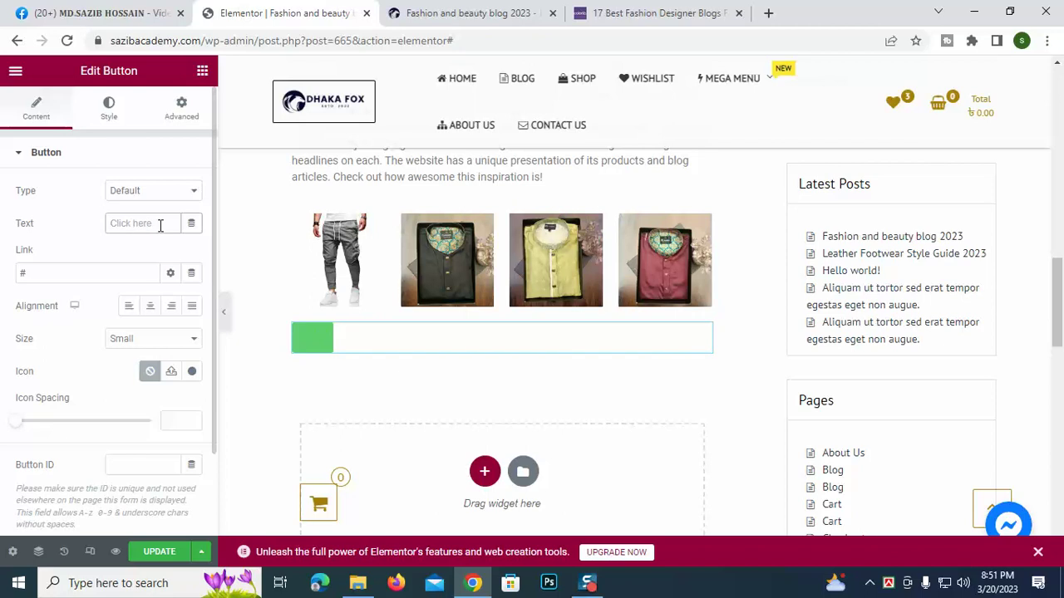
{"action": "type", "text": "Shop "}
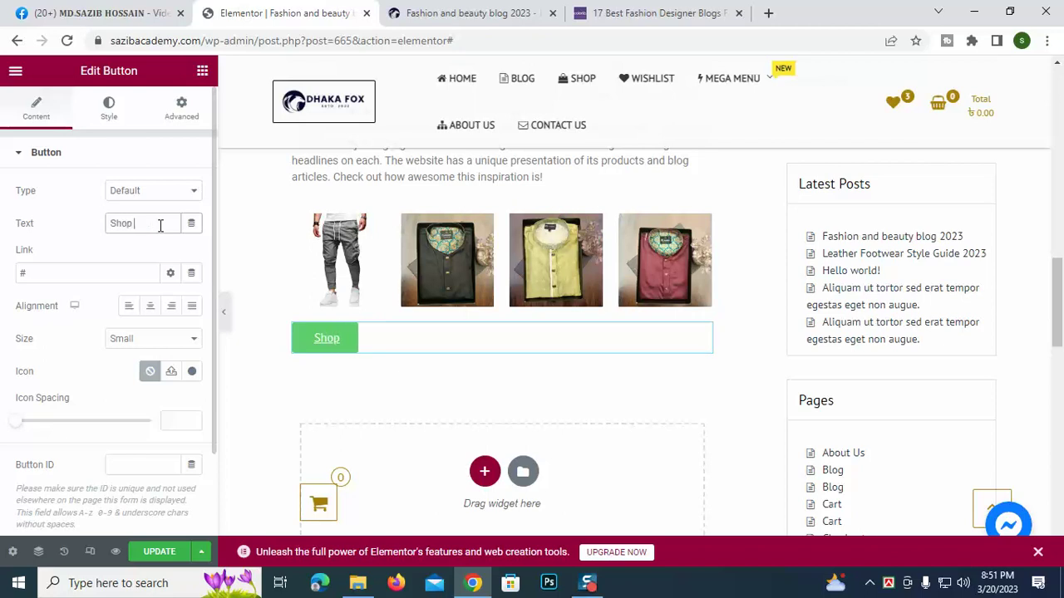
{"action": "type", "text": "Now"}
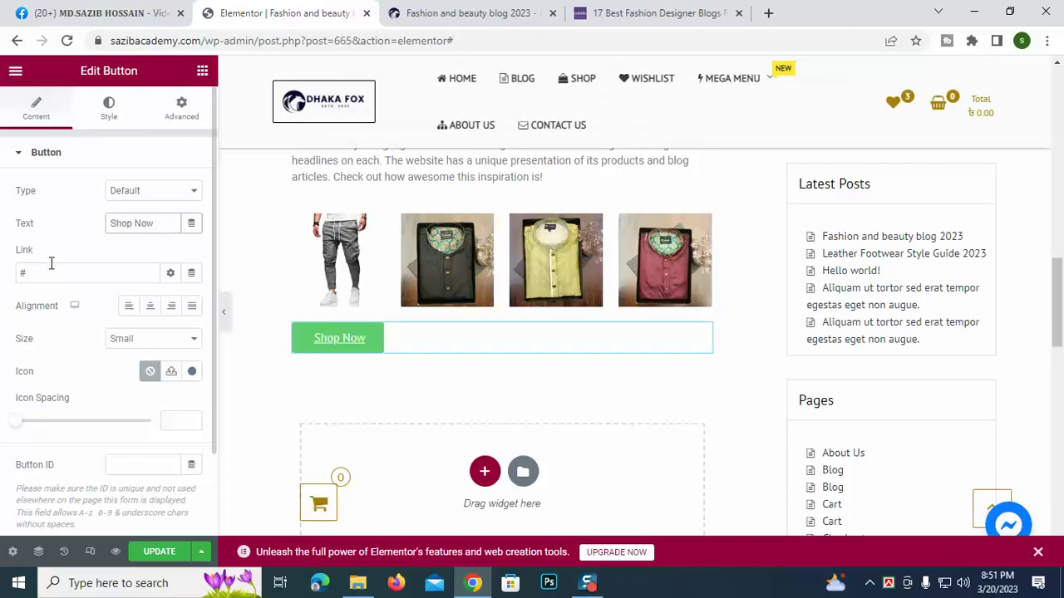
Step: Center the Shop Now button and clear its placeholder link
{"action": "left_click", "coordinate": [149, 306]}
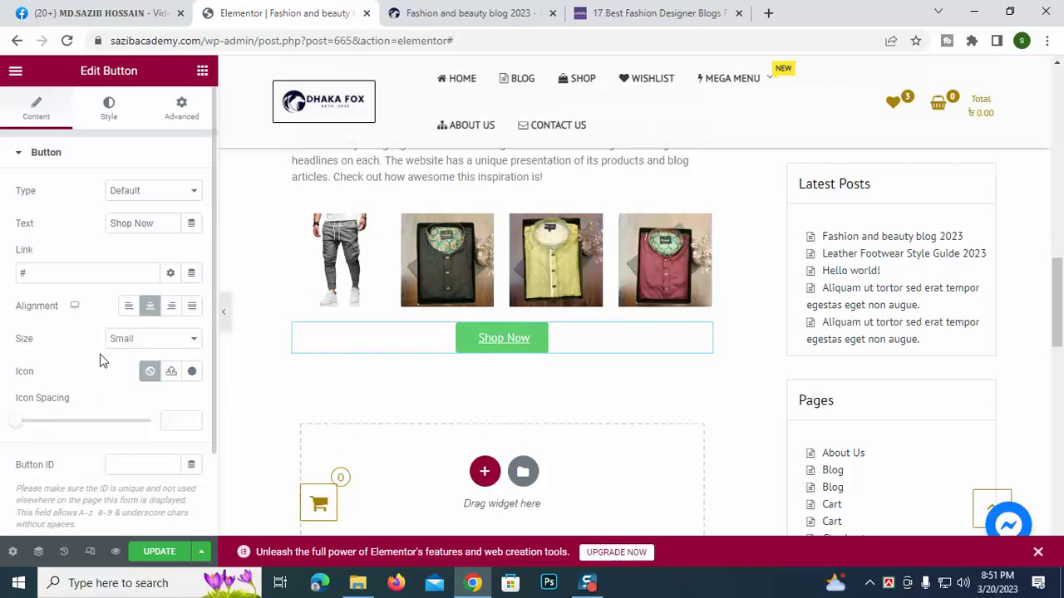
{"action": "left_click", "coordinate": [54, 276]}
{"action": "key", "text": "BackSpace"}
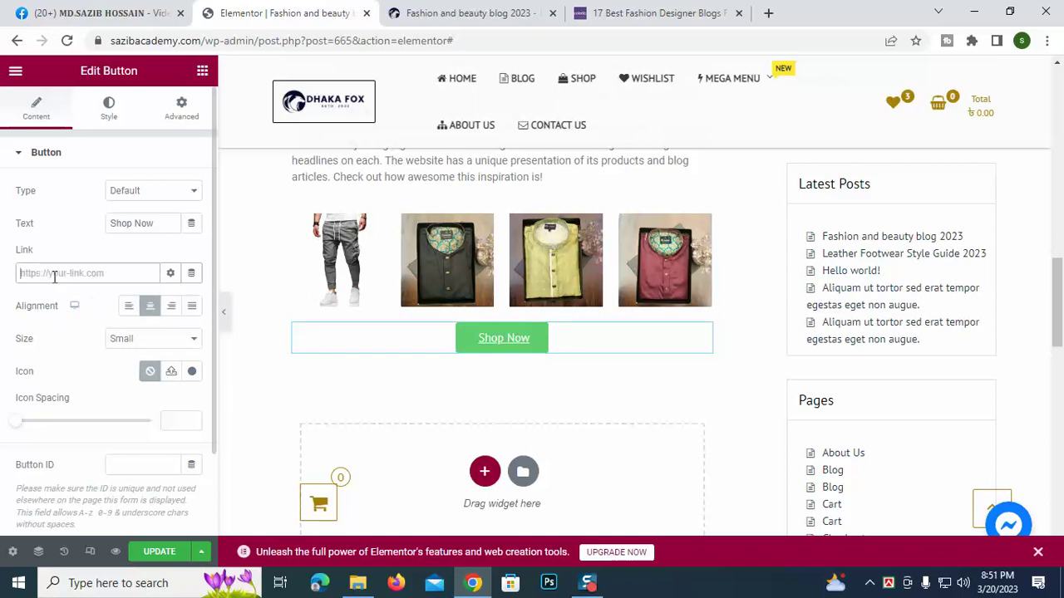
{"action": "key", "text": "ctrl+v"}
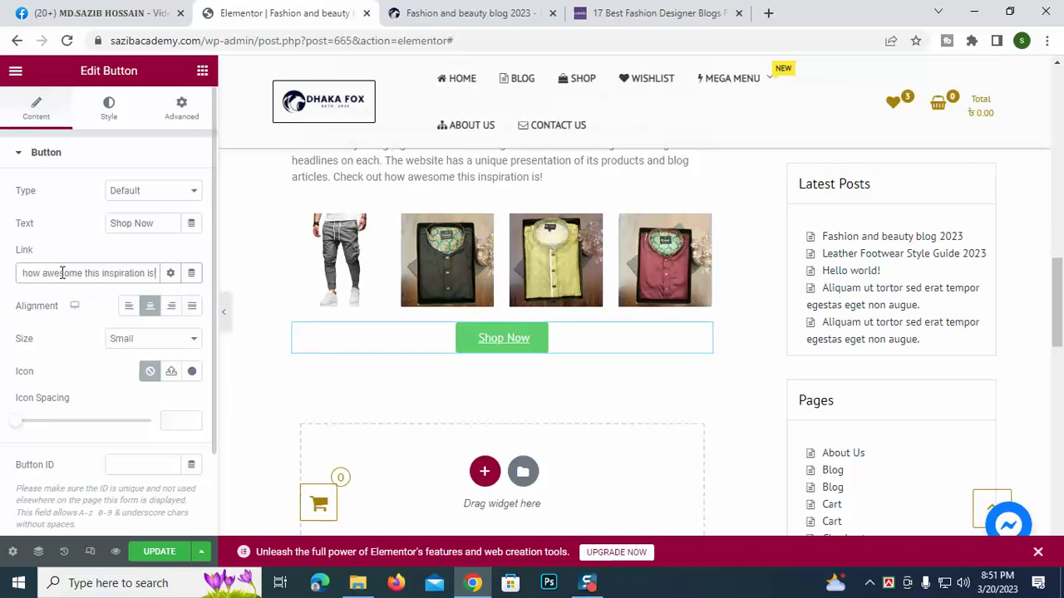
{"action": "key", "text": "ctrl+z"}
Step: Open the Men product category on the live Dhaka Fox shop and copy the page's address
{"action": "left_click", "coordinate": [637, 12]}
{"action": "left_click", "coordinate": [482, 12]}
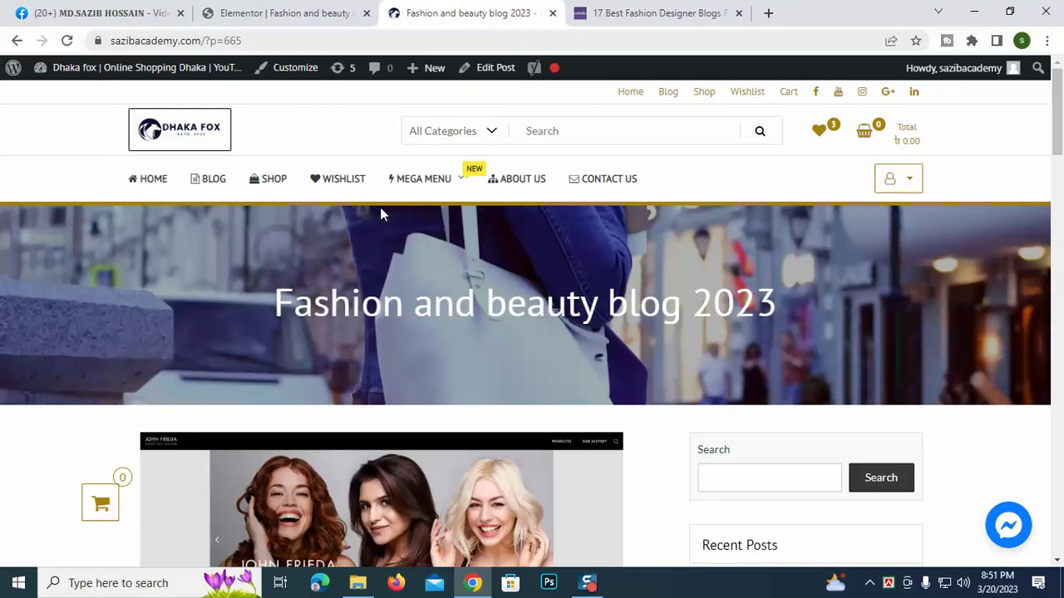
{"action": "left_click", "coordinate": [192, 40]}
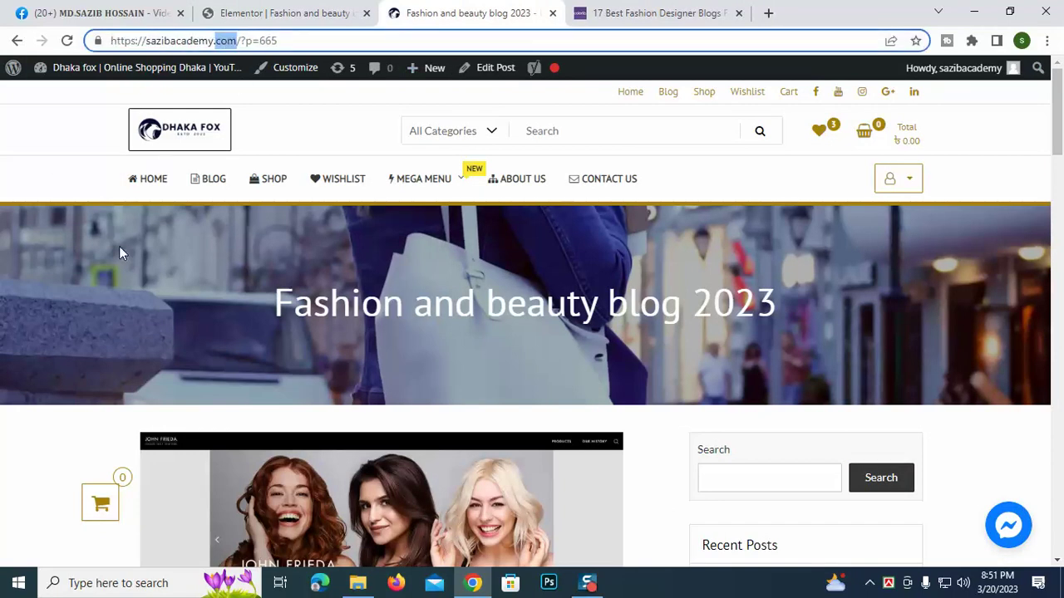
{"action": "left_click", "coordinate": [148, 183]}
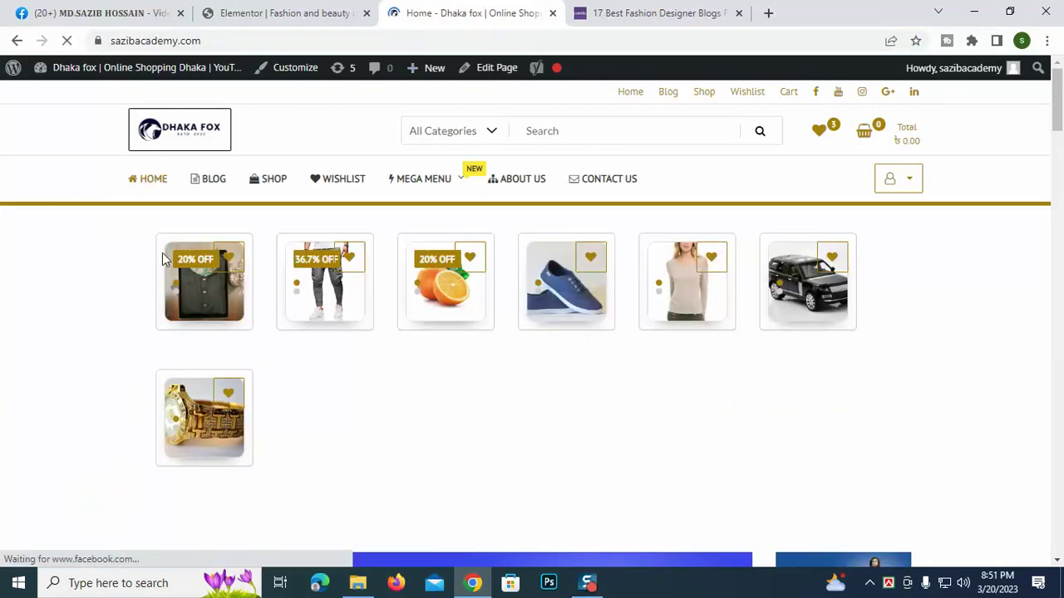
{"action": "scroll", "coordinate": [166, 399], "scroll_direction": "down", "scroll_amount": 1}
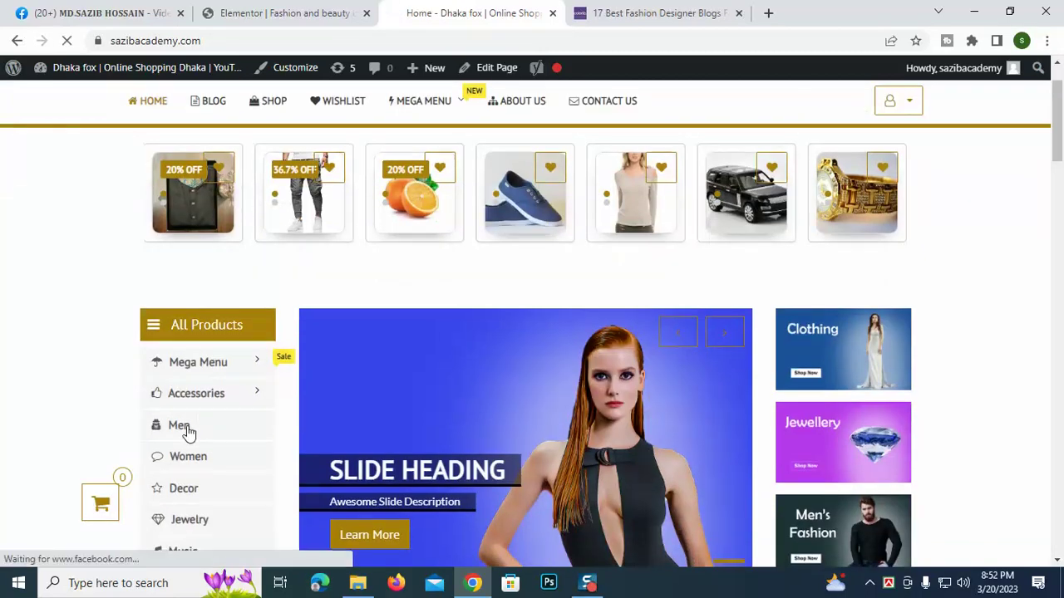
{"action": "left_click", "coordinate": [179, 425]}
{"action": "left_click_drag", "start_coordinate": [111, 40], "coordinate": [193, 40]}
{"action": "triple_click", "coordinate": [198, 40]}
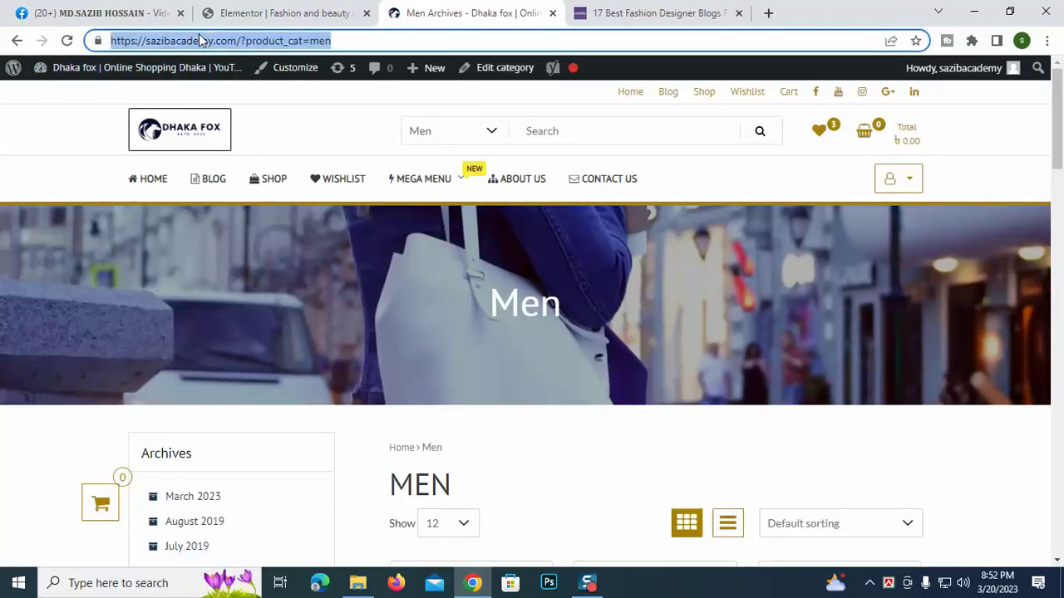
Step: Set the Shop Now button's link to the copied Men category address
{"action": "left_click", "coordinate": [283, 13]}
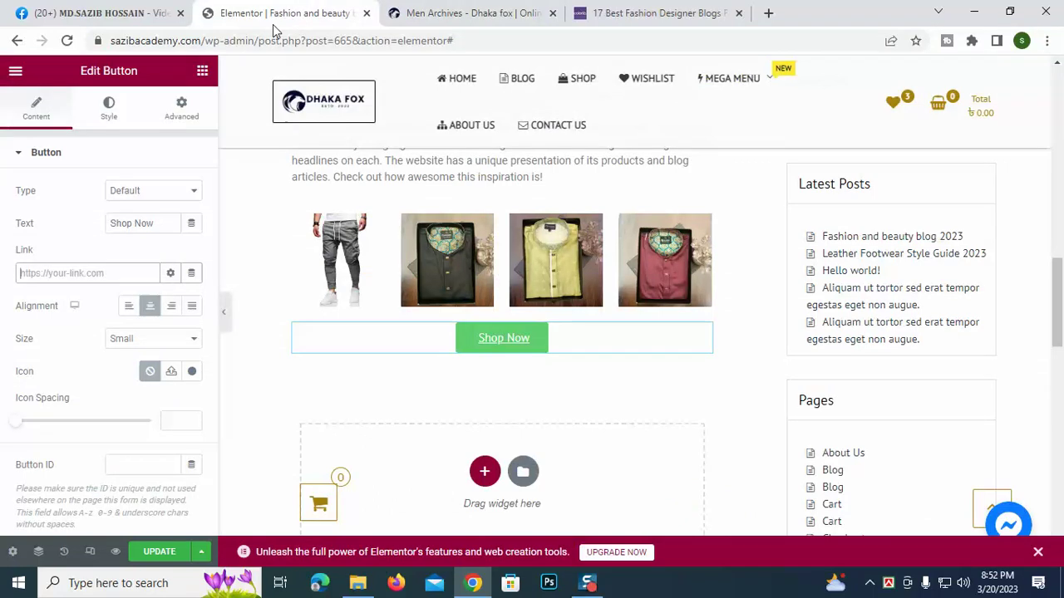
{"action": "left_click", "coordinate": [89, 274]}
{"action": "type", "text": "https://sazibacademy.com/product-category/men/"}
Step: Open the Men's Stylish Joggers Pant product from the Men category page and copy its address
{"action": "left_click_drag", "start_coordinate": [316, 341], "coordinate": [364, 416]}
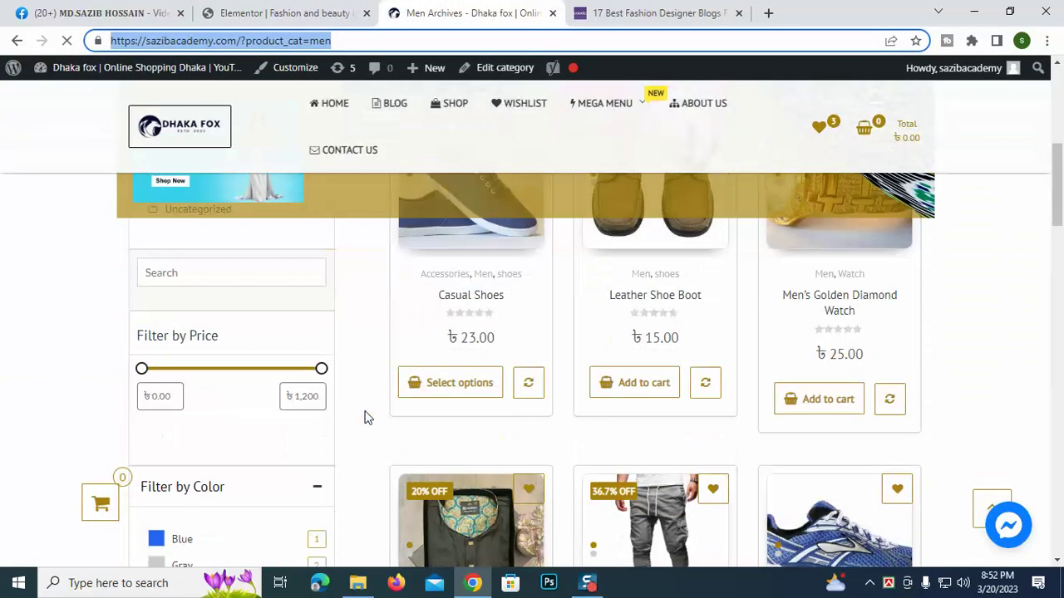
{"action": "scroll", "coordinate": [669, 399], "scroll_direction": "down", "scroll_amount": 2}
{"action": "left_click", "coordinate": [670, 399]}
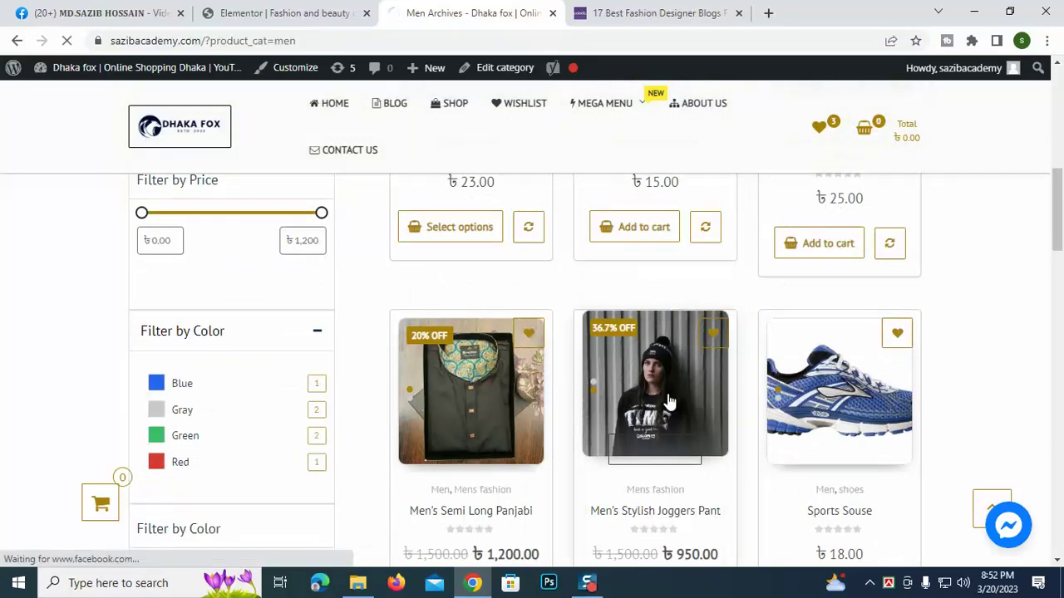
{"action": "double_click", "coordinate": [184, 41]}
{"action": "double_click", "coordinate": [183, 41]}
{"action": "triple_click", "coordinate": [181, 40]}
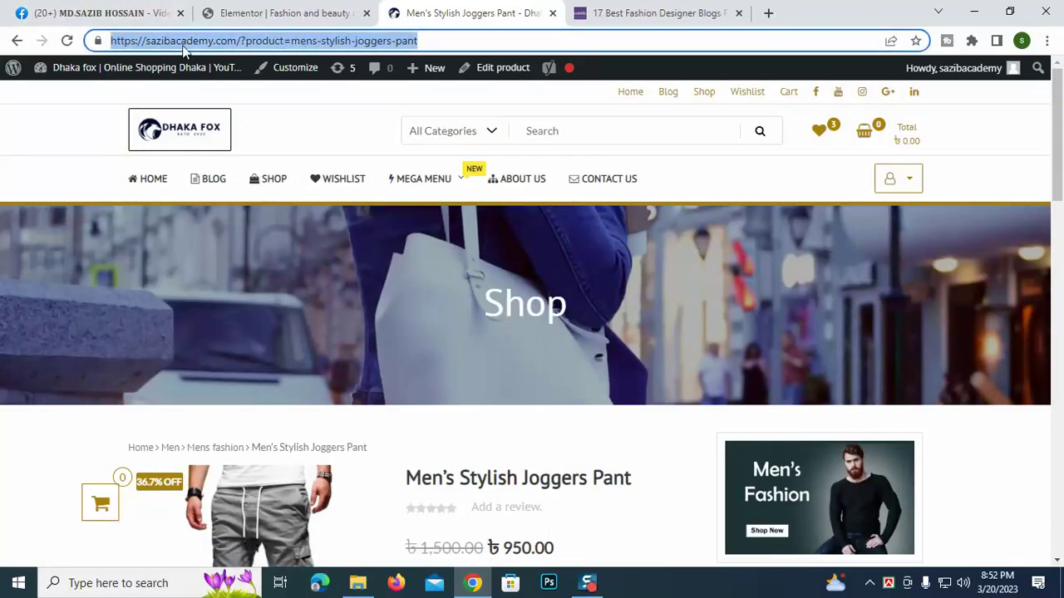
{"action": "left_click", "coordinate": [166, 11]}
{"action": "left_click", "coordinate": [287, 13]}
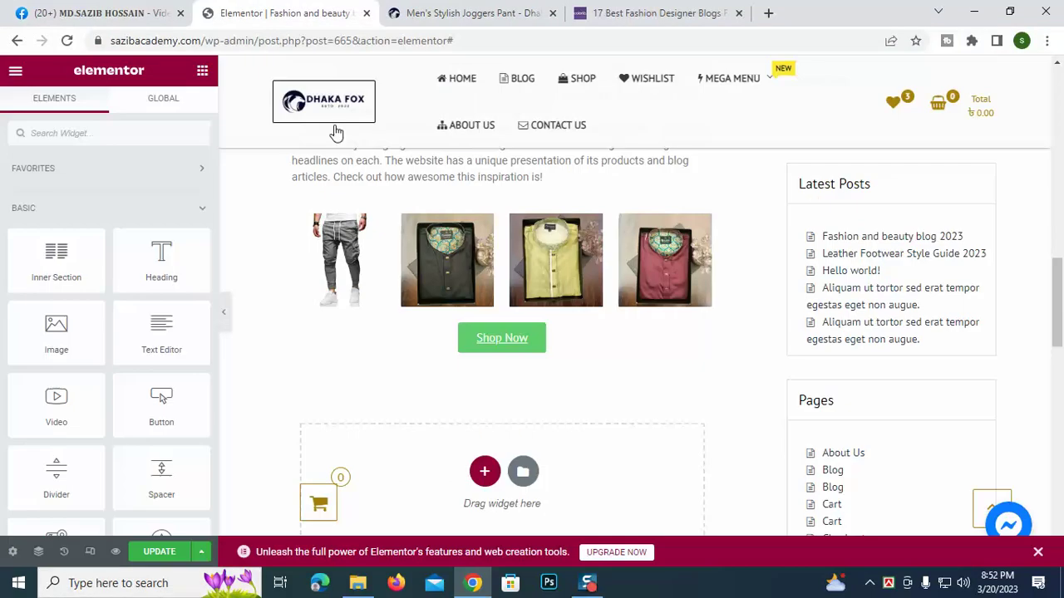
{"action": "left_click", "coordinate": [336, 253]}
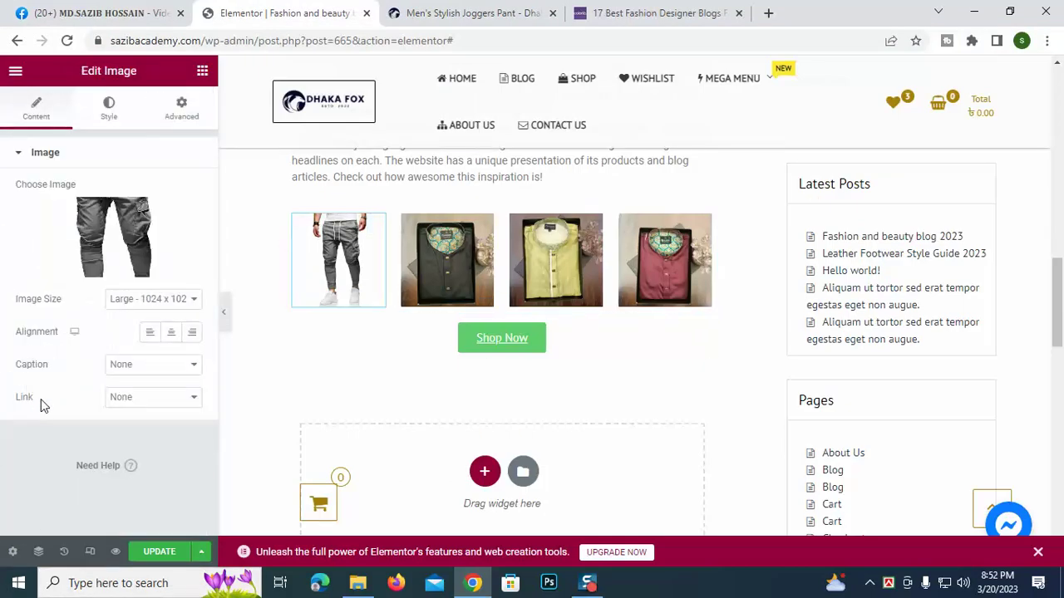
{"action": "left_click", "coordinate": [133, 396]}
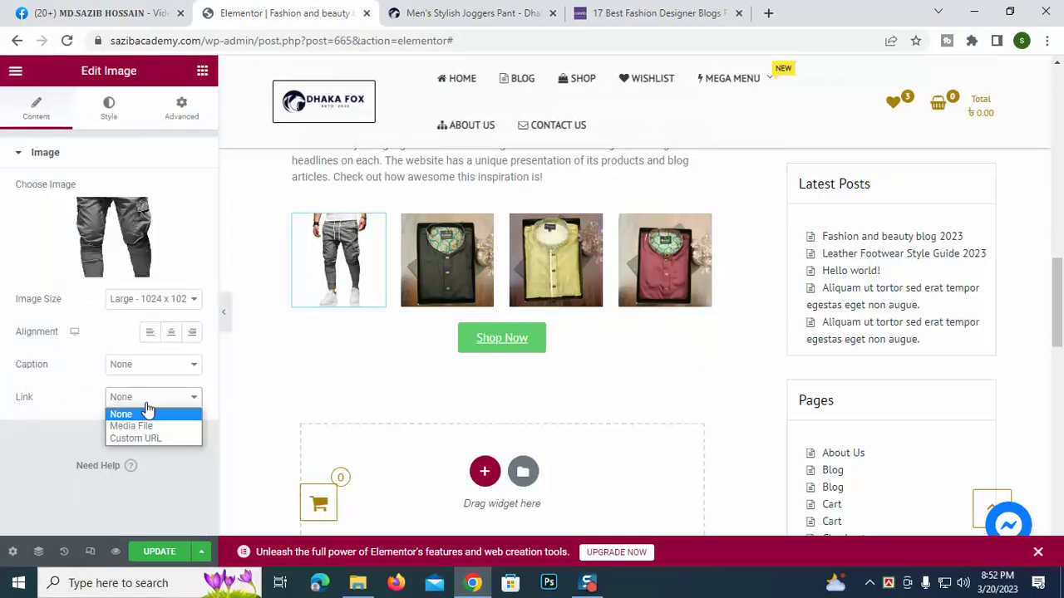
{"action": "left_click", "coordinate": [148, 446]}
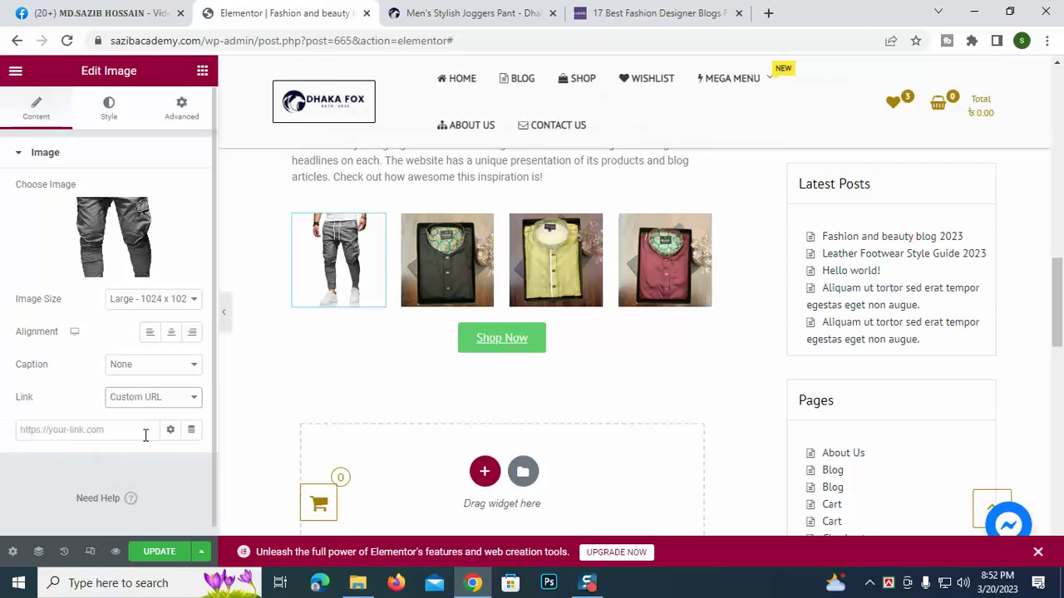
{"action": "left_click", "coordinate": [98, 429]}
{"action": "key", "text": "ctrl+v"}
{"action": "scroll", "coordinate": [78, 441], "scroll_direction": "down", "scroll_amount": 1}
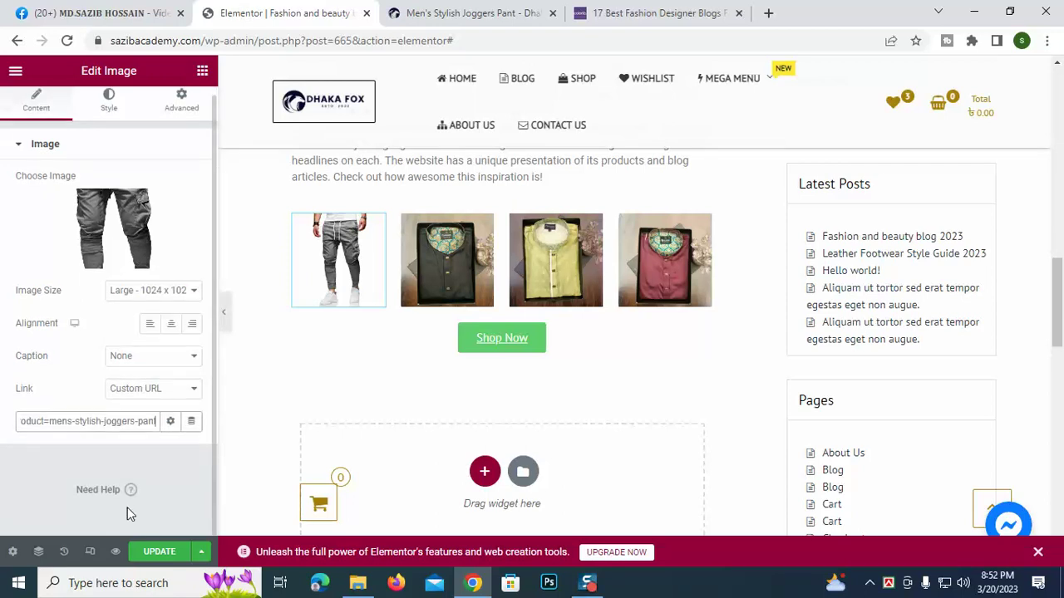
{"action": "left_click", "coordinate": [158, 552]}
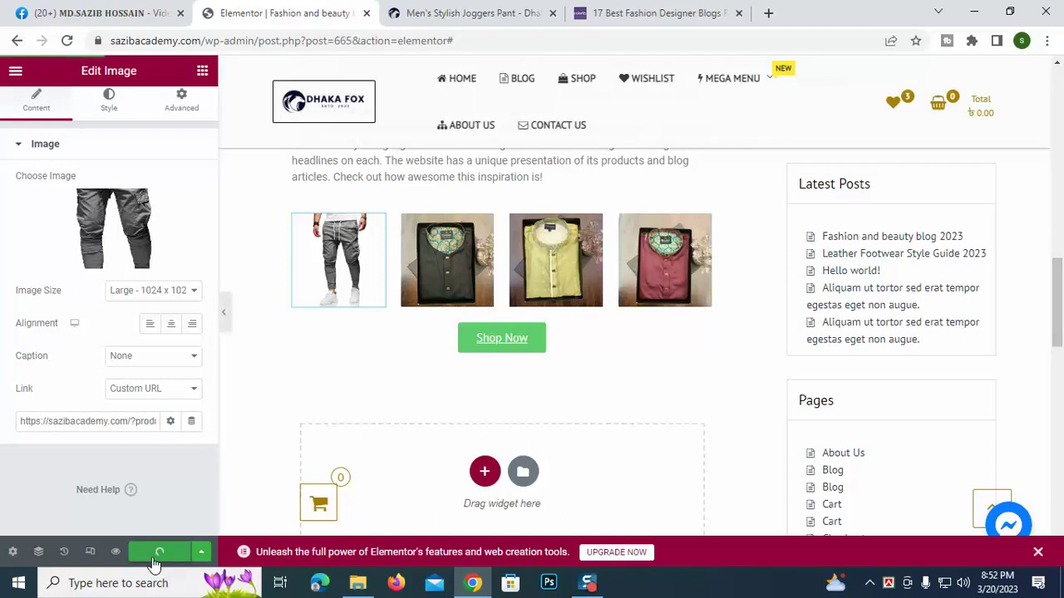
Step: Select the black boxed shirt image, then open the Men's Semi Long Panjabi product page in the shop and copy its address
{"action": "left_click", "coordinate": [462, 211]}
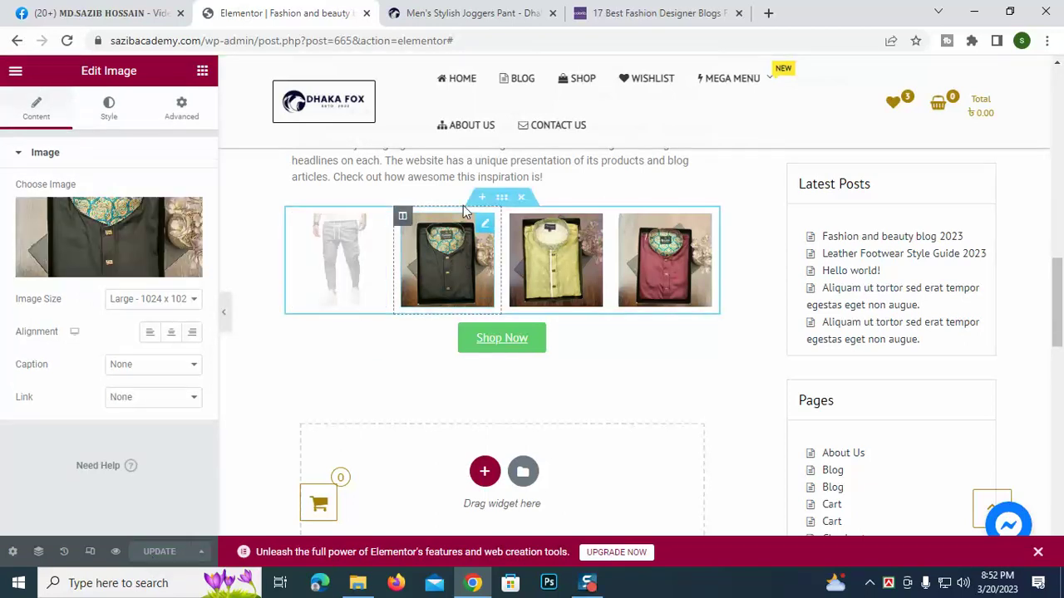
{"action": "left_click", "coordinate": [465, 12]}
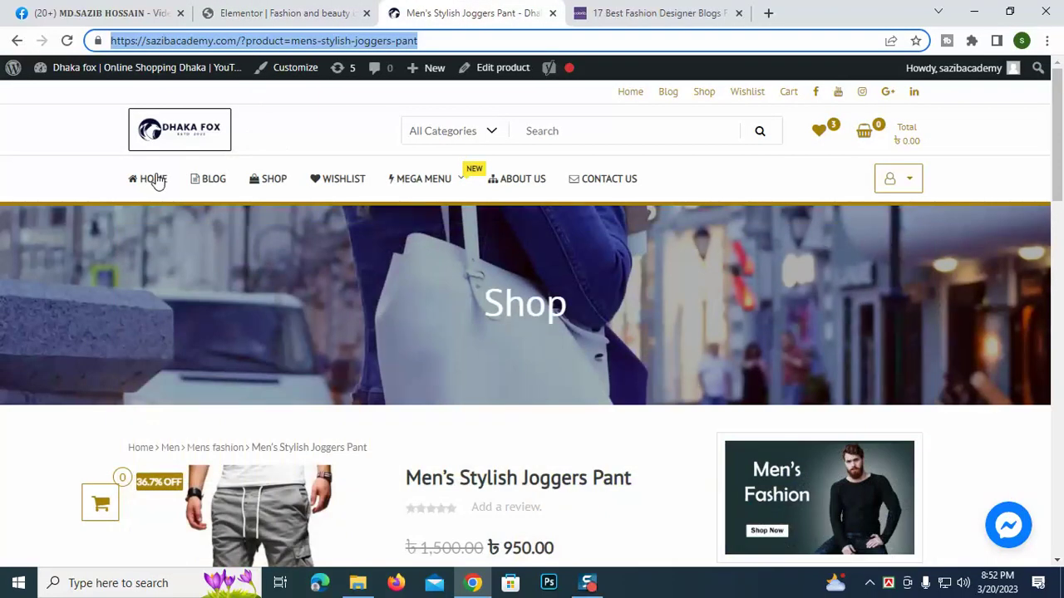
{"action": "left_click", "coordinate": [16, 41]}
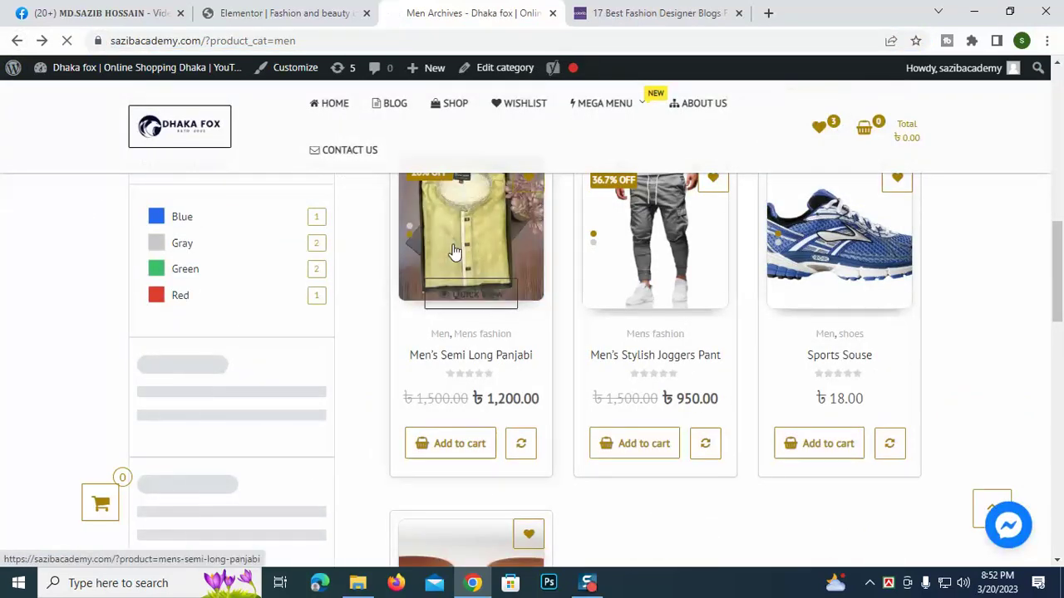
{"action": "triple_click", "coordinate": [270, 40]}
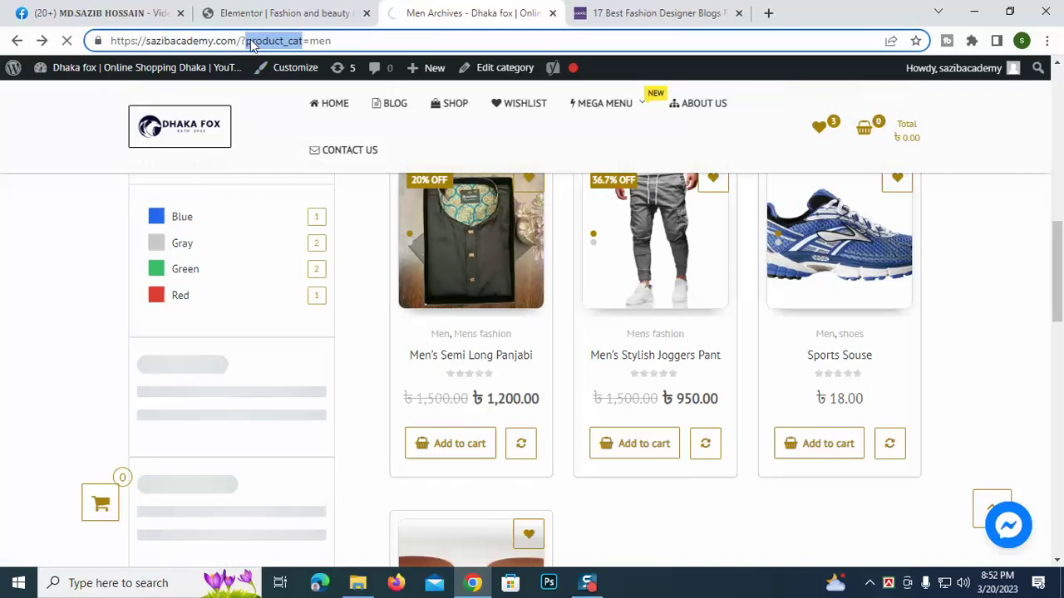
{"action": "left_click", "coordinate": [31, 247]}
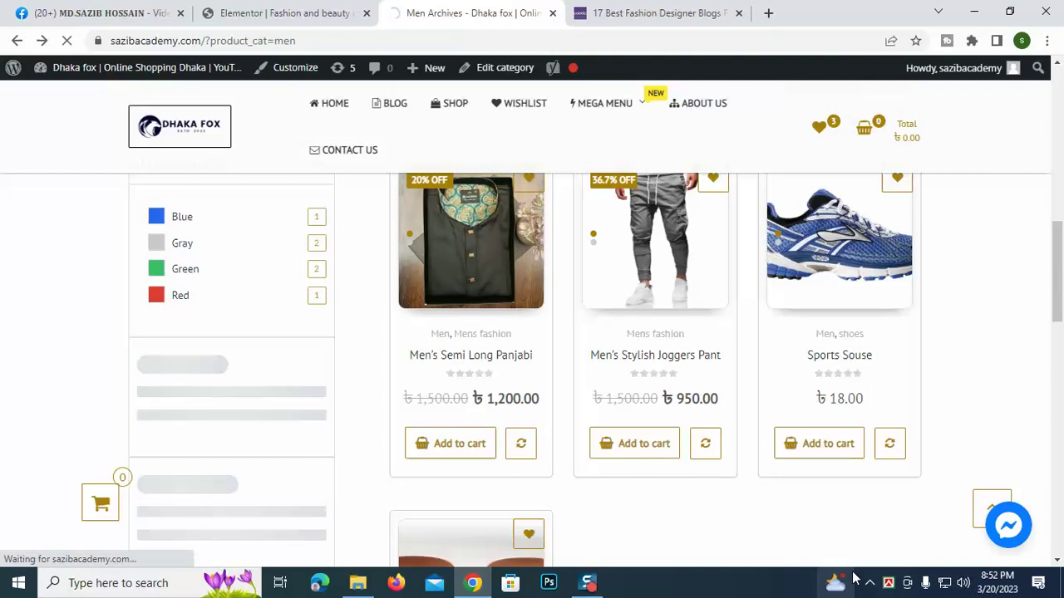
{"action": "mouse_move", "coordinate": [855, 577]}
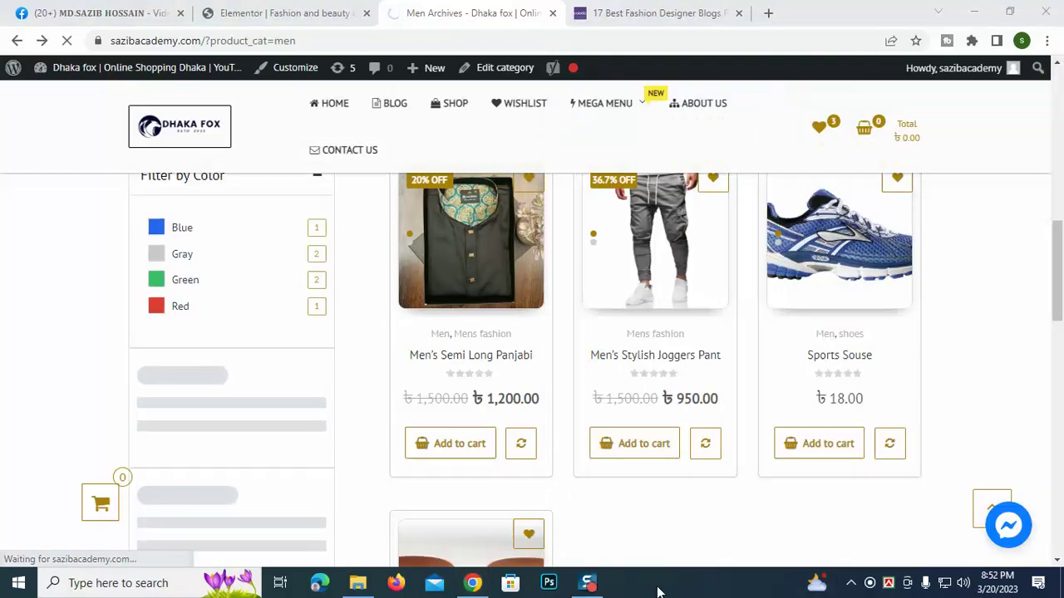
{"action": "left_click", "coordinate": [850, 583]}
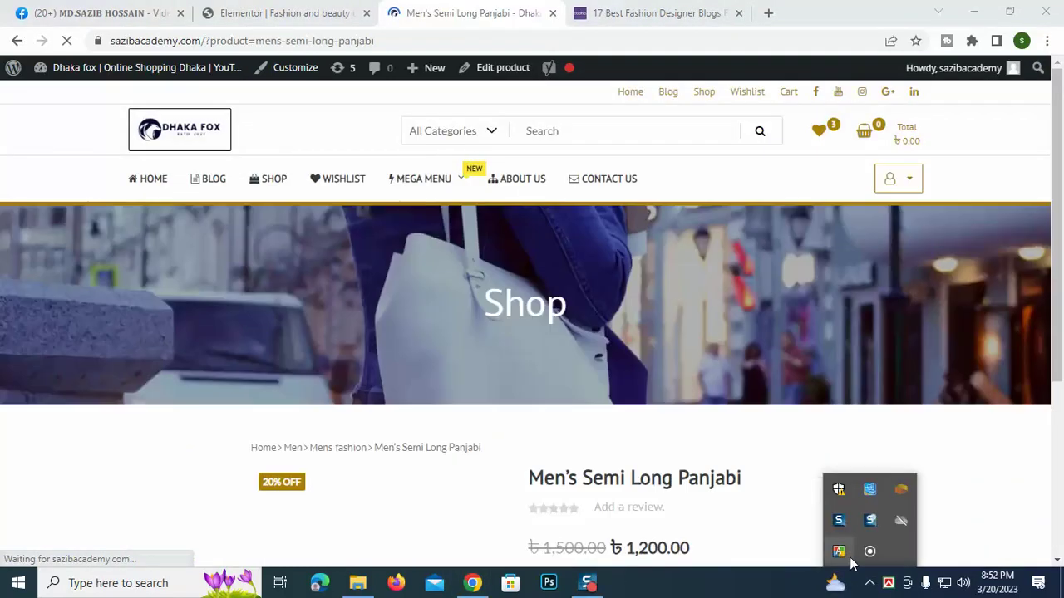
{"action": "left_click", "coordinate": [335, 41]}
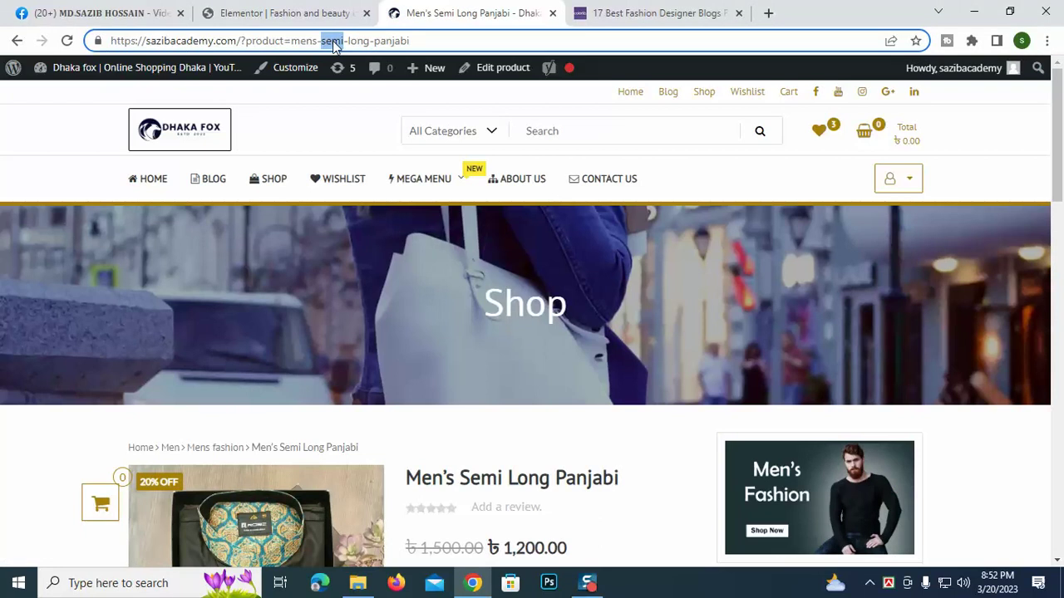
{"action": "triple_click", "coordinate": [335, 40]}
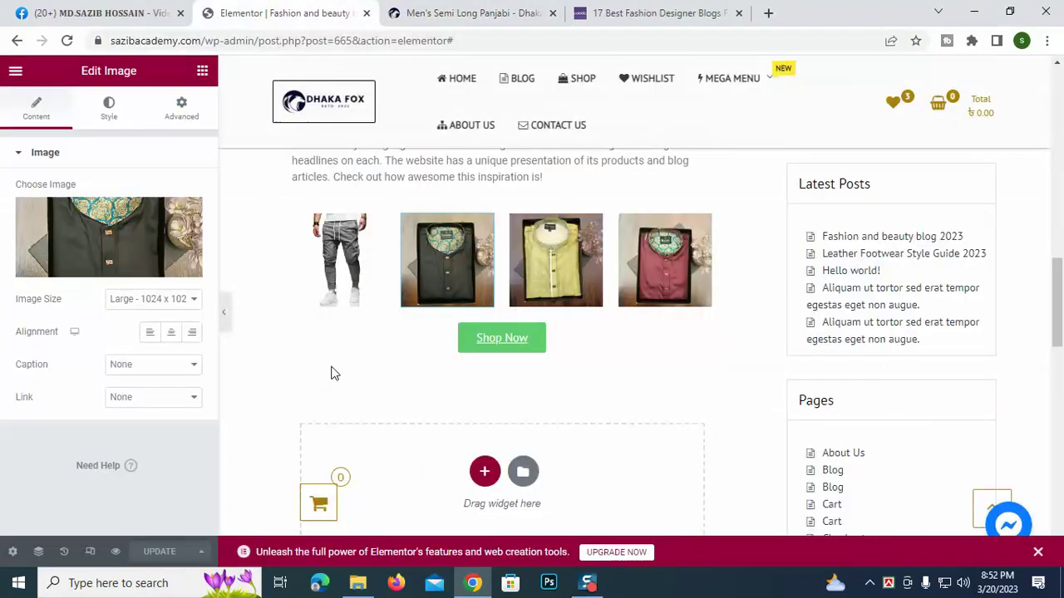
{"action": "left_click", "coordinate": [131, 397]}
{"action": "left_click", "coordinate": [145, 438]}
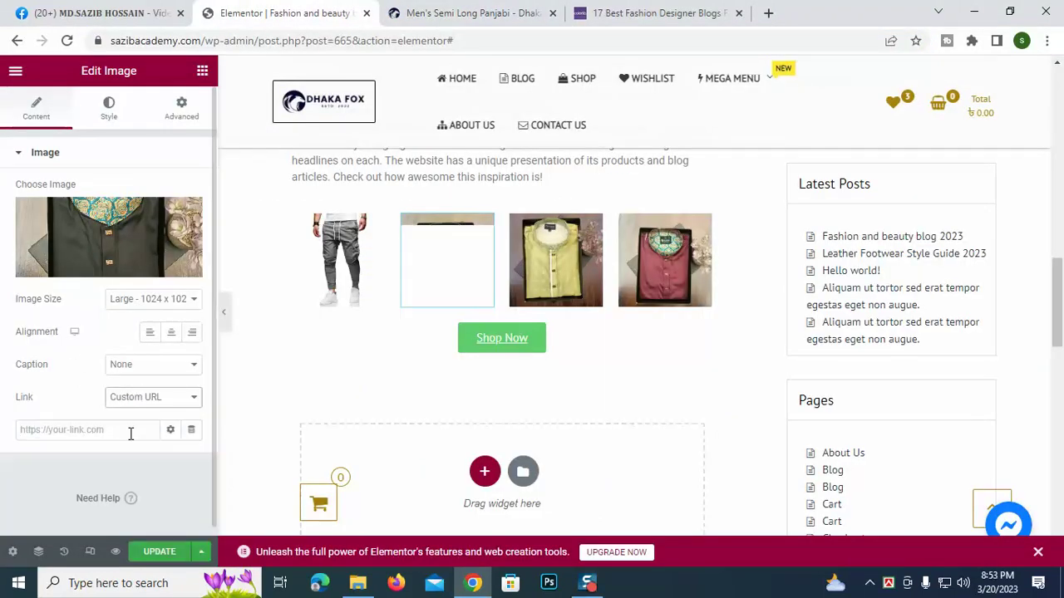
{"action": "left_click", "coordinate": [93, 429]}
{"action": "key", "text": "ctrl+v"}
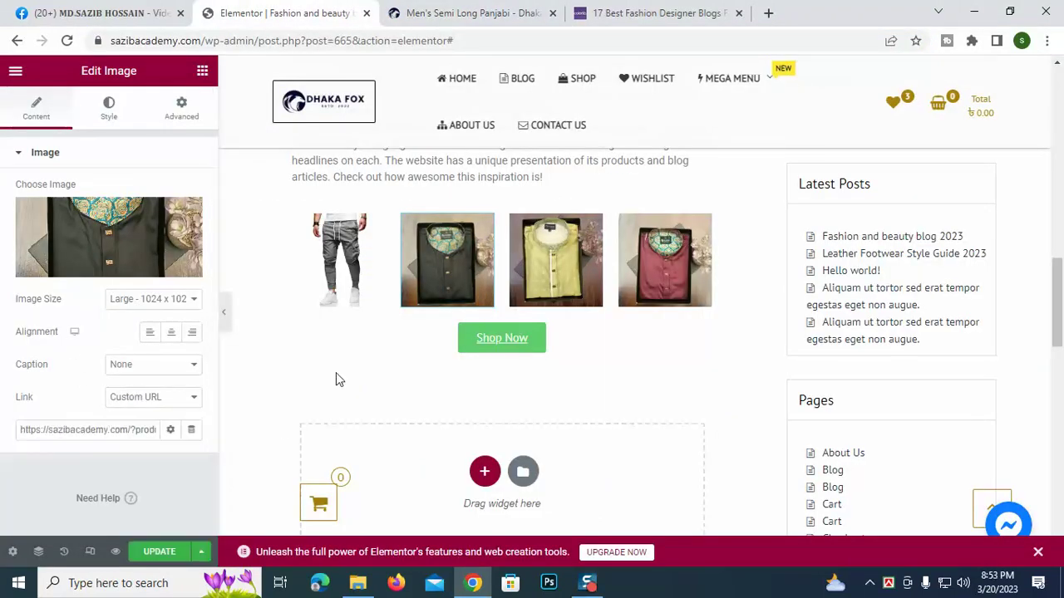
{"action": "left_click", "coordinate": [160, 552]}
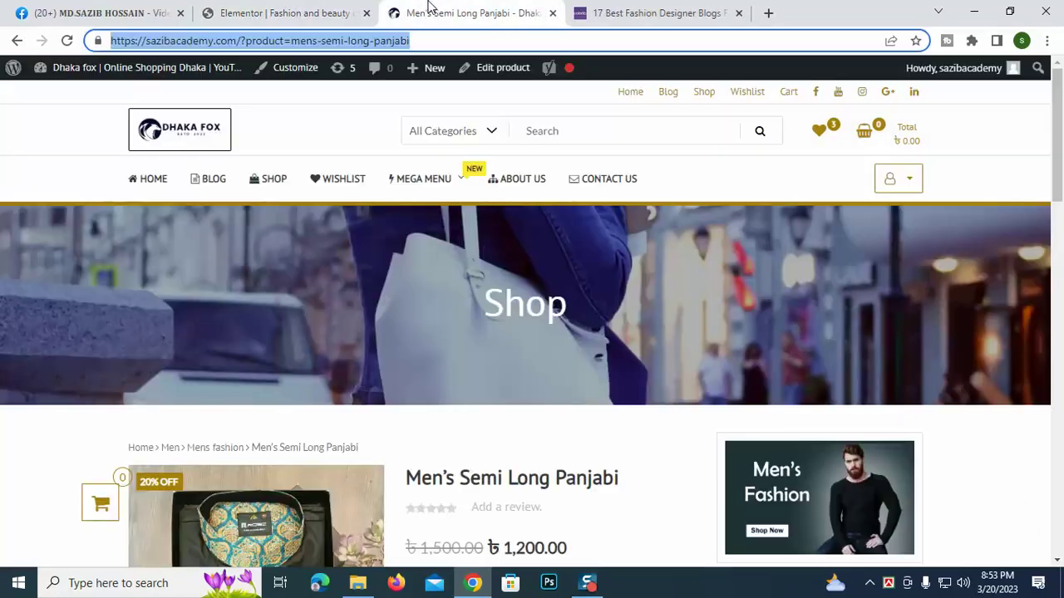
Step: Open the published "Fashion and beauty blog 2023" post from the live site's Blog page
{"action": "left_click", "coordinate": [427, 12]}
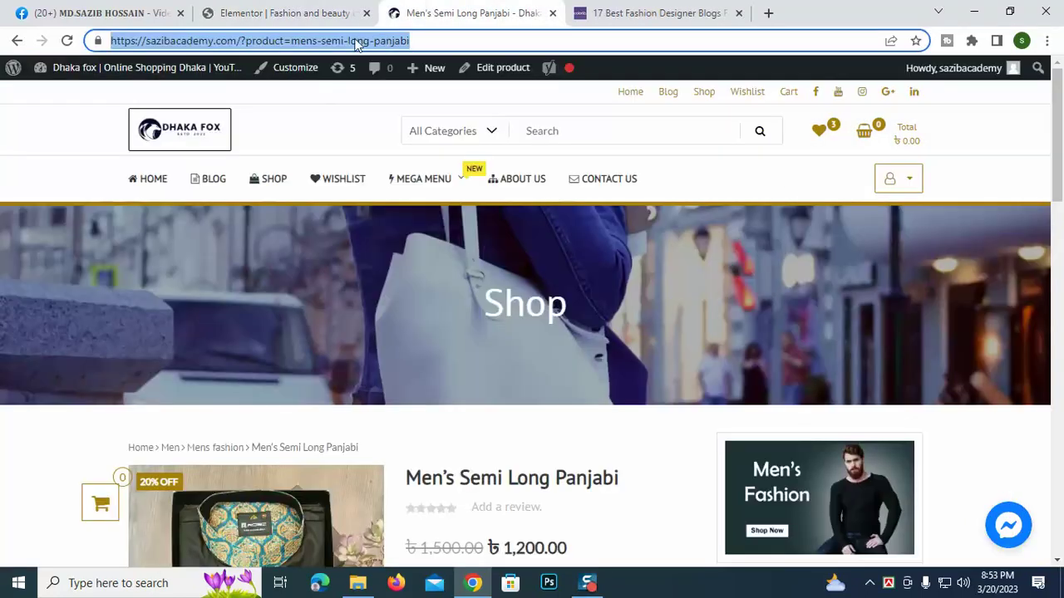
{"action": "left_click", "coordinate": [212, 183]}
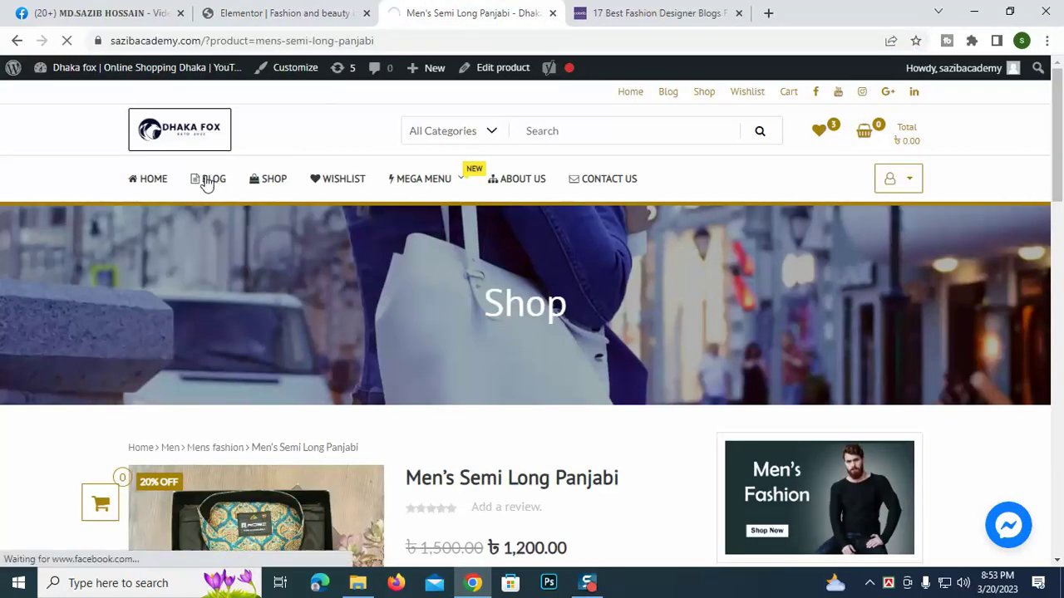
{"action": "scroll", "coordinate": [311, 393], "scroll_direction": "down", "scroll_amount": 2}
{"action": "scroll", "coordinate": [285, 435], "scroll_direction": "down", "scroll_amount": 1}
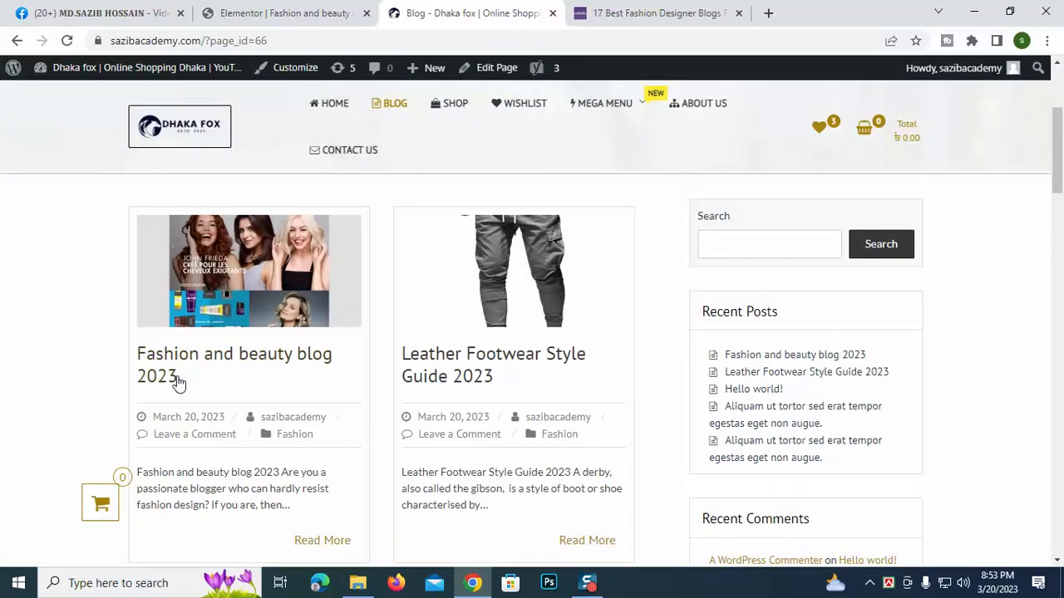
{"action": "left_click", "coordinate": [200, 363]}
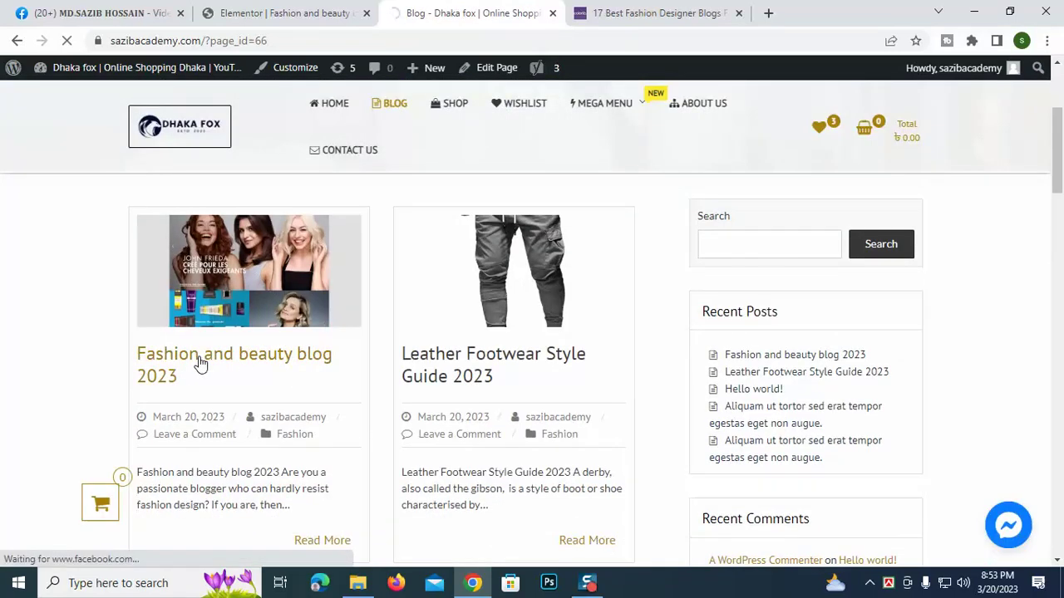
{"action": "scroll", "coordinate": [45, 361], "scroll_direction": "down", "scroll_amount": 1}
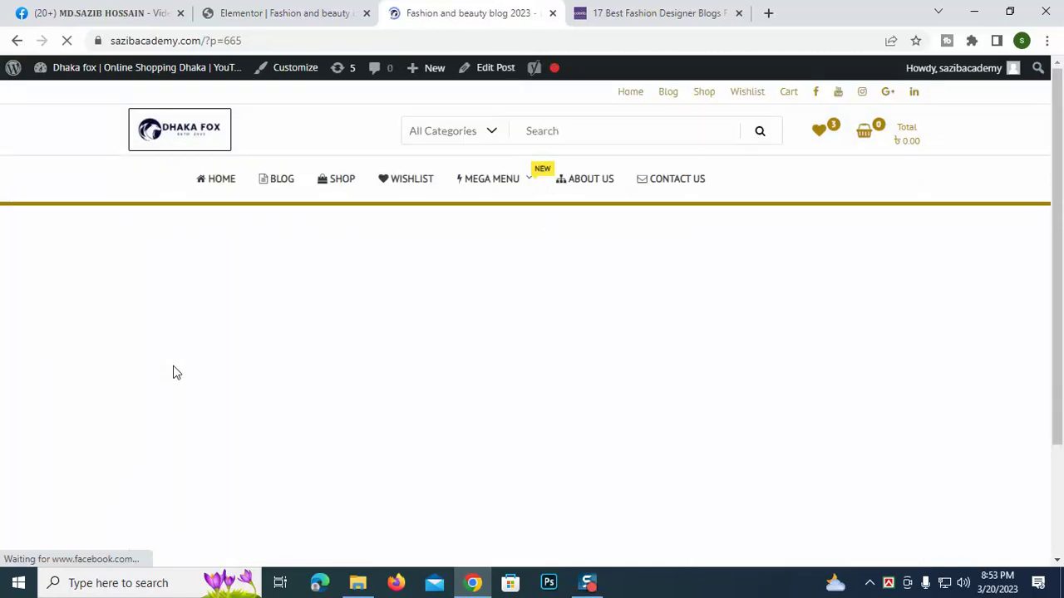
Step: Review the published post's text, video, product images and Shop Now button on the live page
{"action": "scroll", "coordinate": [389, 290], "scroll_direction": "down", "scroll_amount": 4}
{"action": "scroll", "coordinate": [374, 349], "scroll_direction": "down", "scroll_amount": 5}
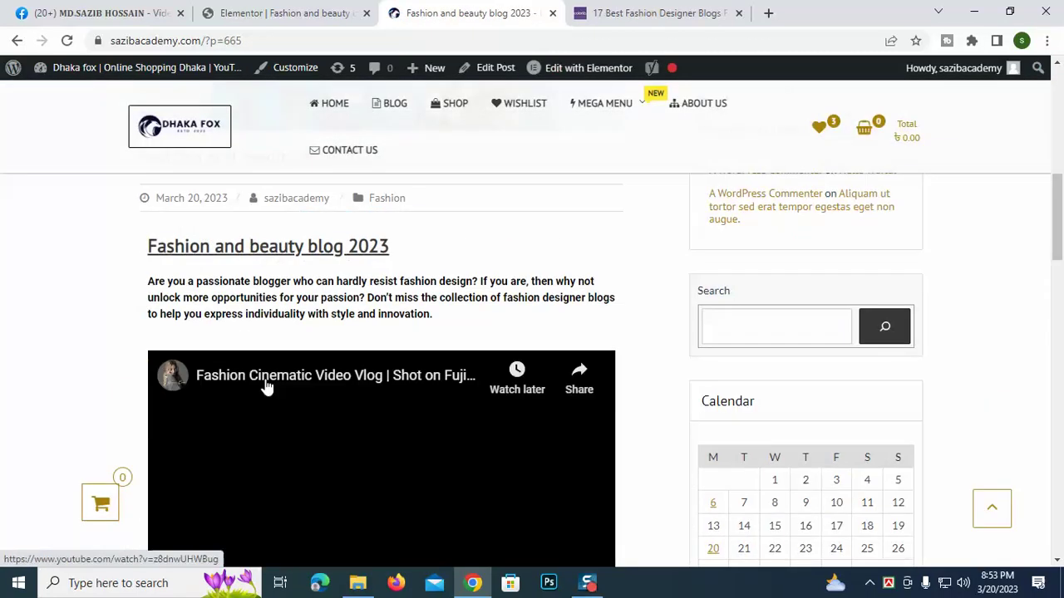
{"action": "scroll", "coordinate": [374, 390], "scroll_direction": "up", "scroll_amount": 3}
{"action": "scroll", "coordinate": [362, 316], "scroll_direction": "down", "scroll_amount": 10}
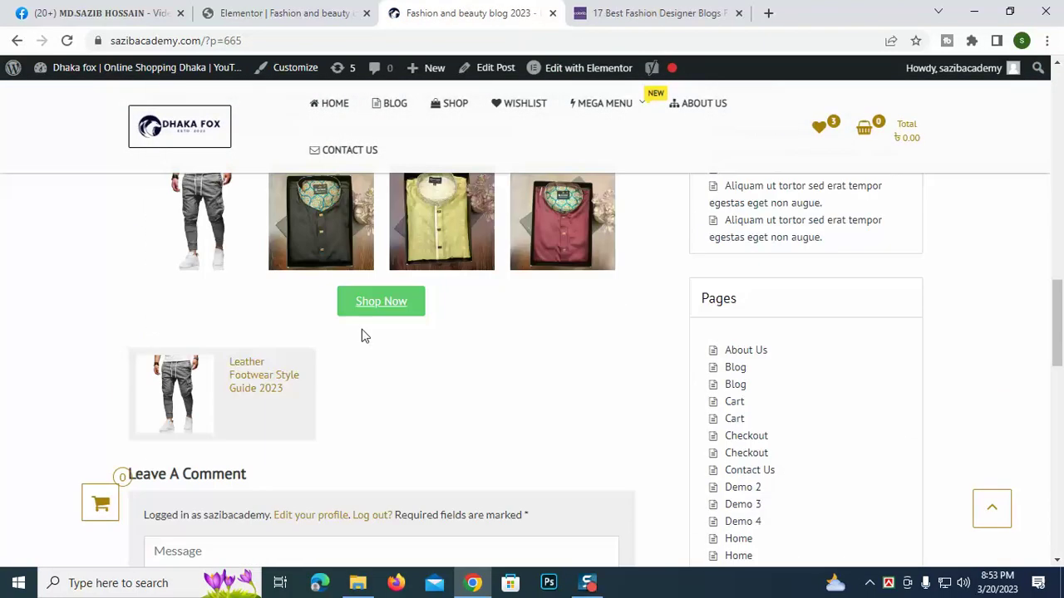
{"action": "scroll", "coordinate": [372, 356], "scroll_direction": "up", "scroll_amount": 2}
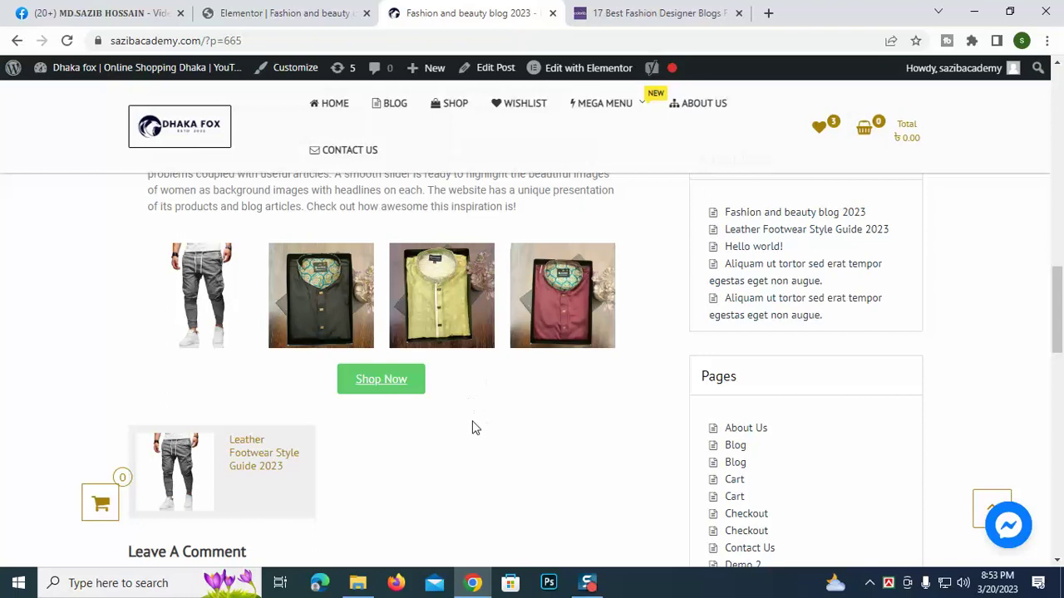
Step: Test the Shop Now button's link, look over the Men category page and return to the post
{"action": "left_click", "coordinate": [376, 381]}
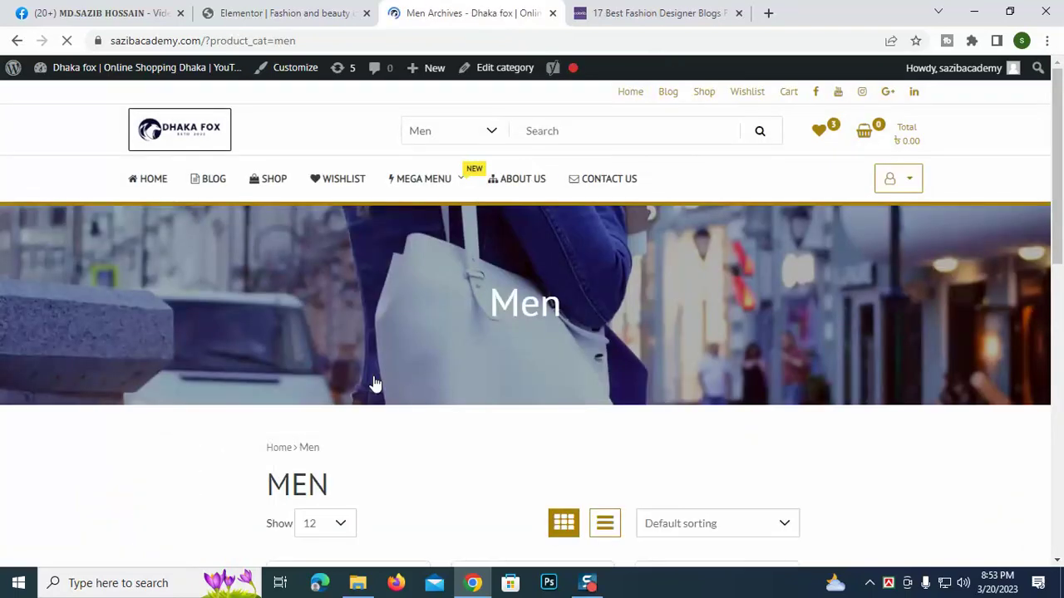
{"action": "scroll", "coordinate": [365, 407], "scroll_direction": "down", "scroll_amount": 4}
{"action": "scroll", "coordinate": [720, 404], "scroll_direction": "down", "scroll_amount": 4}
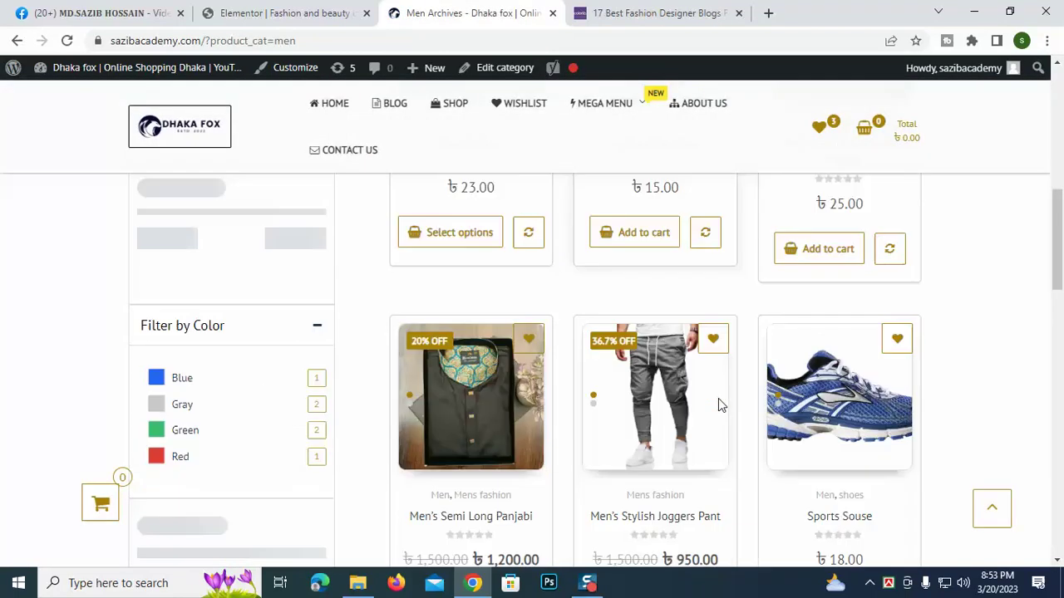
{"action": "scroll", "coordinate": [718, 398], "scroll_direction": "up", "scroll_amount": 3}
{"action": "left_click", "coordinate": [16, 40]}
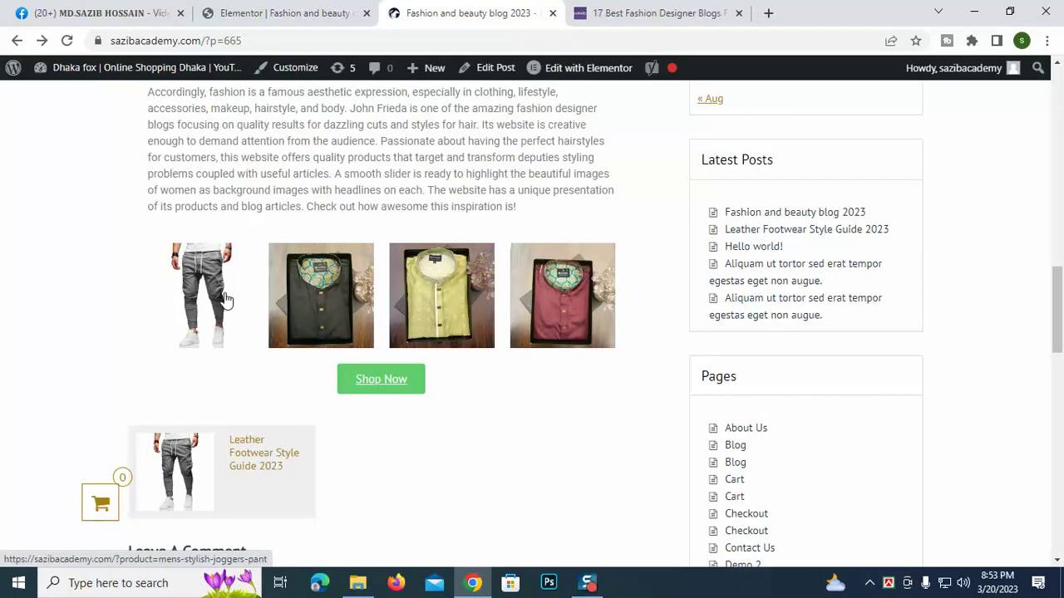
Step: Test the joggers image's link and look over the Men's Stylish Joggers Pant product page
{"action": "left_click", "coordinate": [212, 301]}
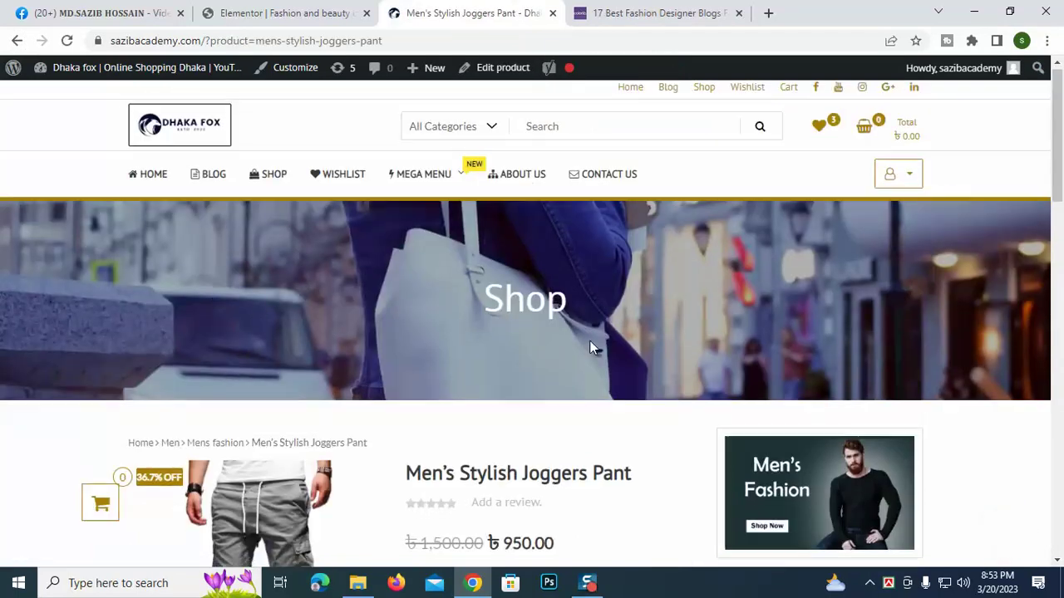
{"action": "scroll", "coordinate": [591, 343], "scroll_direction": "down", "scroll_amount": 3}
{"action": "scroll", "coordinate": [623, 544], "scroll_direction": "down", "scroll_amount": 2}
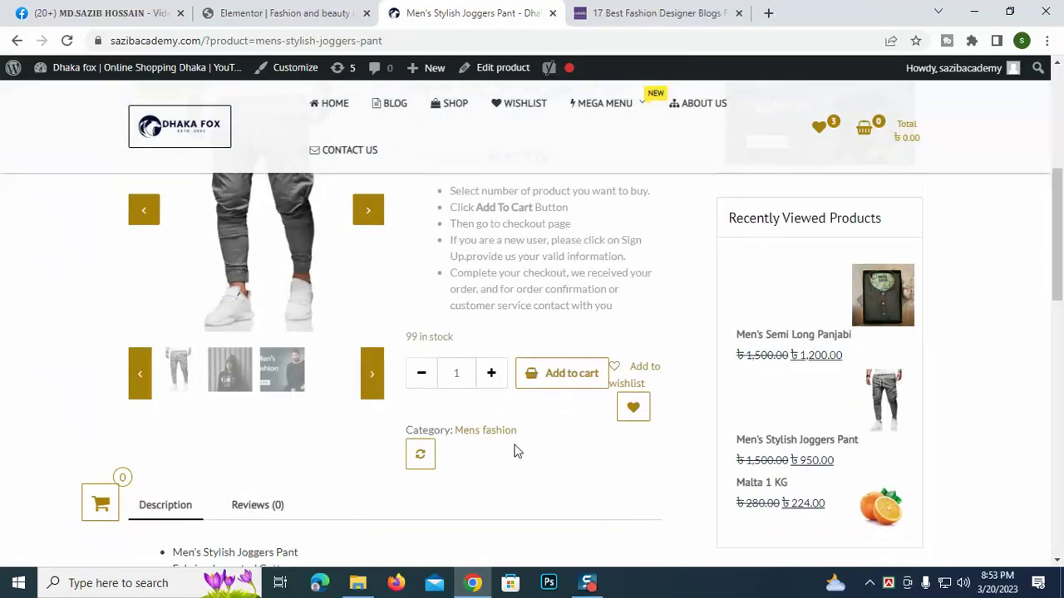
{"action": "scroll", "coordinate": [537, 427], "scroll_direction": "down", "scroll_amount": 2}
{"action": "scroll", "coordinate": [537, 427], "scroll_direction": "up", "scroll_amount": 7}
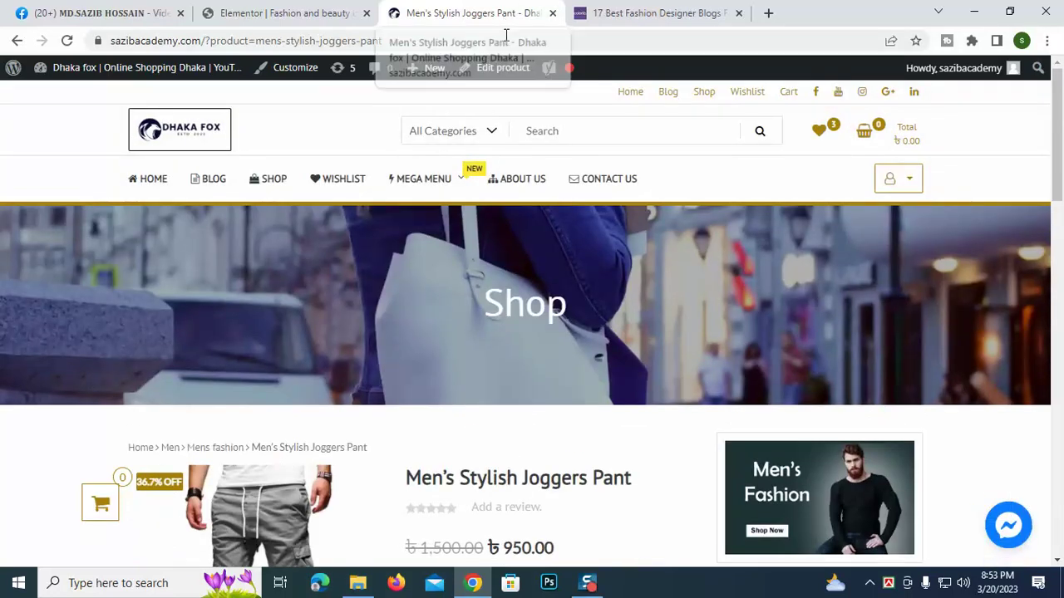
Step: Leave the Elementor editor, go back to the WordPress Posts list and reload it
{"action": "left_click", "coordinate": [320, 10]}
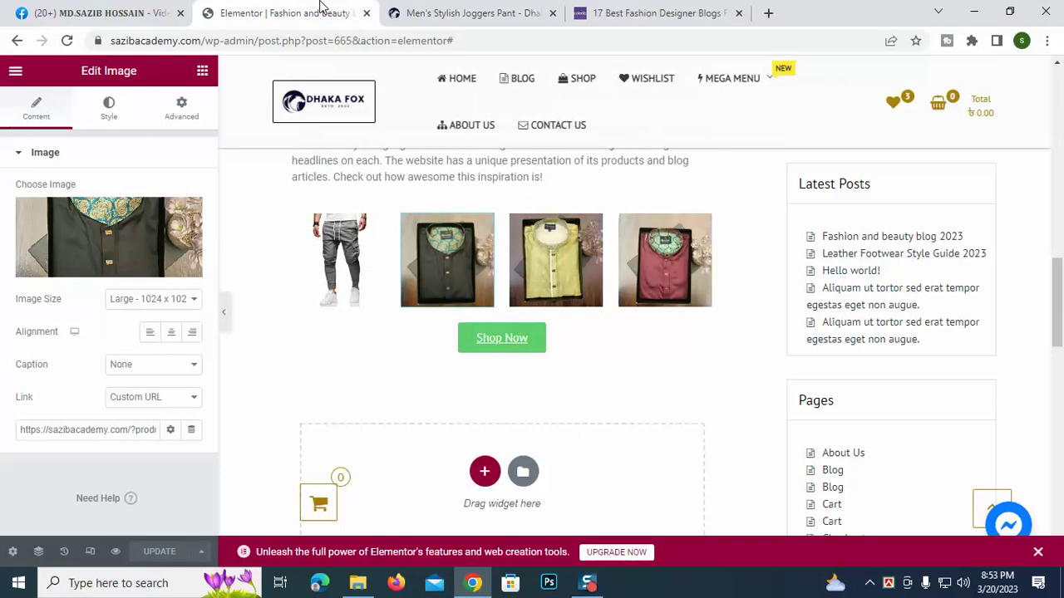
{"action": "left_click", "coordinate": [14, 44]}
{"action": "left_click", "coordinate": [16, 41]}
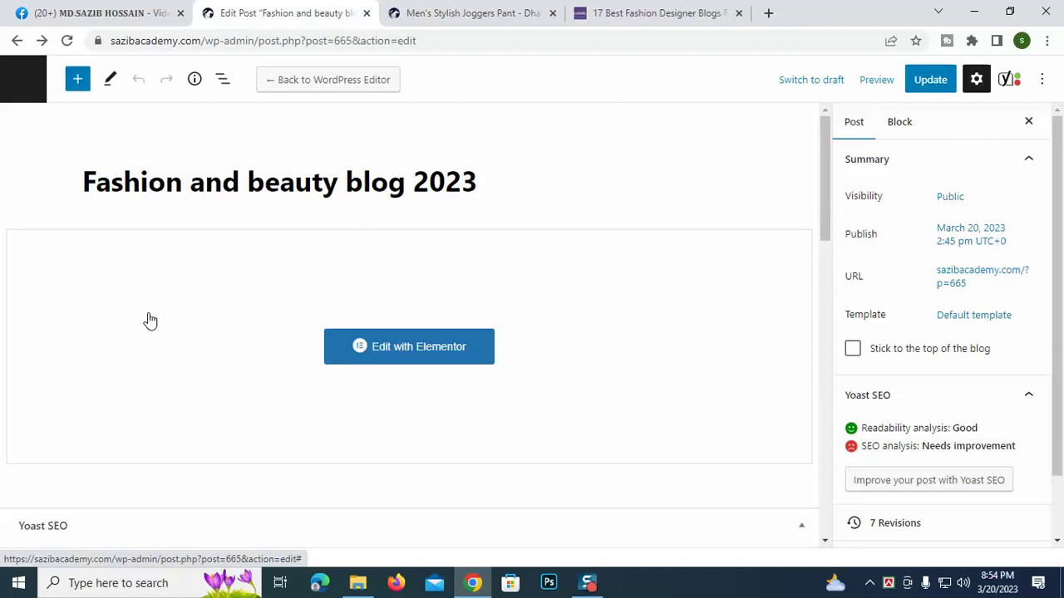
{"action": "scroll", "coordinate": [150, 320], "scroll_direction": "down", "scroll_amount": 3}
{"action": "scroll", "coordinate": [147, 316], "scroll_direction": "up", "scroll_amount": 3}
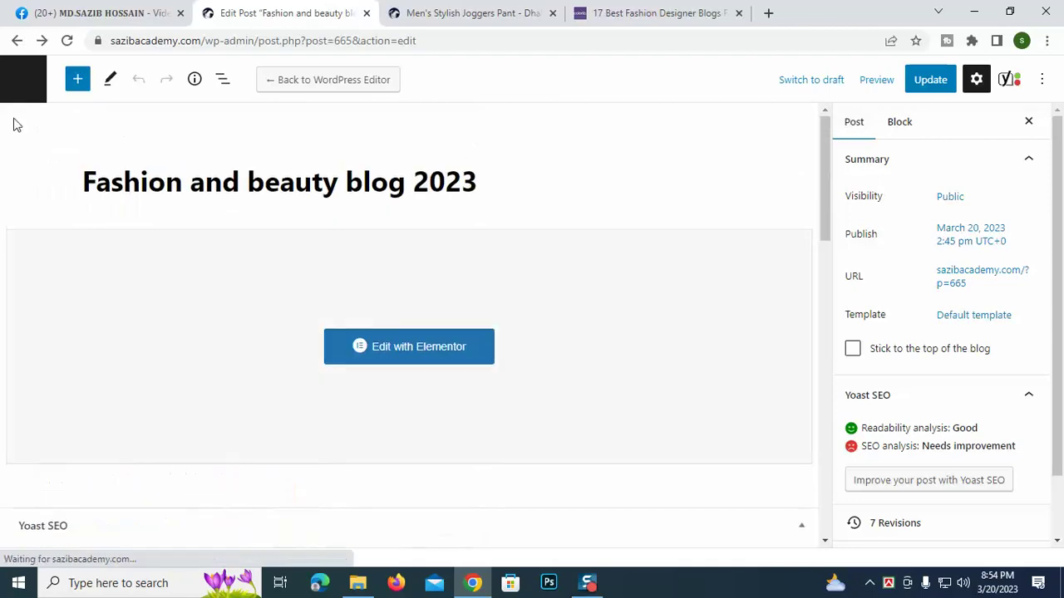
{"action": "left_click", "coordinate": [15, 39]}
{"action": "scroll", "coordinate": [630, 286], "scroll_direction": "down", "scroll_amount": 3}
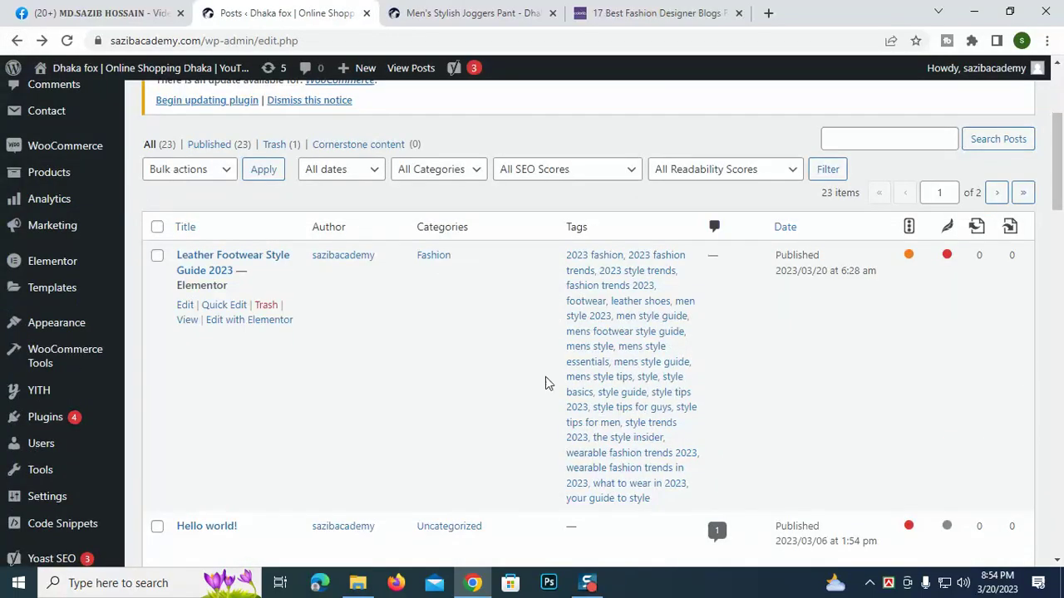
{"action": "left_click", "coordinate": [67, 40]}
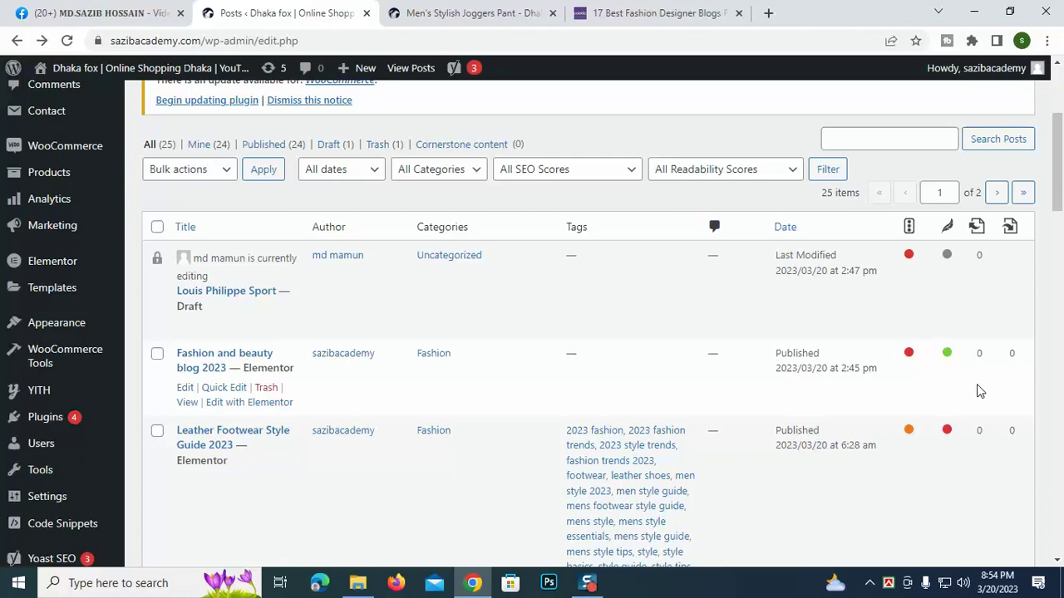
Step: Open the "Fashion and beauty blog 2023" post in the WordPress editor and go to its Yoast SEO section
{"action": "left_click", "coordinate": [185, 389]}
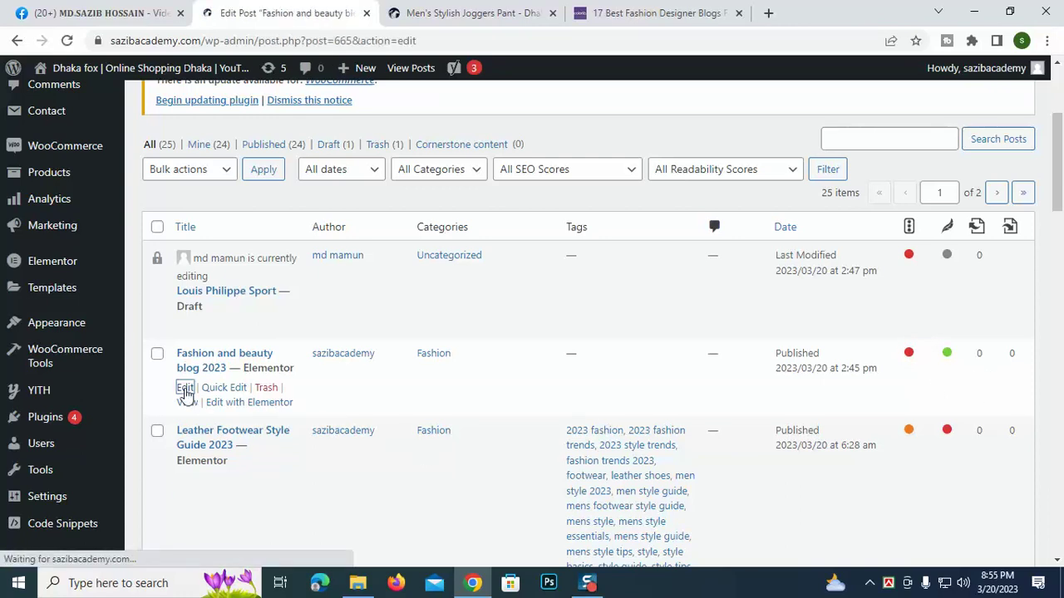
{"action": "scroll", "coordinate": [765, 287], "scroll_direction": "down", "scroll_amount": 1}
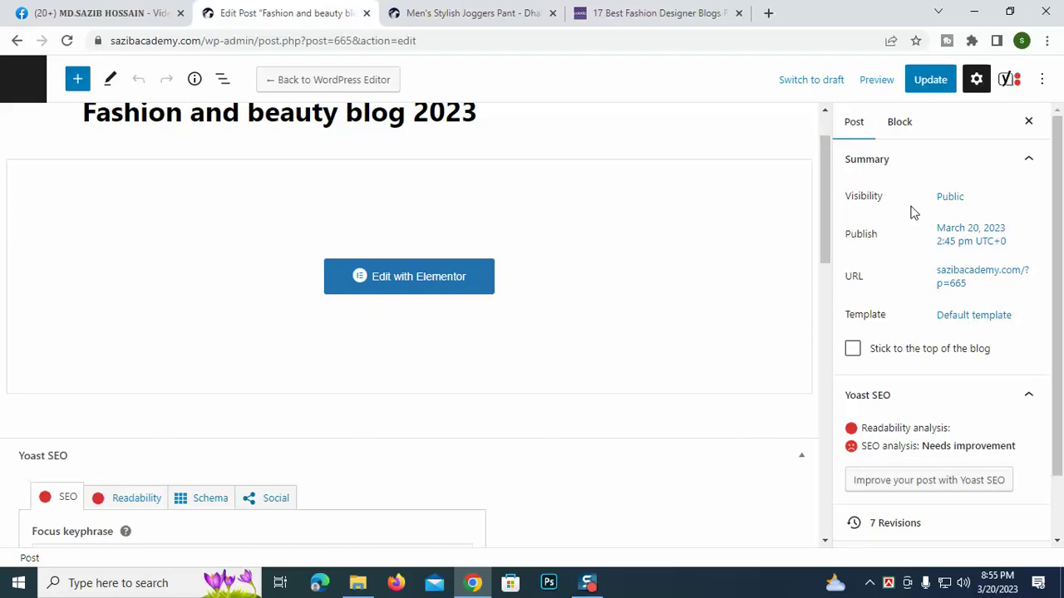
{"action": "scroll", "coordinate": [886, 281], "scroll_direction": "down", "scroll_amount": 2}
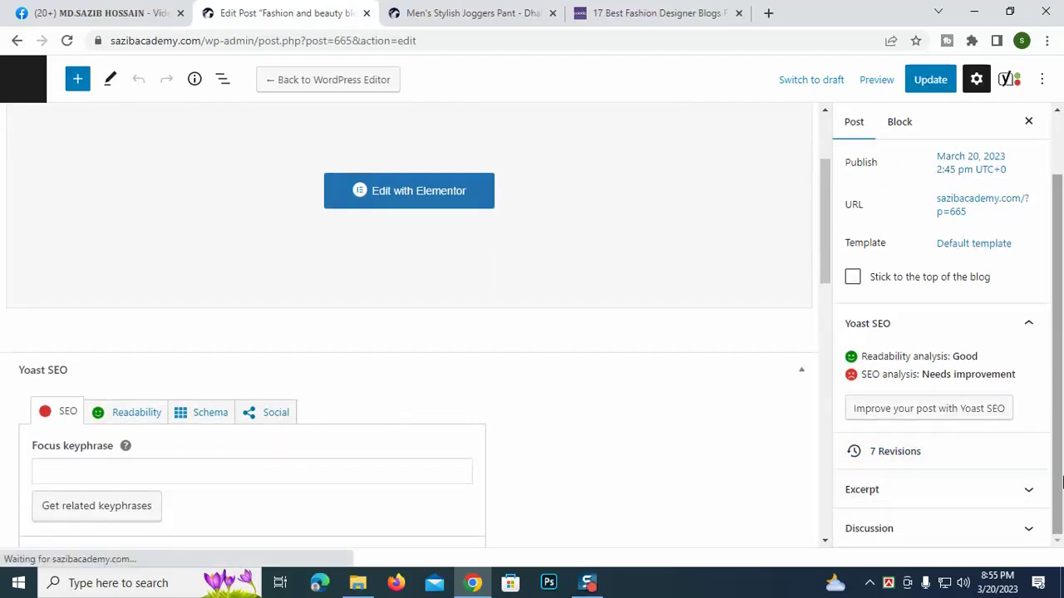
{"action": "left_click", "coordinate": [951, 325]}
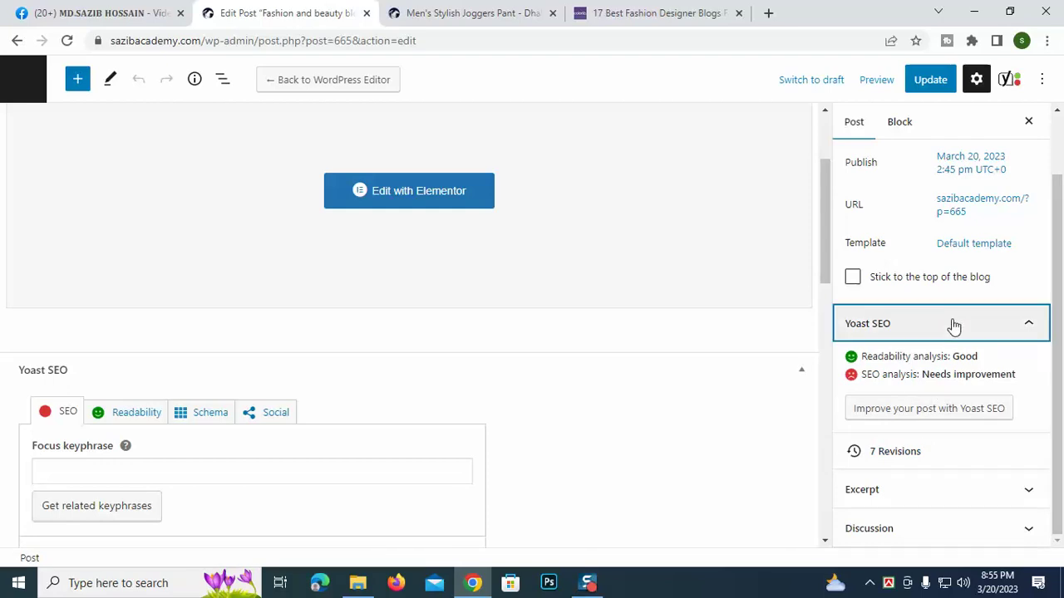
{"action": "left_click", "coordinate": [961, 400]}
{"action": "scroll", "coordinate": [931, 408], "scroll_direction": "down", "scroll_amount": 1}
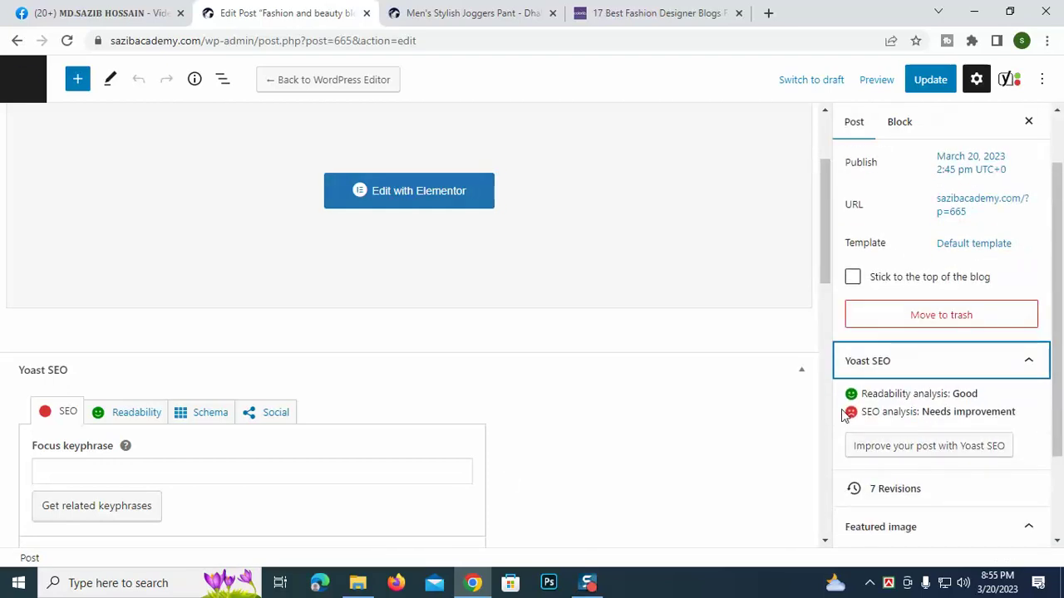
{"action": "scroll", "coordinate": [86, 396], "scroll_direction": "down", "scroll_amount": 2}
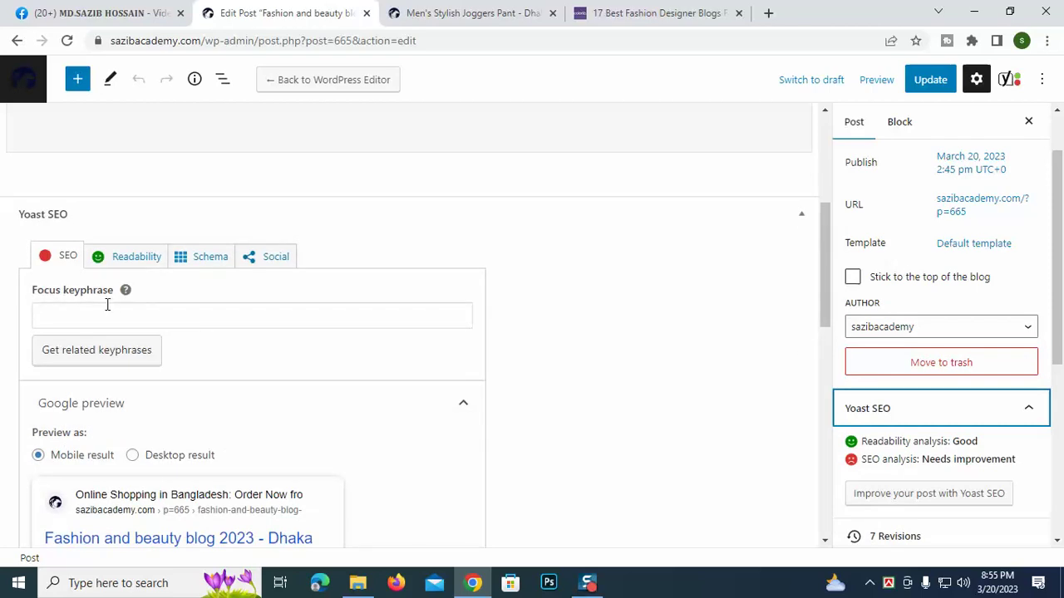
Step: Copy the post title "Fashion and beauty blog 2023" into the Yoast SEO focus keyphrase
{"action": "left_click", "coordinate": [121, 319]}
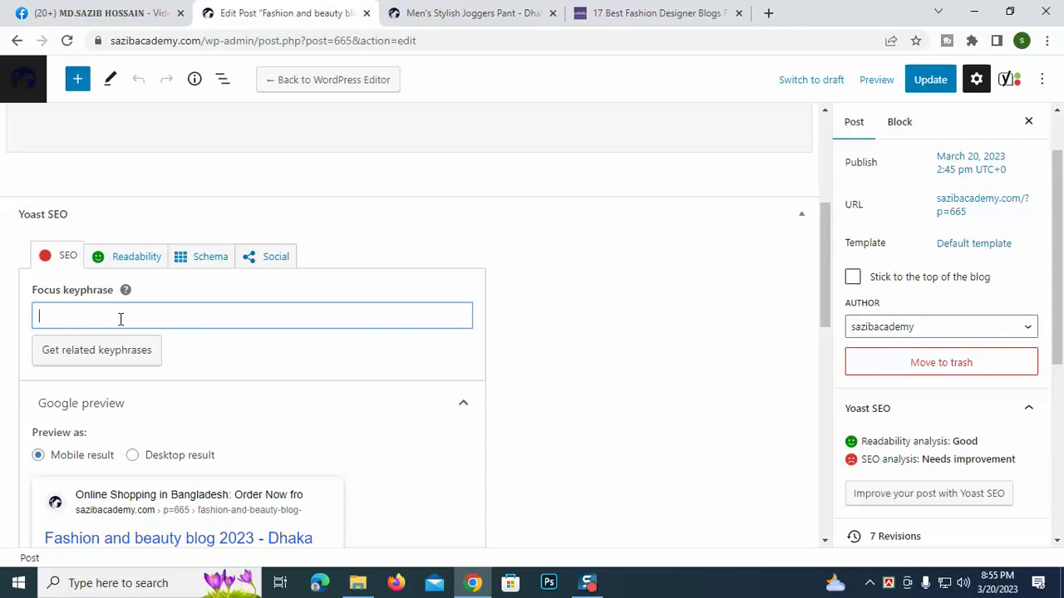
{"action": "scroll", "coordinate": [121, 319], "scroll_direction": "up", "scroll_amount": 4}
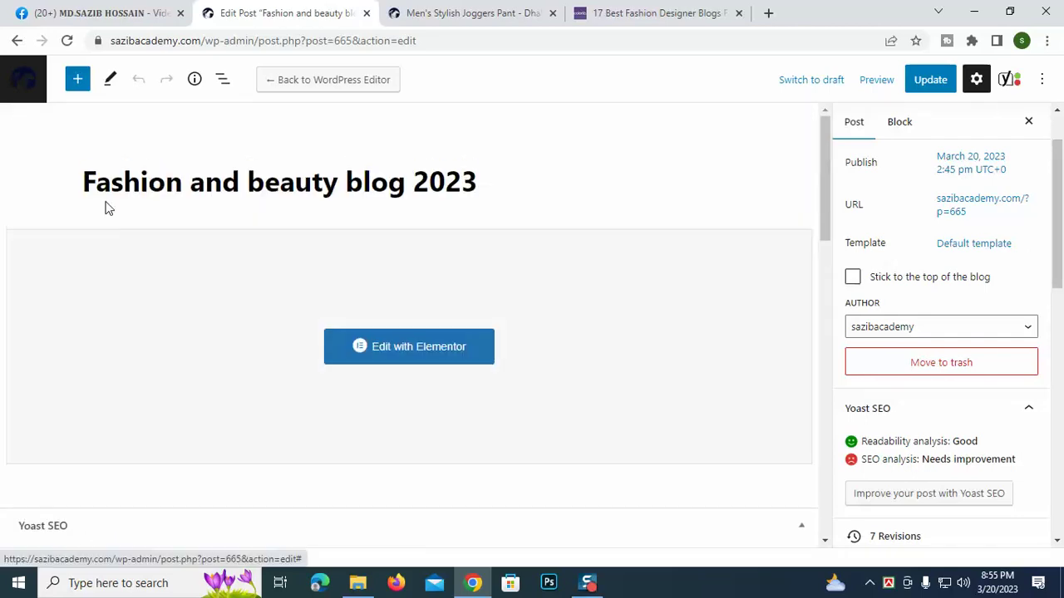
{"action": "left_click_drag", "start_coordinate": [83, 182], "coordinate": [479, 182]}
{"action": "key", "text": "ctrl+c"}
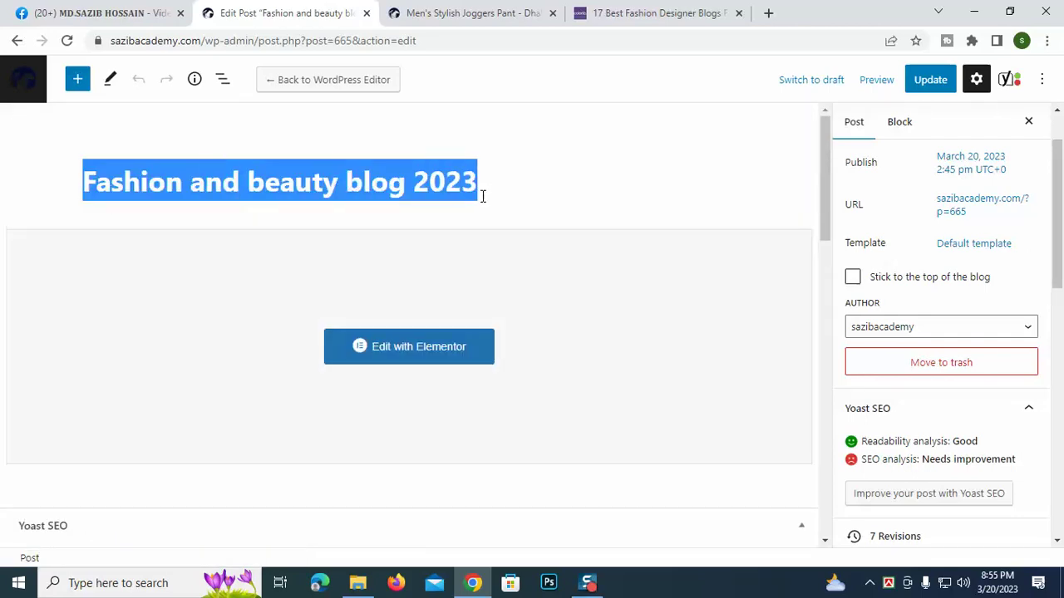
{"action": "left_click", "coordinate": [482, 196]}
{"action": "scroll", "coordinate": [164, 392], "scroll_direction": "down", "scroll_amount": 3}
{"action": "left_click", "coordinate": [139, 391]}
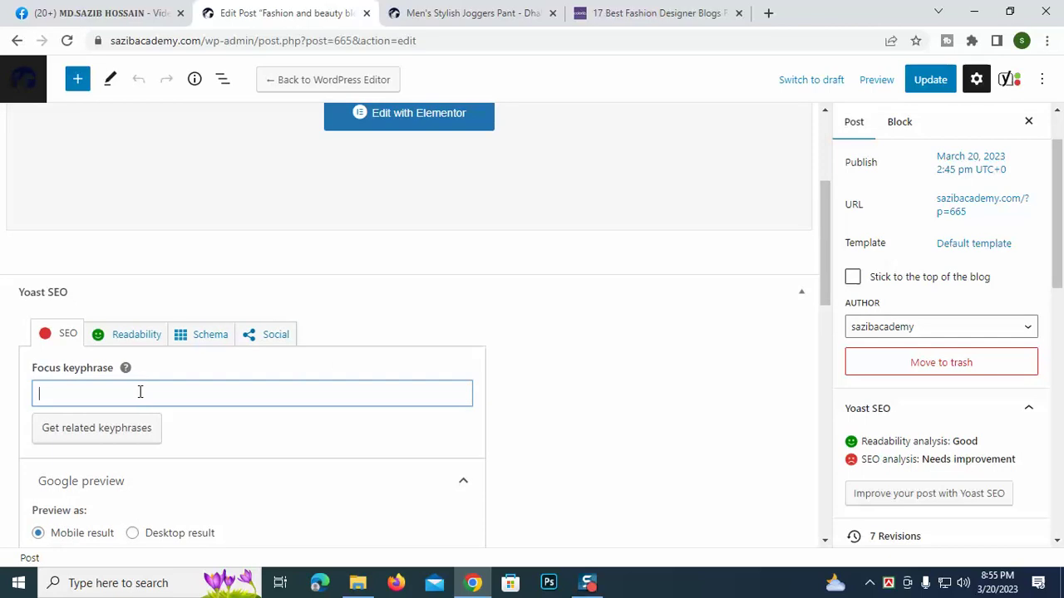
{"action": "key", "text": "ctrl+v"}
{"action": "left_click", "coordinate": [622, 364]}
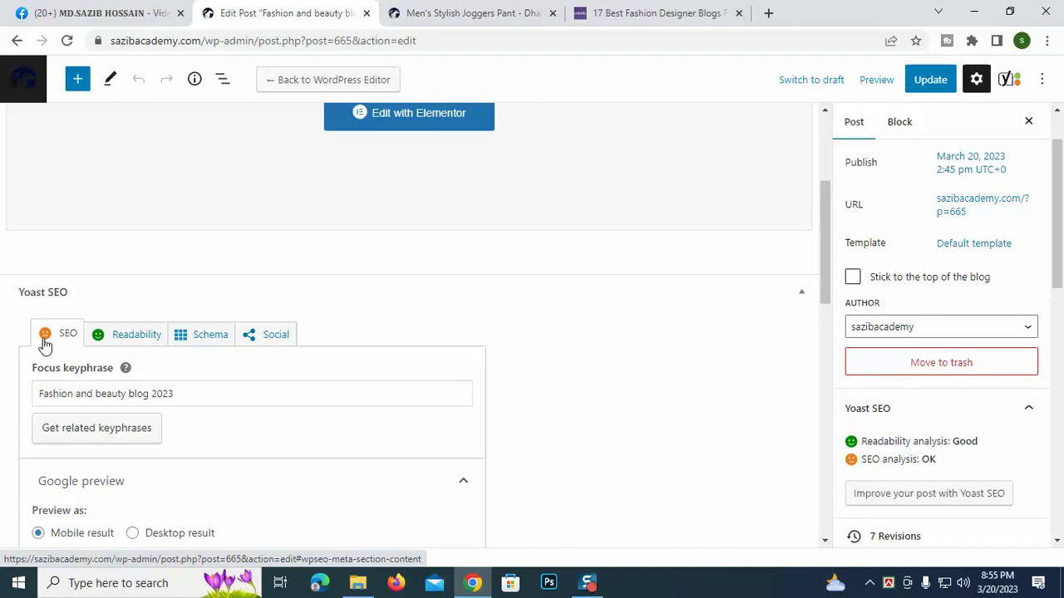
Step: Clear the focus keyphrase and enter "Fashion and beauty blog 2023" in it again
{"action": "left_click_drag", "start_coordinate": [173, 394], "coordinate": [3, 400]}
{"action": "key", "text": "ctrl+c"}
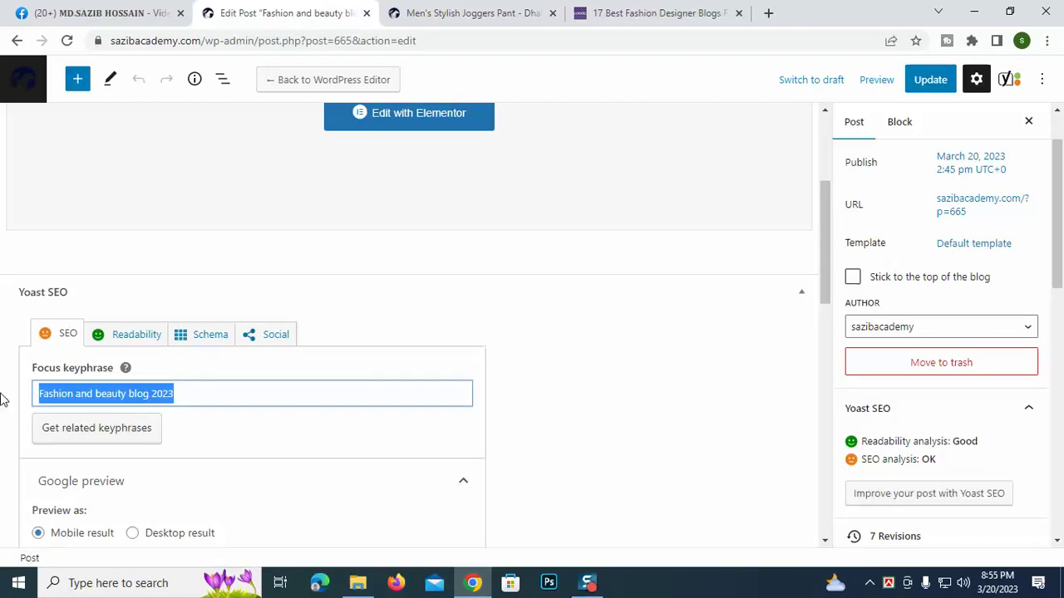
{"action": "key", "text": "BackSpace"}
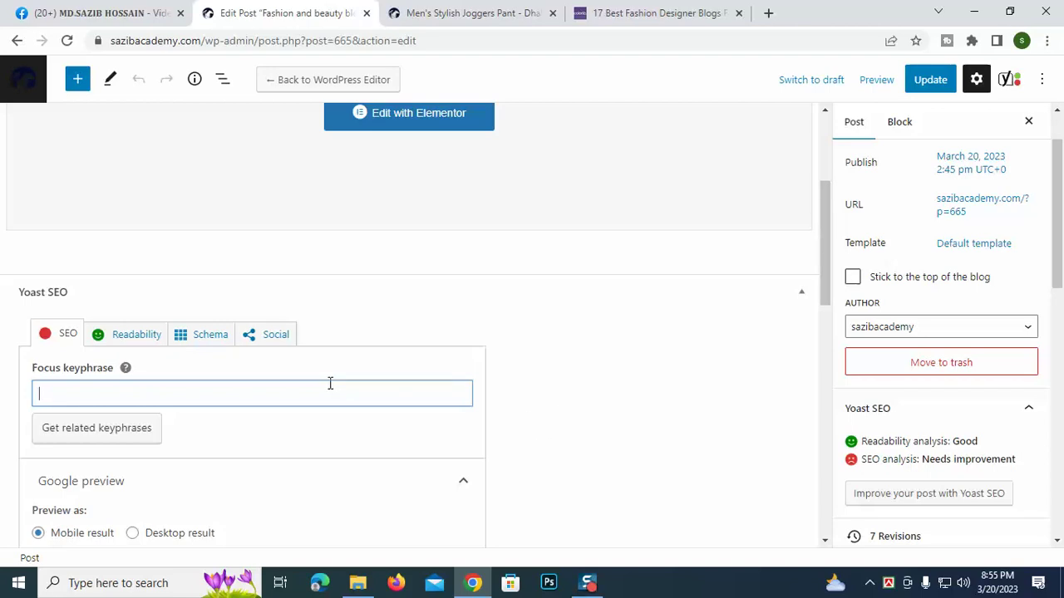
{"action": "key", "text": "ctrl+v"}
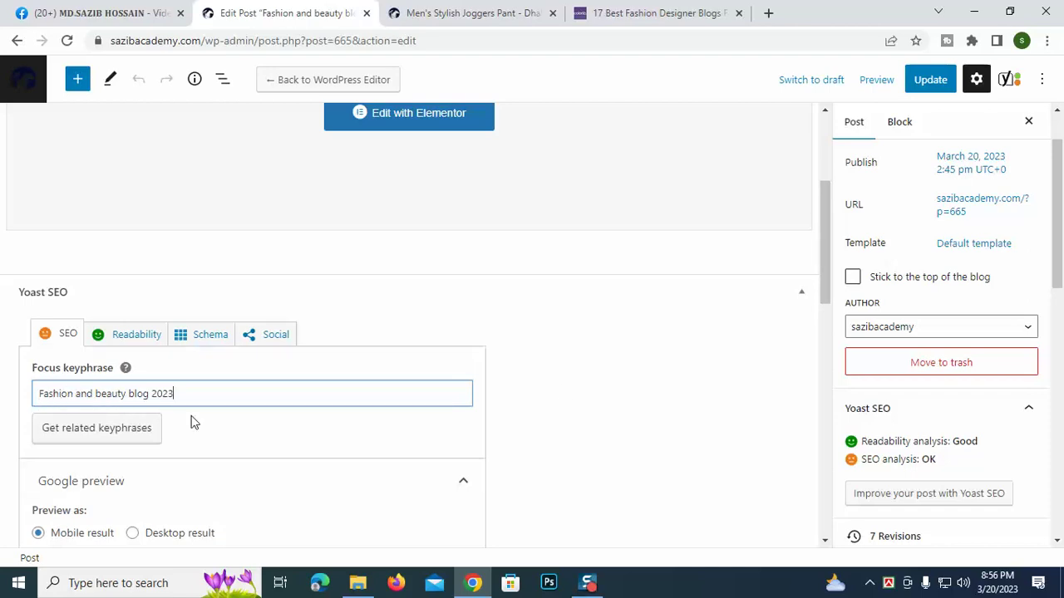
Step: Try to get related keyphrases for the focus keyphrase and close the Semrush login window
{"action": "scroll", "coordinate": [193, 424], "scroll_direction": "down", "scroll_amount": 3}
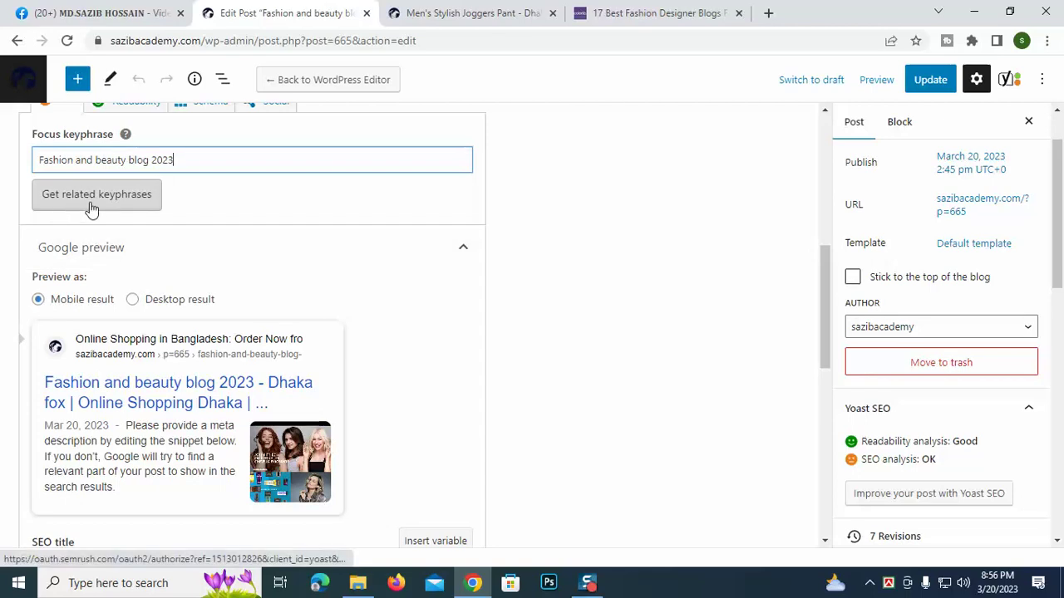
{"action": "left_click", "coordinate": [92, 208]}
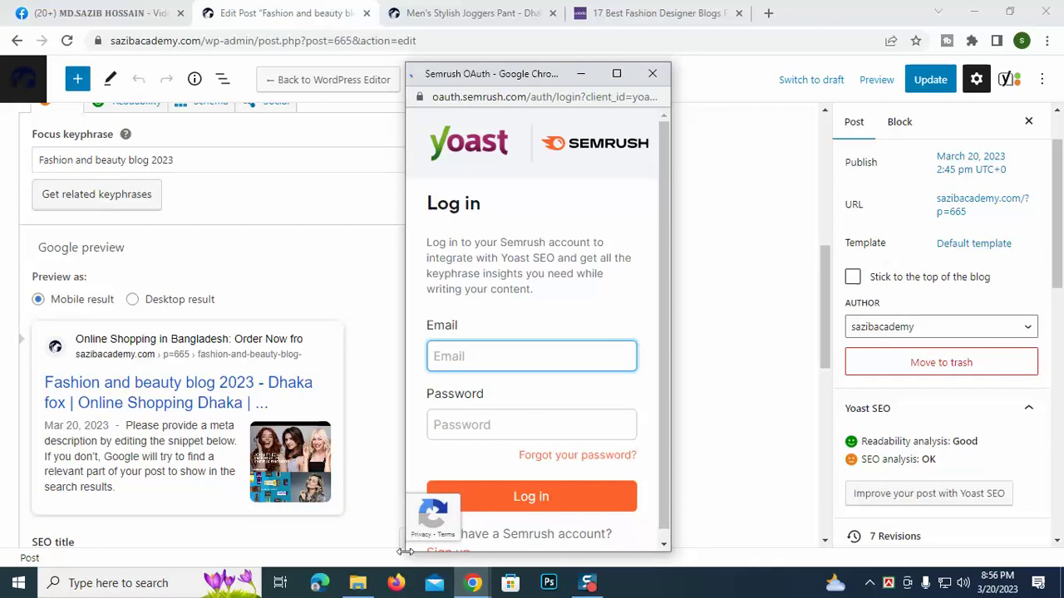
{"action": "left_click", "coordinate": [652, 73]}
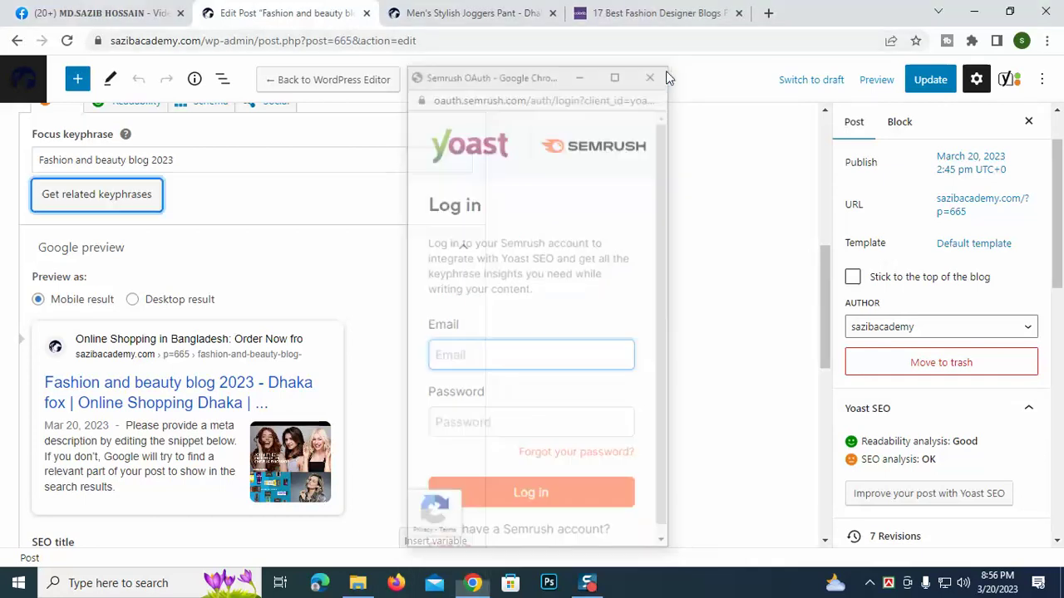
Step: Remove the Site title variable from the end of the post's SEO title
{"action": "scroll", "coordinate": [47, 374], "scroll_direction": "down", "scroll_amount": 2}
{"action": "scroll", "coordinate": [47, 374], "scroll_direction": "up", "scroll_amount": 1}
{"action": "scroll", "coordinate": [47, 374], "scroll_direction": "down", "scroll_amount": 2}
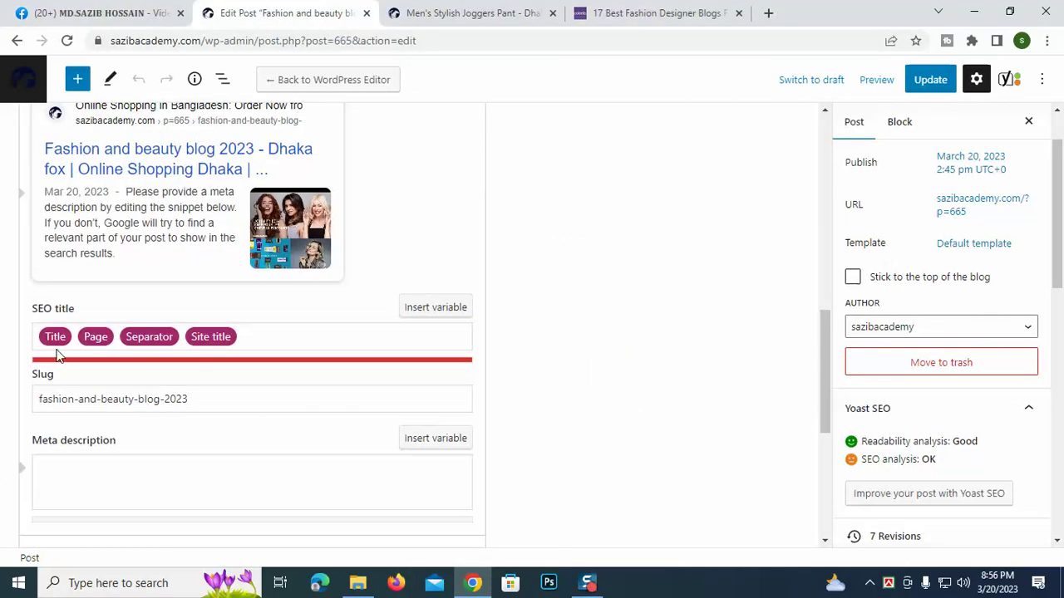
{"action": "left_click", "coordinate": [261, 336]}
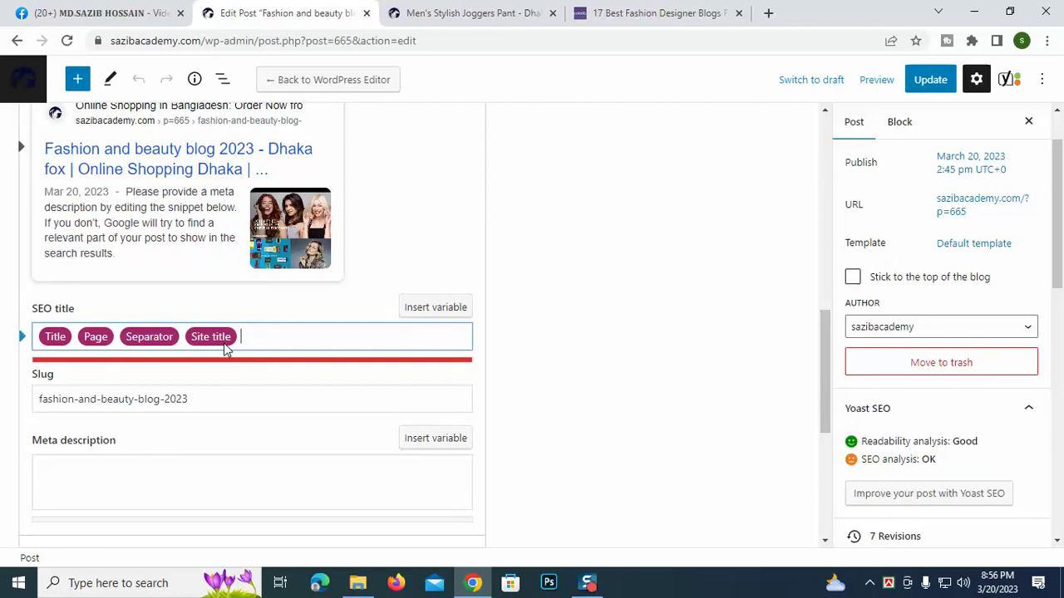
{"action": "scroll", "coordinate": [224, 350], "scroll_direction": "up", "scroll_amount": 1}
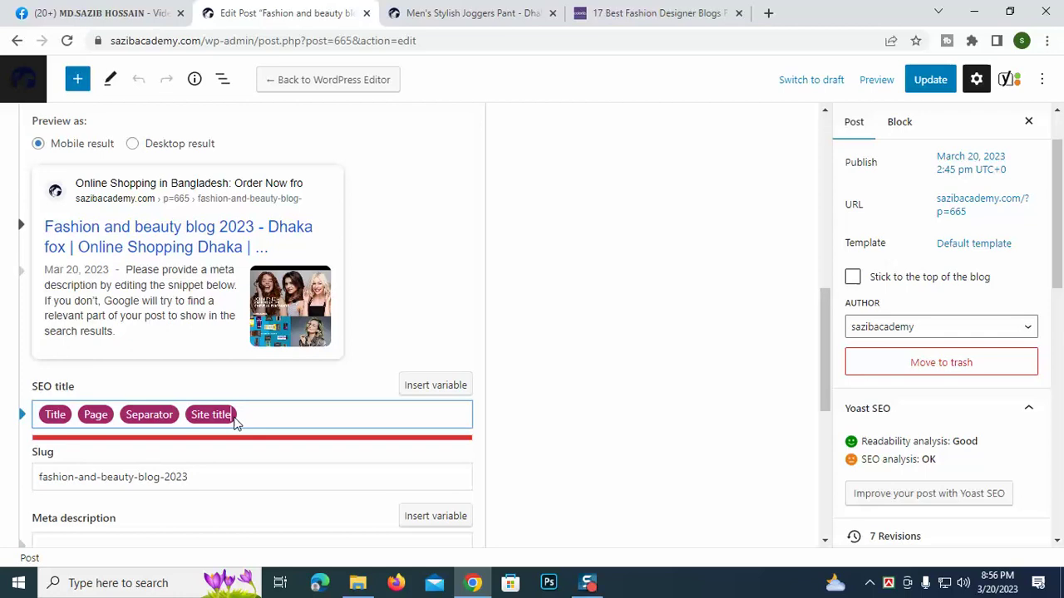
{"action": "key", "text": "BackSpace"}
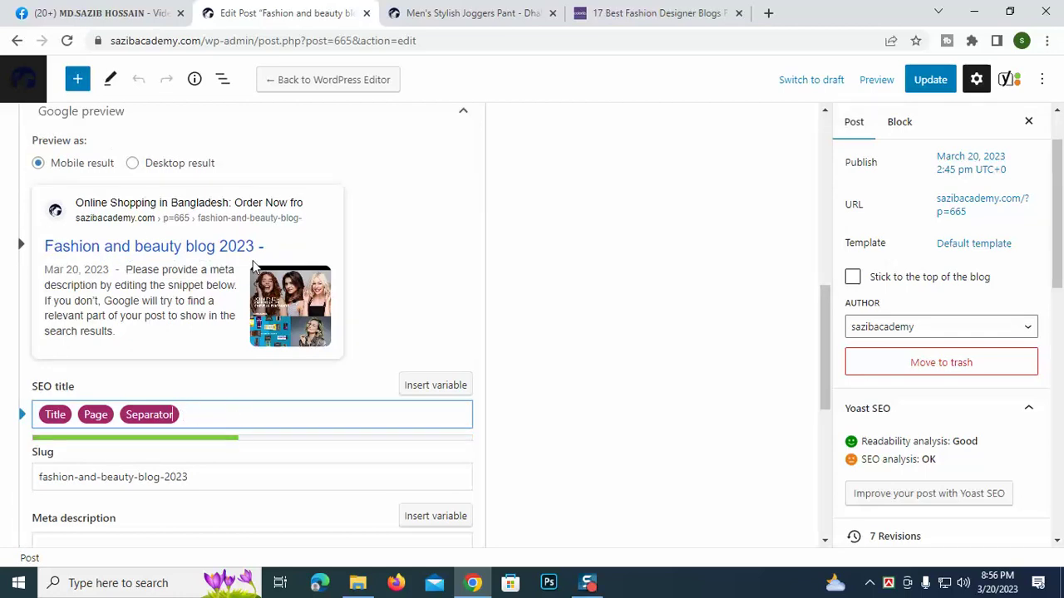
Step: Replace the remaining SEO title variables with the text "Fashion and beauty blog 2023 | Dhaka fox limited"
{"action": "key", "text": "BackSpace"}
{"action": "key", "text": "BackSpace"}
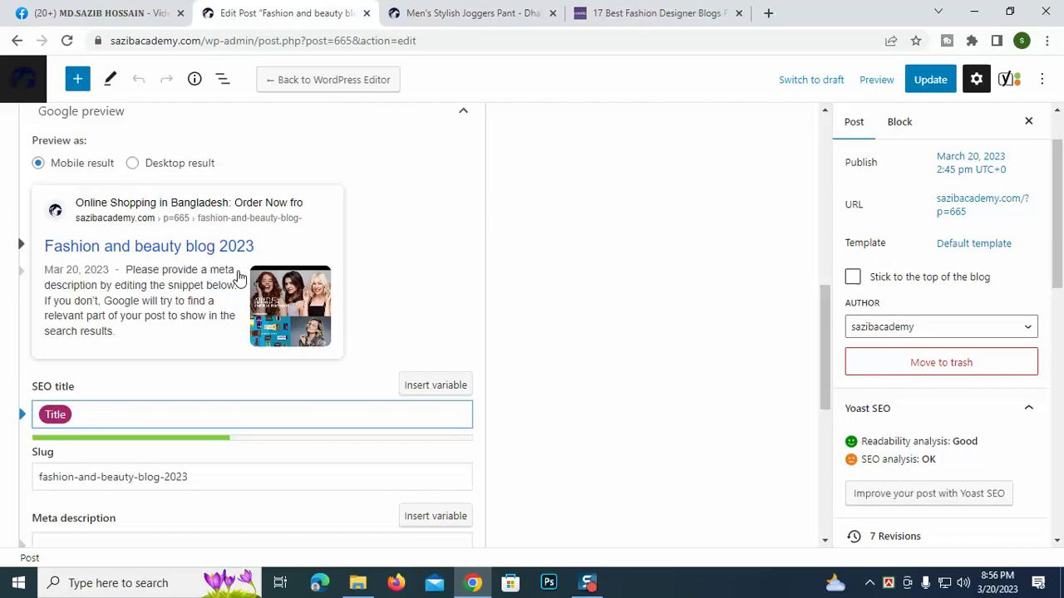
{"action": "key", "text": "BackSpace"}
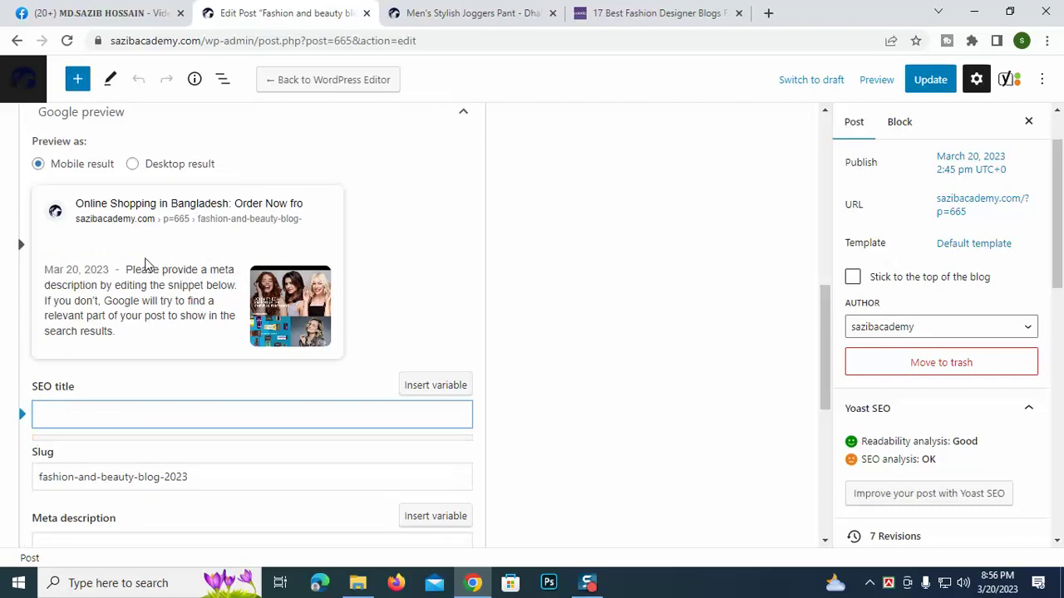
{"action": "type", "text": "Fashion and beauty blog 2023"}
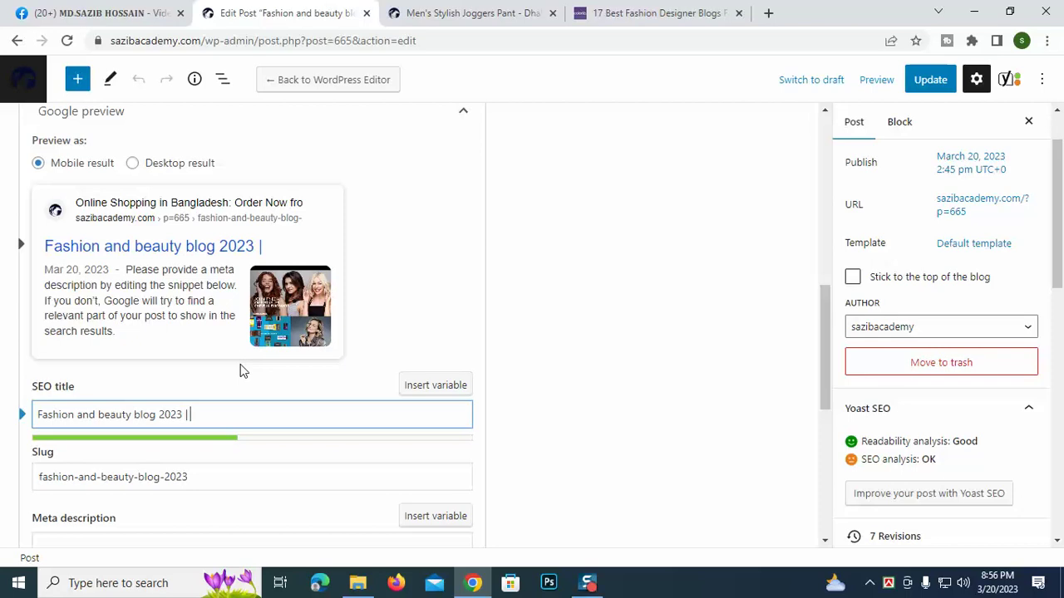
{"action": "type", "text": "|Djak"}
{"action": "key", "text": "BackSpace"}
{"action": "key", "text": "BackSpace"}
{"action": "key", "text": "BackSpace"}
{"action": "type", "text": "haka "}
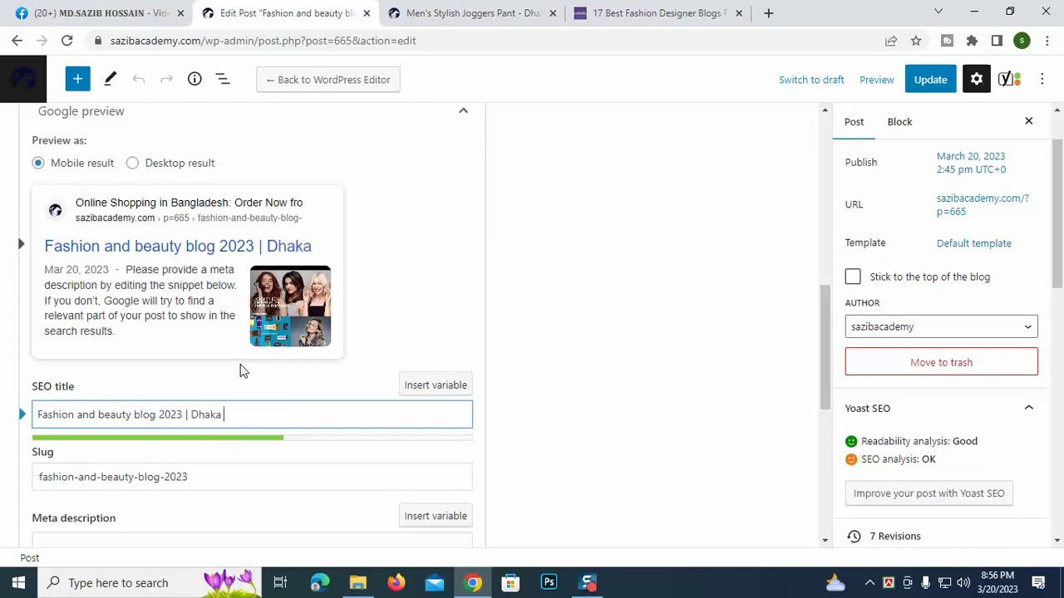
{"action": "type", "text": "foc "}
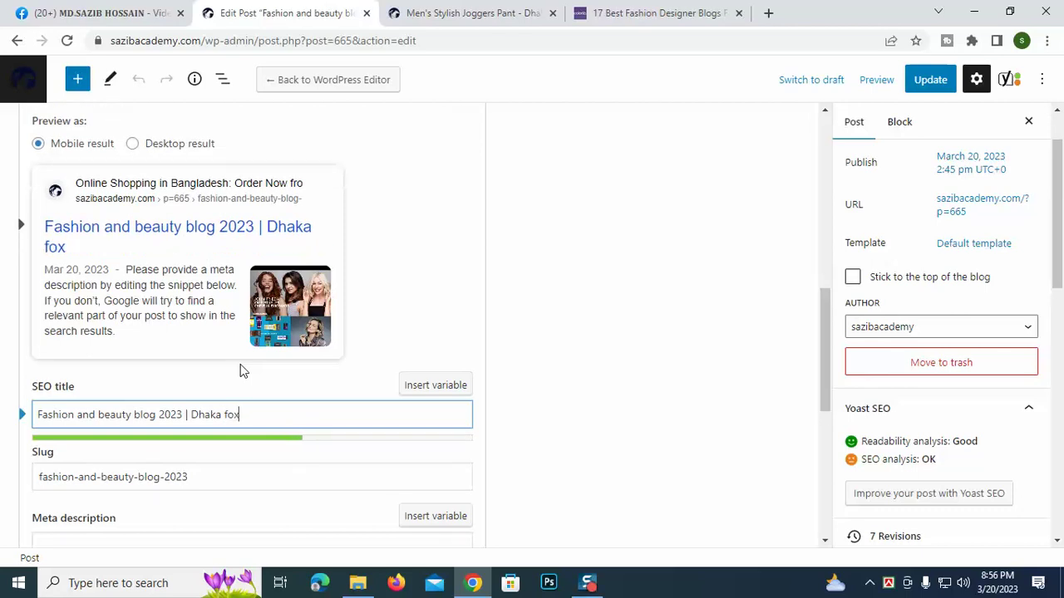
{"action": "type", "text": "x limited"}
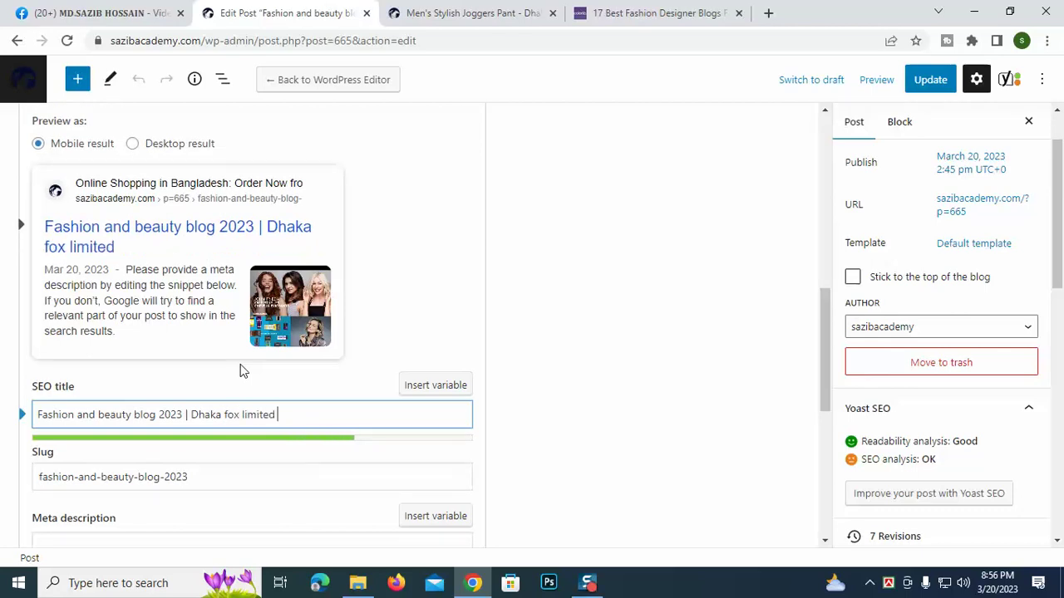
{"action": "left_click", "coordinate": [695, 380]}
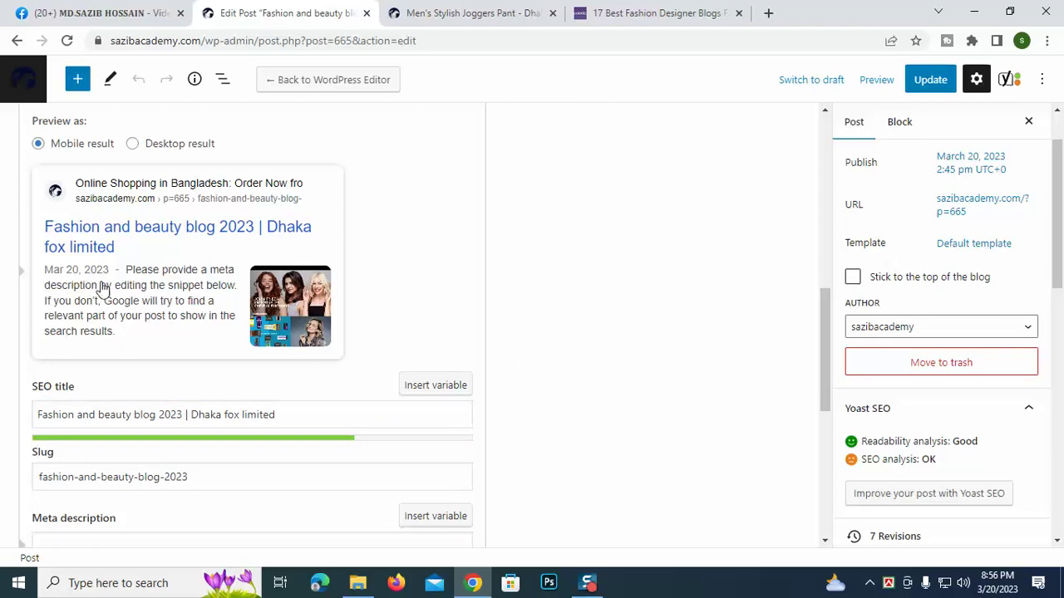
Step: Review the post's Google preview, slug and meta description fields in the Yoast SEO section
{"action": "scroll", "coordinate": [103, 291], "scroll_direction": "up", "scroll_amount": 1}
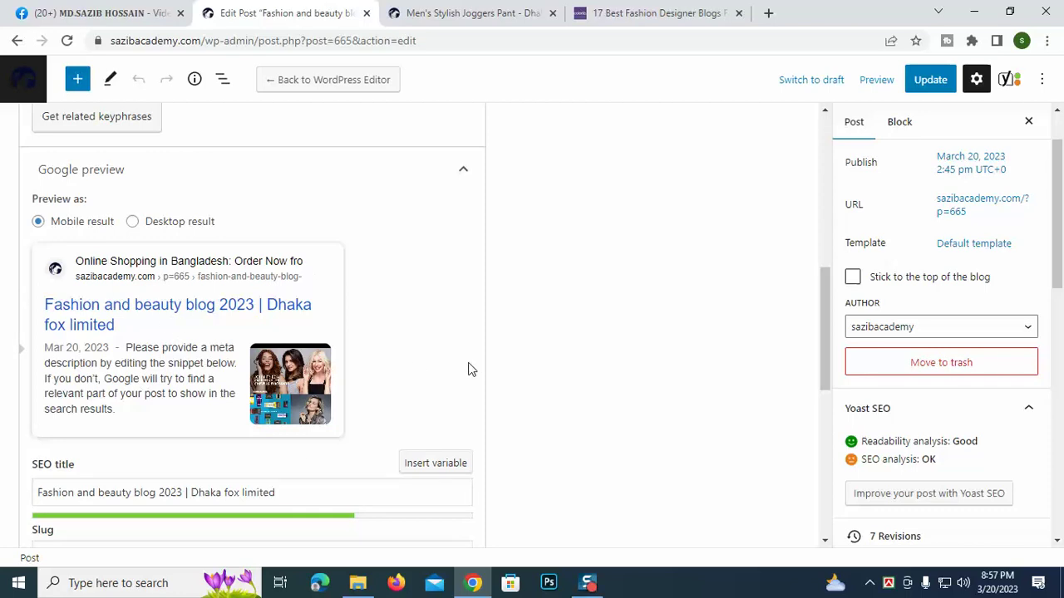
{"action": "scroll", "coordinate": [390, 378], "scroll_direction": "down", "scroll_amount": 2}
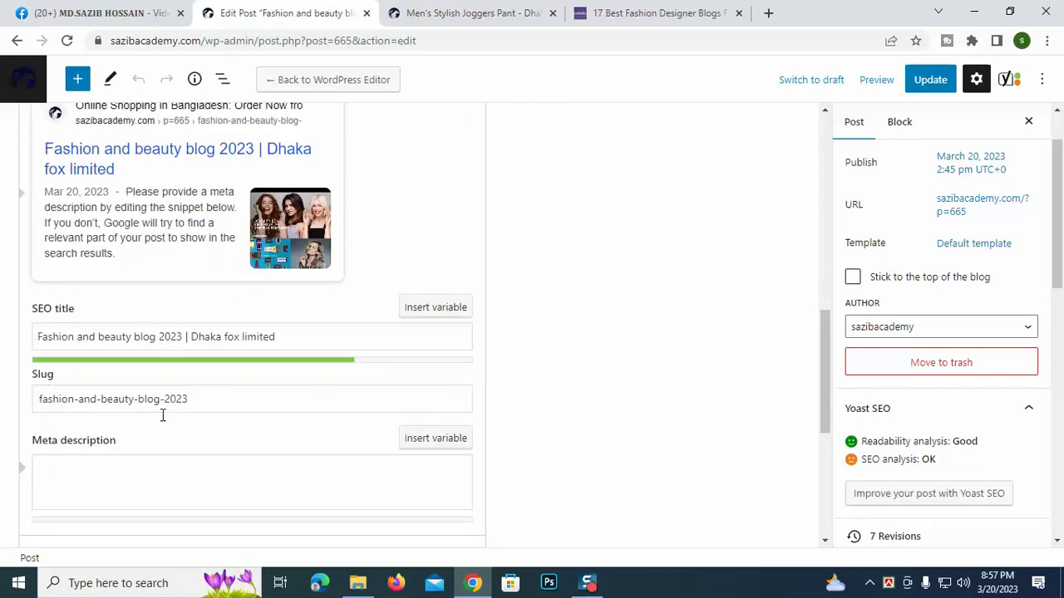
{"action": "scroll", "coordinate": [117, 321], "scroll_direction": "up", "scroll_amount": 1}
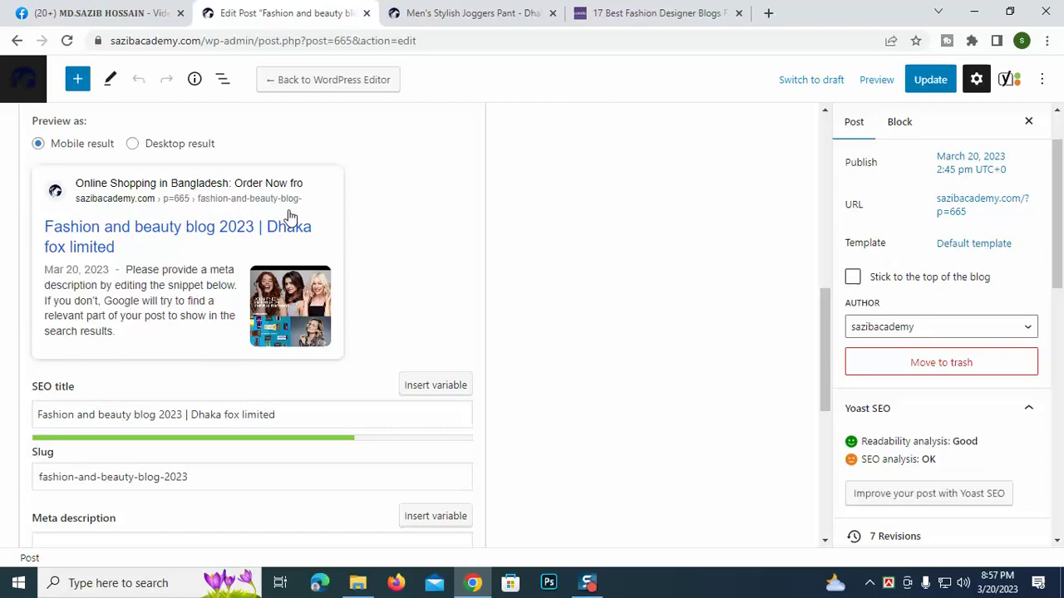
{"action": "scroll", "coordinate": [70, 453], "scroll_direction": "down", "scroll_amount": 1}
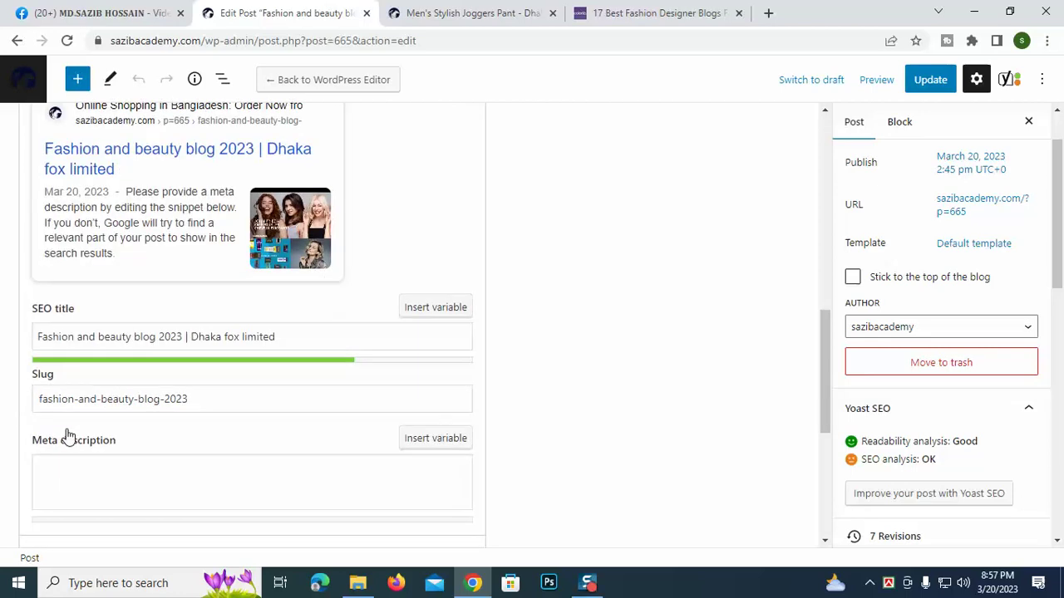
{"action": "left_click_drag", "start_coordinate": [201, 403], "coordinate": [37, 419]}
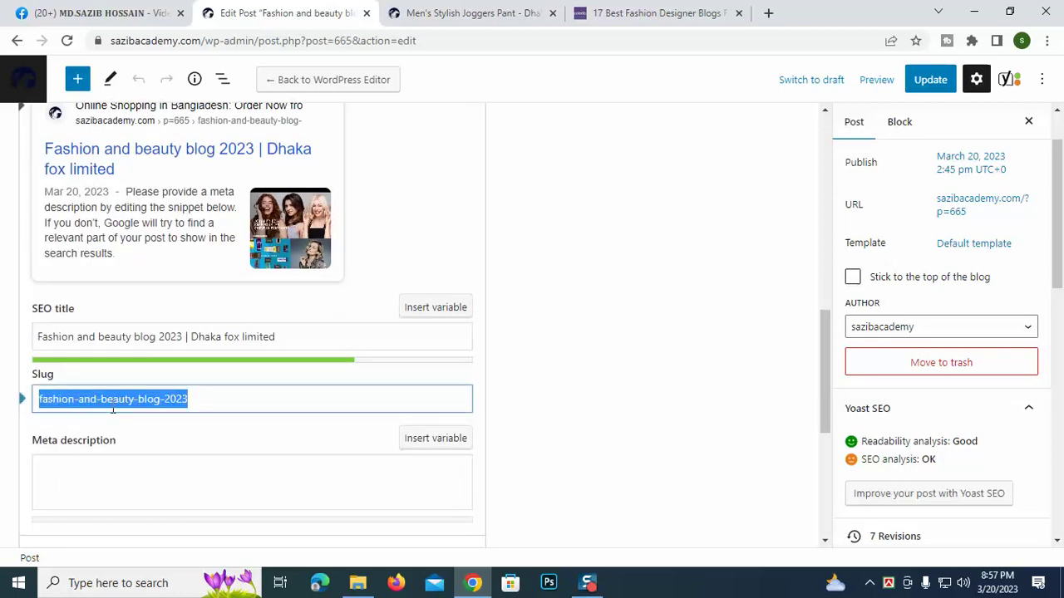
{"action": "left_click", "coordinate": [111, 404]}
{"action": "scroll", "coordinate": [150, 459], "scroll_direction": "up", "scroll_amount": 1}
{"action": "scroll", "coordinate": [137, 441], "scroll_direction": "down", "scroll_amount": 1}
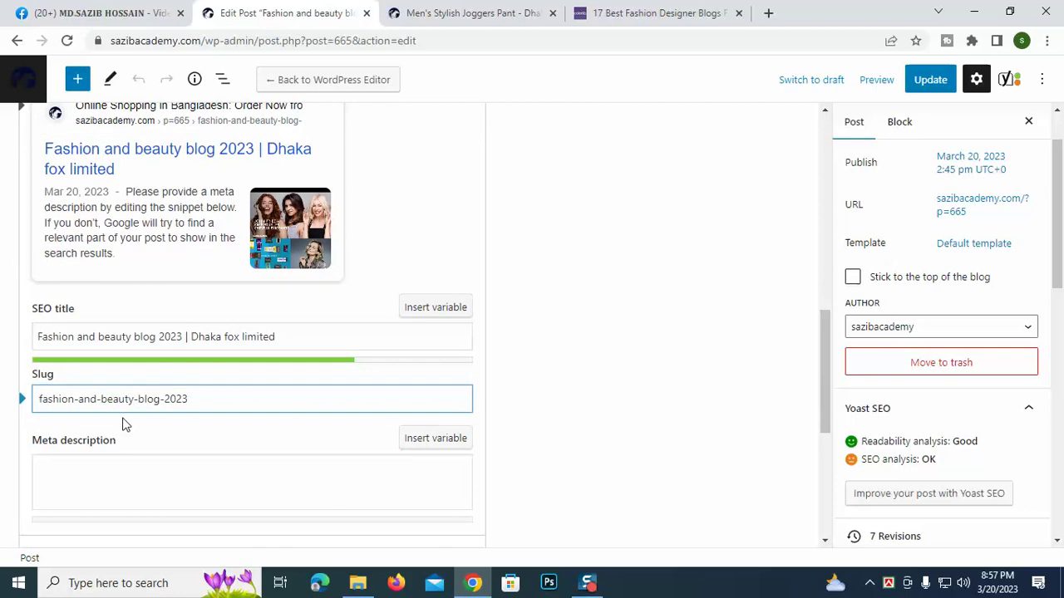
{"action": "scroll", "coordinate": [227, 412], "scroll_direction": "down", "scroll_amount": 1}
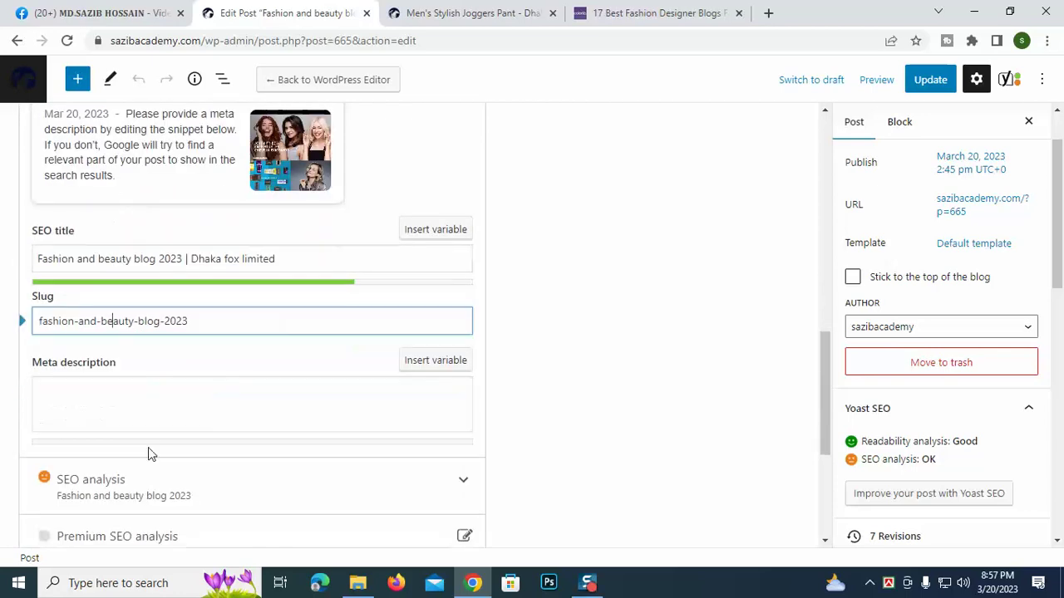
{"action": "left_click", "coordinate": [108, 409]}
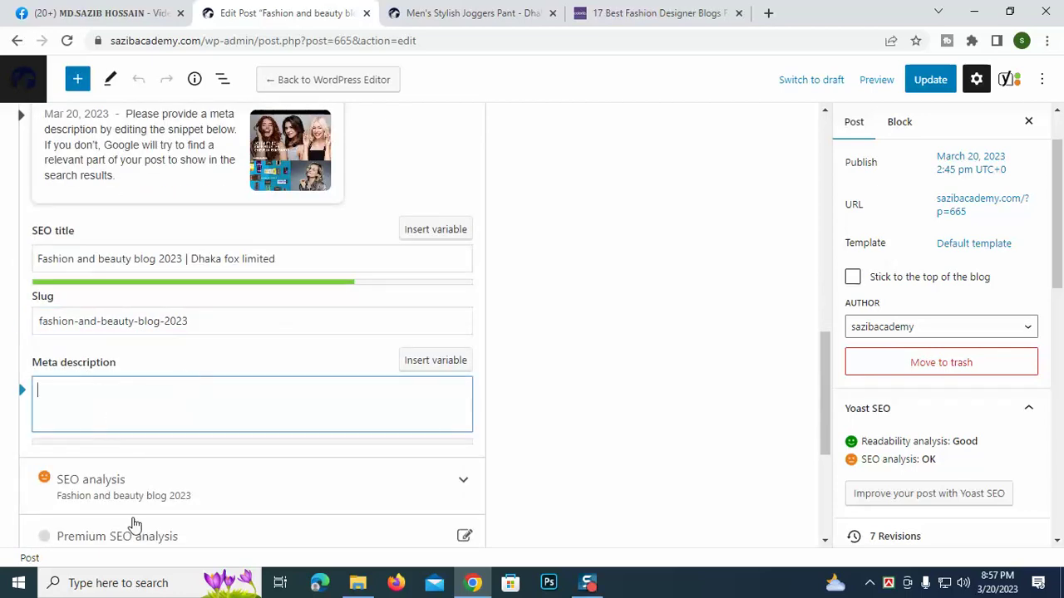
{"action": "scroll", "coordinate": [213, 446], "scroll_direction": "up", "scroll_amount": 4}
Step: Search Google for "Fashion and beauty blog 2023" in place of the colorlib article and complete the robot check
{"action": "left_click", "coordinate": [640, 13]}
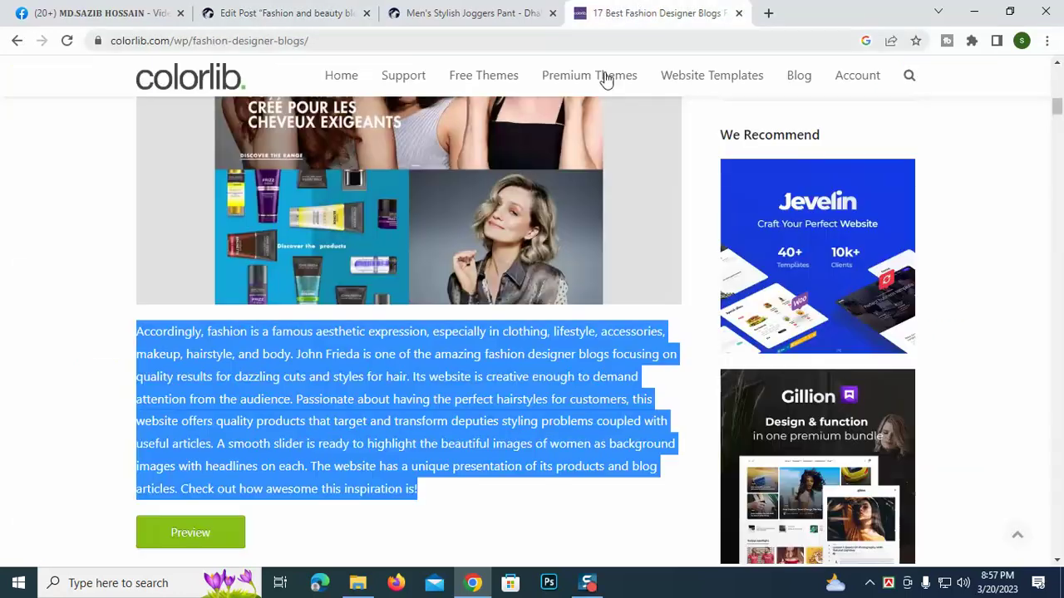
{"action": "scroll", "coordinate": [102, 373], "scroll_direction": "up", "scroll_amount": 10}
{"action": "scroll", "coordinate": [102, 366], "scroll_direction": "up", "scroll_amount": 2}
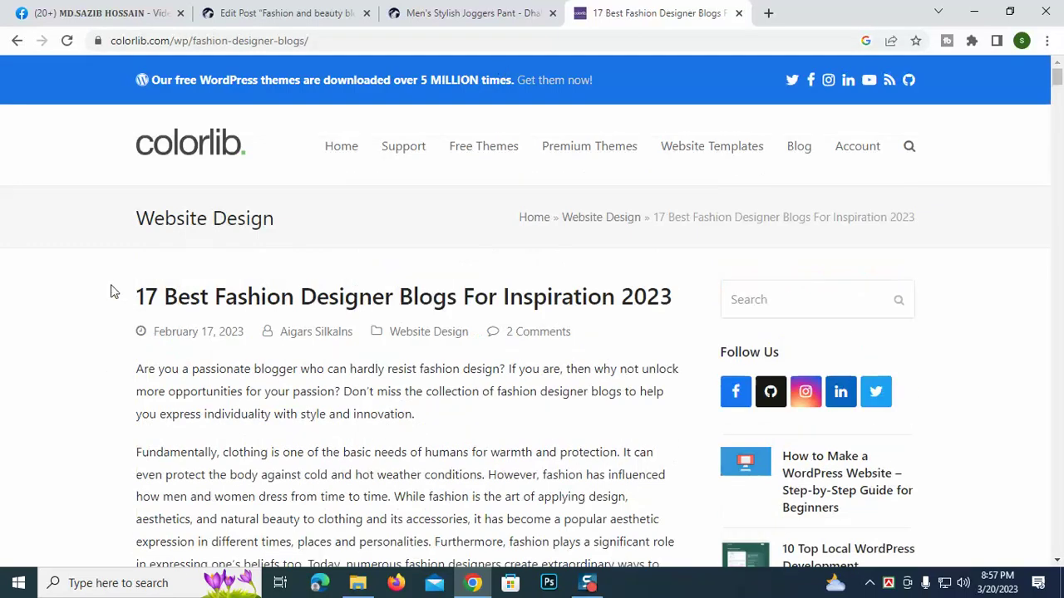
{"action": "left_click", "coordinate": [380, 41]}
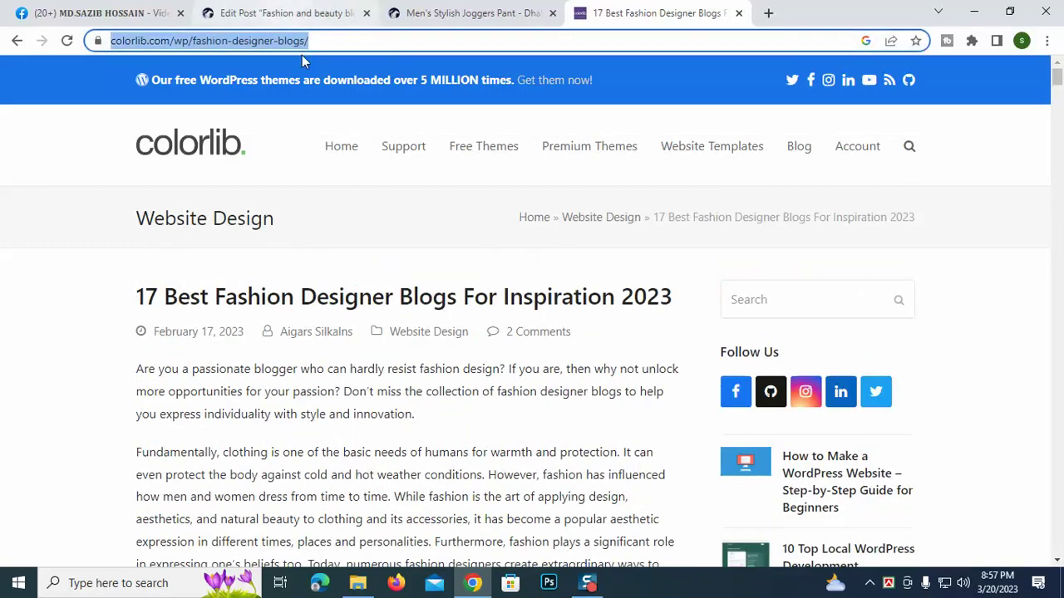
{"action": "type", "text": "Fashion and beauty blog 2023"}
{"action": "key", "text": "Return"}
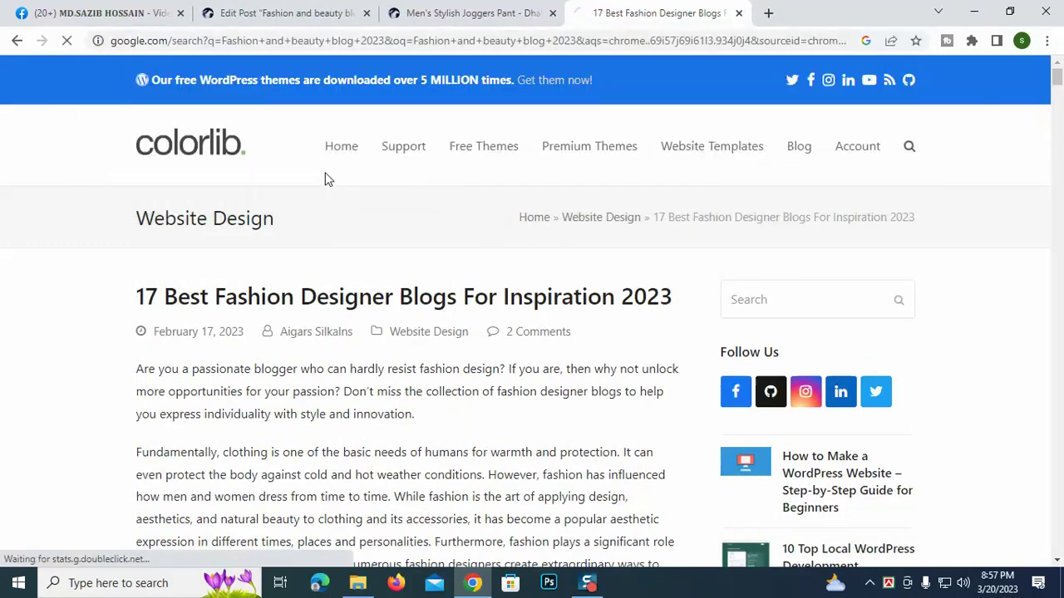
{"action": "left_click", "coordinate": [47, 146]}
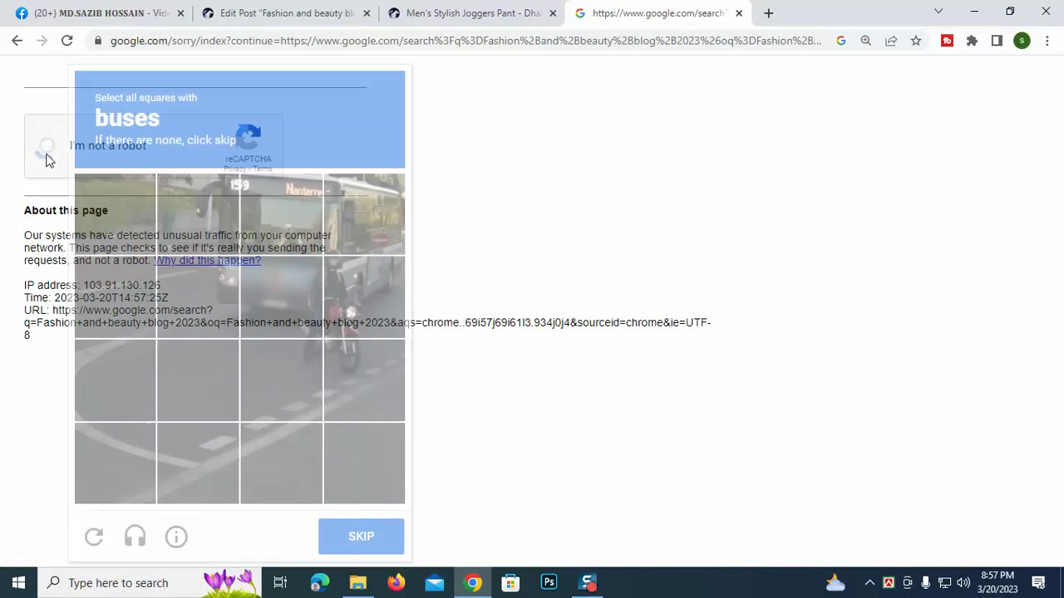
{"action": "left_click", "coordinate": [870, 582]}
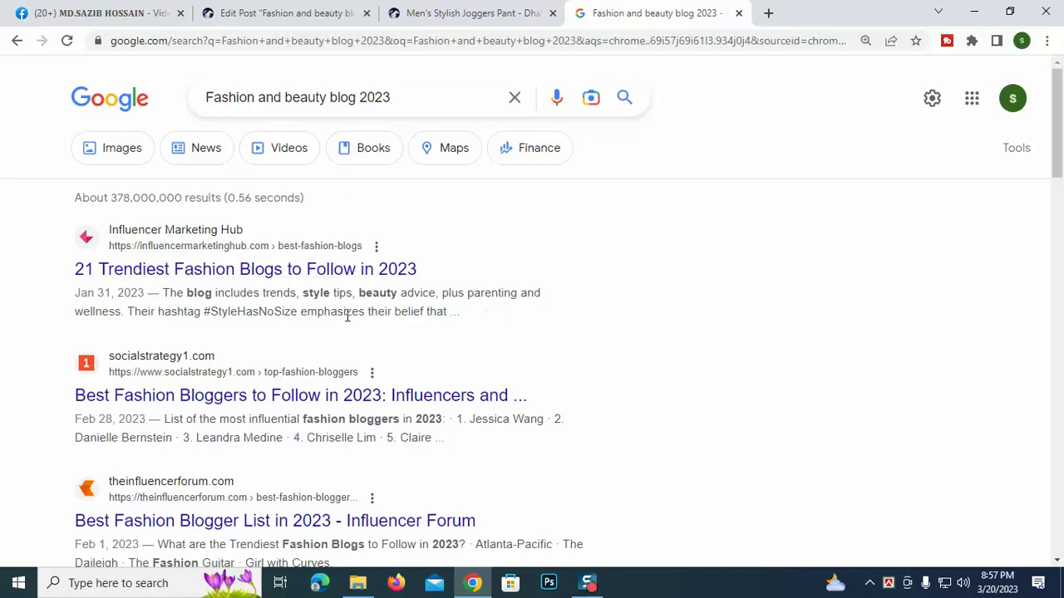
Step: Select and copy all the related searches at the end of the Google results, from "fashion blog examples" to "fashion blog ideas"
{"action": "scroll", "coordinate": [557, 324], "scroll_direction": "down", "scroll_amount": 2}
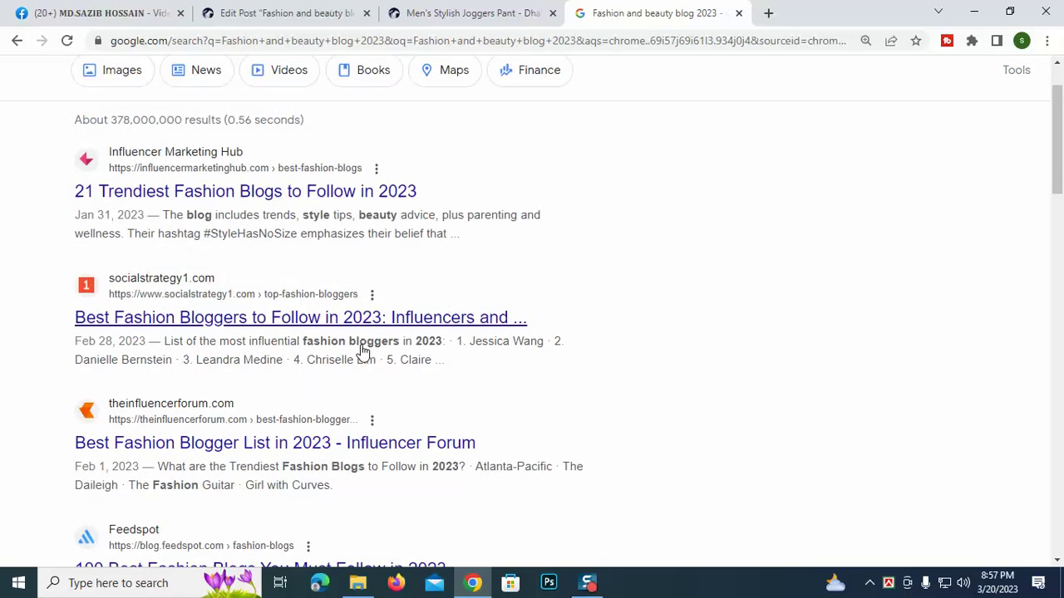
{"action": "scroll", "coordinate": [473, 389], "scroll_direction": "down", "scroll_amount": 4}
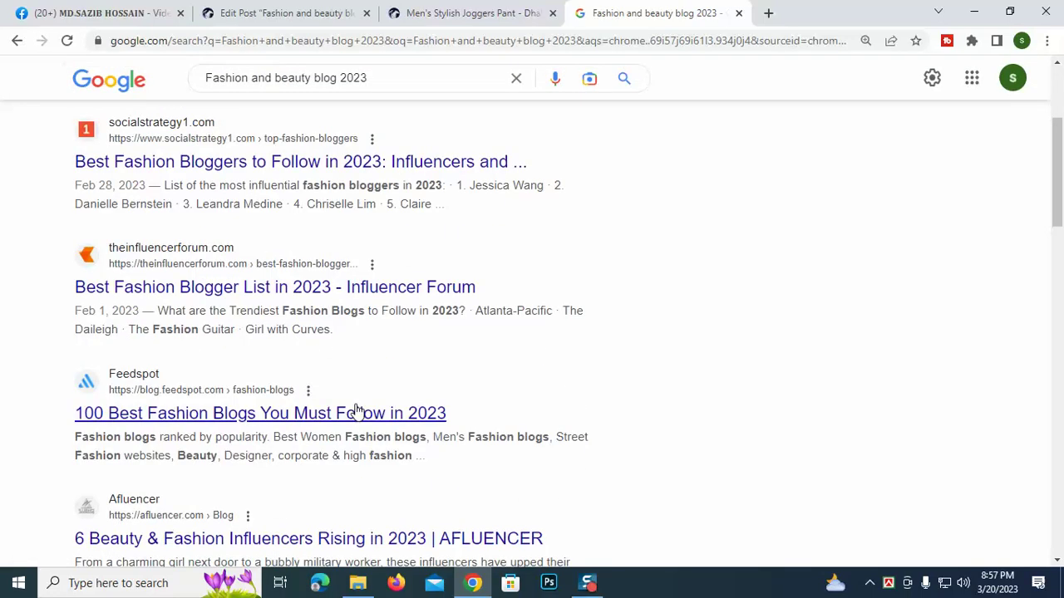
{"action": "scroll", "coordinate": [357, 399], "scroll_direction": "down", "scroll_amount": 15}
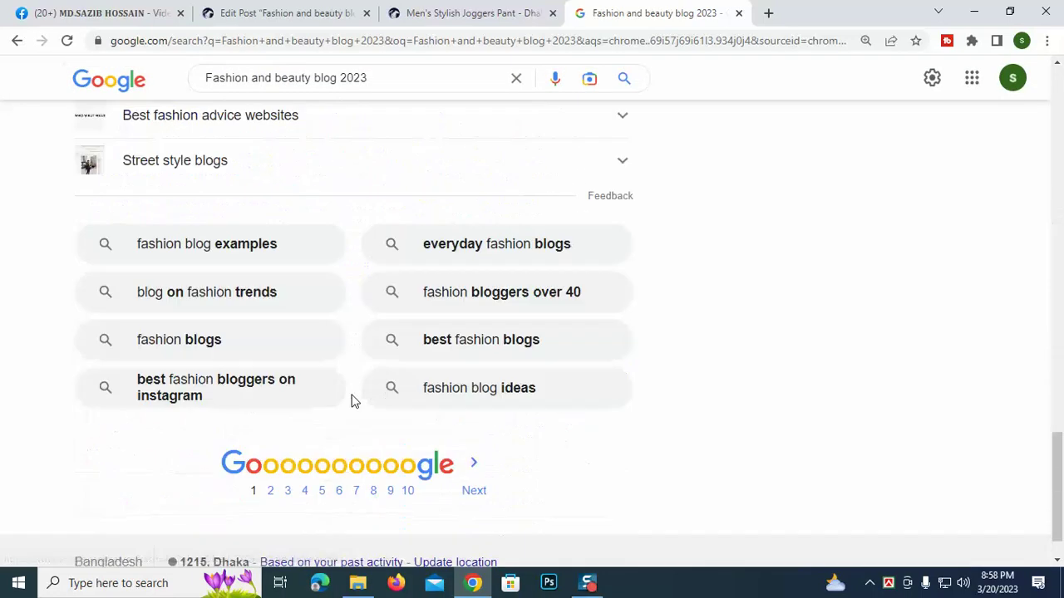
{"action": "scroll", "coordinate": [352, 399], "scroll_direction": "up", "scroll_amount": 1}
{"action": "scroll", "coordinate": [351, 399], "scroll_direction": "down", "scroll_amount": 1}
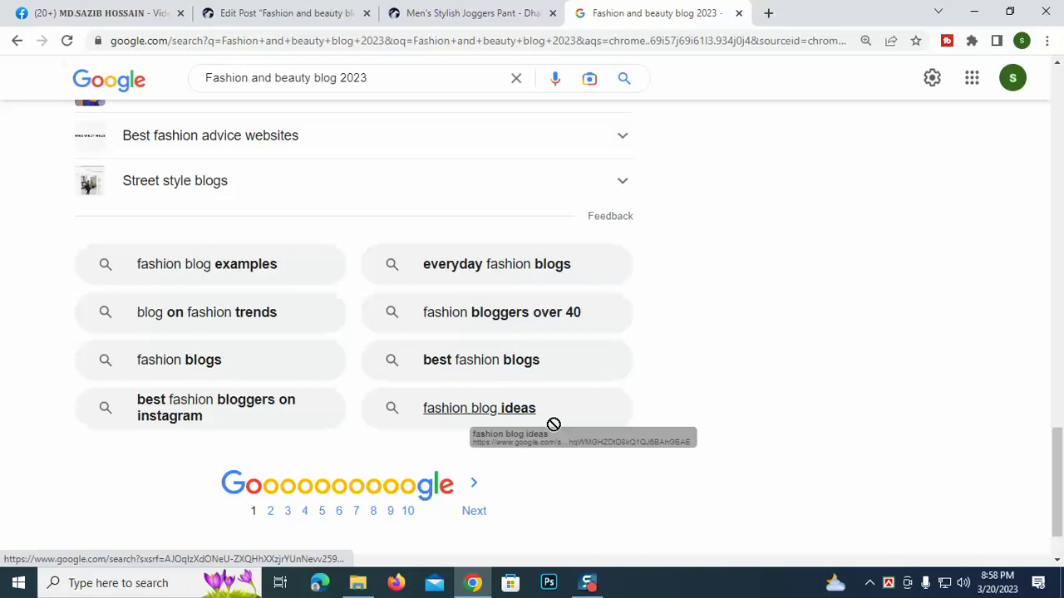
{"action": "left_click_drag", "start_coordinate": [127, 229], "coordinate": [653, 429]}
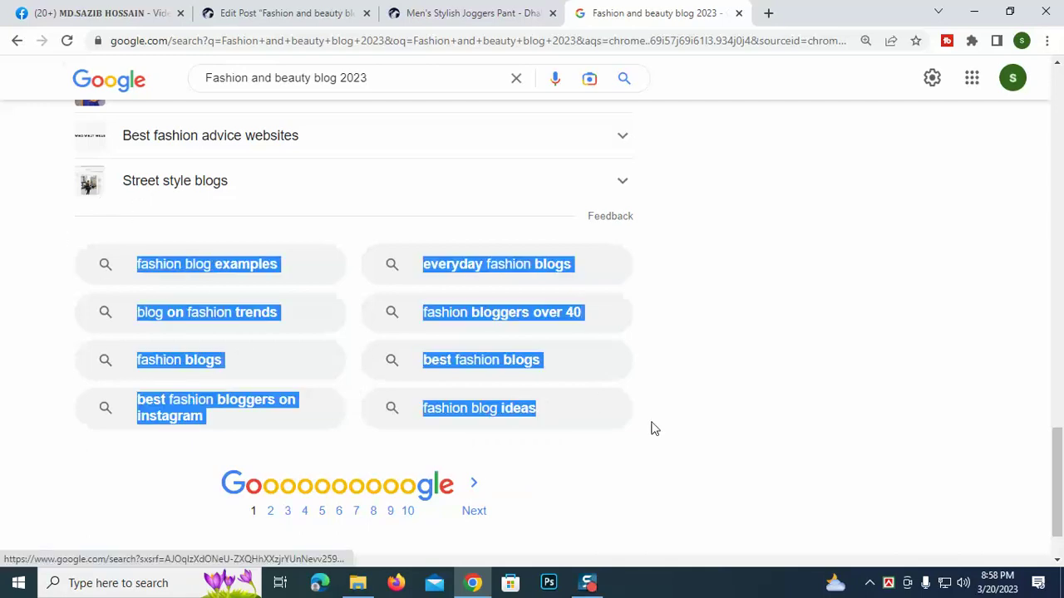
Step: Return to the post editor and paste the copied related searches into the Yoast SEO meta description
{"action": "left_click", "coordinate": [291, 11]}
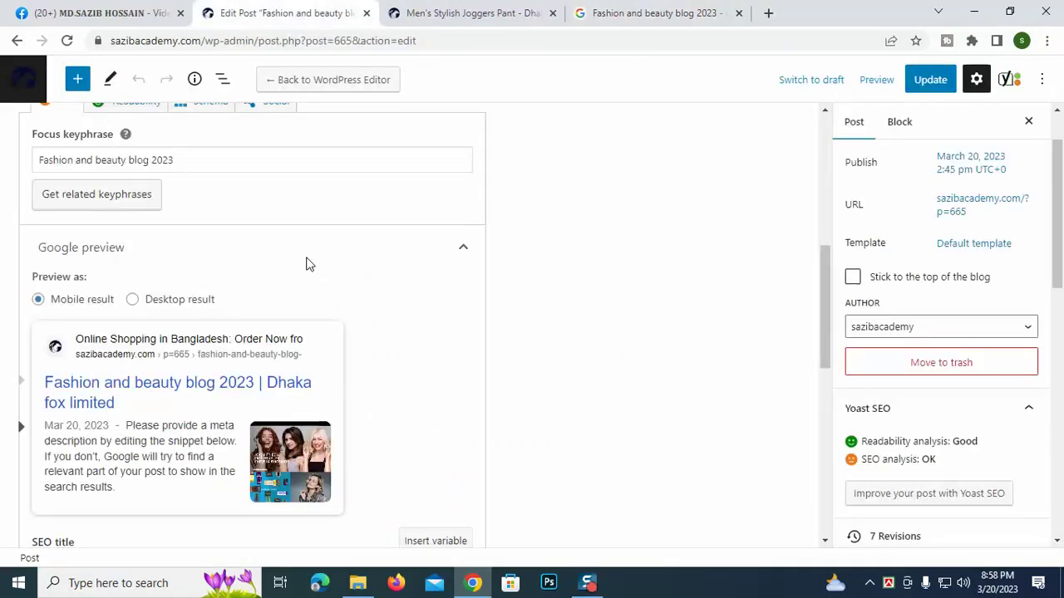
{"action": "scroll", "coordinate": [177, 383], "scroll_direction": "up", "scroll_amount": 2}
{"action": "scroll", "coordinate": [180, 396], "scroll_direction": "down", "scroll_amount": 4}
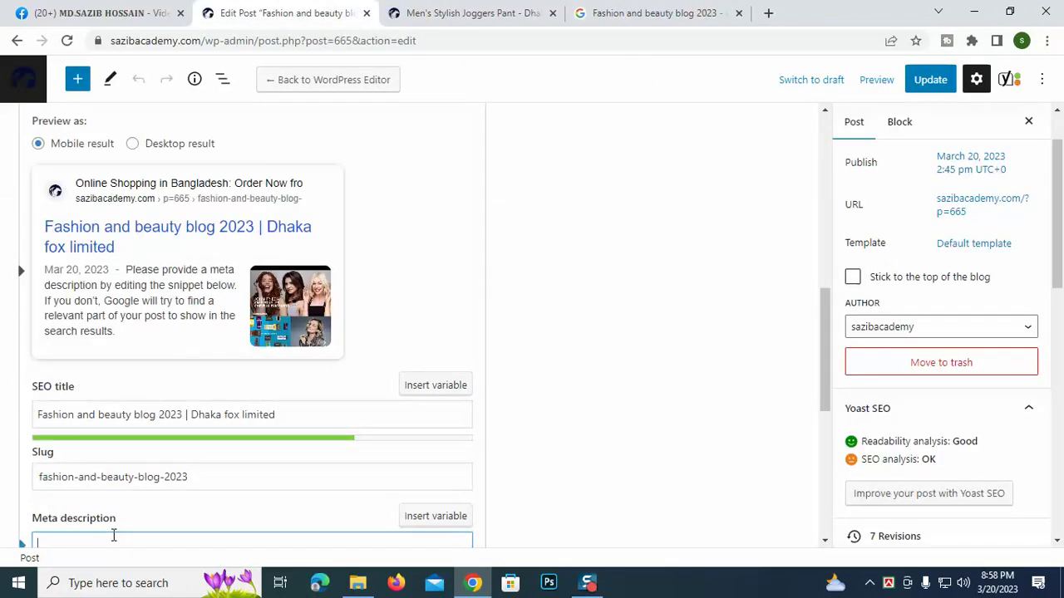
{"action": "scroll", "coordinate": [111, 537], "scroll_direction": "down", "scroll_amount": 1}
{"action": "left_click", "coordinate": [124, 465]}
{"action": "type", "text": "fashion blog examplesblog on fashion trendsfashion blogsbest fashion bloggers on instagrameveryday fashion blogsfashion bloggers over 40best fashion blogsfashion blog ideas"}
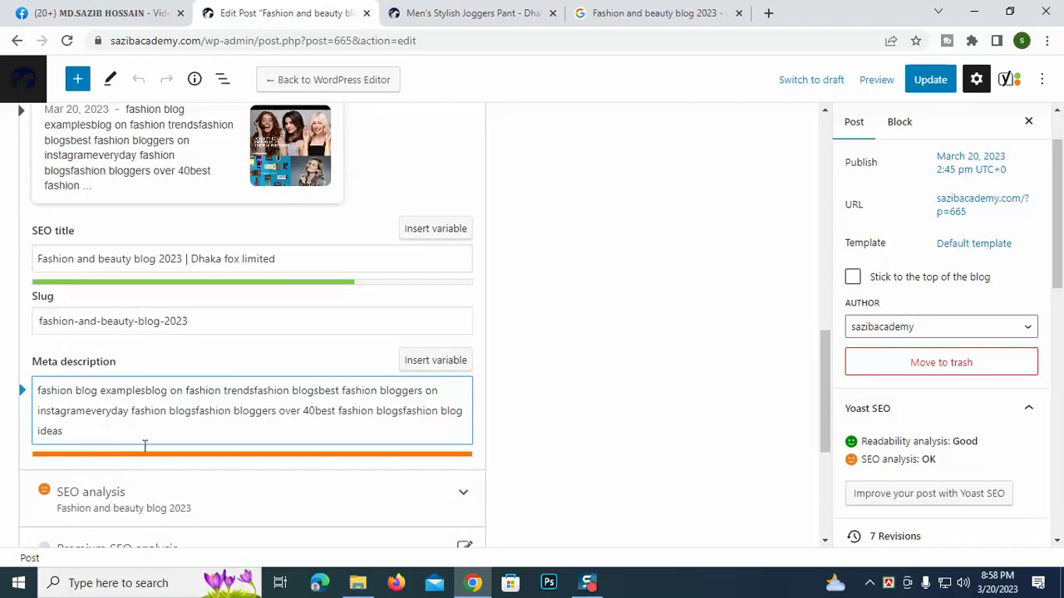
Step: Trim the end of the meta description so that it finishes with "fashion bloggers" followed by a comma
{"action": "key", "text": "BackSpace"}
{"action": "key", "text": "BackSpace"}
{"action": "key", "text": "BackSpace"}
{"action": "key", "text": "BackSpace"}
{"action": "key", "text": "BackSpace"}
{"action": "key", "text": "BackSpace"}
{"action": "key", "text": "BackSpace"}
{"action": "key", "text": "BackSpace"}
{"action": "key", "text": "BackSpace"}
{"action": "key", "text": "BackSpace"}
{"action": "key", "text": "BackSpace"}
{"action": "key", "text": "BackSpace"}
{"action": "key", "text": "BackSpace"}
{"action": "key", "text": "BackSpace"}
{"action": "key", "text": "BackSpace"}
{"action": "key", "text": "BackSpace"}
{"action": "key", "text": "BackSpace"}
{"action": "key", "text": "BackSpace"}
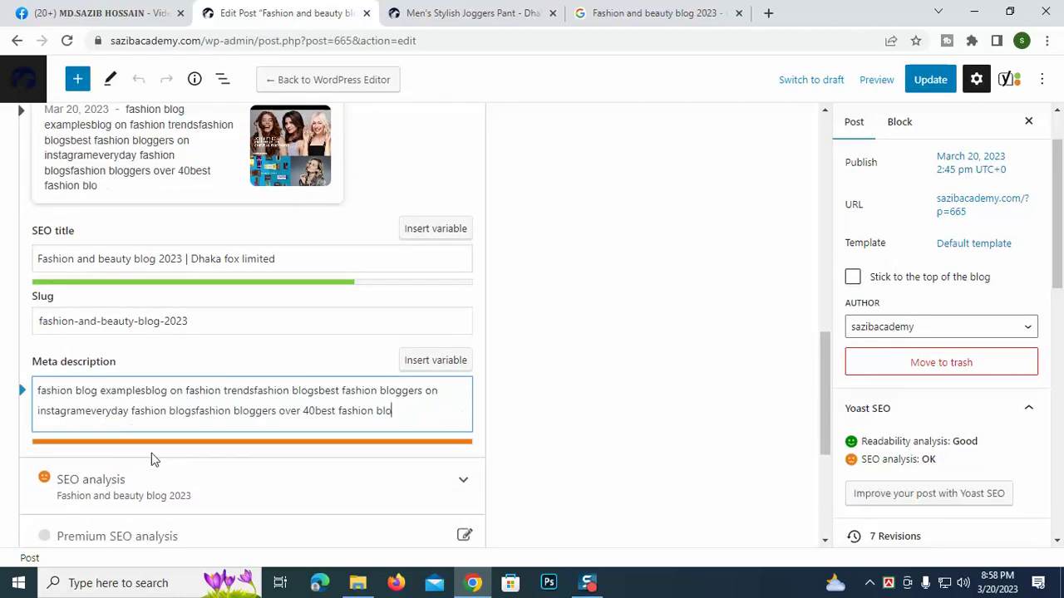
{"action": "key", "text": "BackSpace"}
{"action": "key", "text": "BackSpace"}
{"action": "key", "text": "BackSpace"}
{"action": "key", "text": "BackSpace"}
{"action": "key", "text": "BackSpace"}
{"action": "key", "text": "BackSpace"}
{"action": "key", "text": "BackSpace"}
{"action": "key", "text": "BackSpace"}
{"action": "key", "text": "BackSpace"}
{"action": "key", "text": "BackSpace"}
{"action": "key", "text": "BackSpace"}
{"action": "key", "text": "BackSpace"}
{"action": "key", "text": "BackSpace"}
{"action": "key", "text": "BackSpace"}
{"action": "key", "text": "BackSpace"}
{"action": "key", "text": "BackSpace"}
{"action": "key", "text": "BackSpace"}
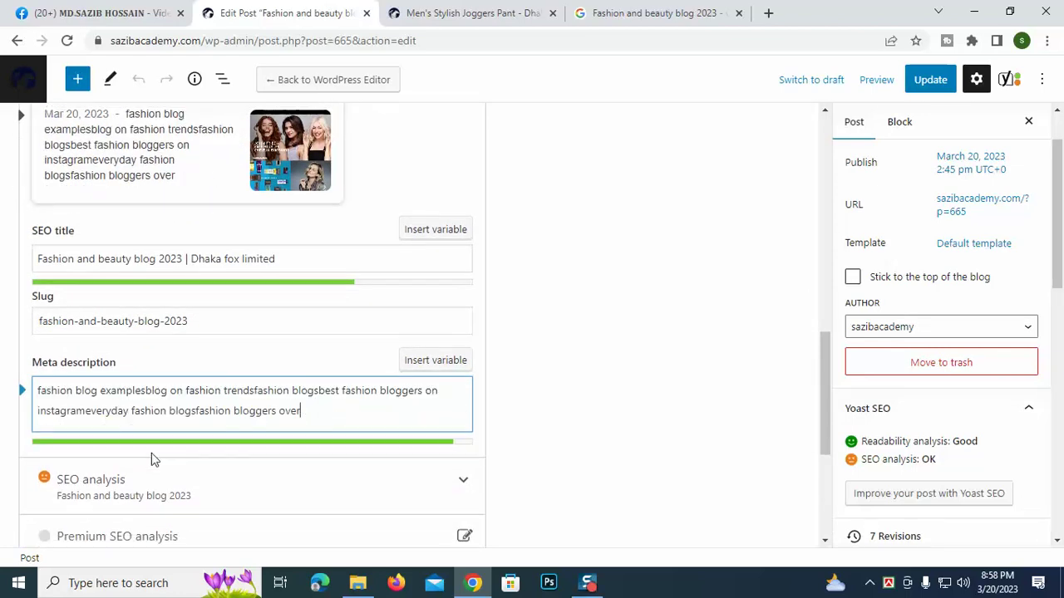
{"action": "key", "text": "BackSpace"}
{"action": "key", "text": "BackSpace"}
{"action": "key", "text": "BackSpace"}
{"action": "type", "text": ","}
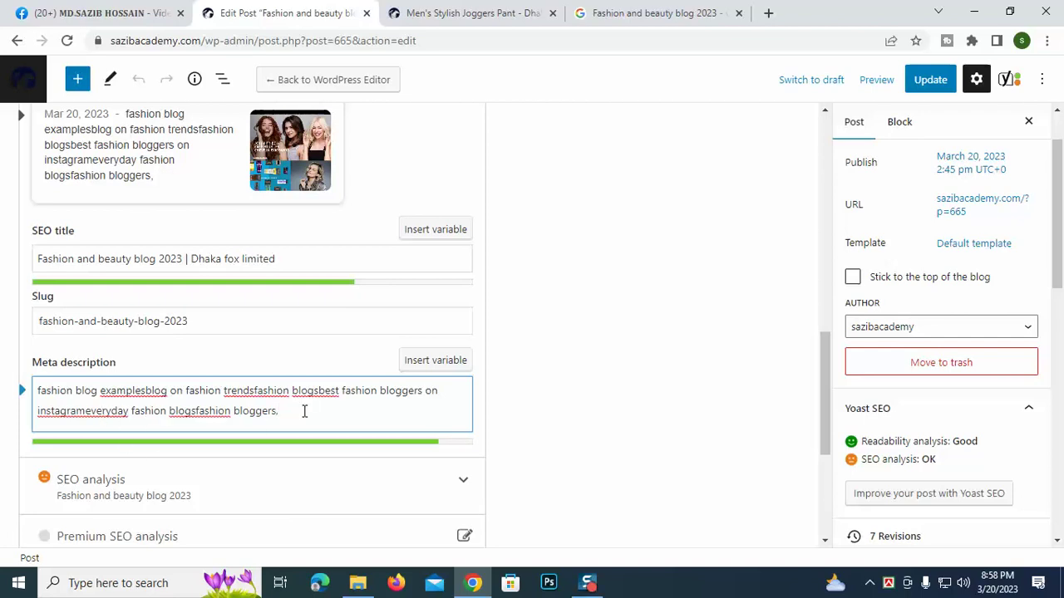
Step: Update the published post to save the new SEO title and meta description
{"action": "scroll", "coordinate": [262, 438], "scroll_direction": "up", "scroll_amount": 1}
{"action": "scroll", "coordinate": [262, 438], "scroll_direction": "down", "scroll_amount": 3}
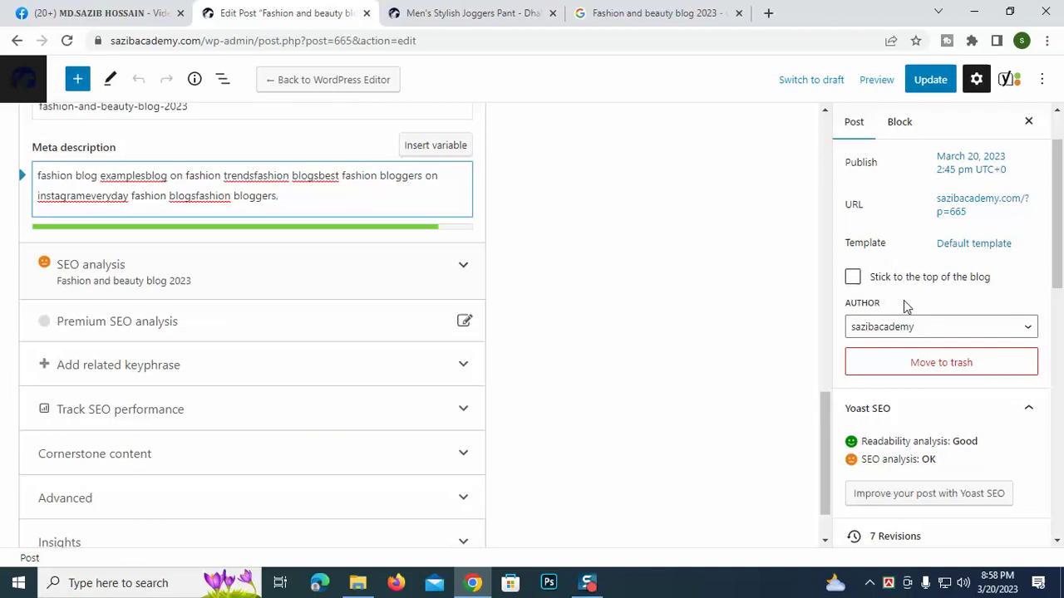
{"action": "left_click", "coordinate": [931, 80]}
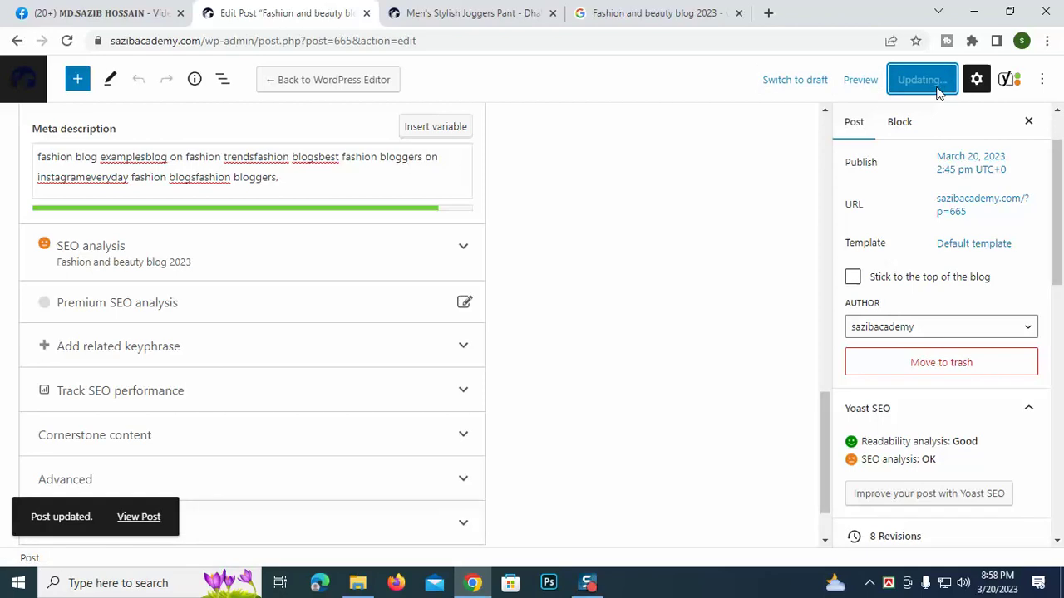
{"action": "scroll", "coordinate": [911, 420], "scroll_direction": "down", "scroll_amount": 6}
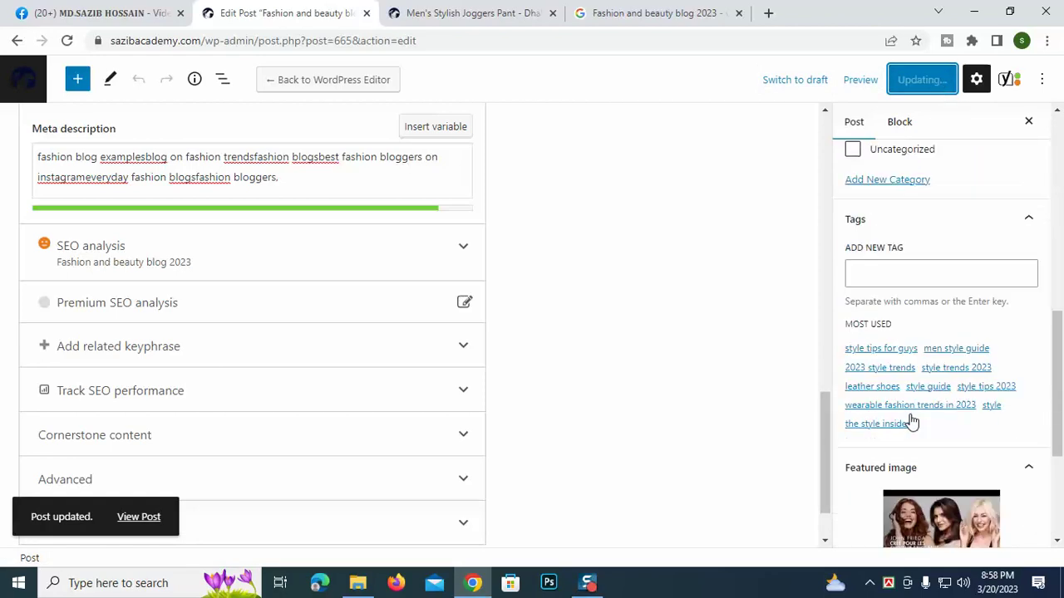
Step: Add the most used tags "style tips for guys", "men style guide", "2023 style trends", "style trends 2023" and "wearable fashion trends in 2023" to the post
{"action": "scroll", "coordinate": [865, 261], "scroll_direction": "up", "scroll_amount": 1}
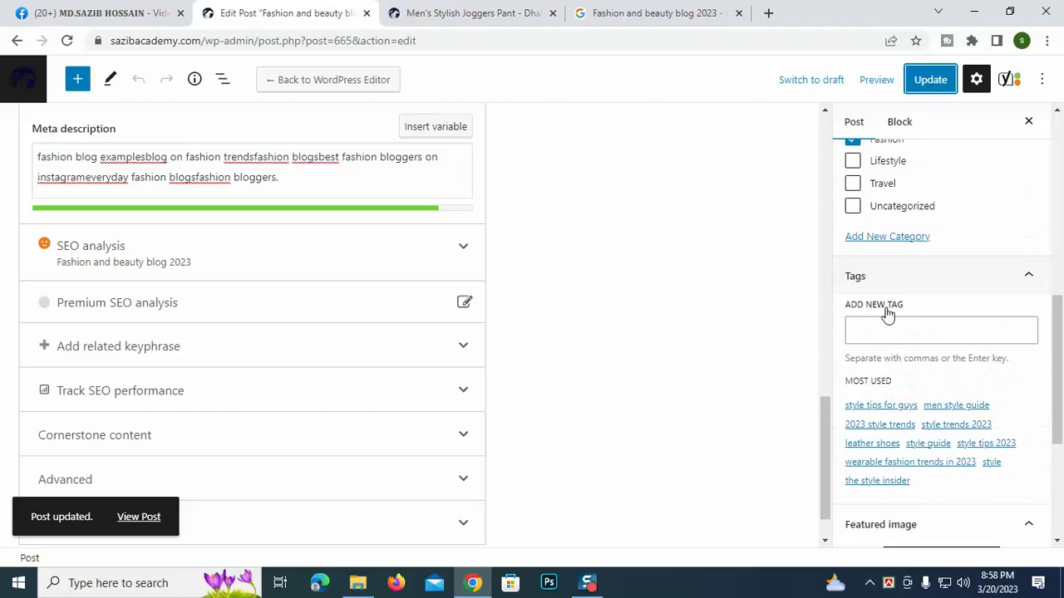
{"action": "left_click", "coordinate": [917, 332]}
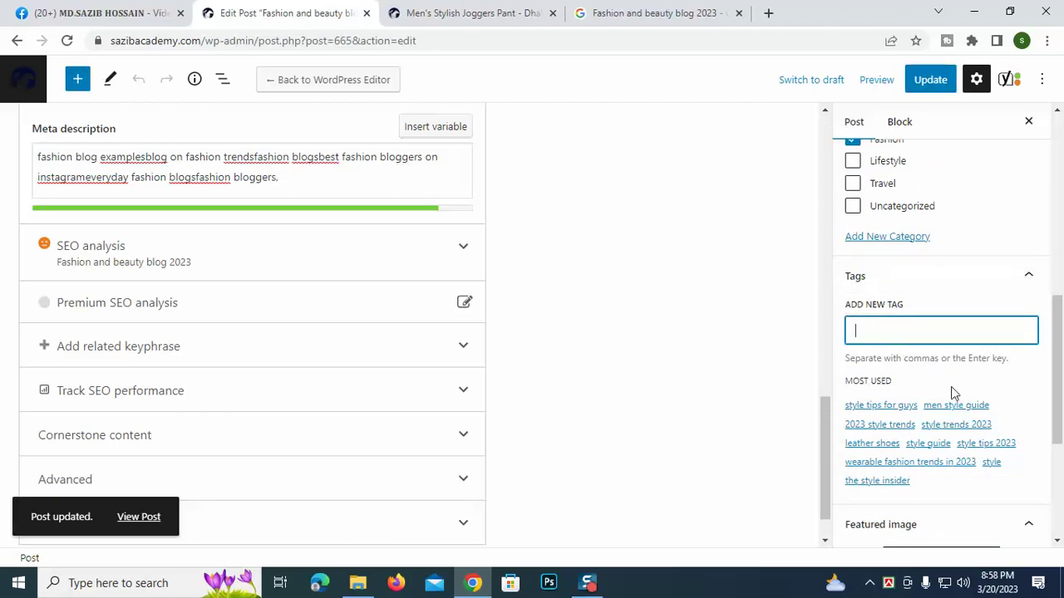
{"action": "left_click", "coordinate": [885, 405]}
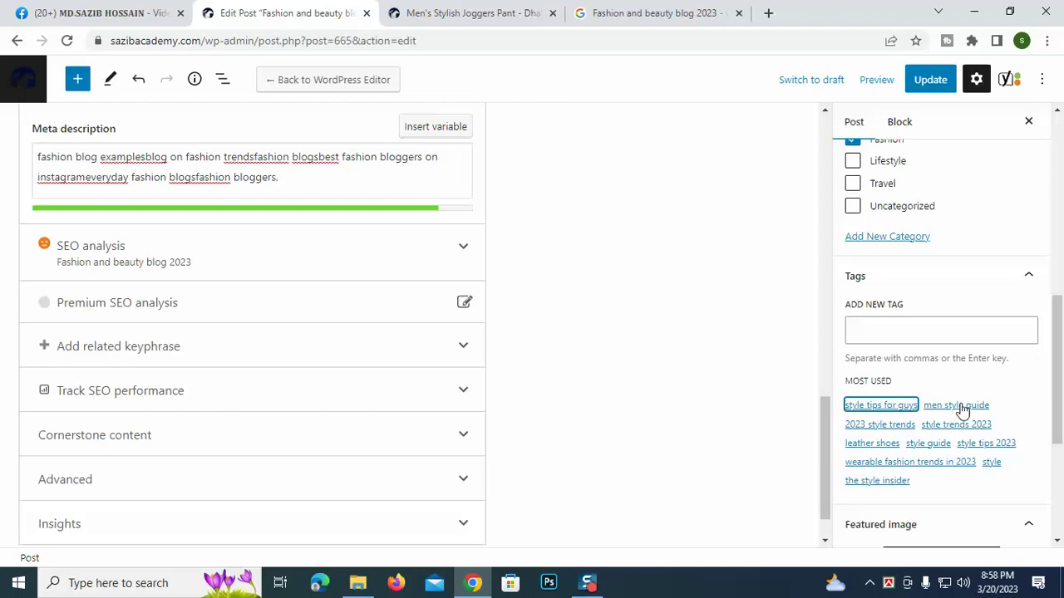
{"action": "left_click", "coordinate": [957, 406]}
{"action": "left_click", "coordinate": [894, 425]}
{"action": "left_click", "coordinate": [958, 426]}
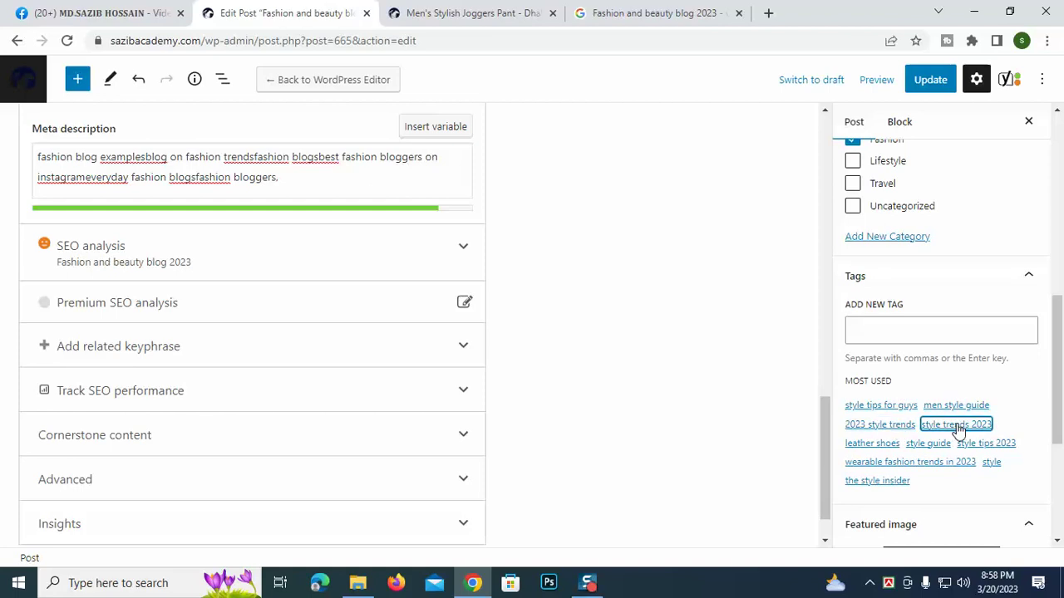
{"action": "left_click", "coordinate": [891, 329]}
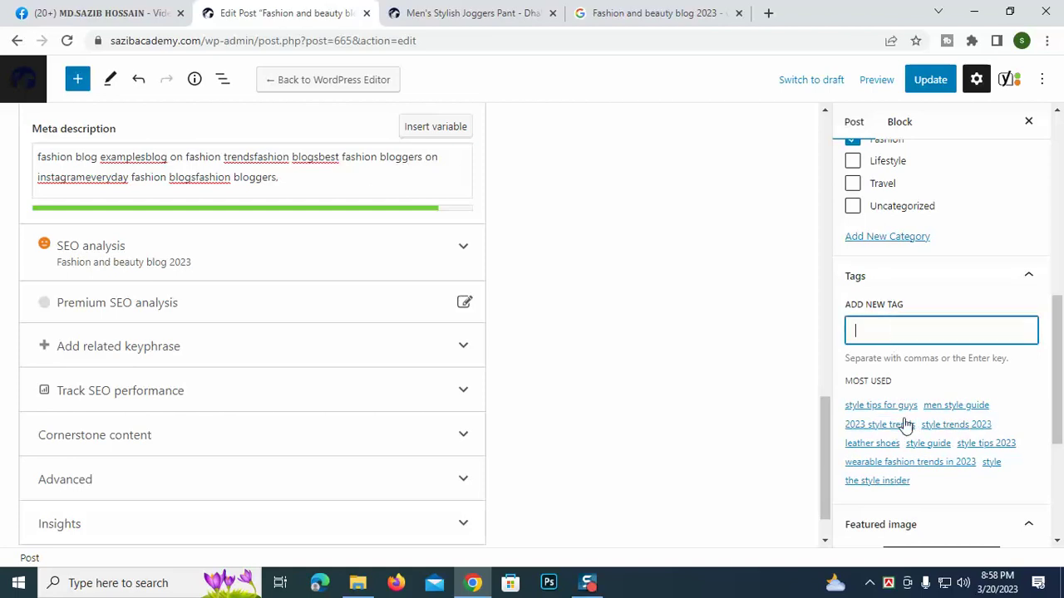
{"action": "left_click", "coordinate": [878, 406]}
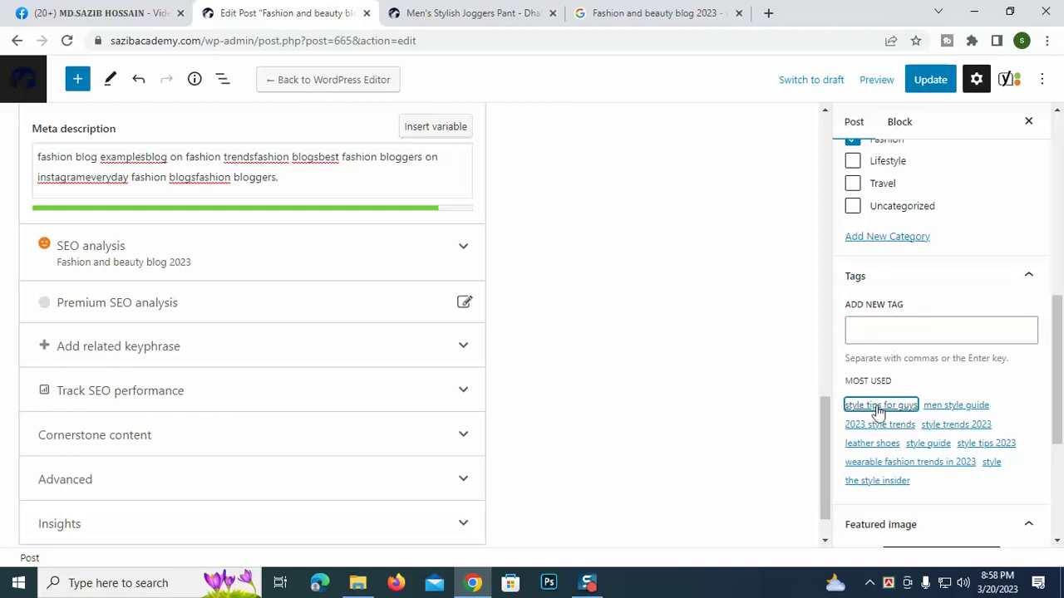
{"action": "left_click", "coordinate": [950, 408]}
{"action": "left_click", "coordinate": [924, 464]}
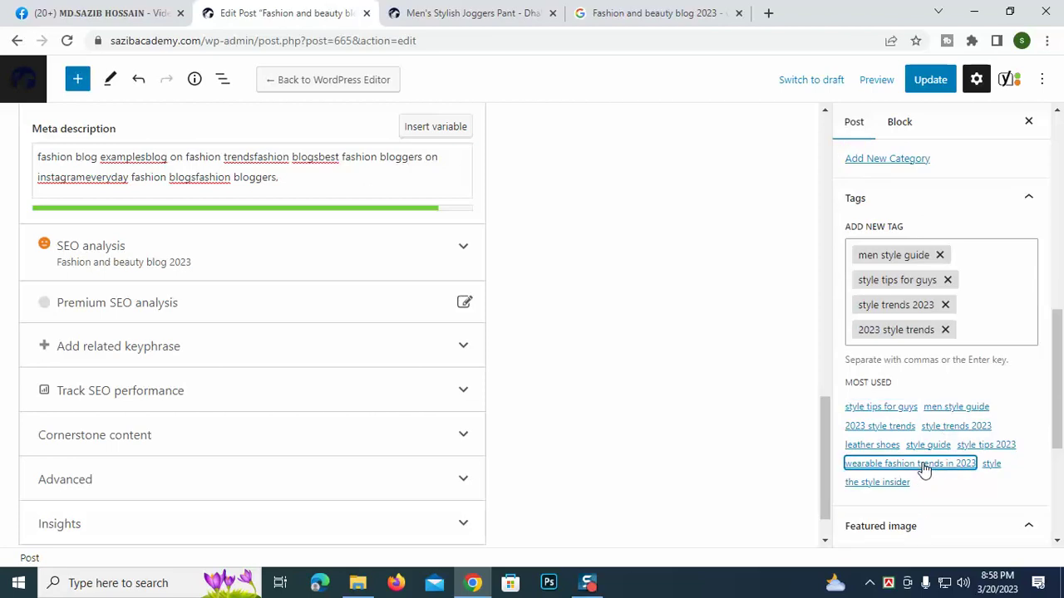
Step: Select and copy the Yoast SEO focus keyphrase "Fashion and beauty blog 2023"
{"action": "scroll", "coordinate": [400, 331], "scroll_direction": "up", "scroll_amount": 1}
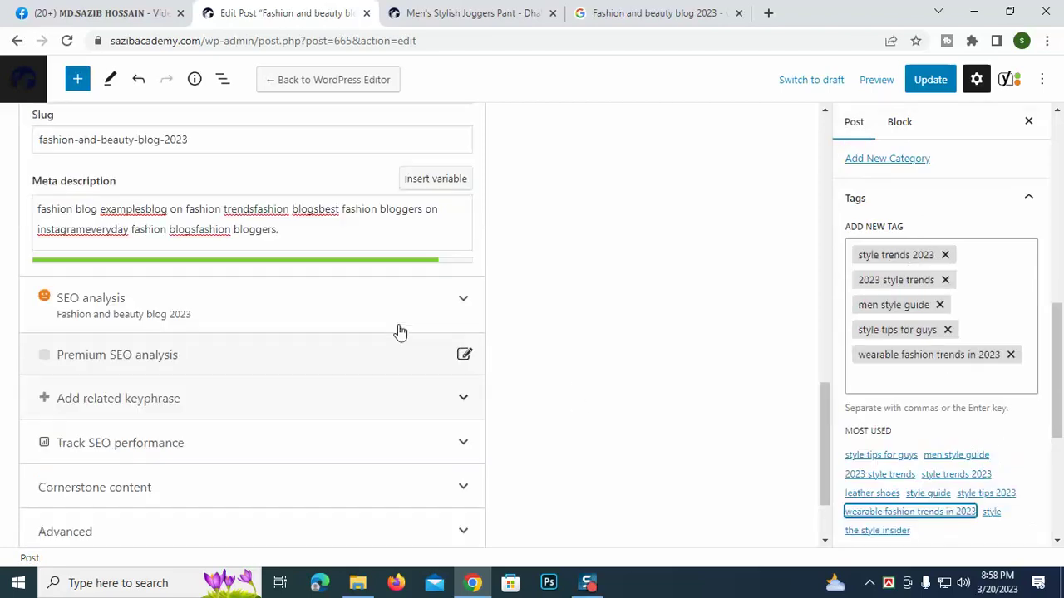
{"action": "scroll", "coordinate": [249, 324], "scroll_direction": "up", "scroll_amount": 5}
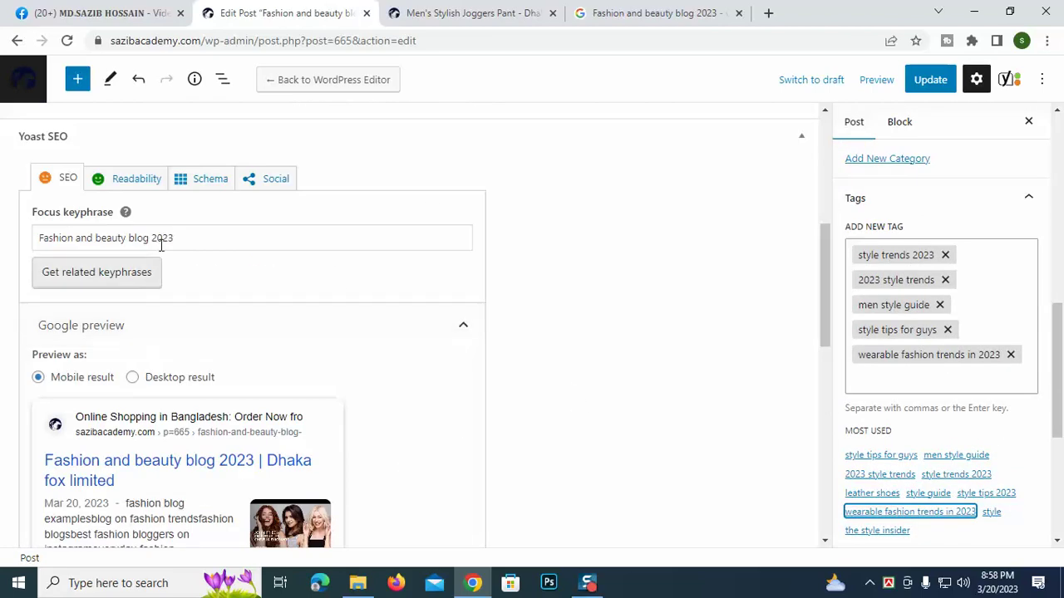
{"action": "left_click_drag", "start_coordinate": [176, 238], "coordinate": [2, 237]}
{"action": "key", "text": "ctrl+c"}
Step: Search Google for "tag generator" and open the Rapidtags YouTube tag generator from the results
{"action": "left_click", "coordinate": [555, 23]}
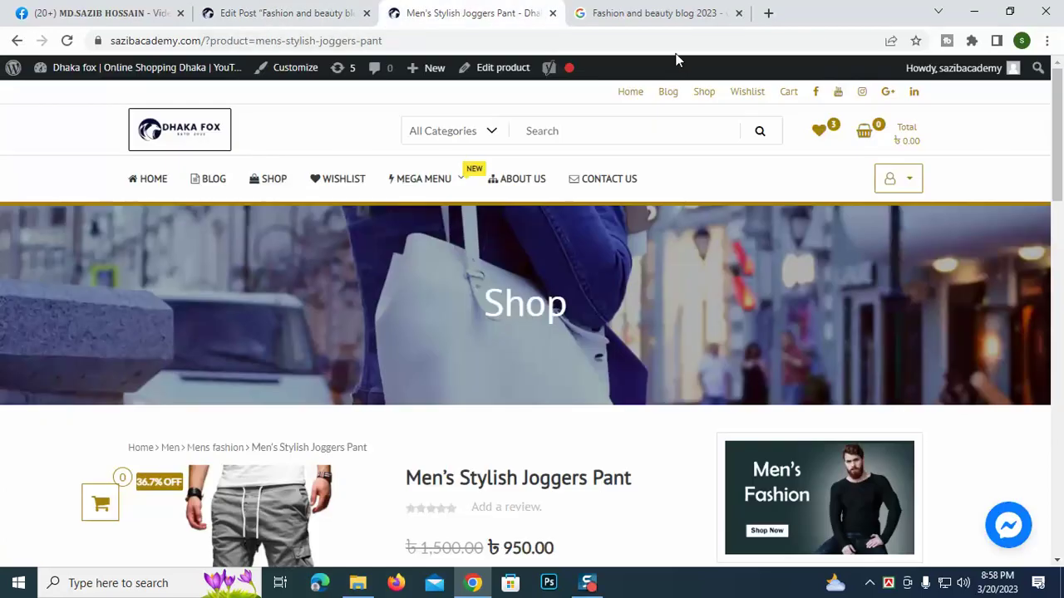
{"action": "left_click", "coordinate": [695, 16]}
{"action": "left_click", "coordinate": [571, 43]}
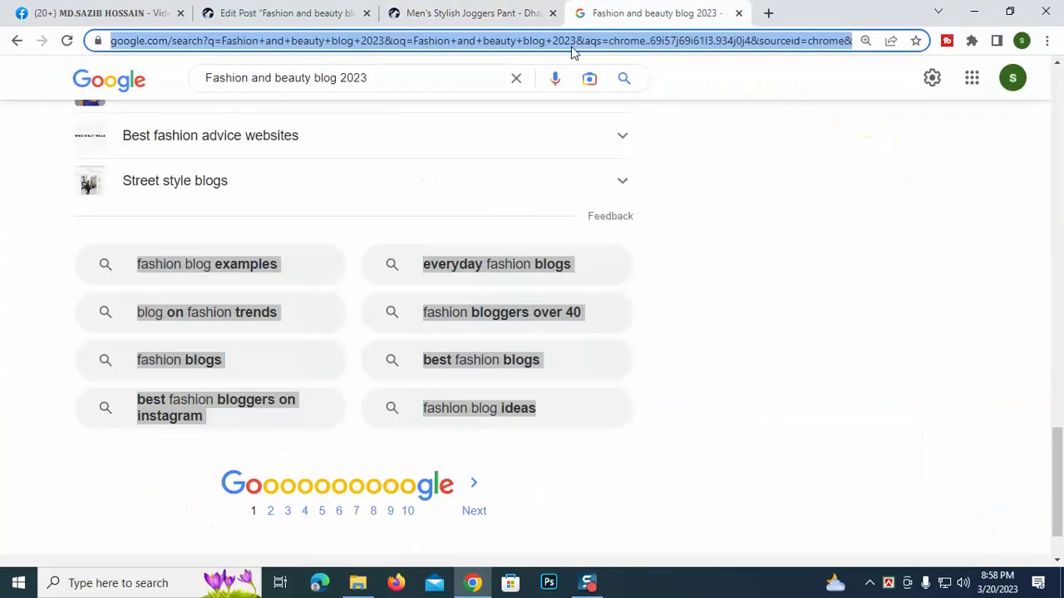
{"action": "type", "text": "tag"}
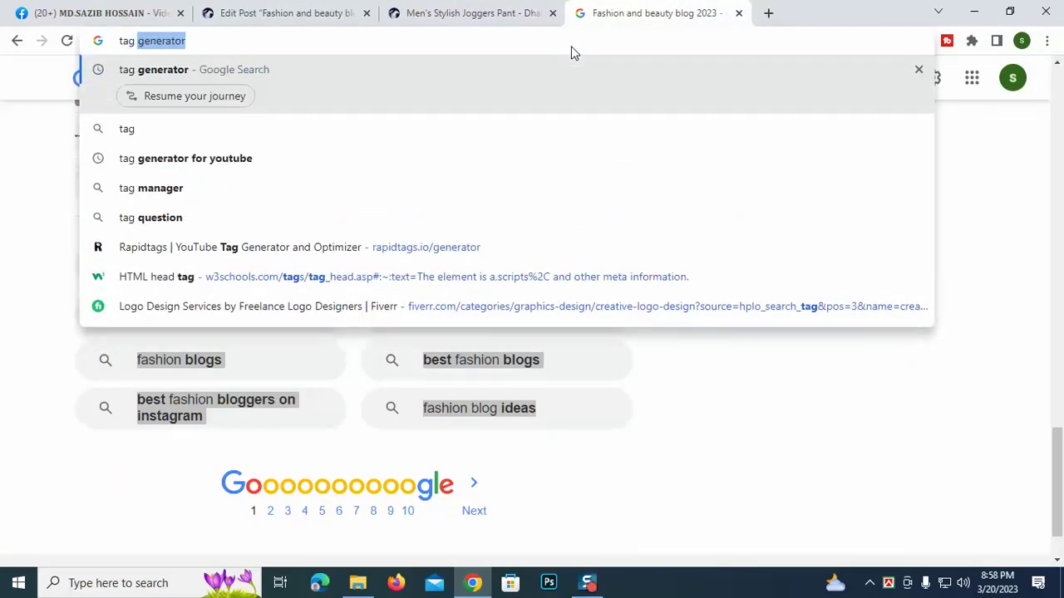
{"action": "key", "text": "Return"}
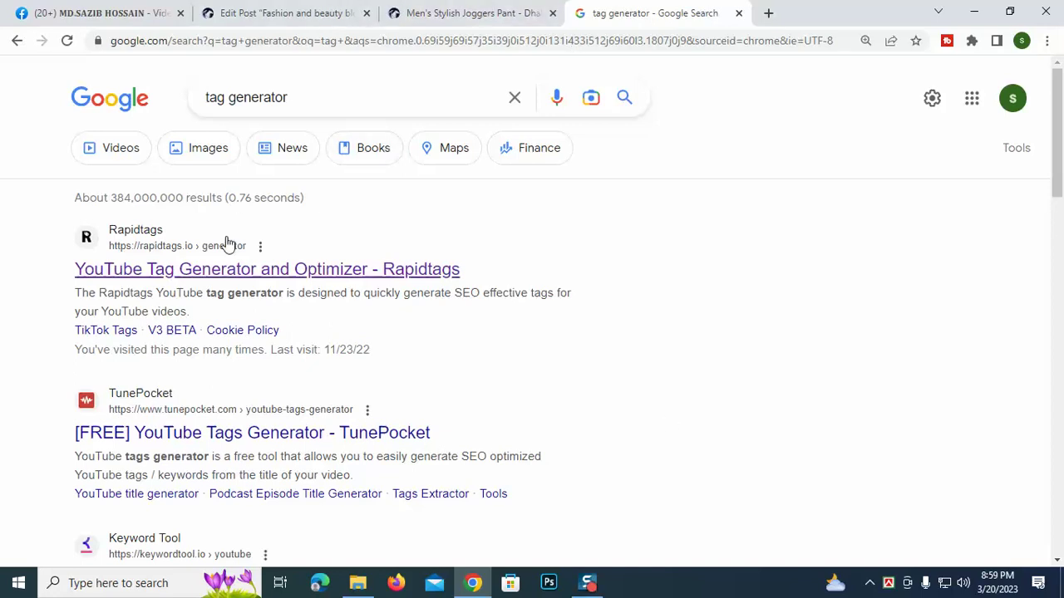
{"action": "left_click", "coordinate": [200, 269]}
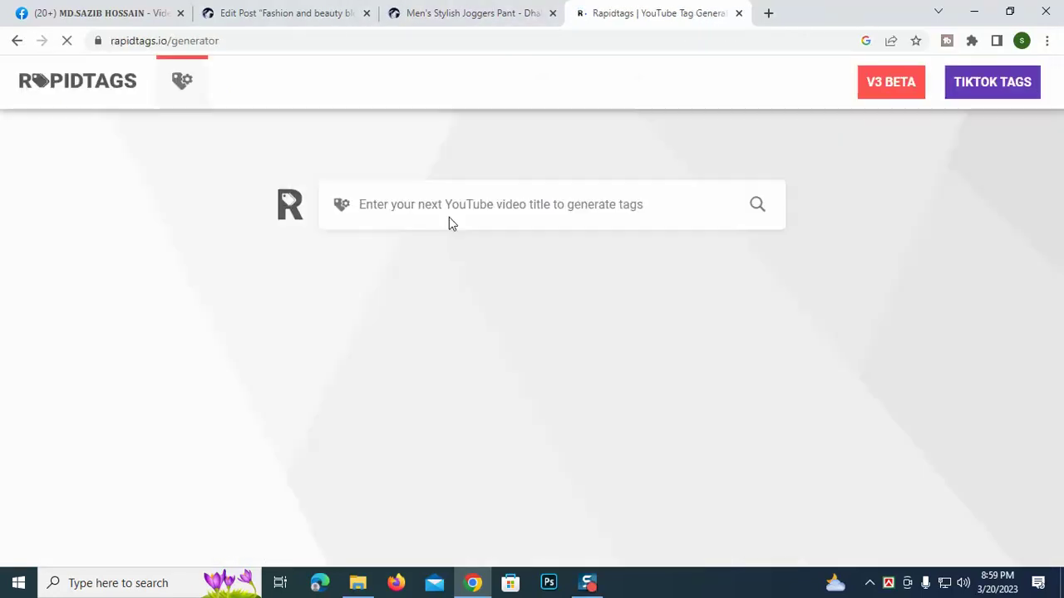
Step: Generate tags in Rapidtags for the title "Fashion and beauty blog 2023" and copy the generated tags
{"action": "key", "text": "ctrl+v"}
{"action": "key", "text": "Return"}
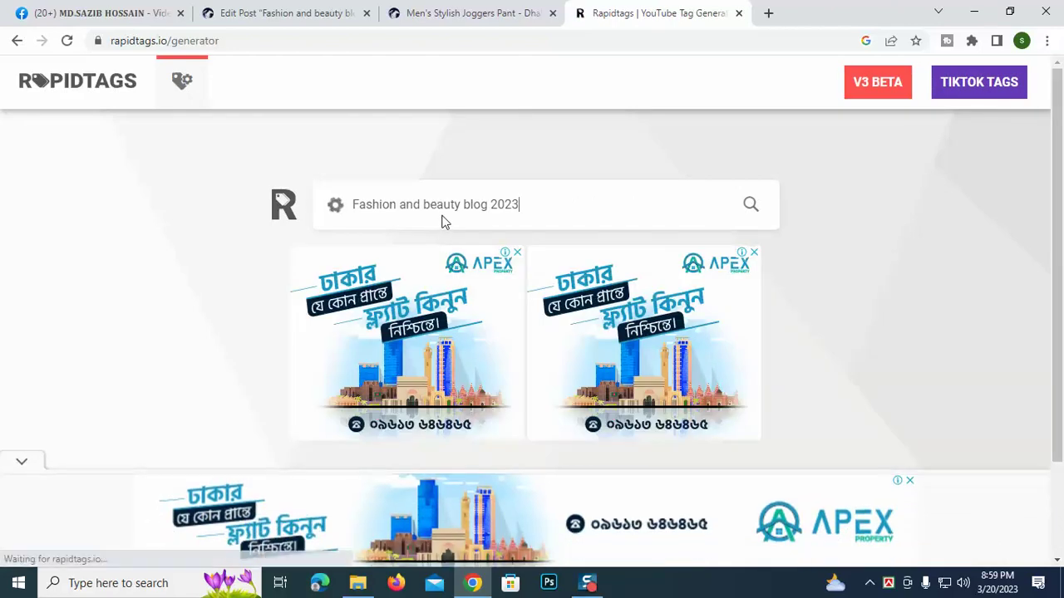
{"action": "scroll", "coordinate": [340, 262], "scroll_direction": "down", "scroll_amount": 2}
{"action": "left_click", "coordinate": [200, 422]}
Step: Return to the post editor and paste the copied Rapidtags keywords as additional post tags
{"action": "left_click", "coordinate": [324, 12]}
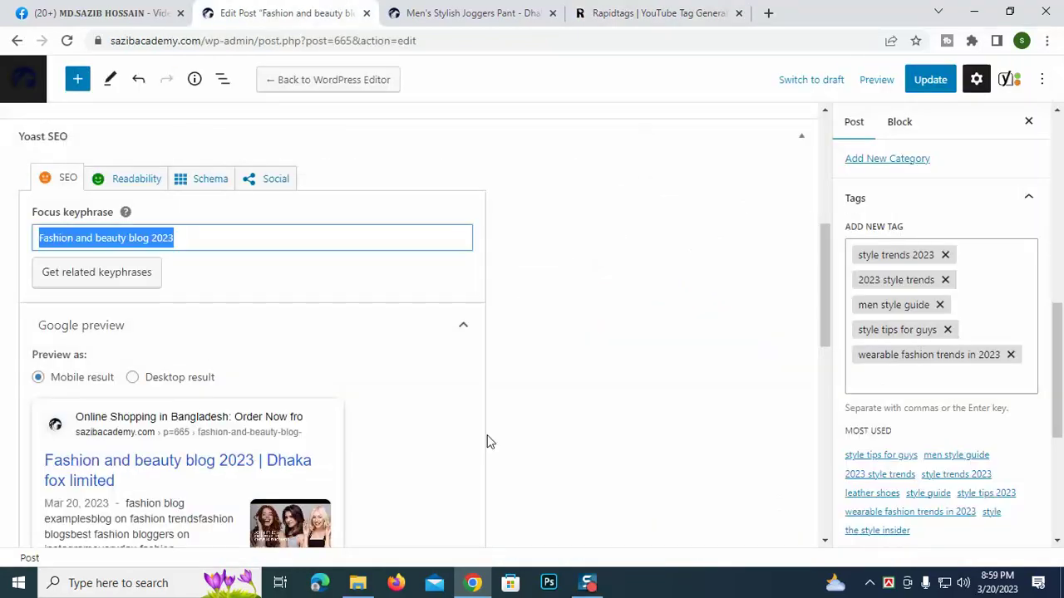
{"action": "left_click", "coordinate": [912, 380]}
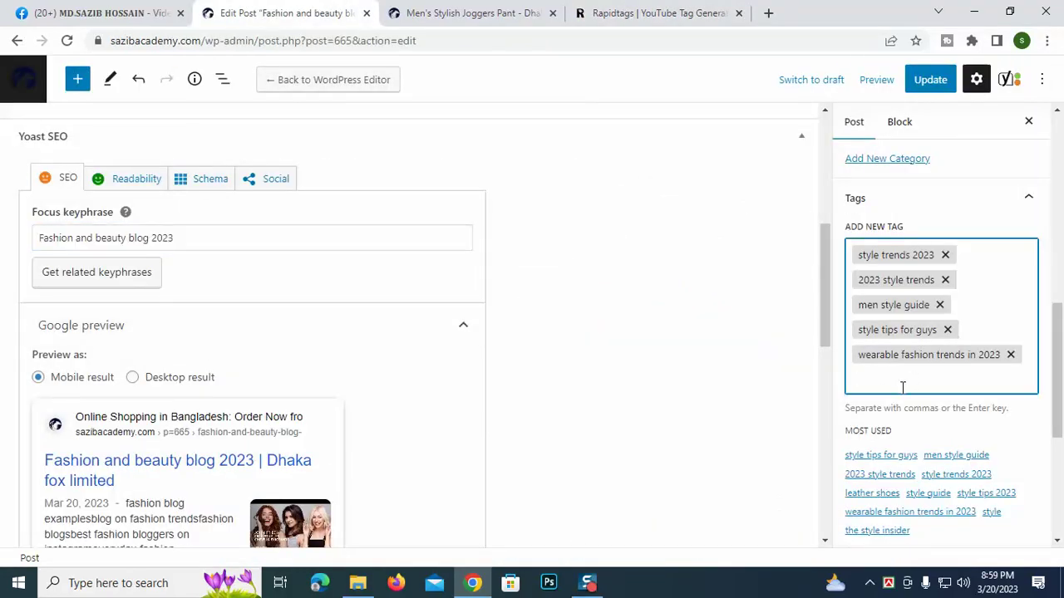
{"action": "key", "text": "ctrl+v"}
{"action": "scroll", "coordinate": [1006, 408], "scroll_direction": "down", "scroll_amount": 4}
{"action": "key", "text": "Return"}
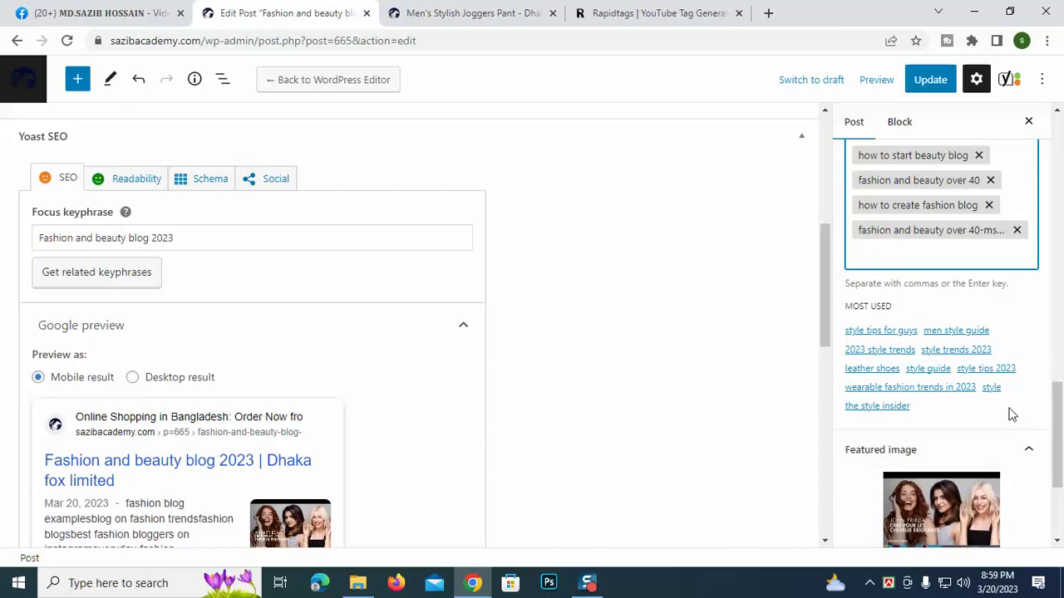
{"action": "scroll", "coordinate": [971, 394], "scroll_direction": "up", "scroll_amount": 3}
Step: Update the published post to save the added tags
{"action": "left_click", "coordinate": [930, 79]}
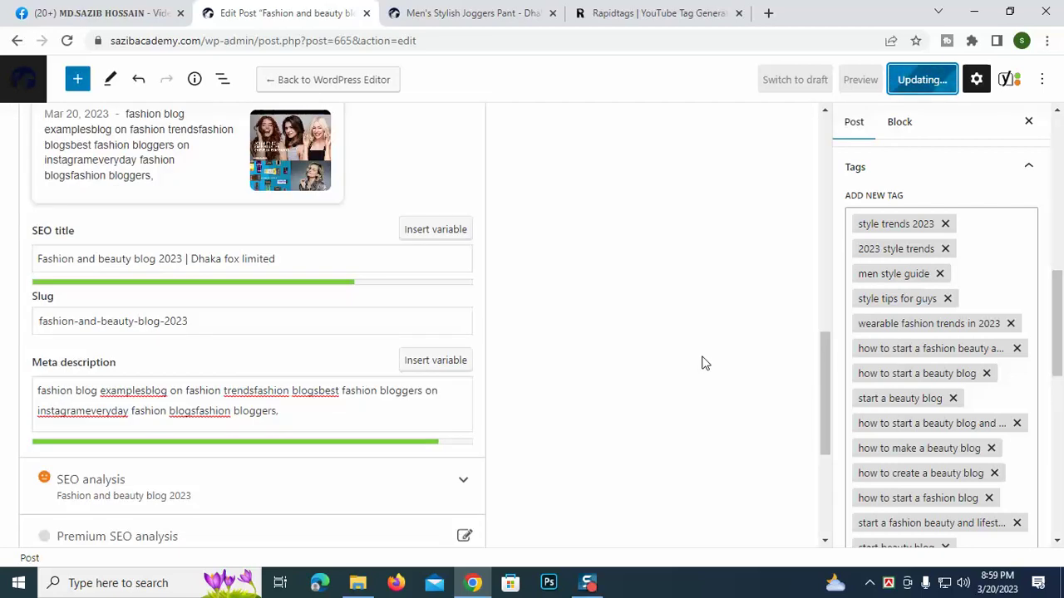
{"action": "scroll", "coordinate": [703, 363], "scroll_direction": "up", "scroll_amount": 8}
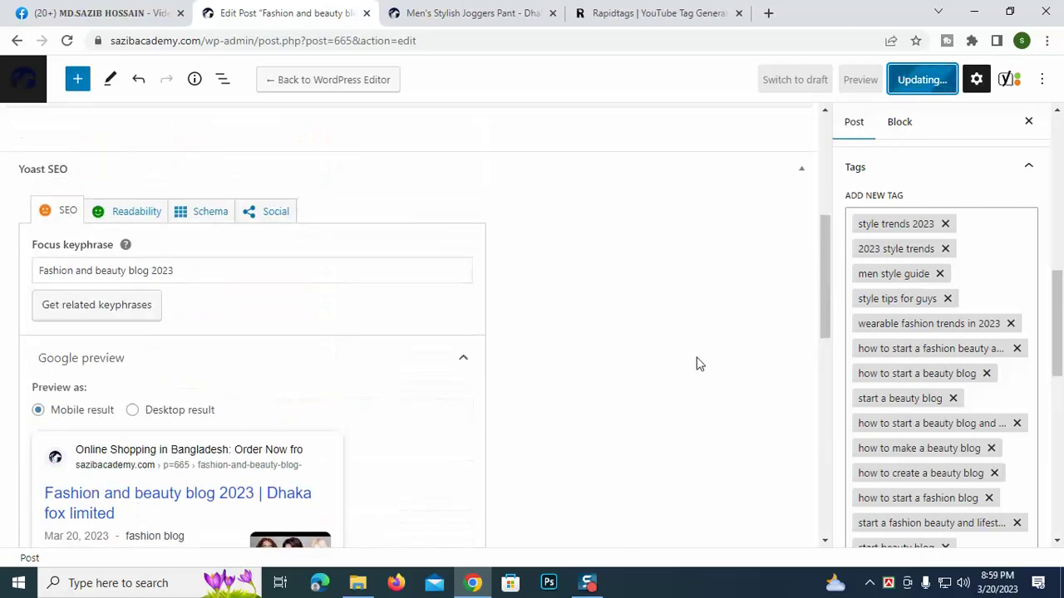
{"action": "left_click", "coordinate": [870, 583]}
{"action": "left_click", "coordinate": [876, 524]}
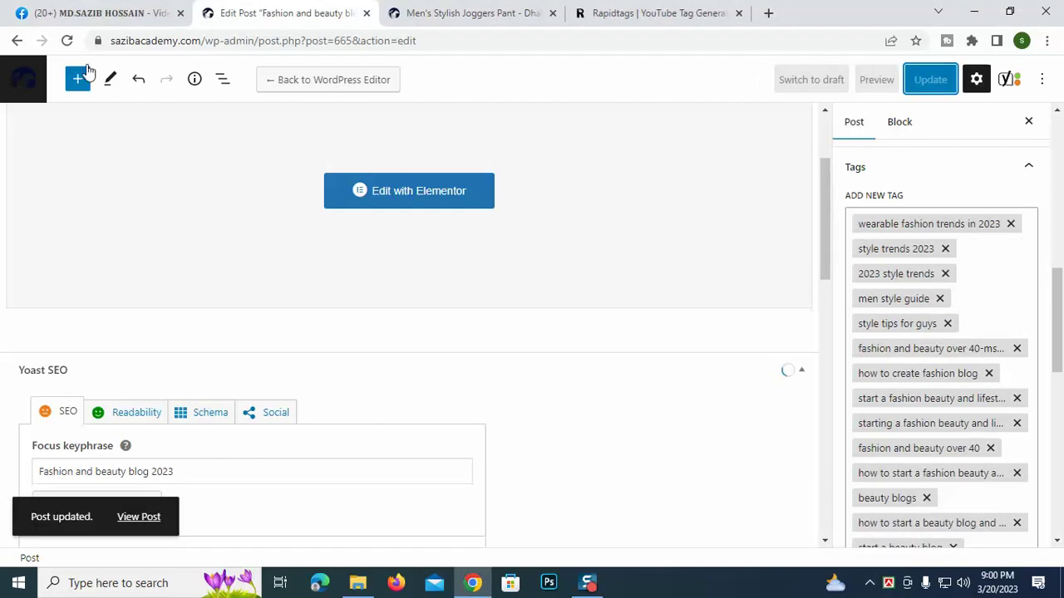
Step: Leave the editor for the posts list and reload it to check the tags of "Fashion and beauty blog 2023"
{"action": "left_click", "coordinate": [23, 42]}
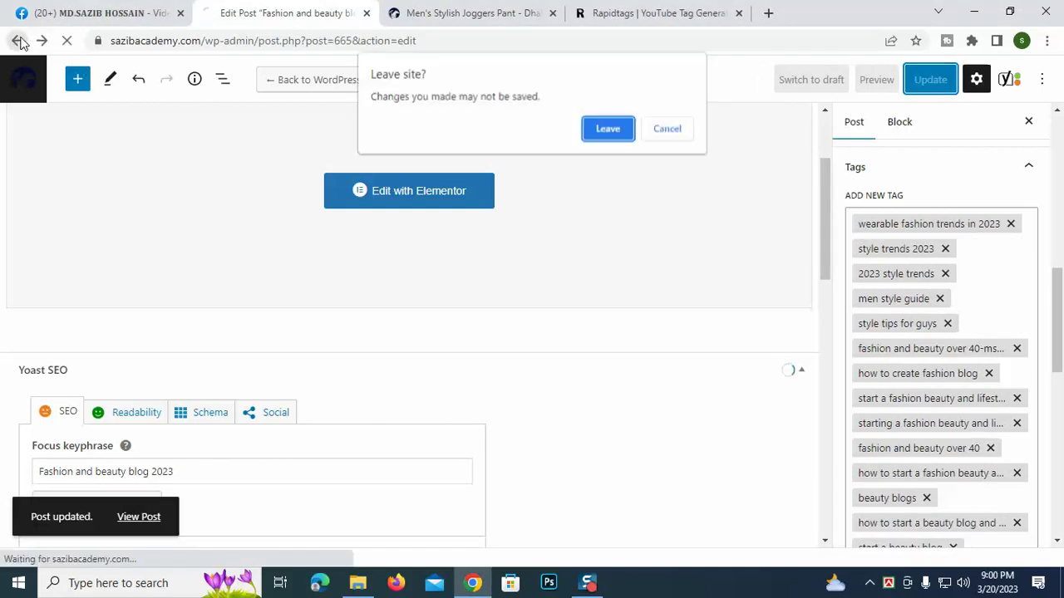
{"action": "left_click", "coordinate": [622, 133]}
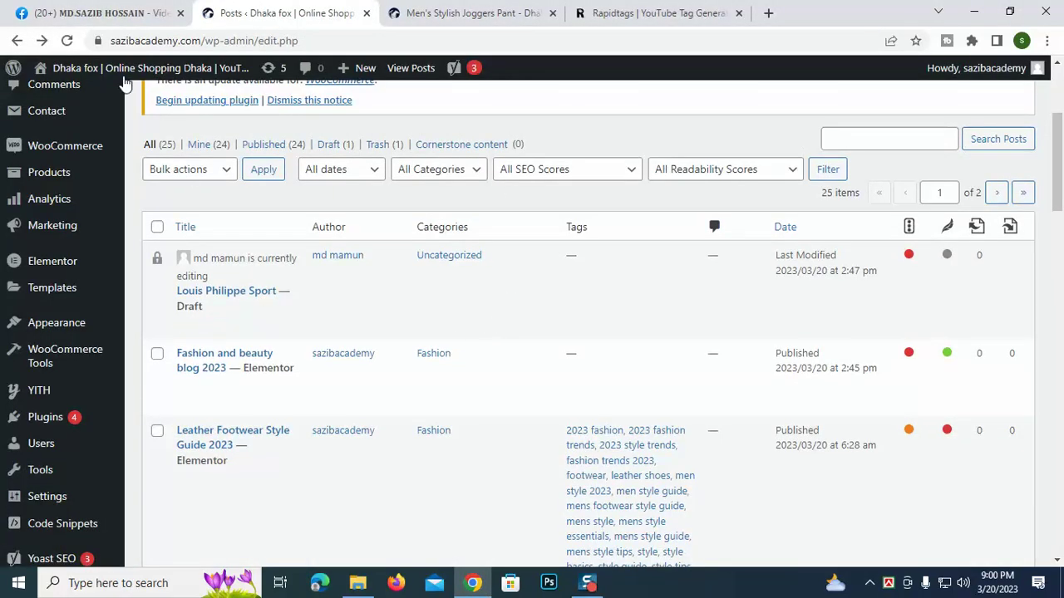
{"action": "scroll", "coordinate": [341, 482], "scroll_direction": "down", "scroll_amount": 2}
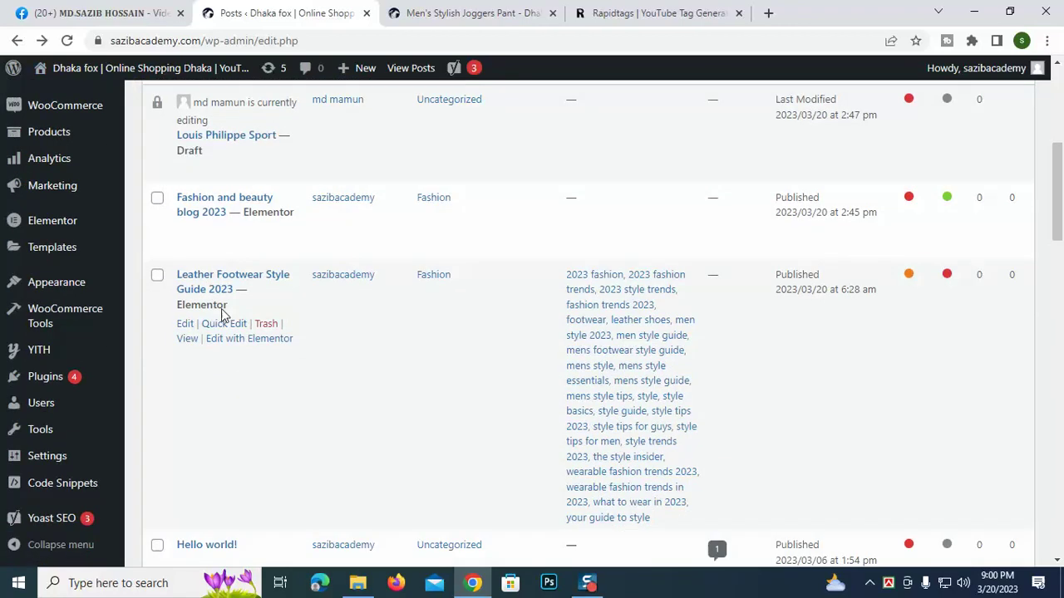
{"action": "left_click", "coordinate": [66, 40]}
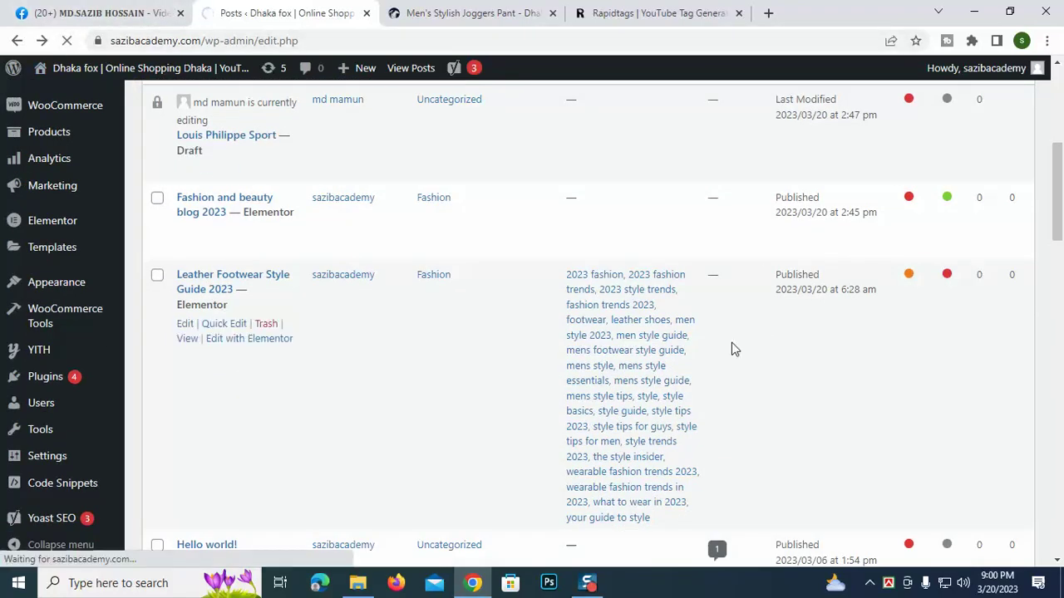
{"action": "scroll", "coordinate": [608, 239], "scroll_direction": "up", "scroll_amount": 1}
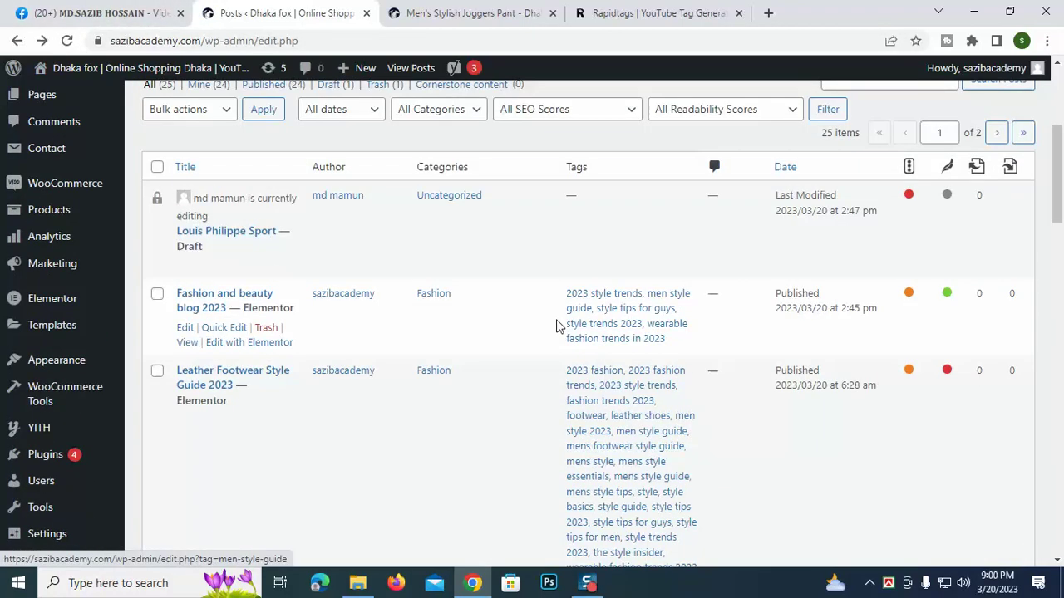